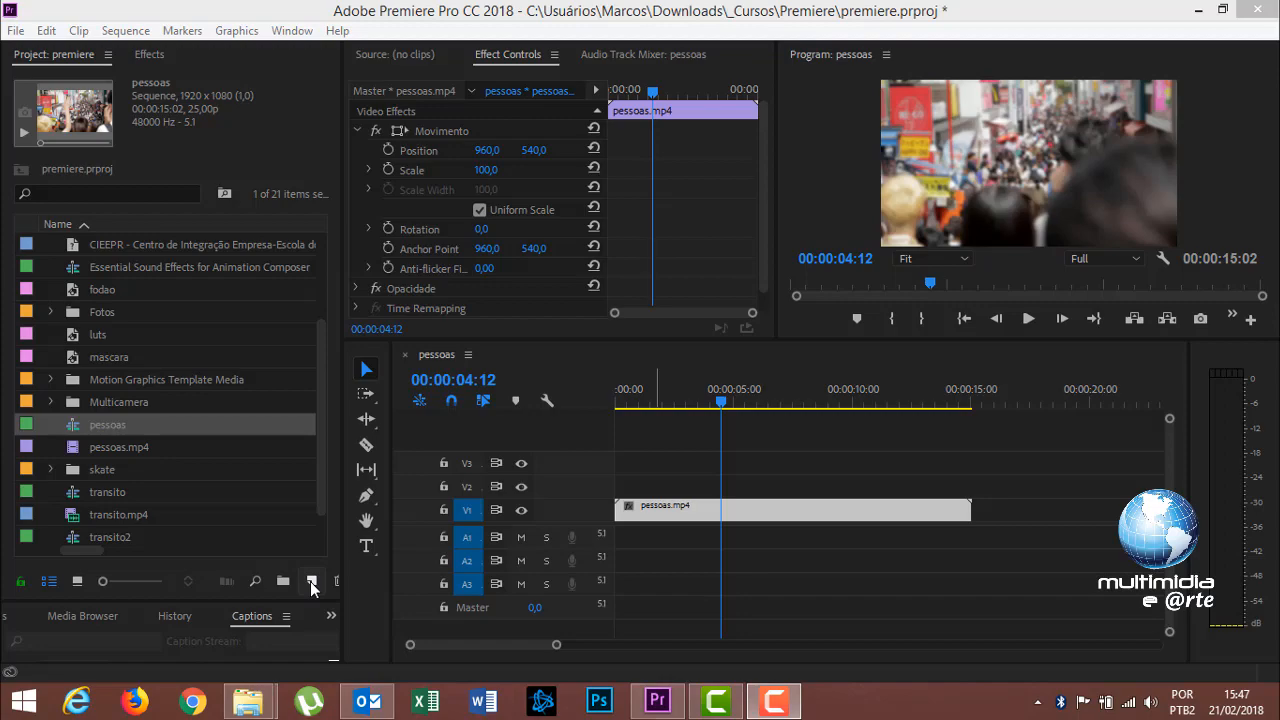
pyautogui.click(312, 588)
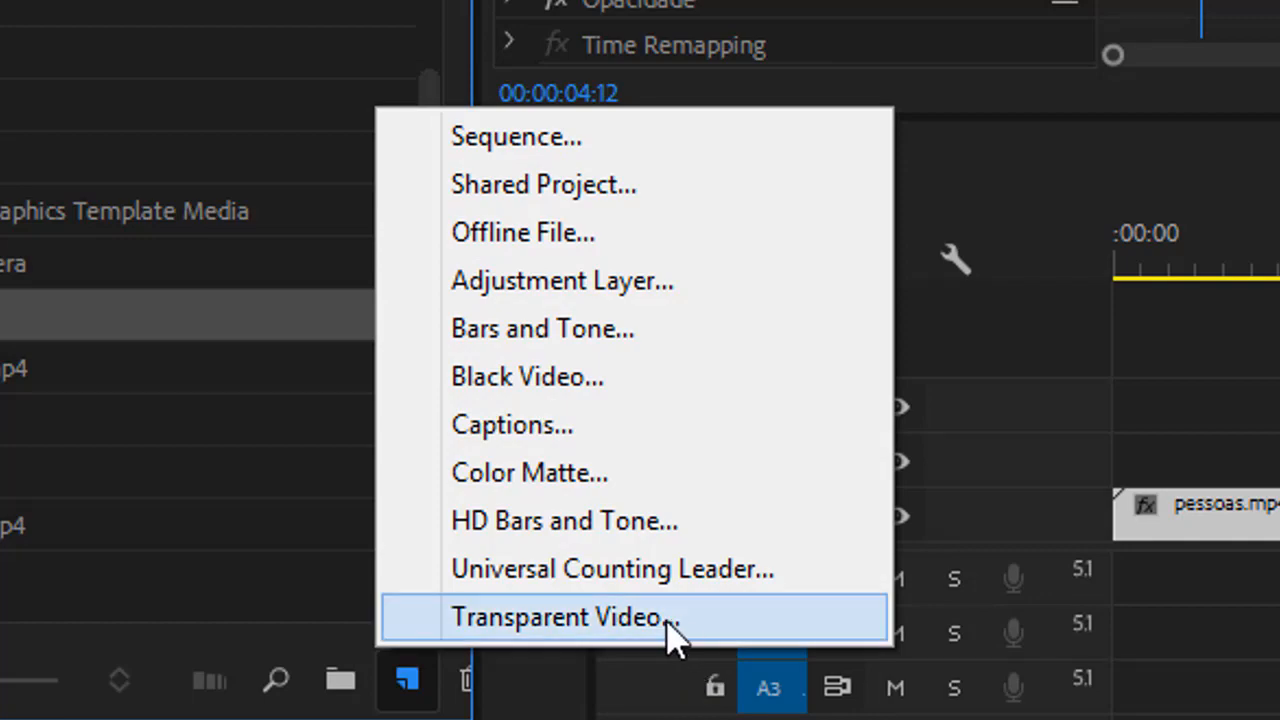
pyautogui.click(1157, 309)
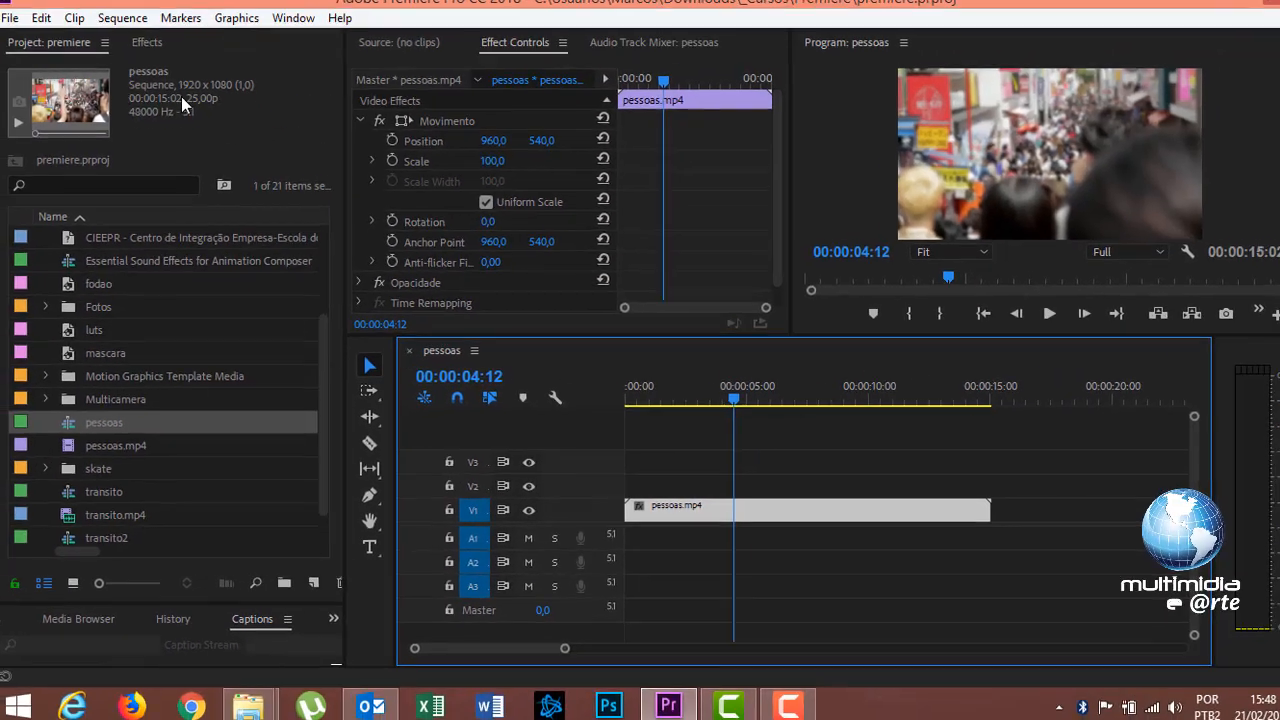
pyautogui.click(10, 17)
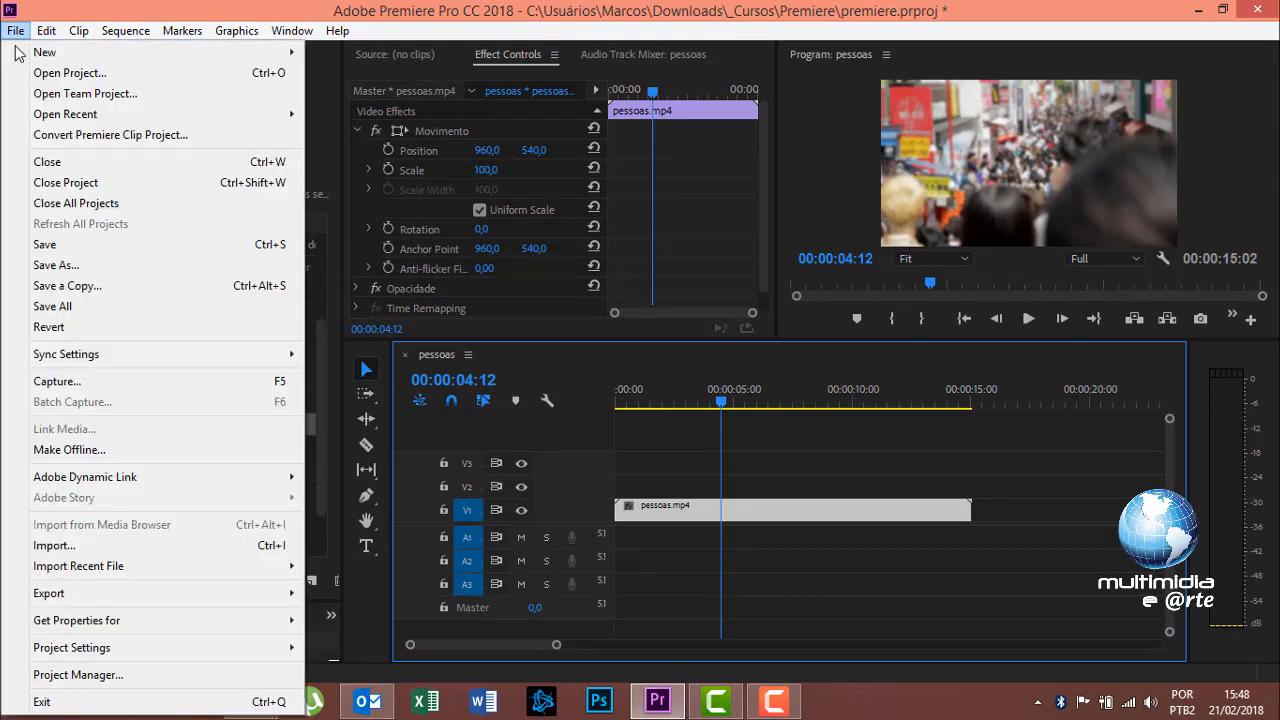
pyautogui.moveTo(45, 52)
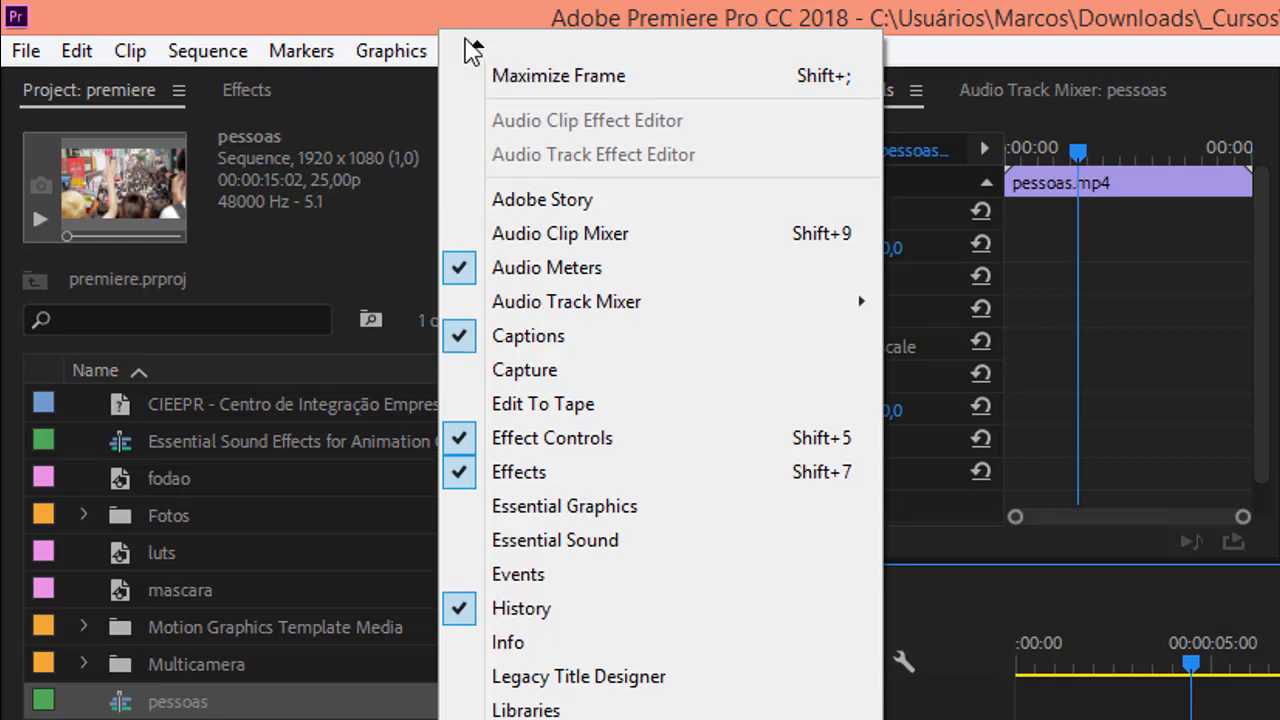
pyautogui.click(505, 55)
pyautogui.click(505, 55)
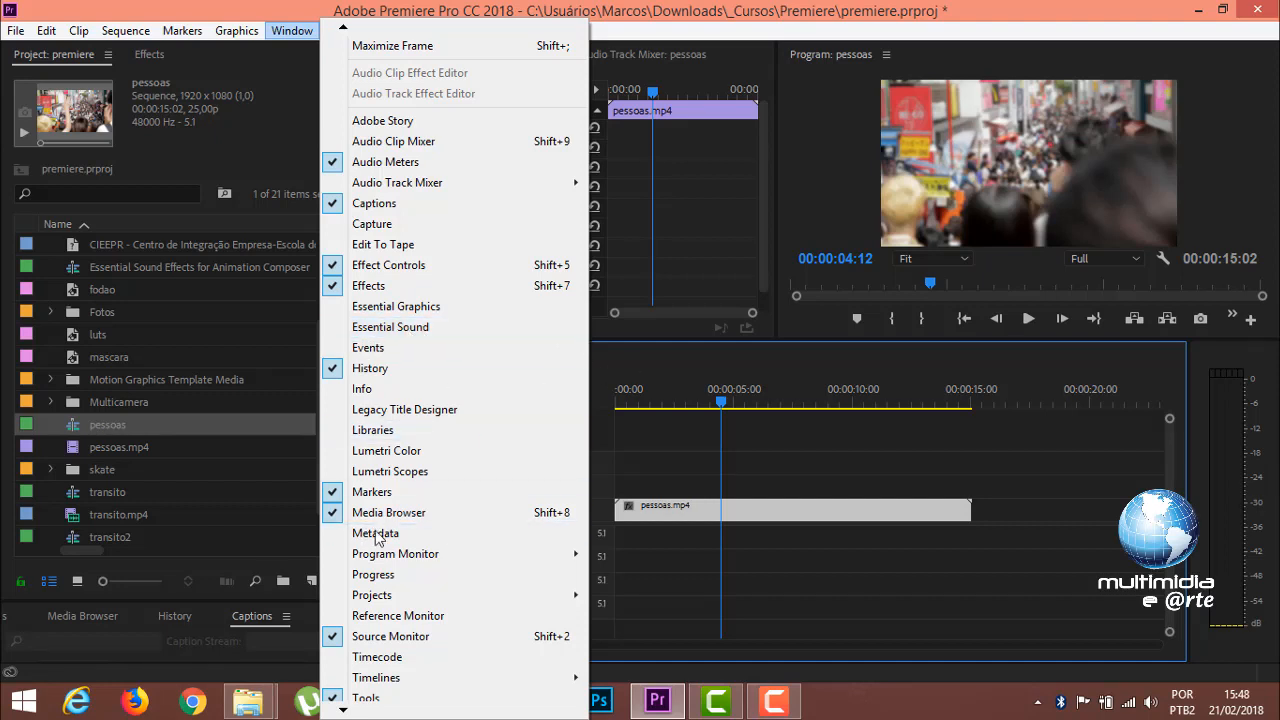
pyautogui.click(961, 3)
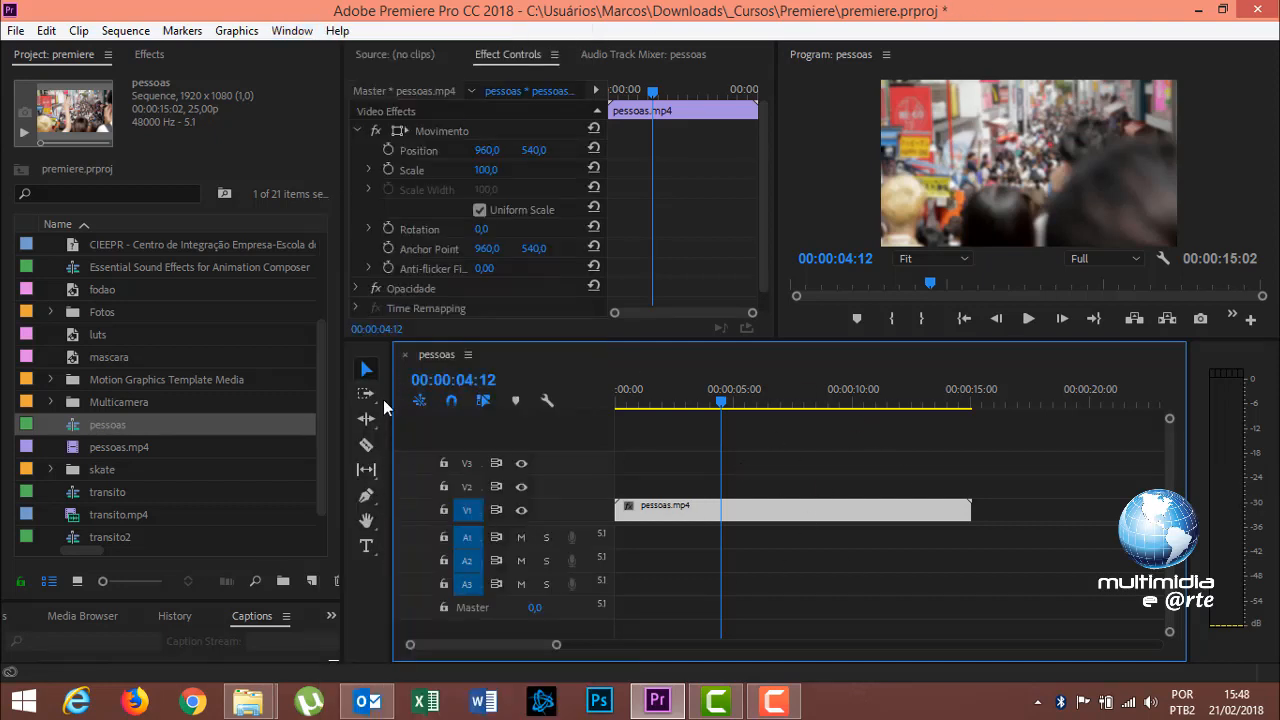
pyautogui.click(373, 554)
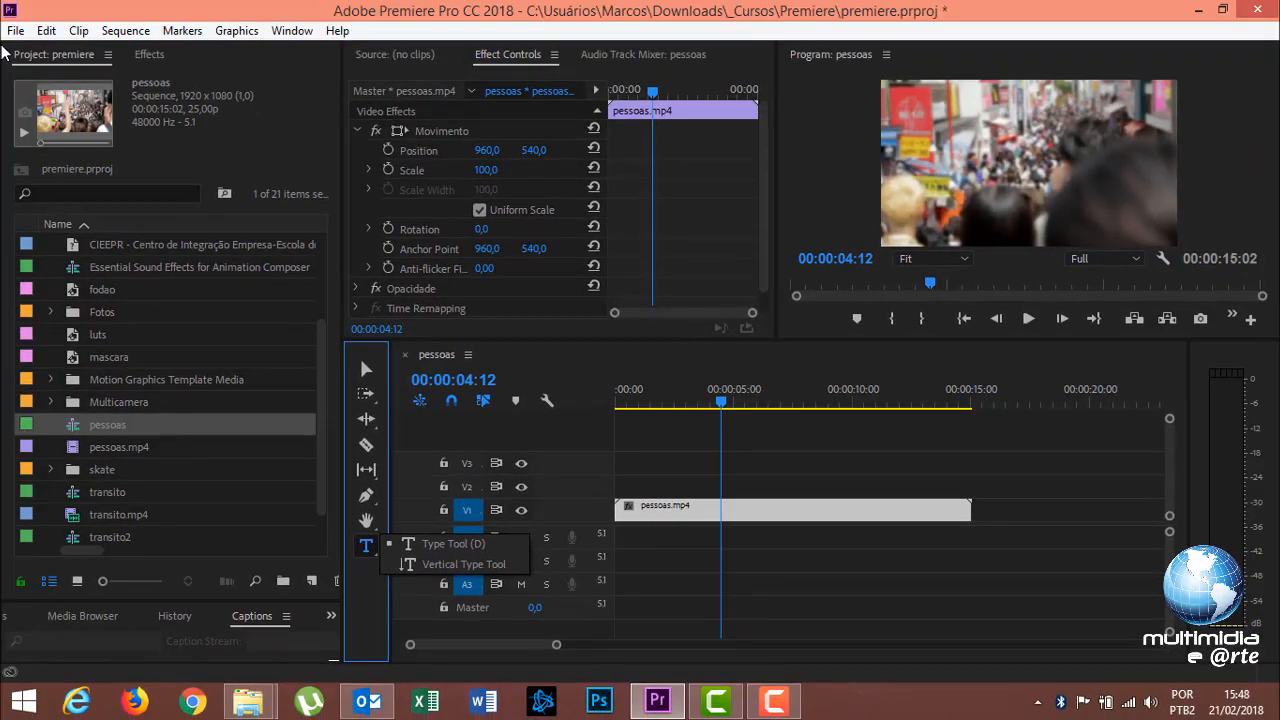
# - Create a new legacy title named "tão tão distante" with the default 1920 x 1080, 25 fps video settings
pyautogui.click(15, 30)
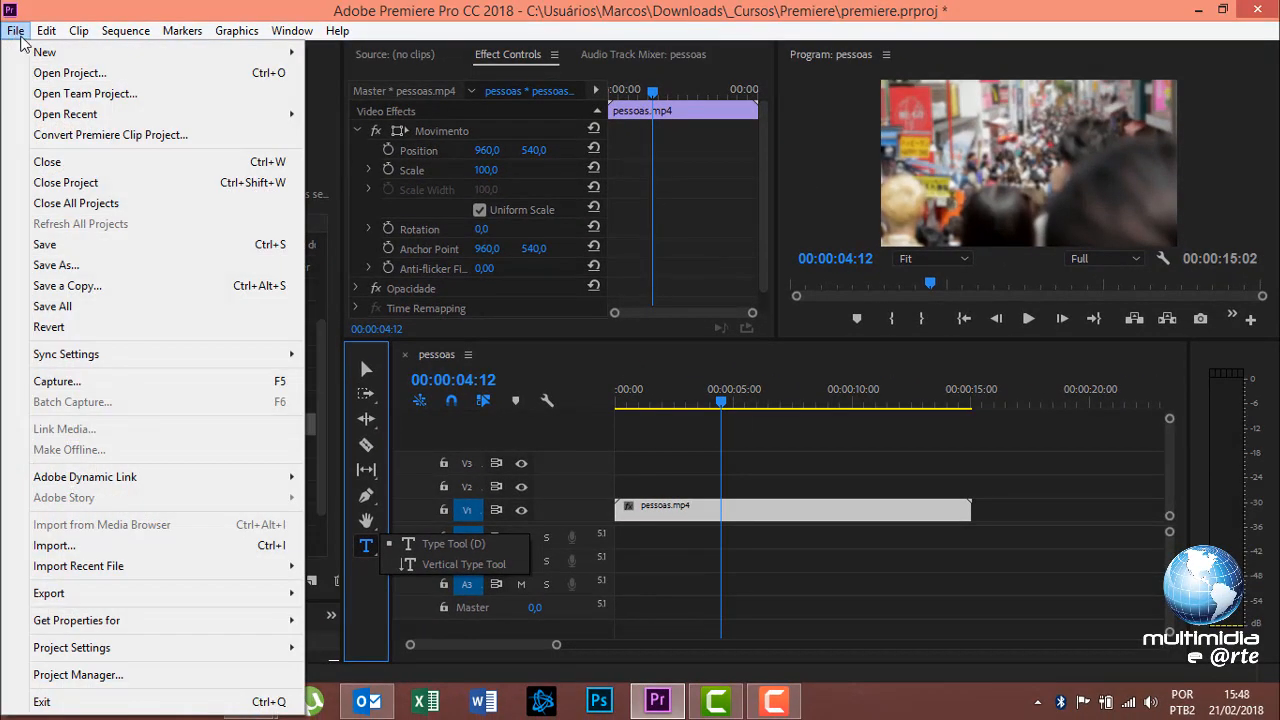
pyautogui.moveTo(42, 58)
pyautogui.click(452, 231)
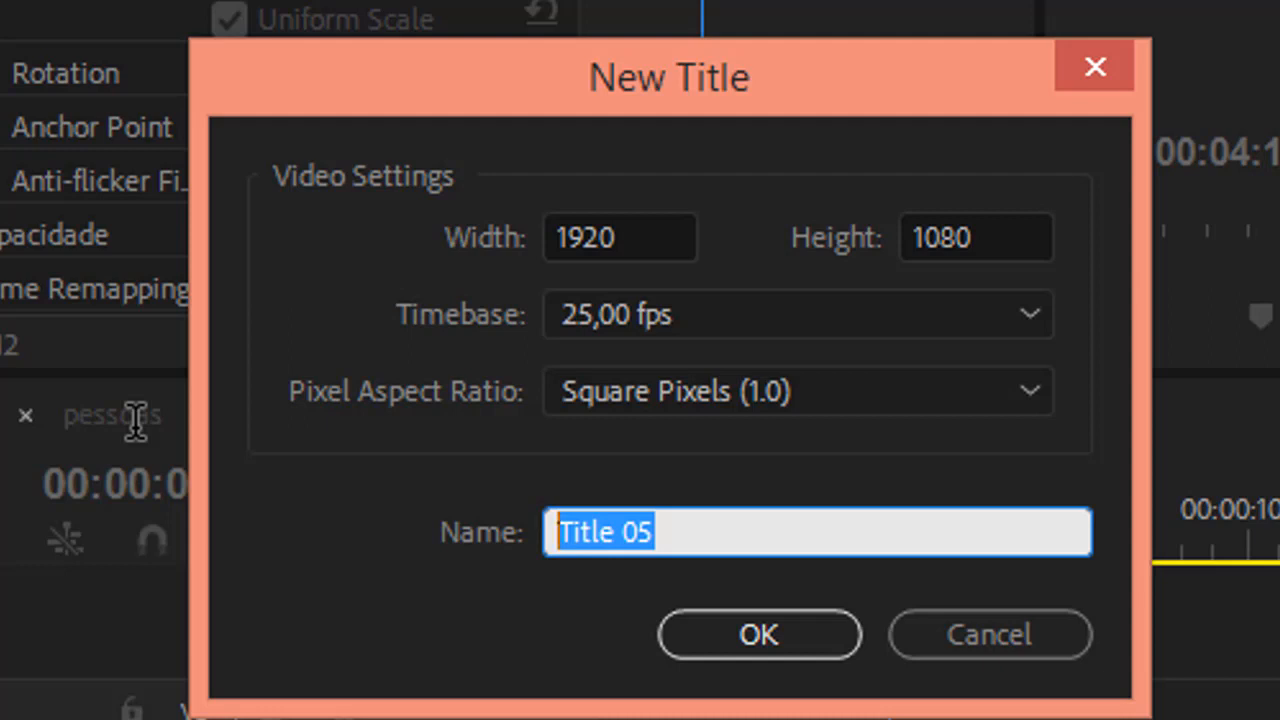
pyautogui.write('tão t')
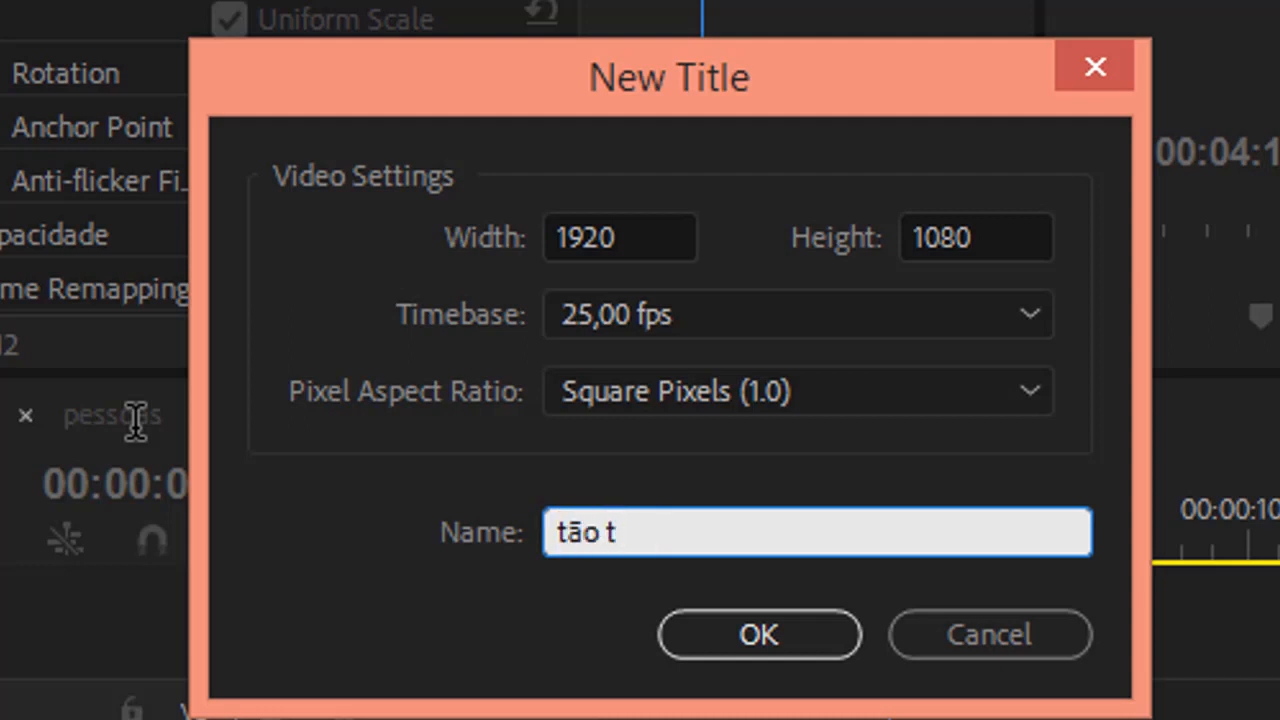
pyautogui.write('ão is')
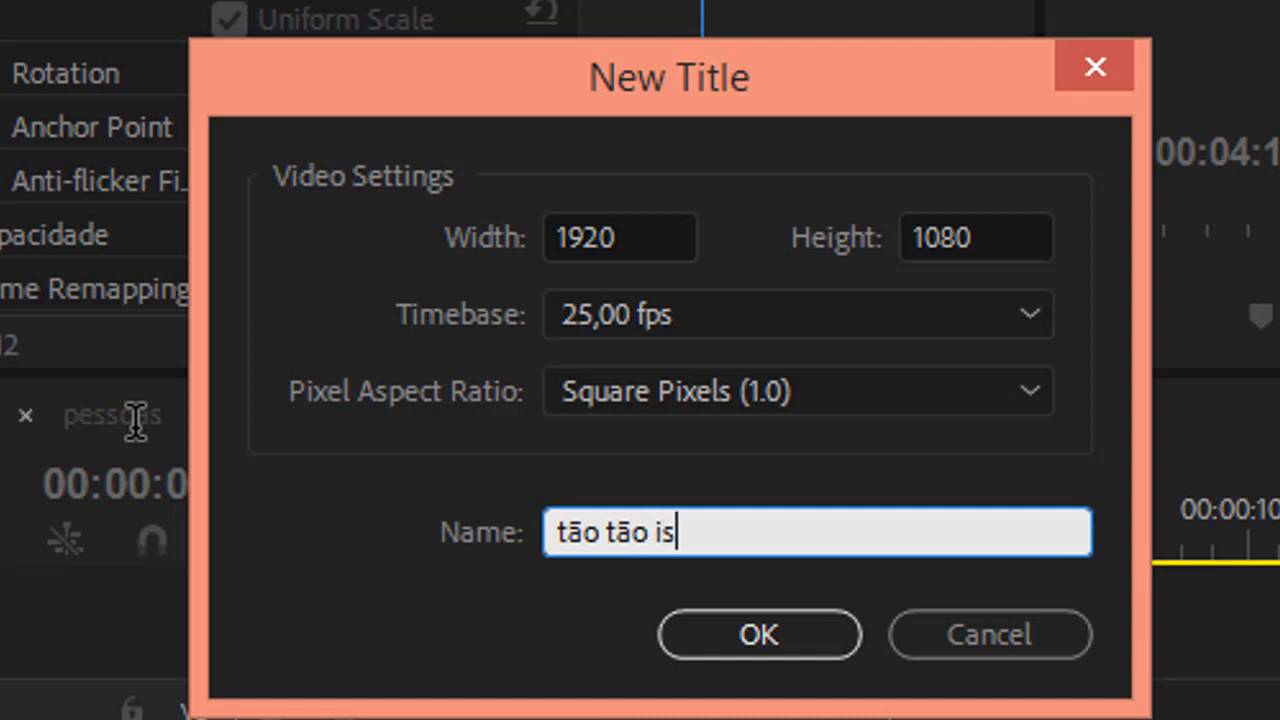
pyautogui.press('BackSpace')
pyautogui.press('BackSpace')
pyautogui.write('distante')
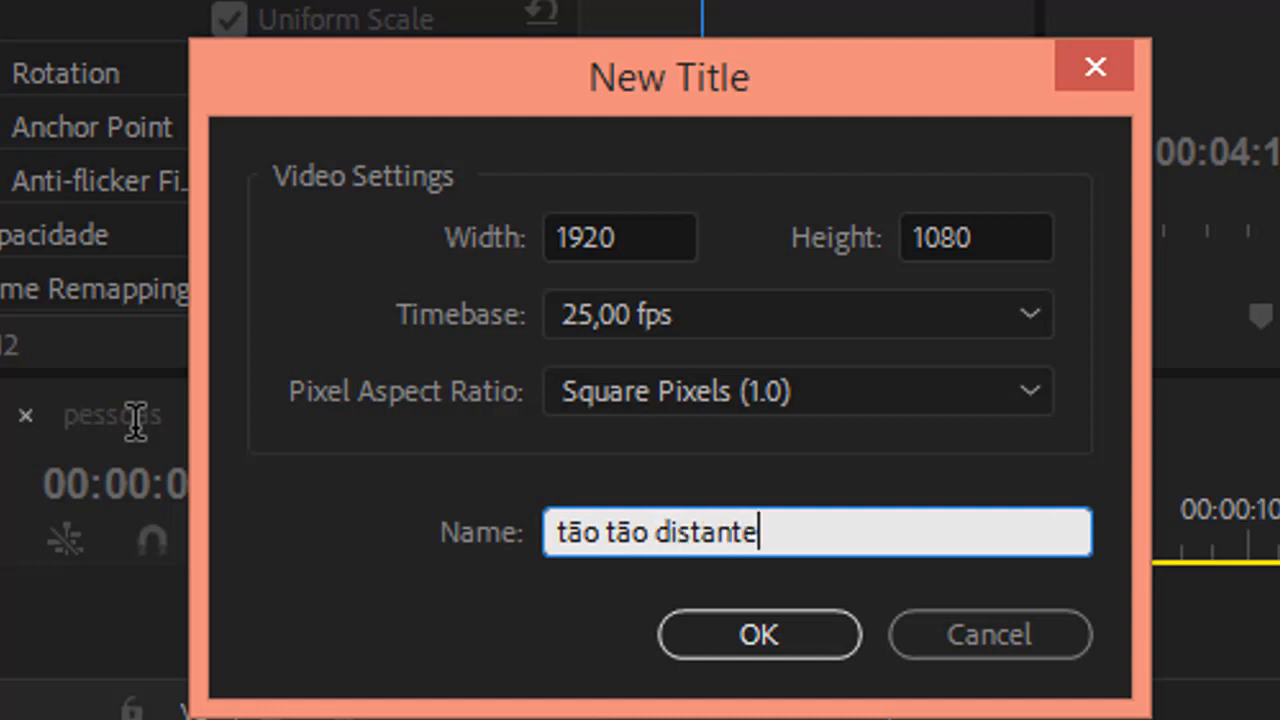
pyautogui.click(740, 640)
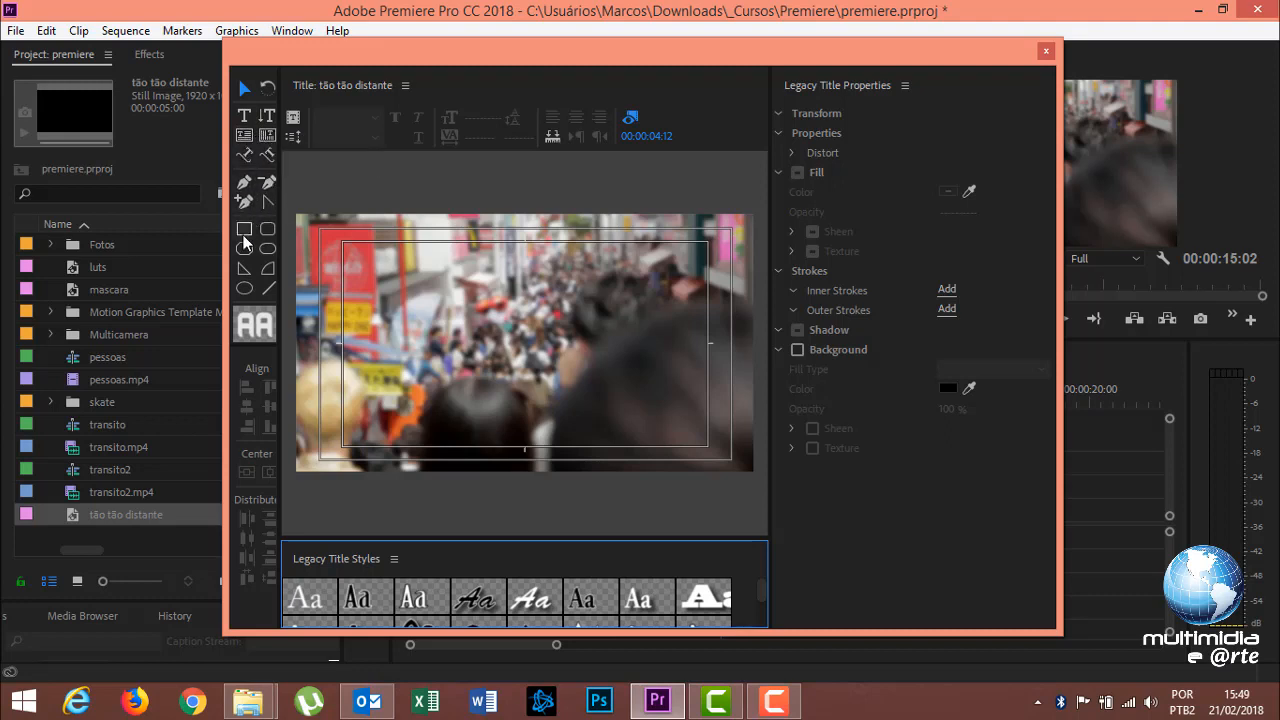
# - Keep the title type as Still and add the text "Multimidia e Arte" in the upper part of the frame
pyautogui.click(294, 135)
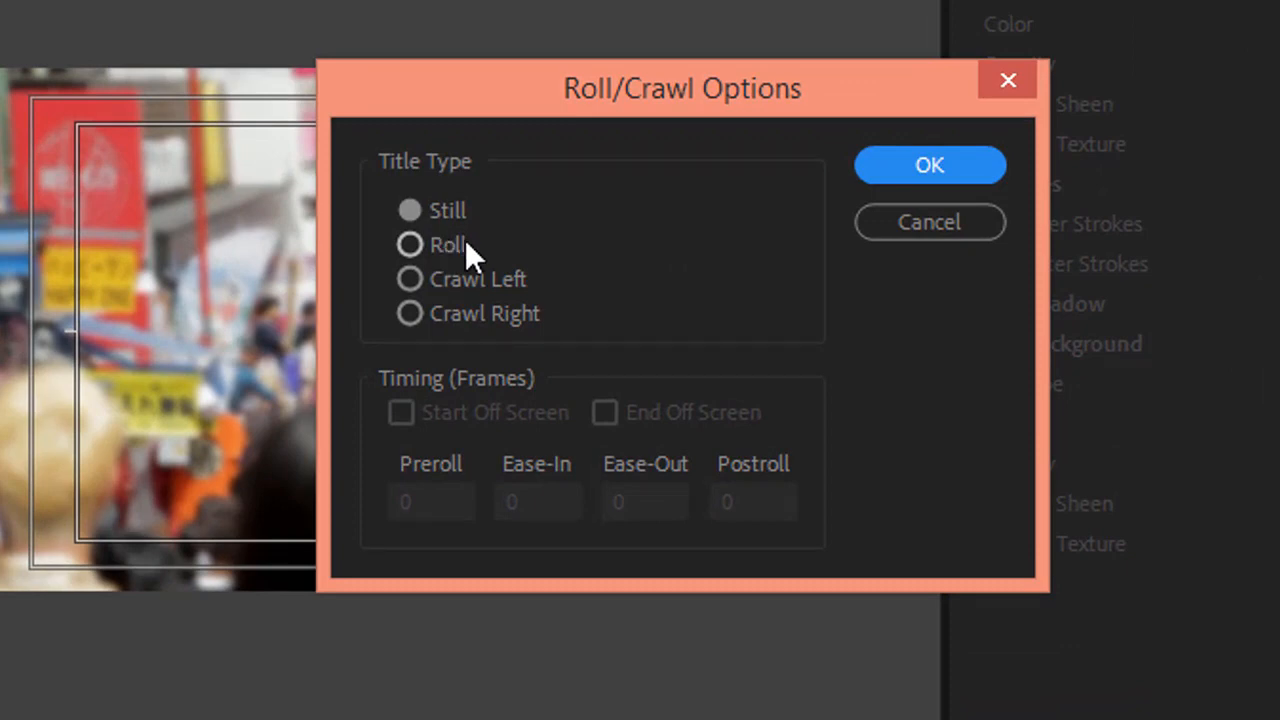
pyautogui.click(907, 166)
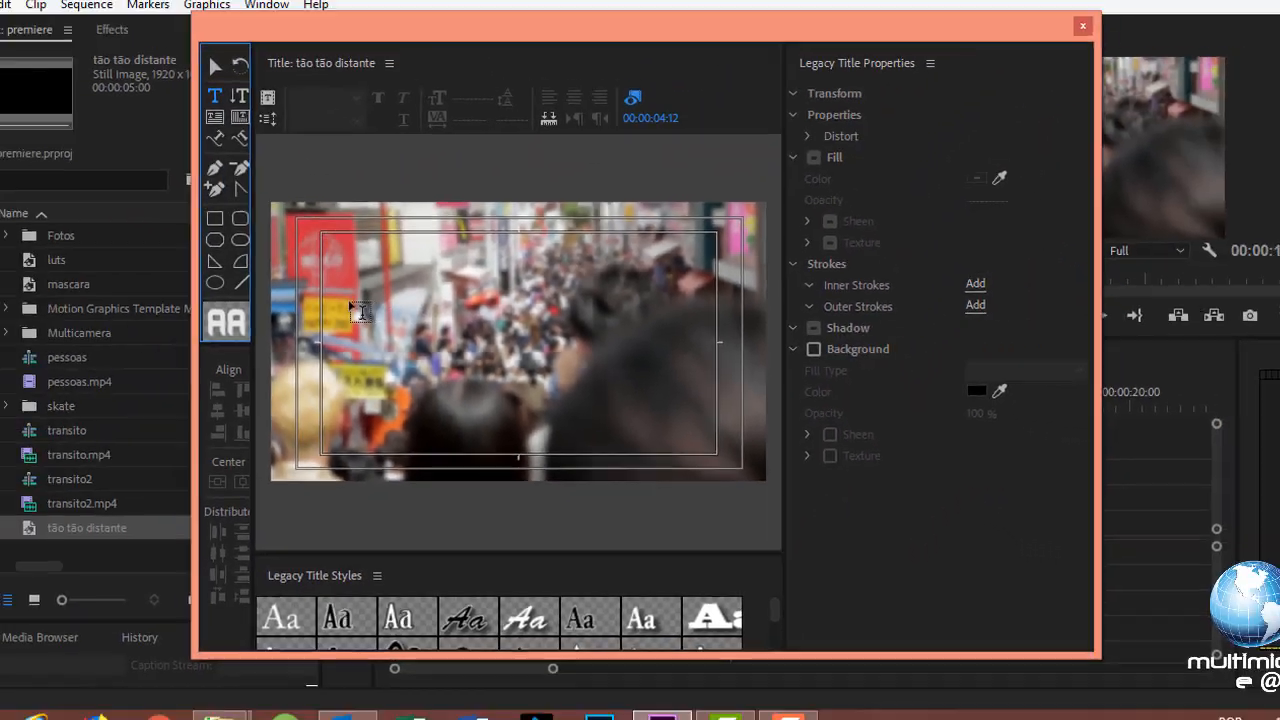
pyautogui.write('multimidi')
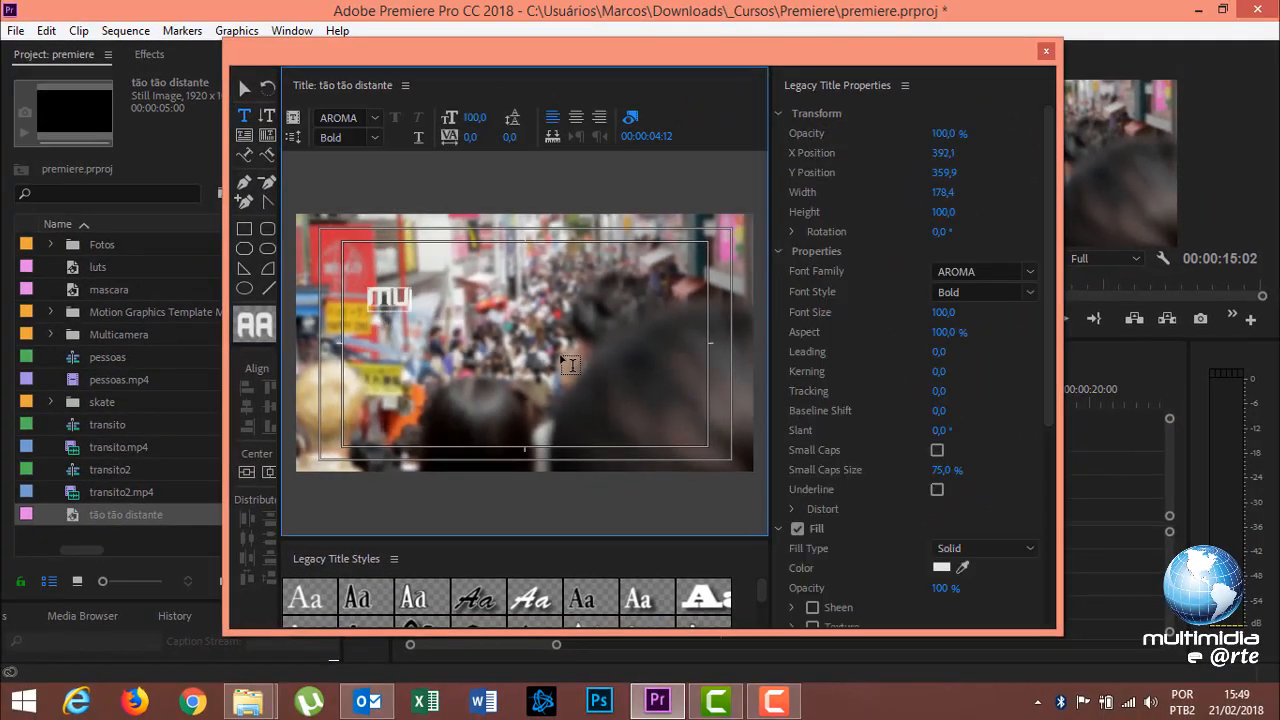
pyautogui.write('a e')
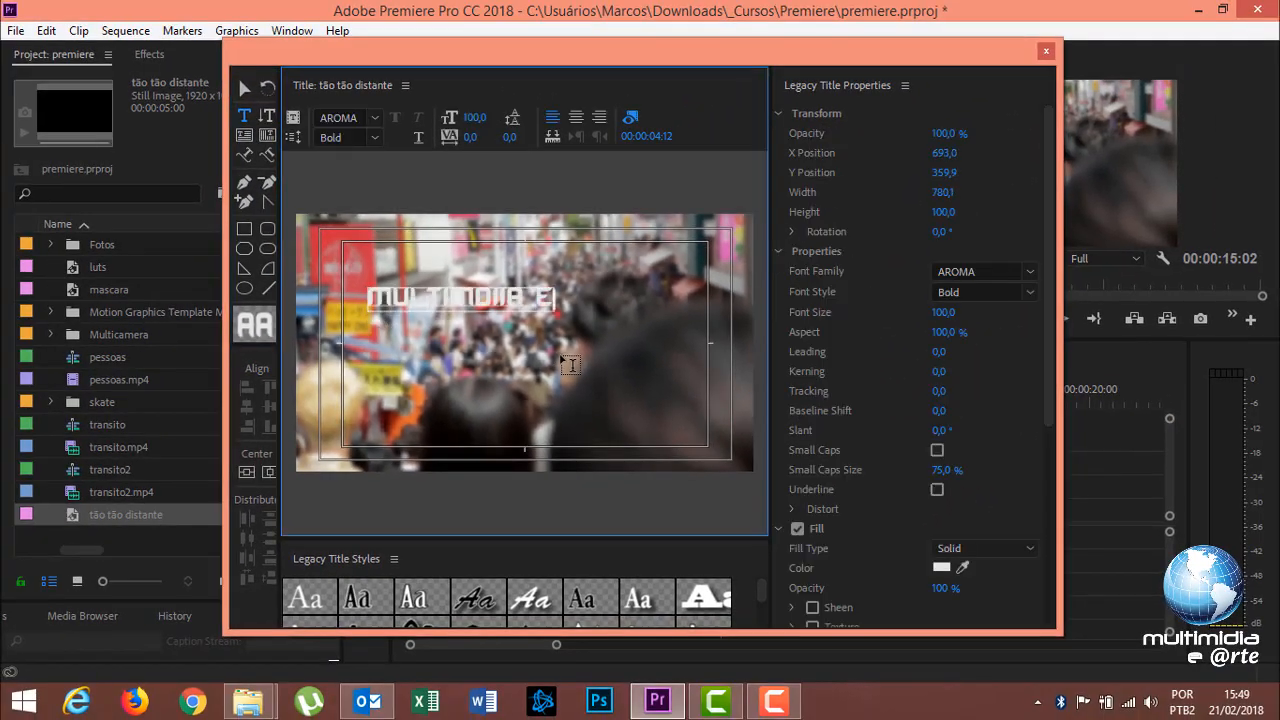
pyautogui.press('BackSpace')
pyautogui.press('BackSpace')
pyautogui.press('BackSpace')
pyautogui.press('BackSpace')
pyautogui.press('BackSpace')
pyautogui.press('BackSpace')
pyautogui.press('BackSpace')
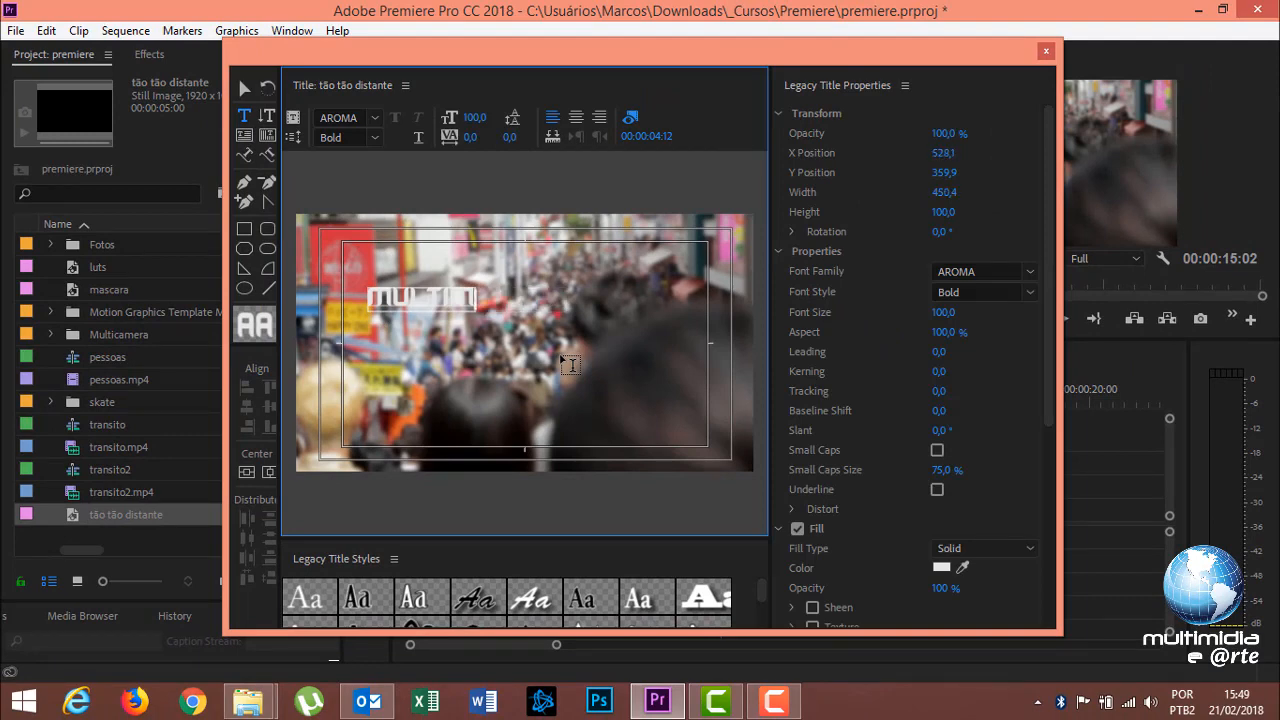
pyautogui.write('idia e ARTE')
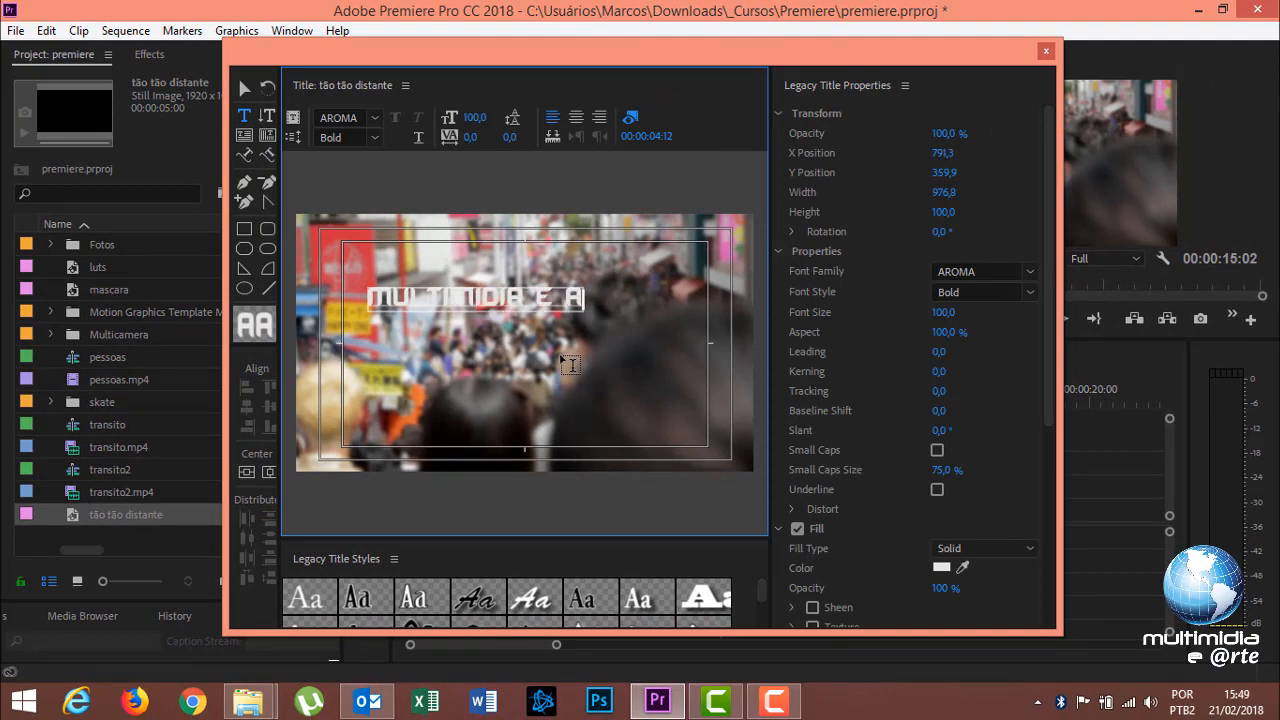
pyautogui.click(244, 90)
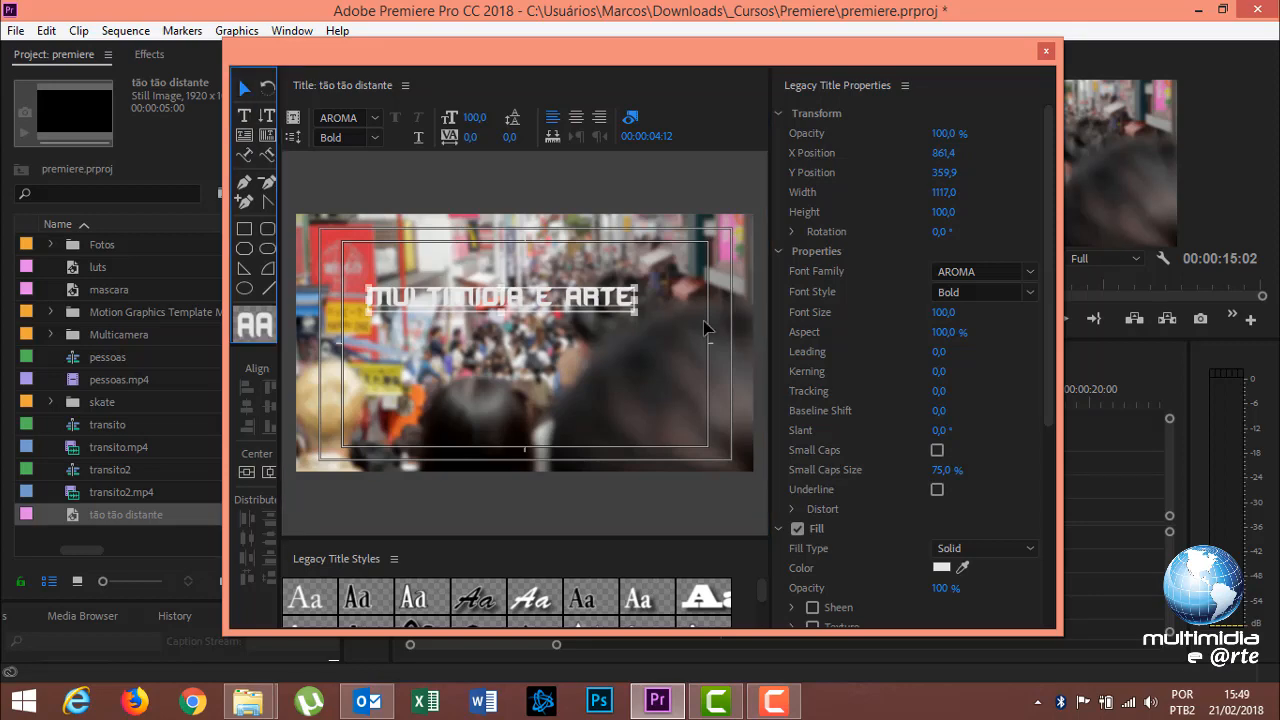
# - Fill the title text with black, then centre it in the frame and enlarge it to a font size of about 132
pyautogui.click(940, 567)
pyautogui.moveTo(600, 318); pyautogui.dragTo(686, 262)
pyautogui.click(838, 252)
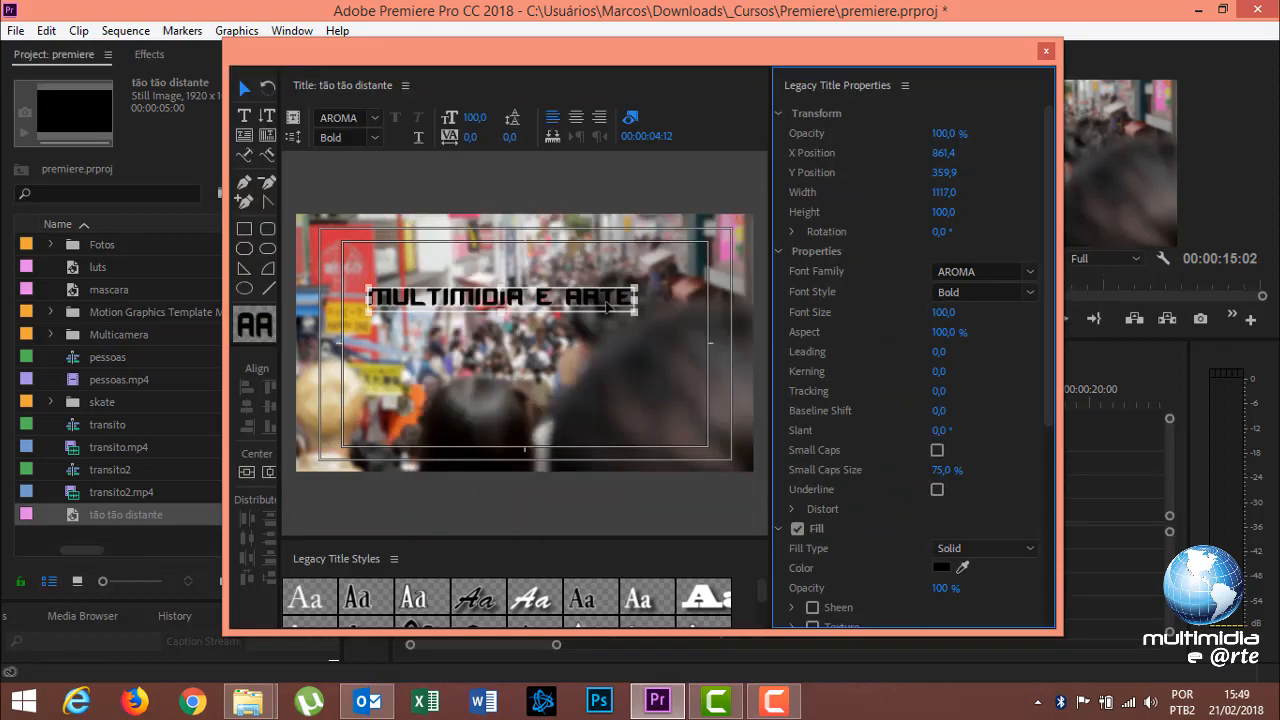
pyautogui.moveTo(600, 308); pyautogui.dragTo(704, 388)
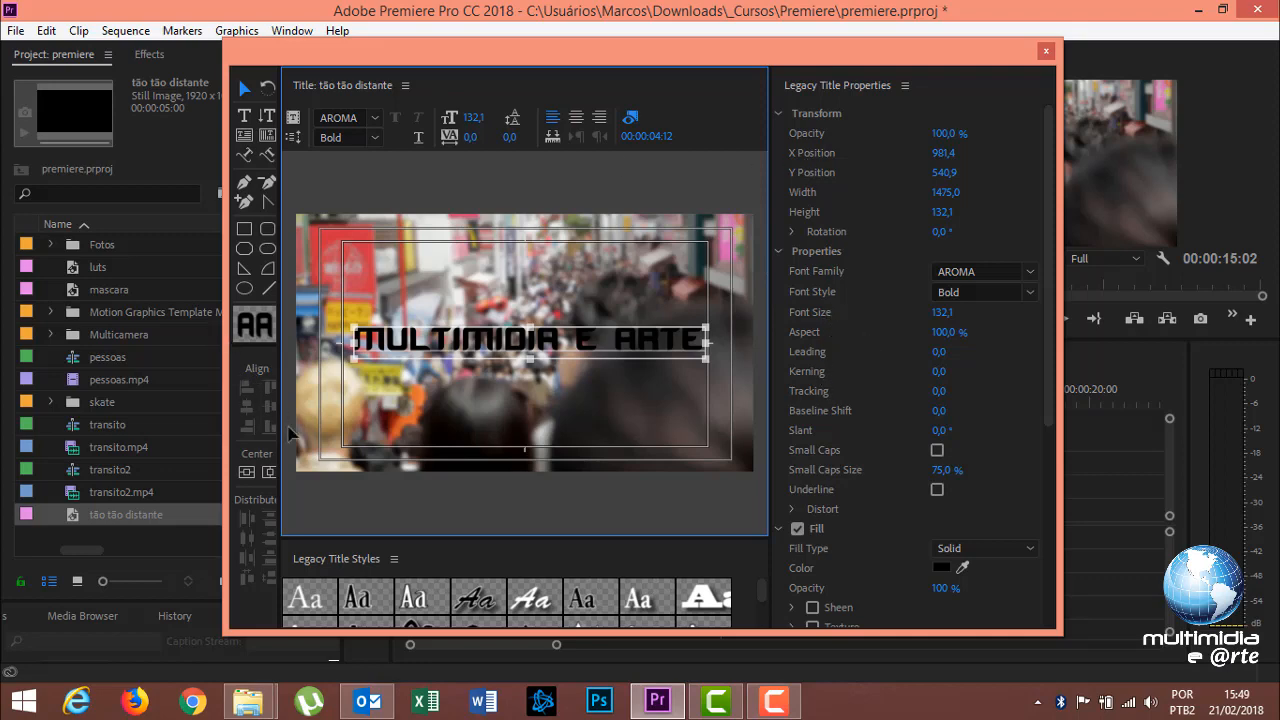
# - Apply the black Hobo Std Medium title style with a white outline and enlarge the text to a font size of about 180
pyautogui.moveTo(761, 585)
pyautogui.mouseDown()
pyautogui.moveTo(760, 600)
pyautogui.moveTo(755, 586)
pyautogui.mouseUp()
pyautogui.moveTo(729, 538); pyautogui.dragTo(752, 371)
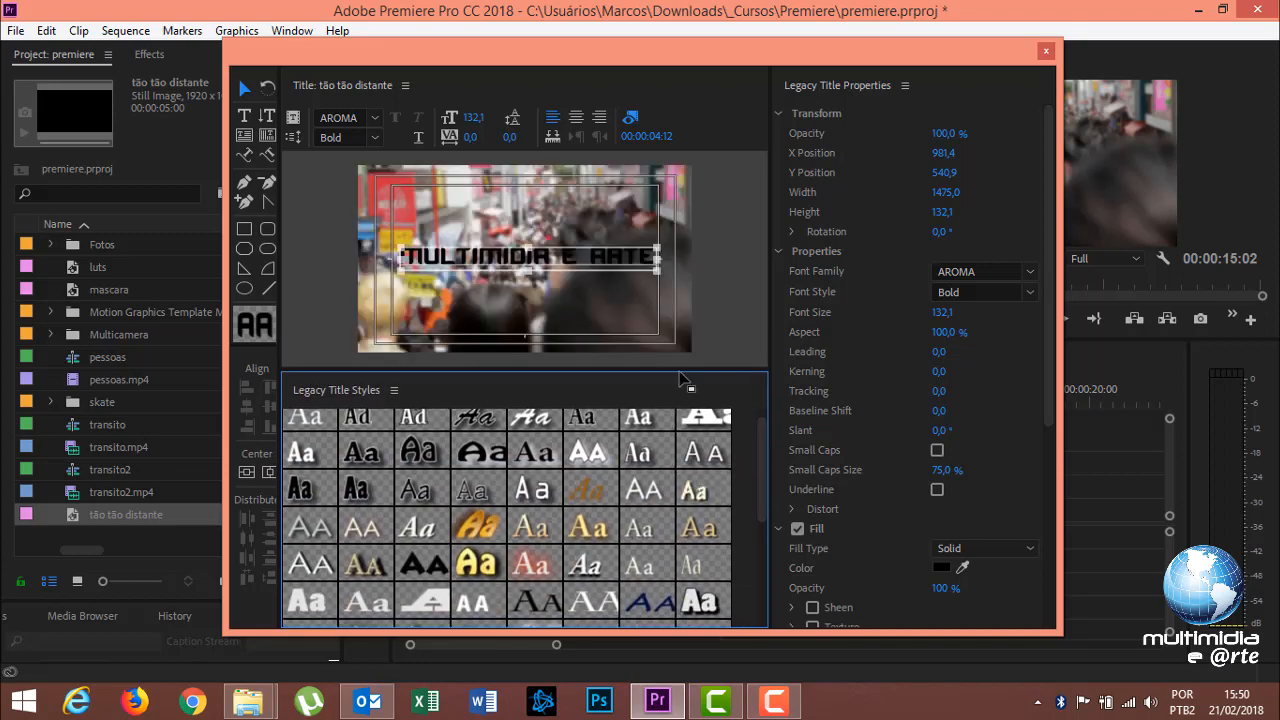
pyautogui.moveTo(677, 371); pyautogui.dragTo(675, 388)
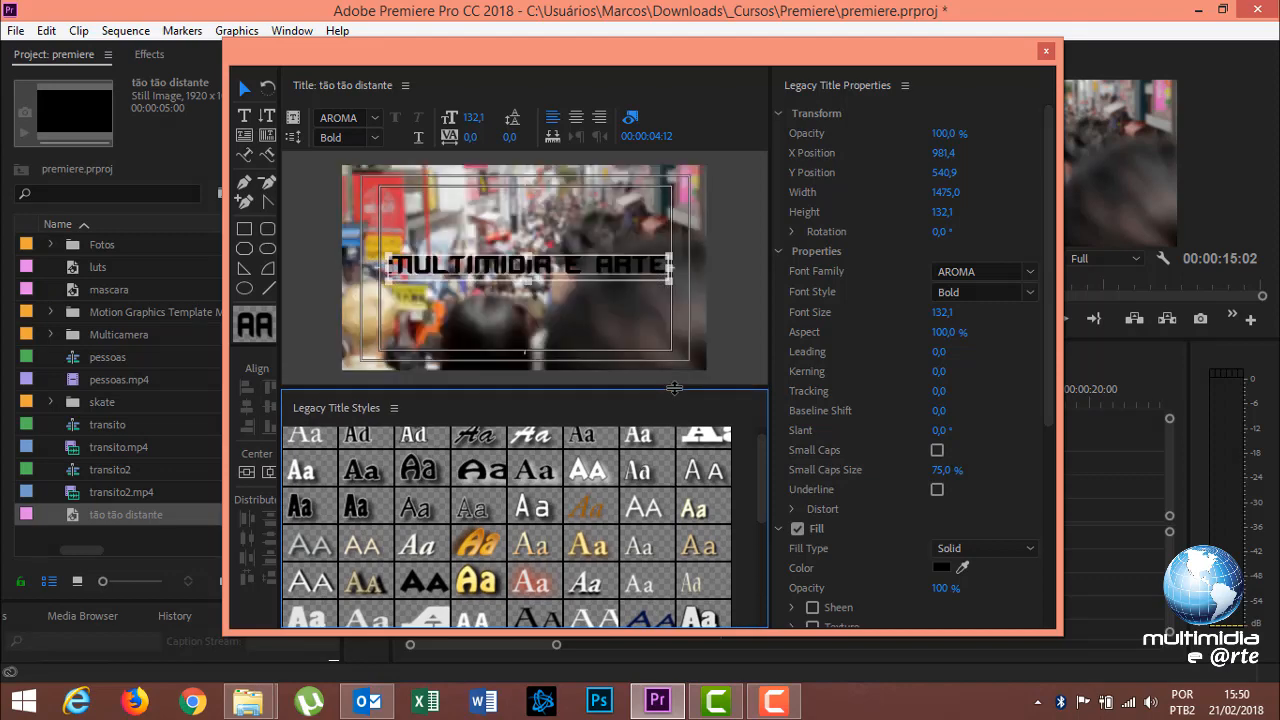
pyautogui.click(431, 475)
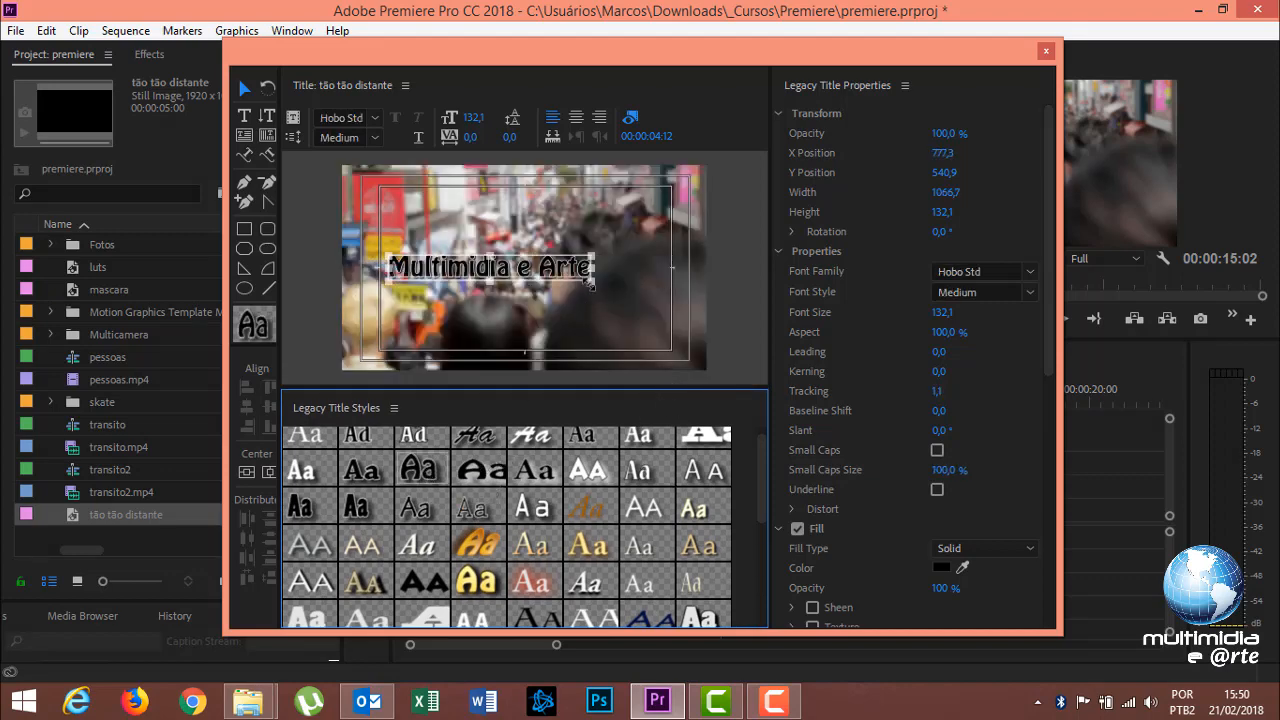
pyautogui.moveTo(590, 284); pyautogui.dragTo(653, 322)
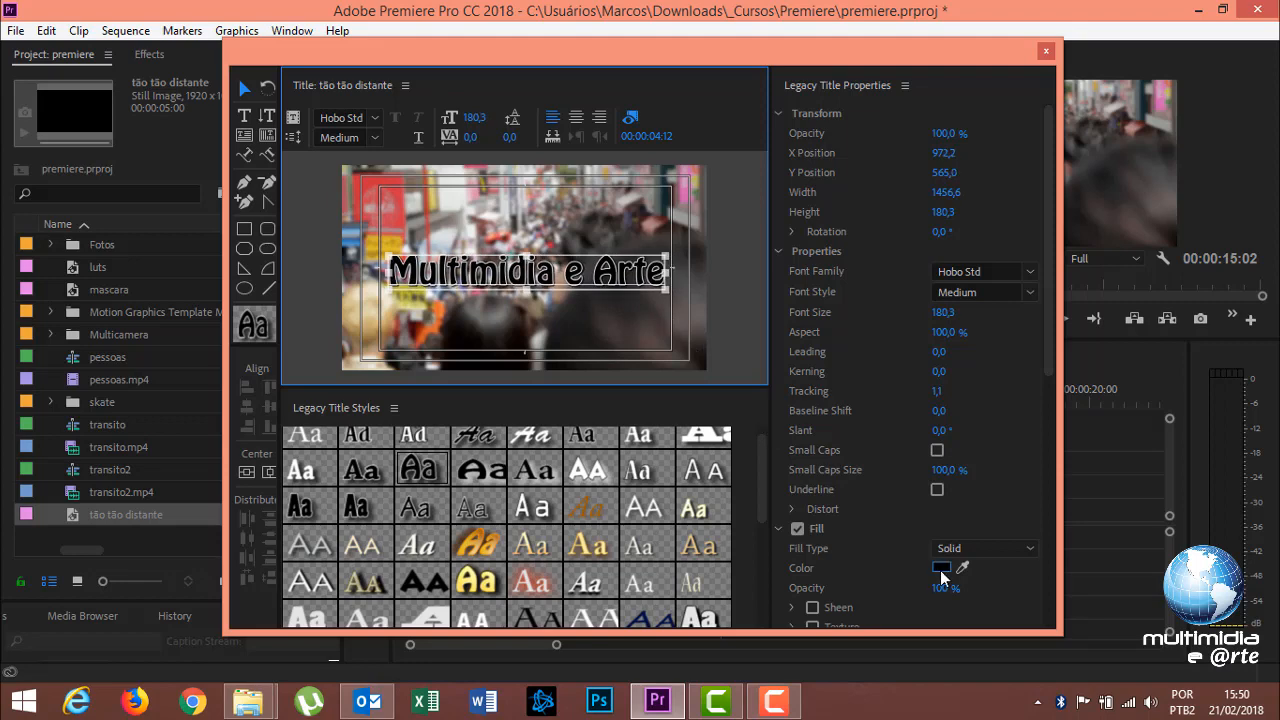
# - Set the title text's fill colour to red A71111
pyautogui.click(941, 567)
pyautogui.click(646, 416)
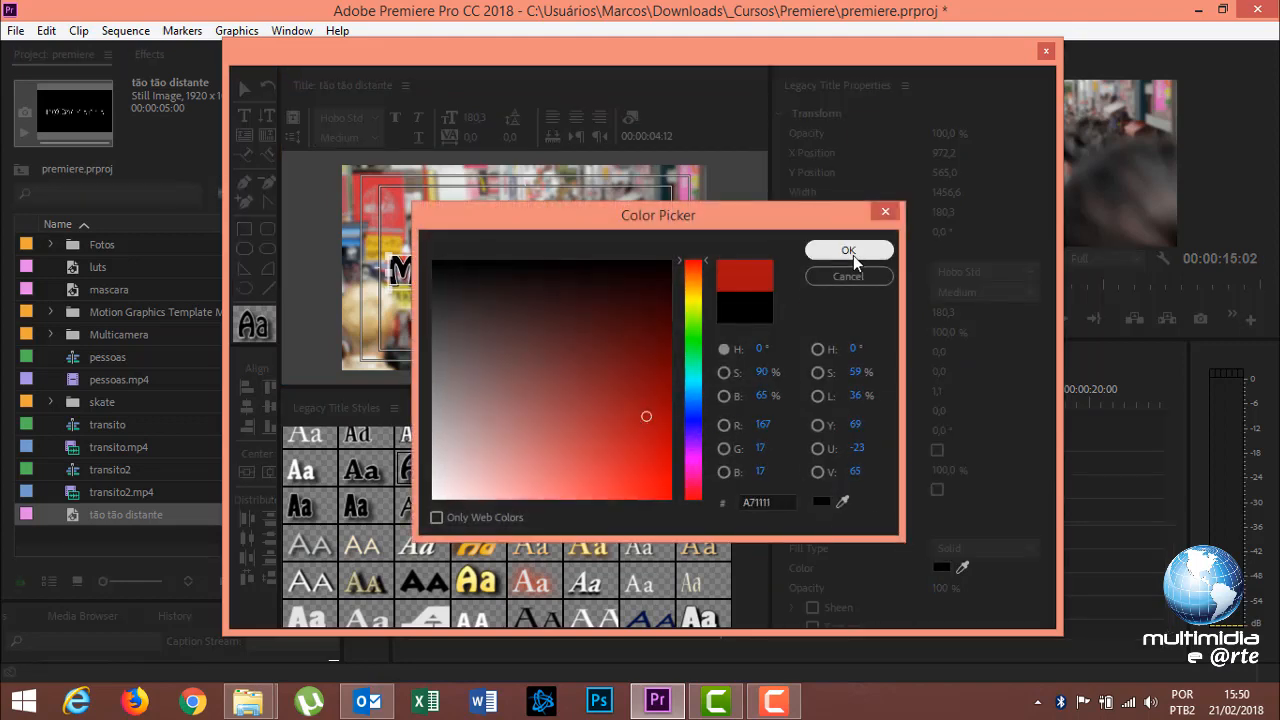
pyautogui.click(853, 252)
# - Set the title text's fill colour to dark yellow A19808 and close the title editor
pyautogui.click(943, 568)
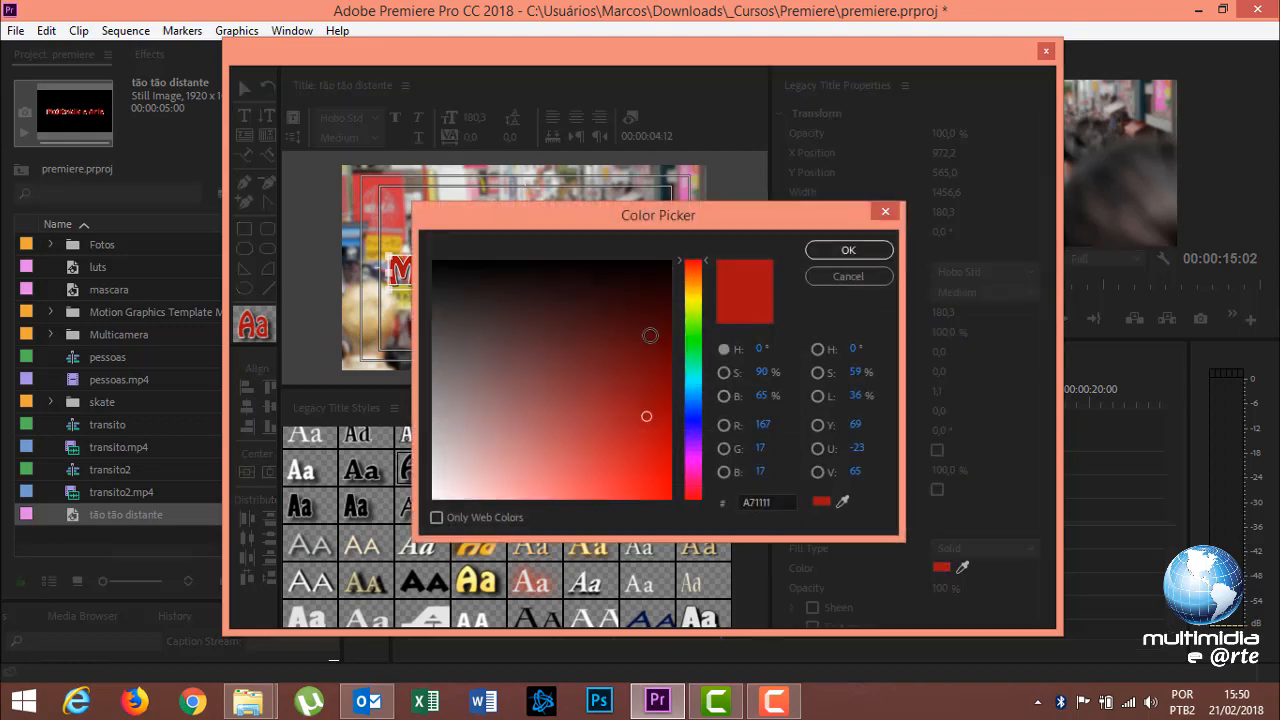
pyautogui.click(471, 382)
pyautogui.click(696, 298)
pyautogui.click(658, 404)
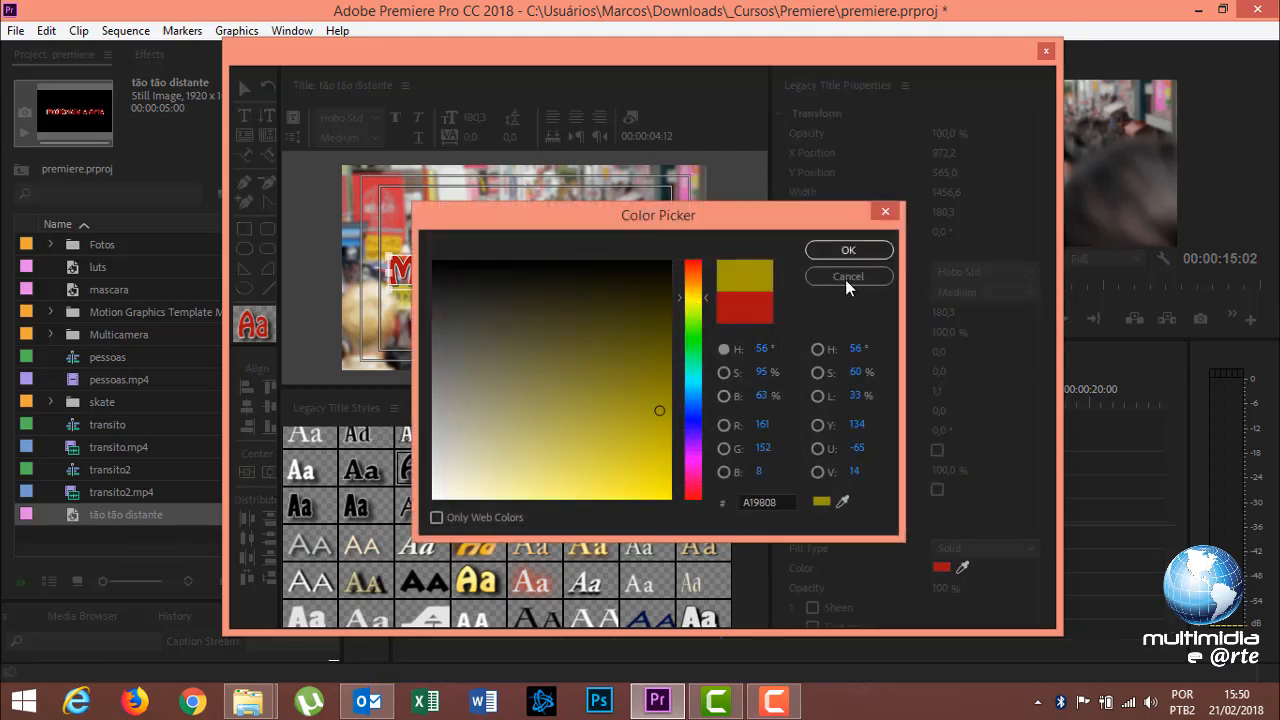
pyautogui.click(858, 251)
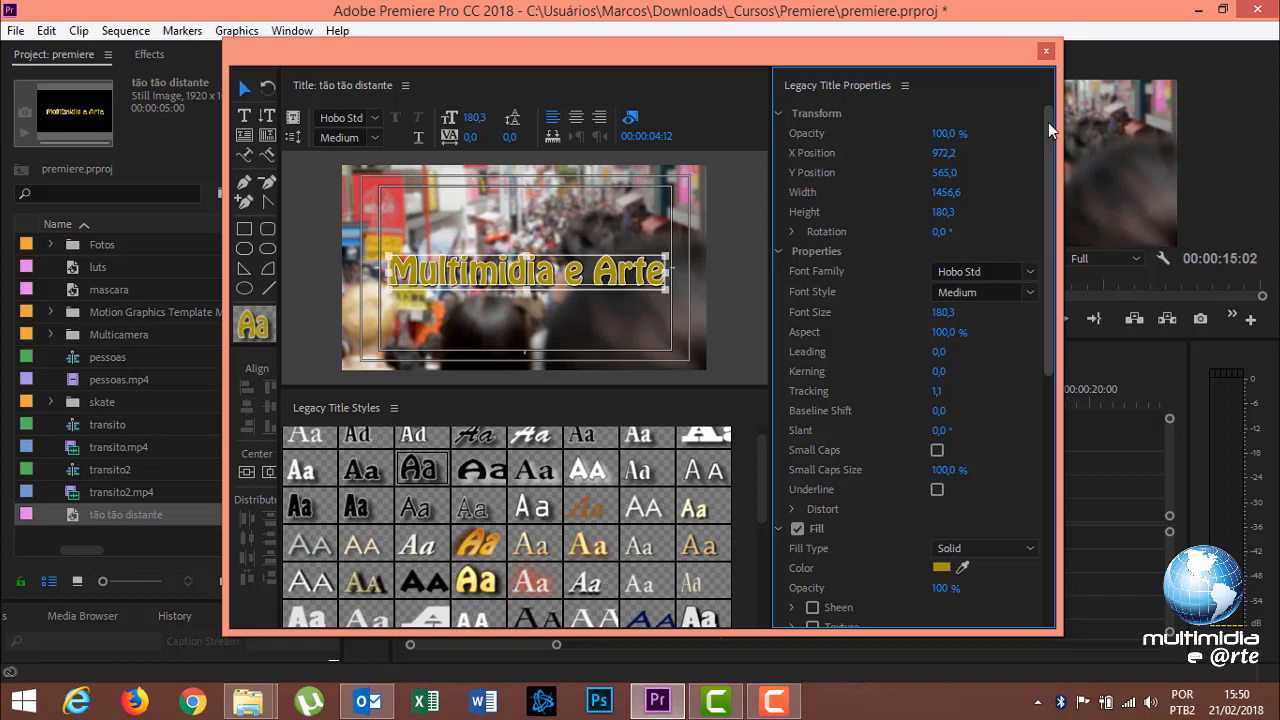
pyautogui.moveTo(1047, 122); pyautogui.dragTo(1047, 377)
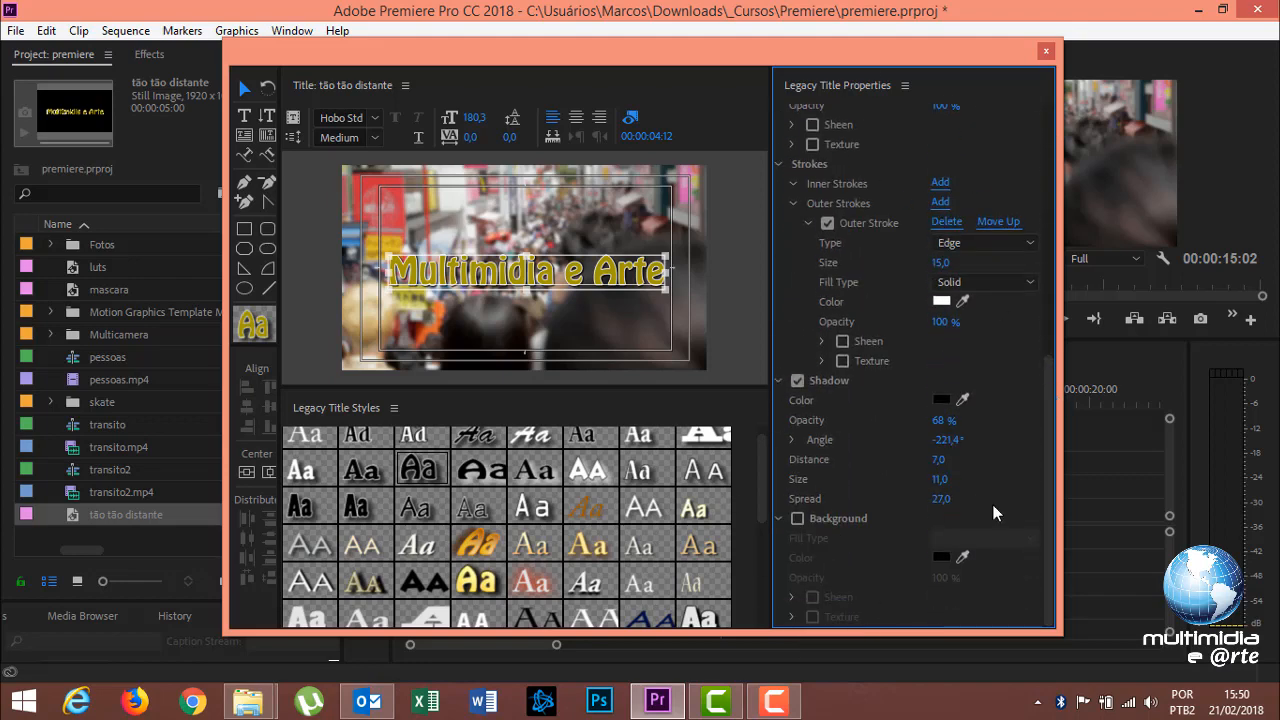
pyautogui.moveTo(1048, 504); pyautogui.dragTo(1048, 254)
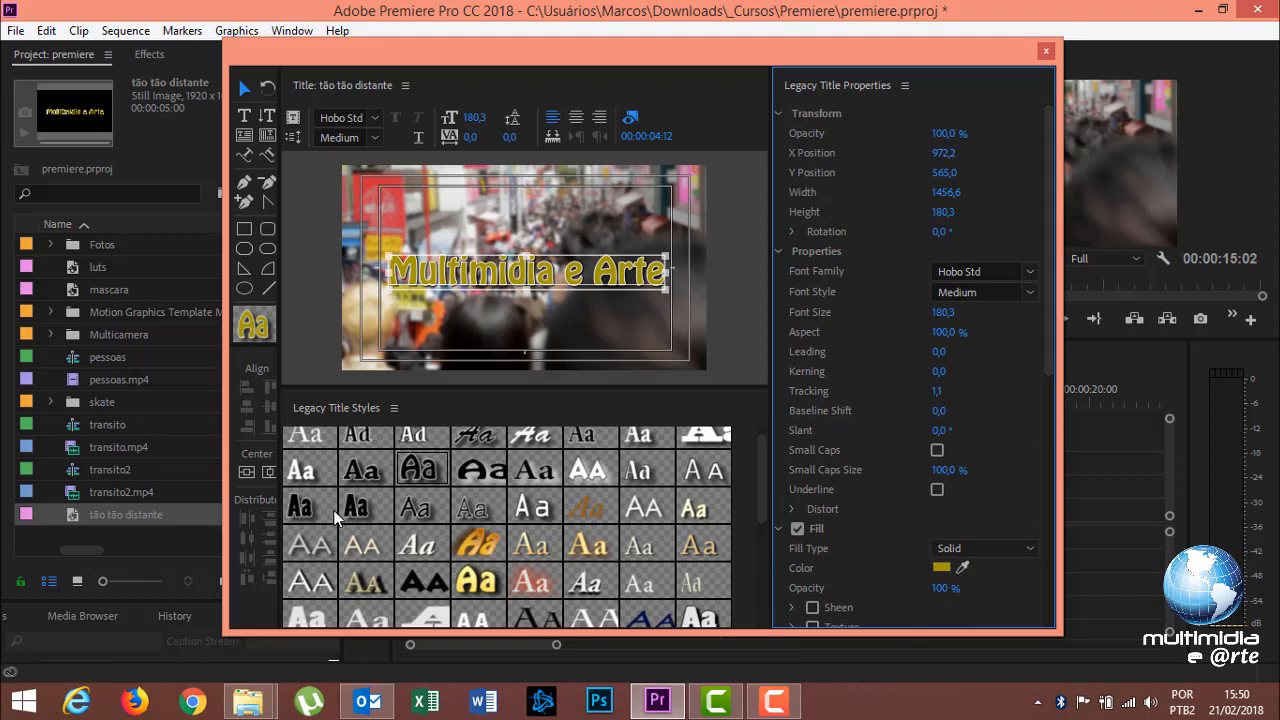
pyautogui.click(1045, 51)
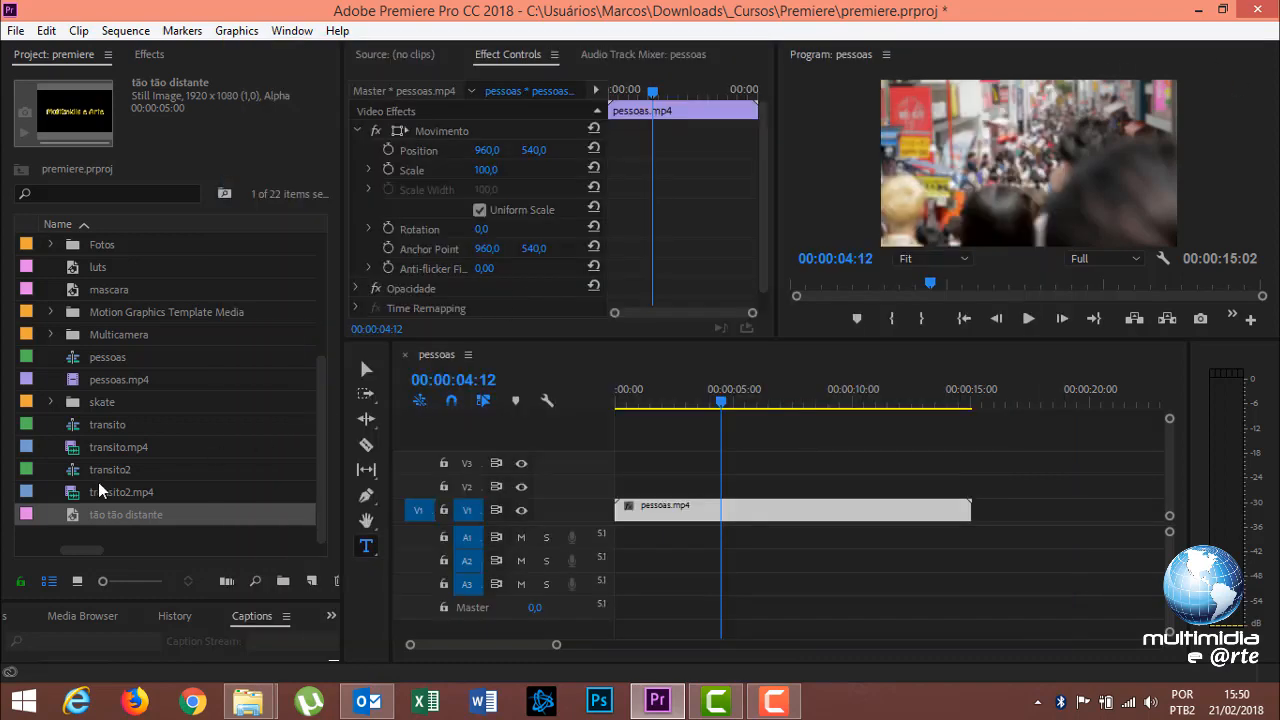
# - Place the title "tão tão distante" on track V2 at the start of the sequence and shorten it to about 3 seconds
pyautogui.moveTo(78, 518); pyautogui.dragTo(680, 487)
pyautogui.moveTo(727, 412); pyautogui.dragTo(652, 412)
pyautogui.click(665, 490)
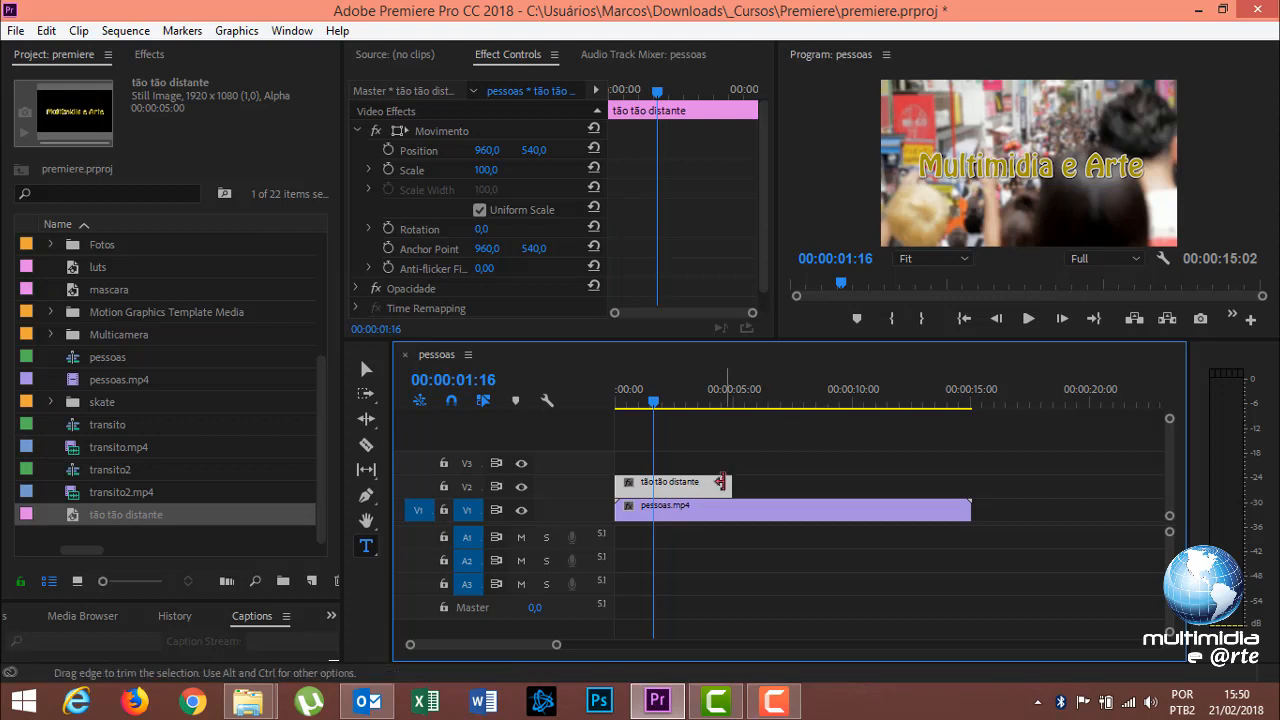
pyautogui.moveTo(731, 487); pyautogui.dragTo(677, 490)
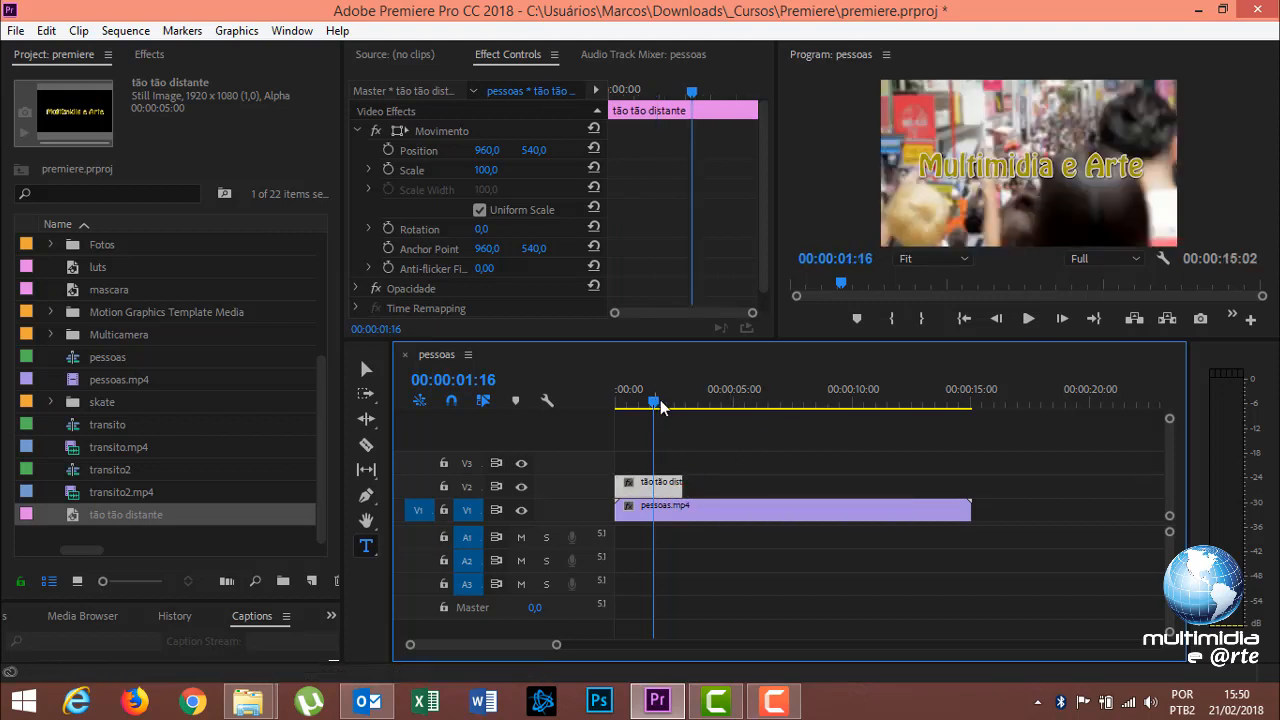
pyautogui.moveTo(659, 404); pyautogui.dragTo(697, 422)
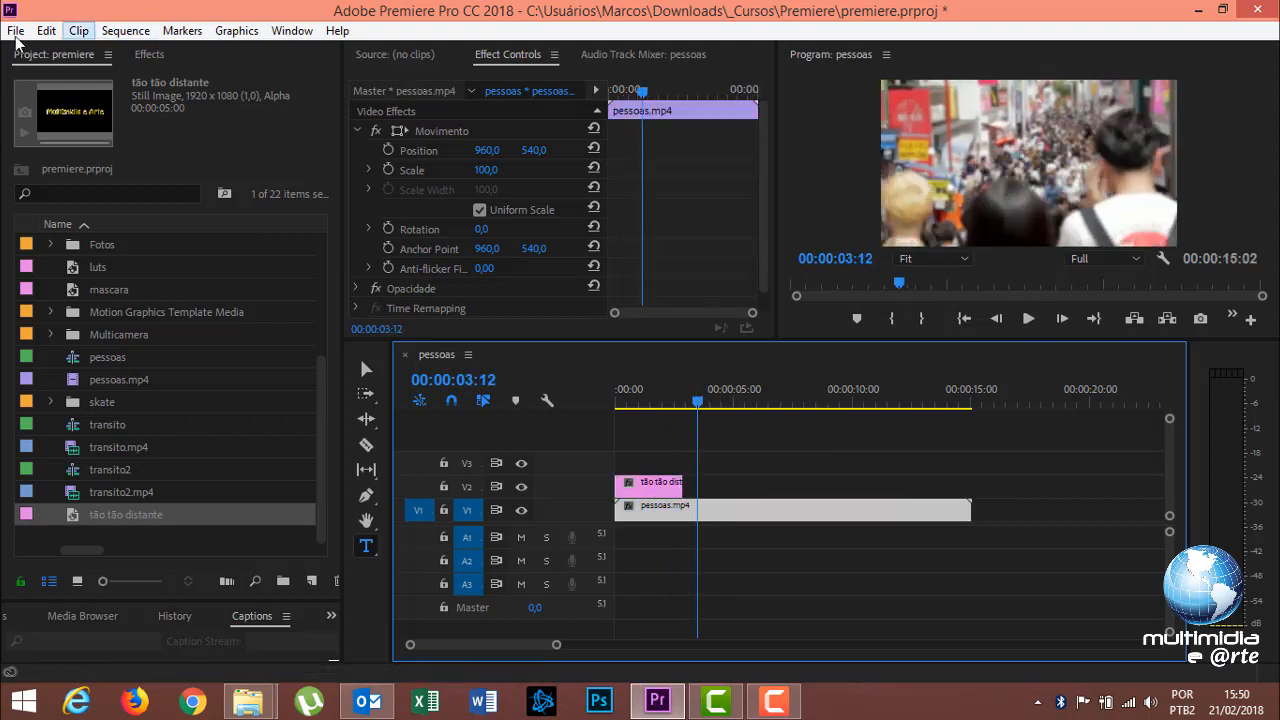
pyautogui.click(292, 30)
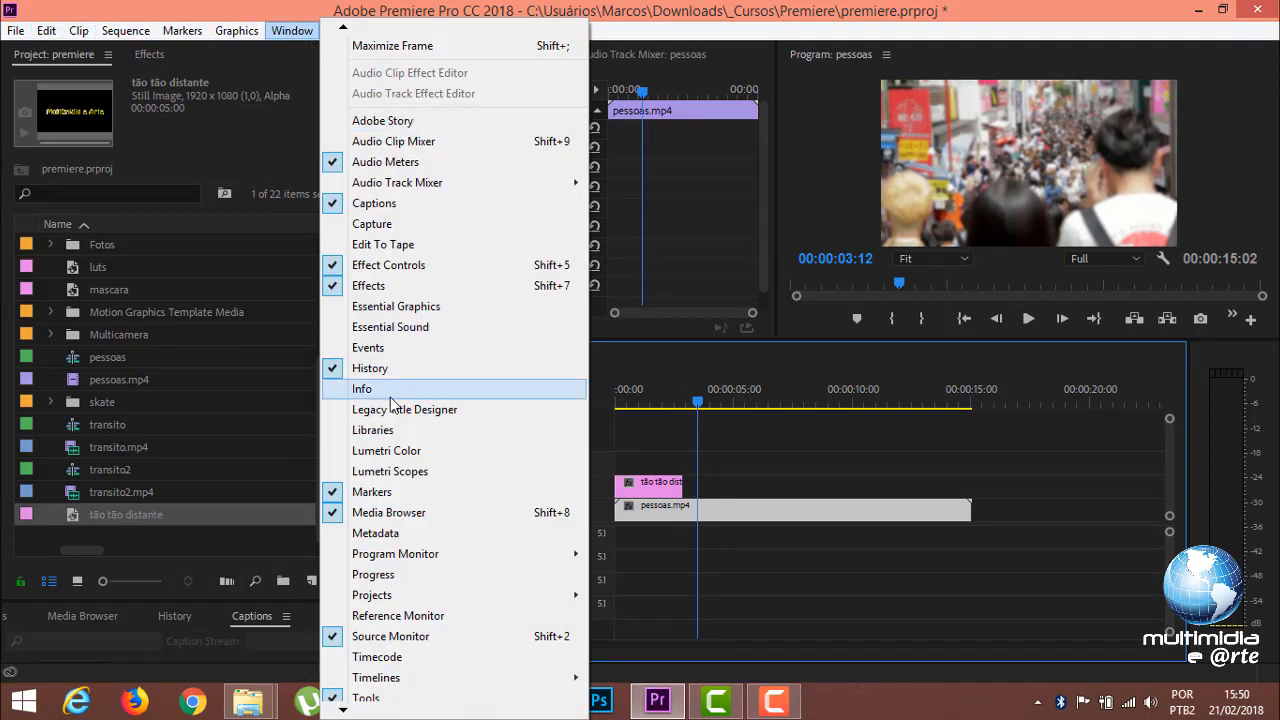
pyautogui.click(431, 410)
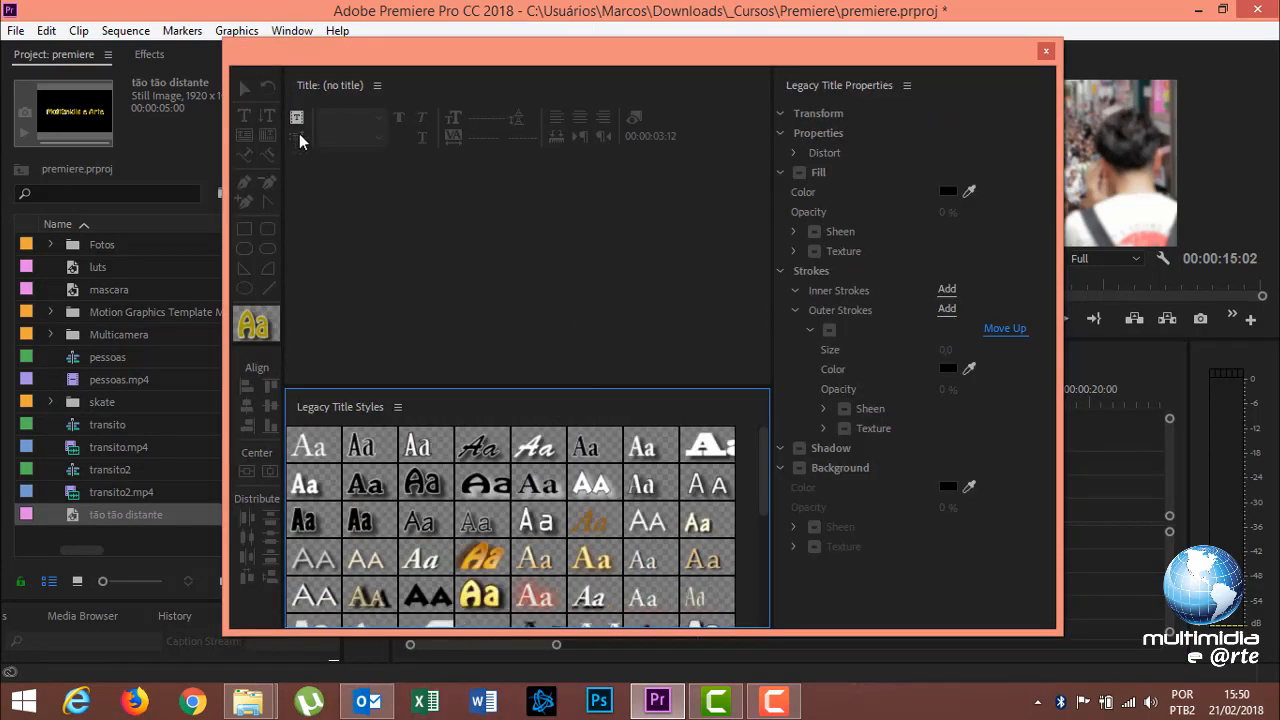
pyautogui.click(1044, 56)
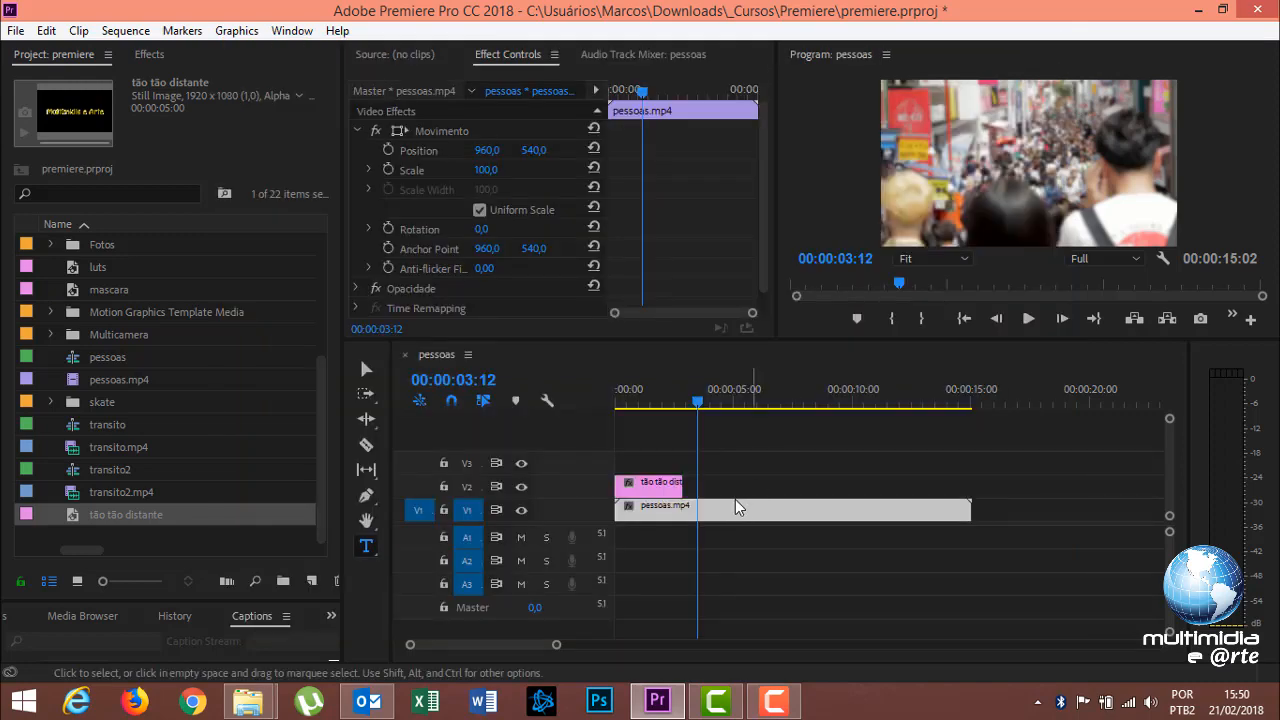
# - Create a new legacy title named "creditos" with the default video settings
pyautogui.click(17, 31)
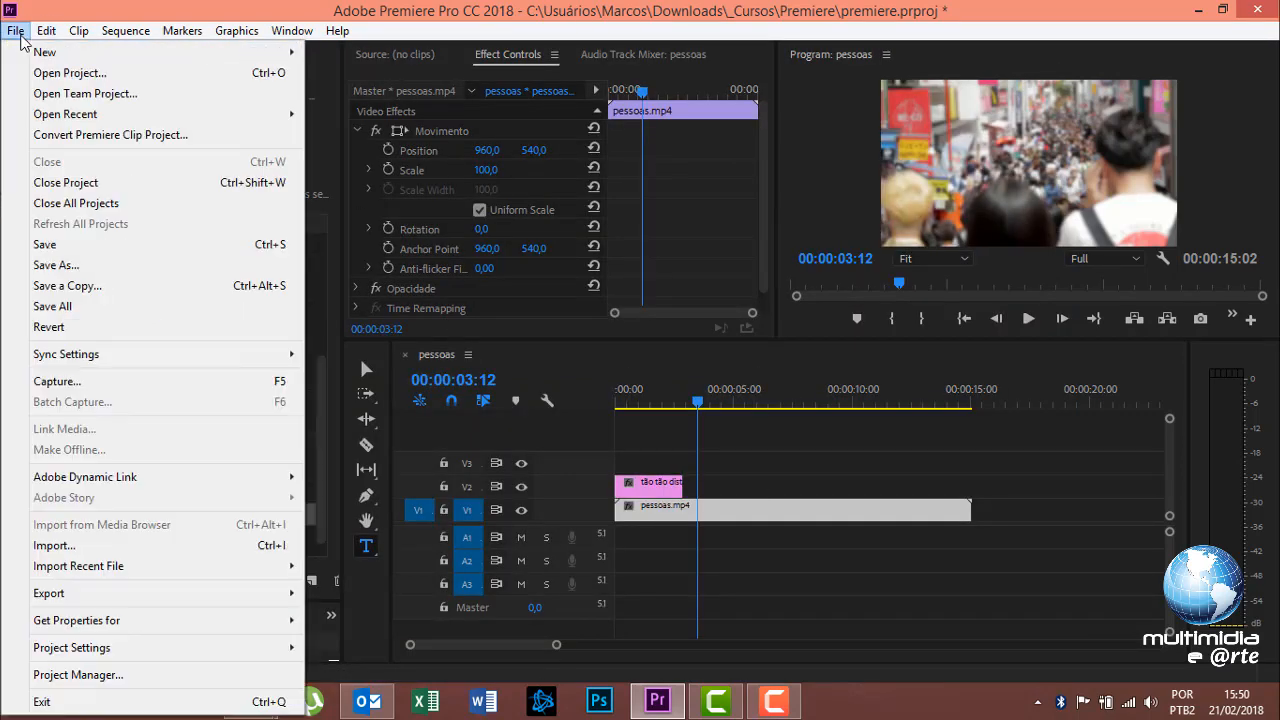
pyautogui.moveTo(60, 52)
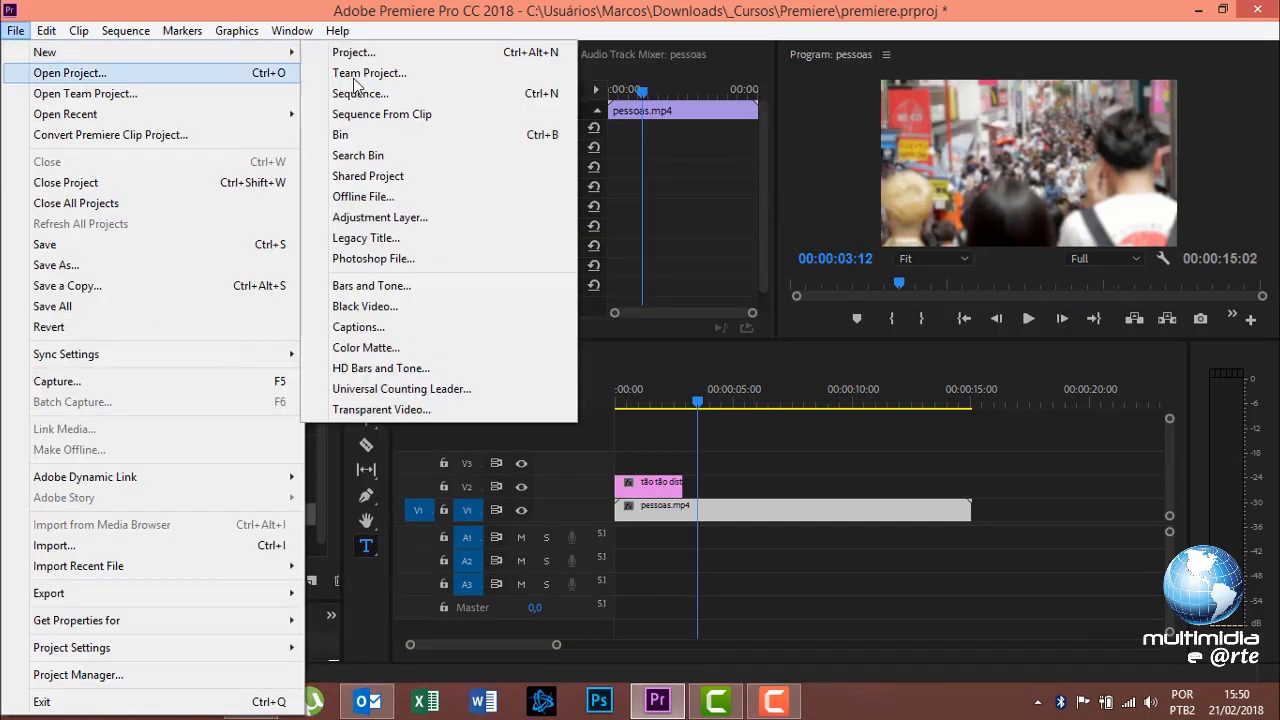
pyautogui.click(398, 239)
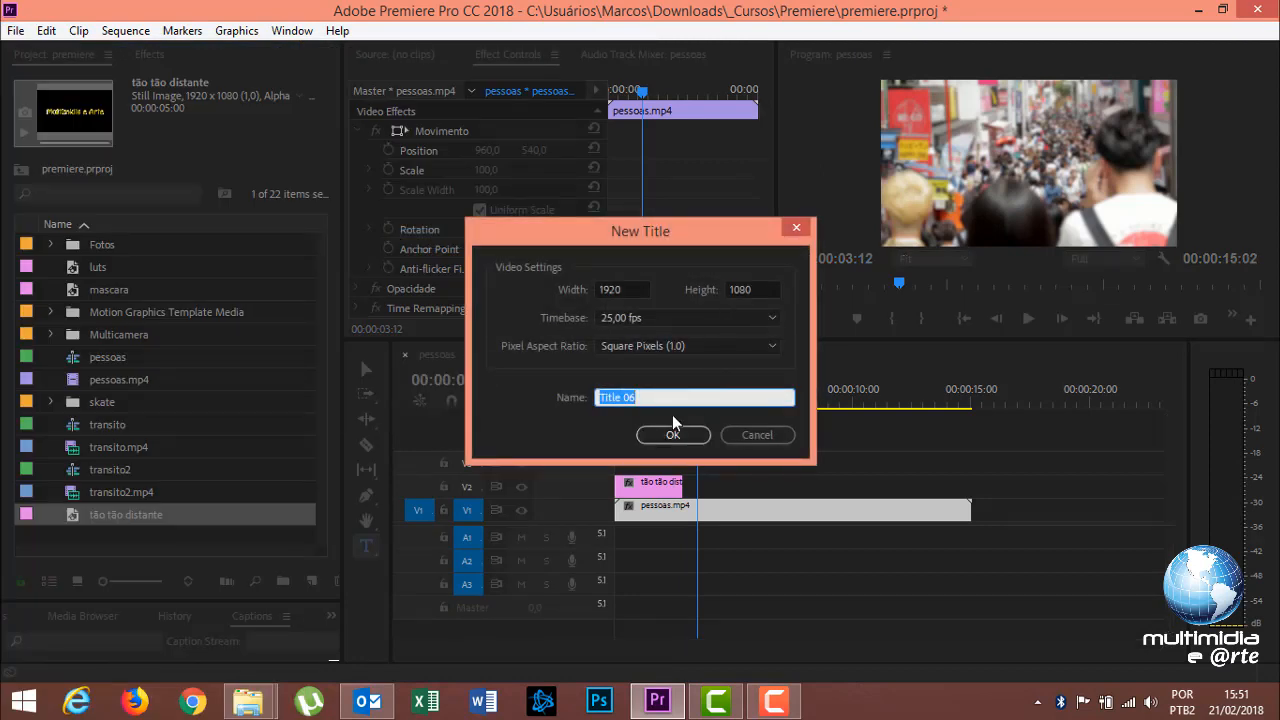
pyautogui.write('creditos')
pyautogui.click(673, 434)
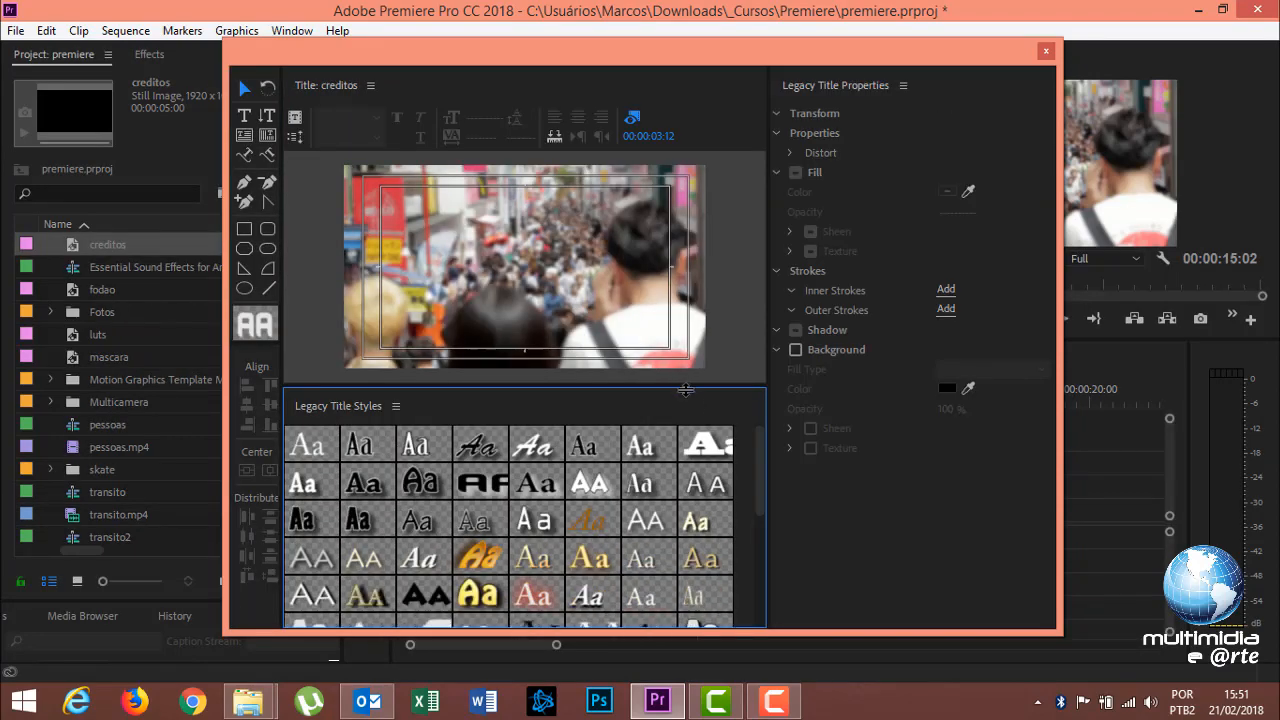
# - Enlarge the title canvas area and make the title a Roll with Start Off Screen and End Off Screen enabled
pyautogui.moveTo(678, 389); pyautogui.dragTo(675, 507)
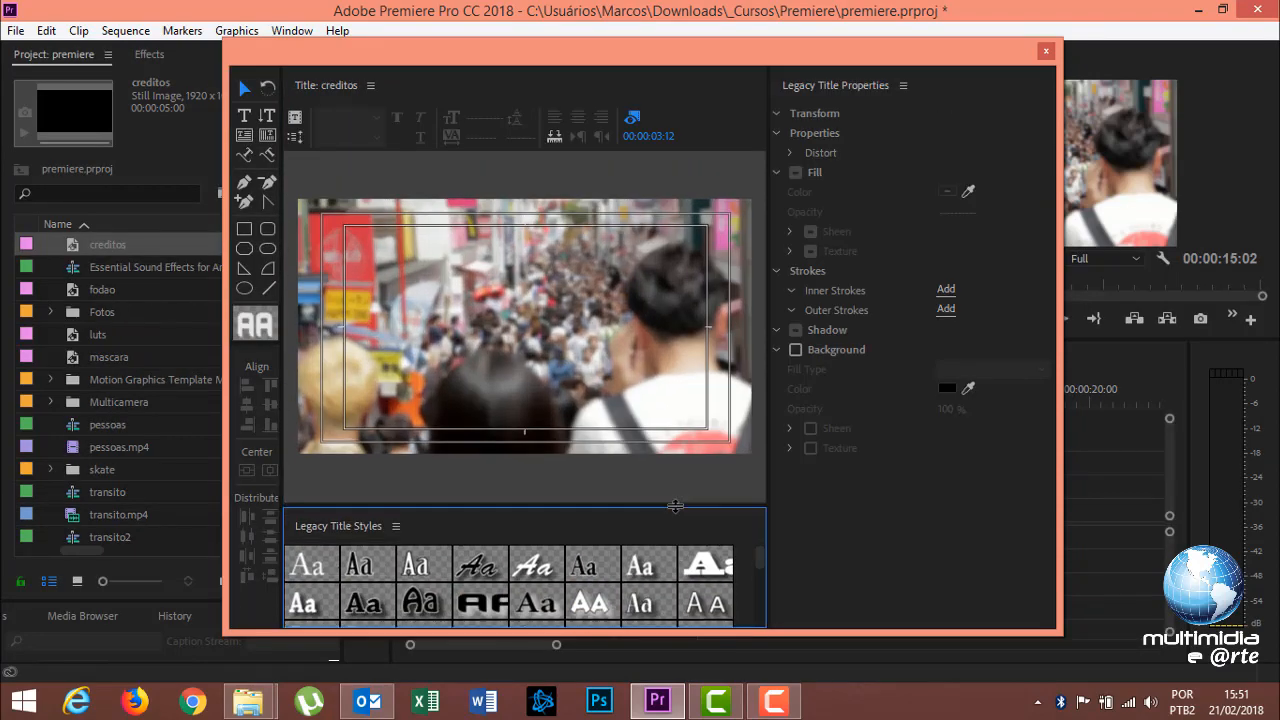
pyautogui.click(300, 137)
pyautogui.click(506, 300)
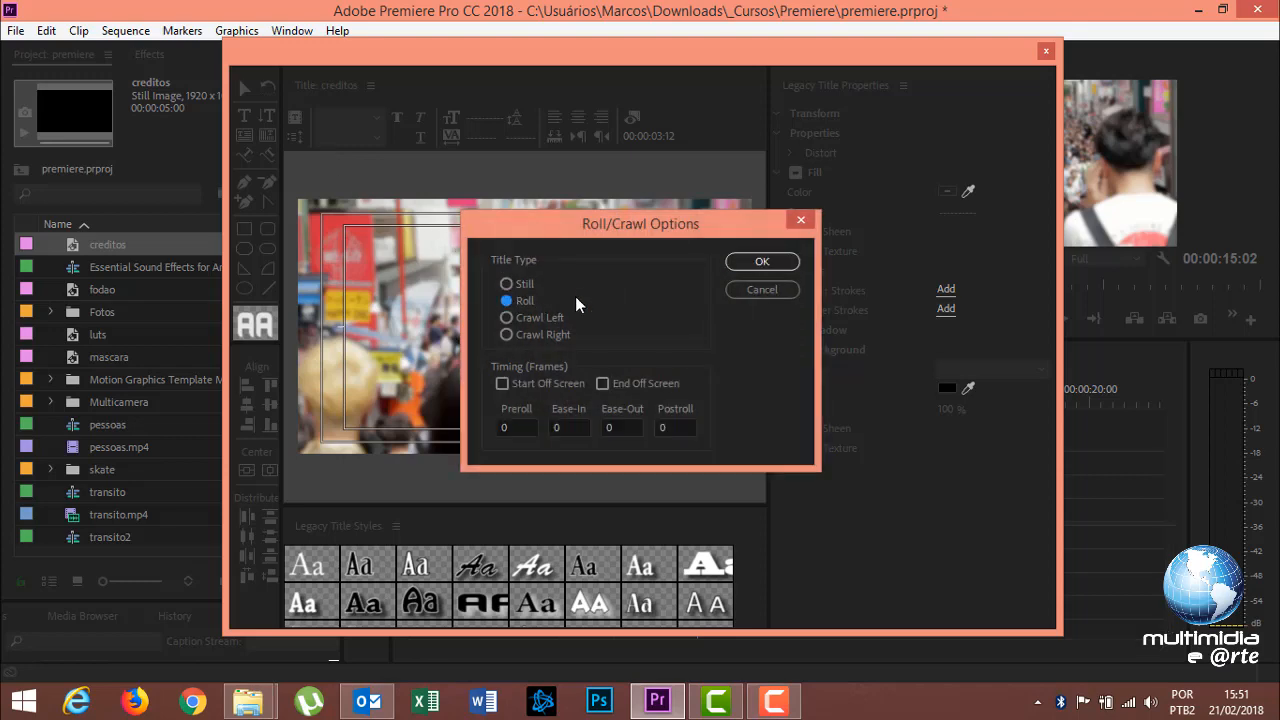
pyautogui.click(536, 388)
pyautogui.click(630, 388)
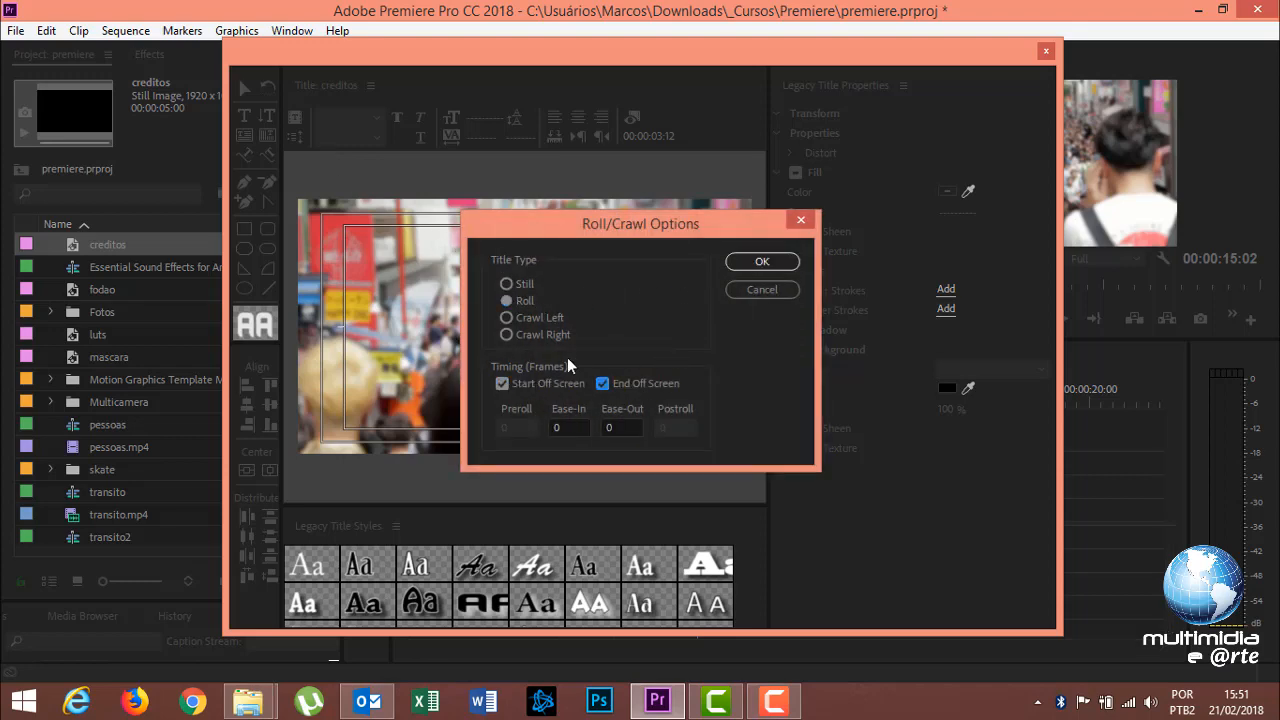
pyautogui.click(760, 263)
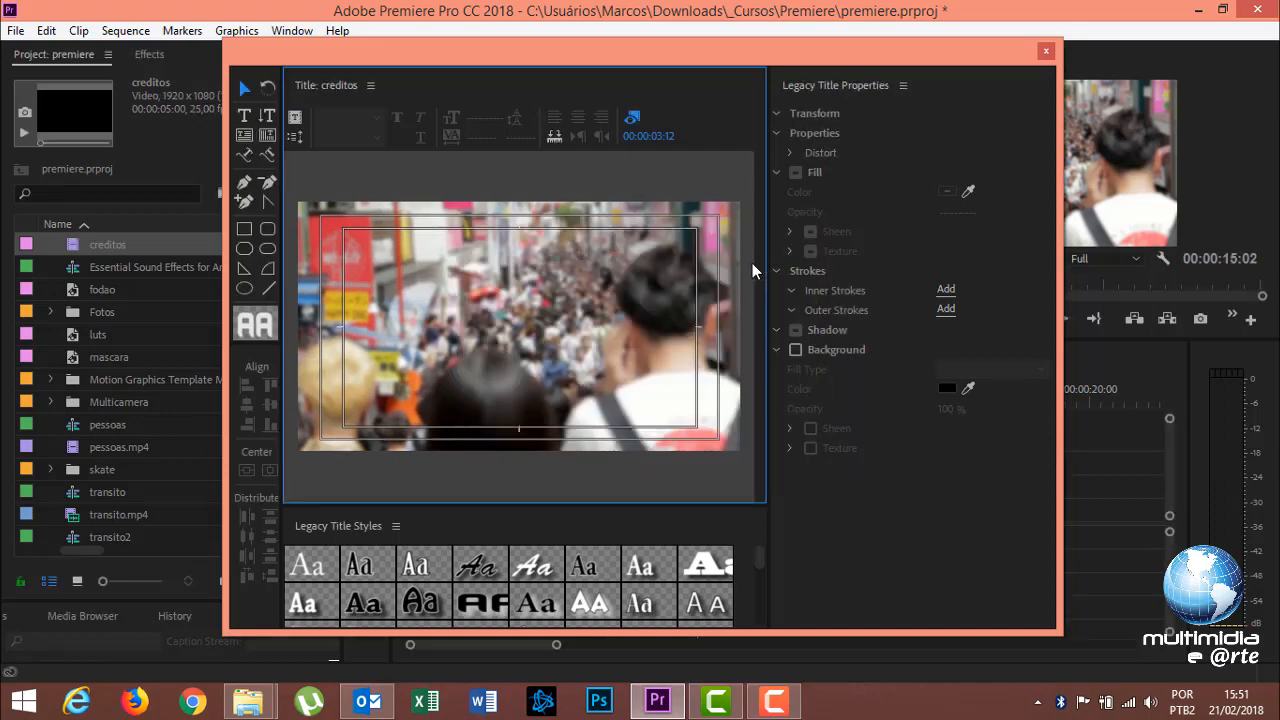
# - Add the text line "EM UM MUNDO...." near the upper-left corner of the safe area in the title frame
pyautogui.click(244, 115)
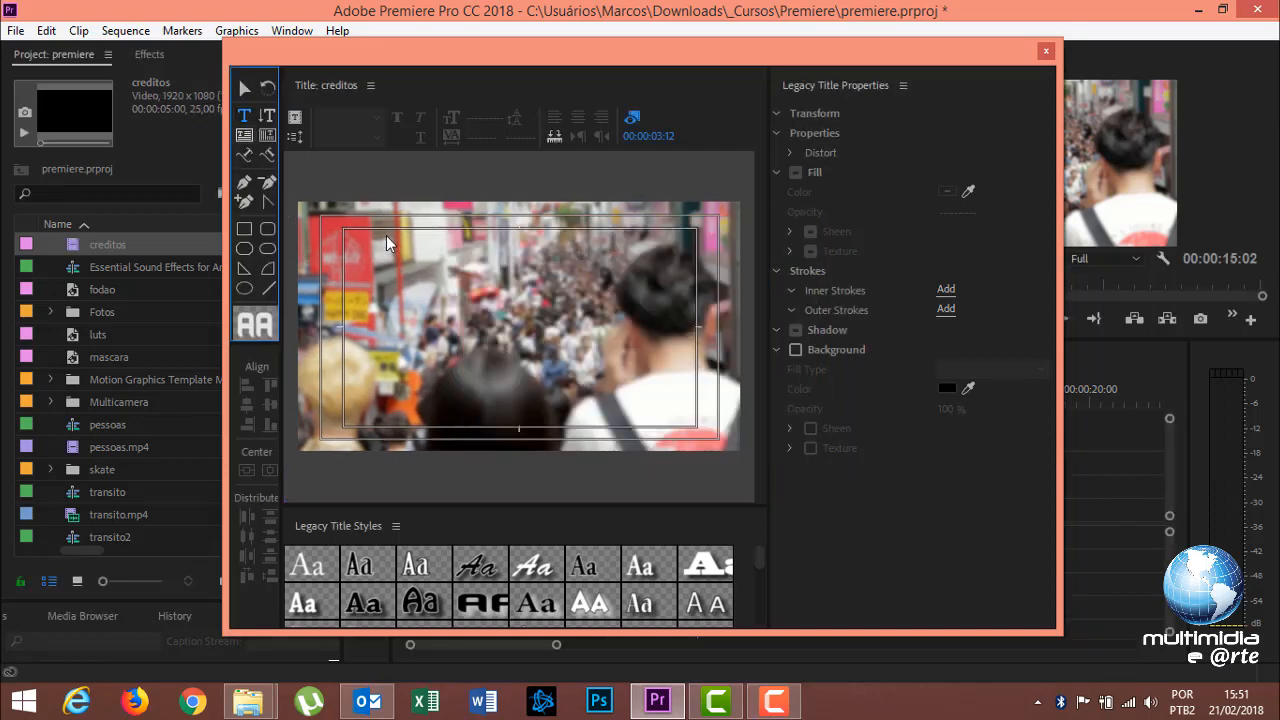
pyautogui.click(379, 258)
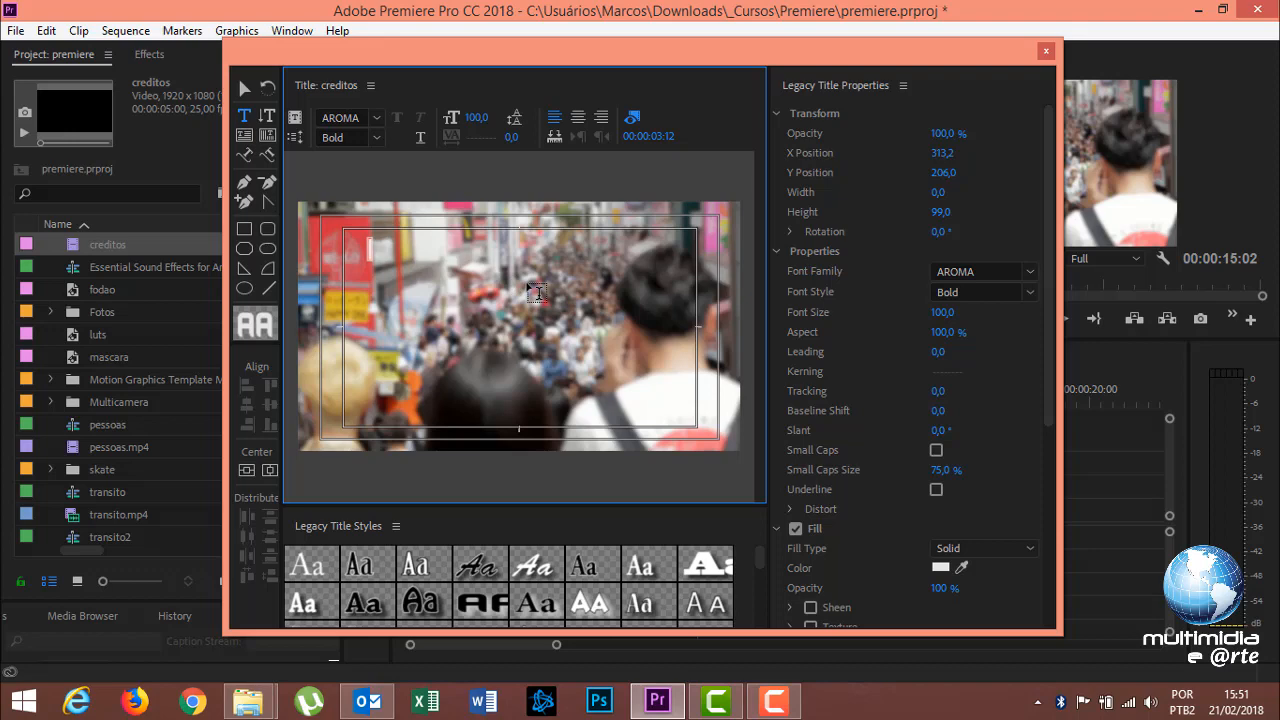
pyautogui.write('T')
pyautogui.press('BackSpace')
pyautogui.write('E')
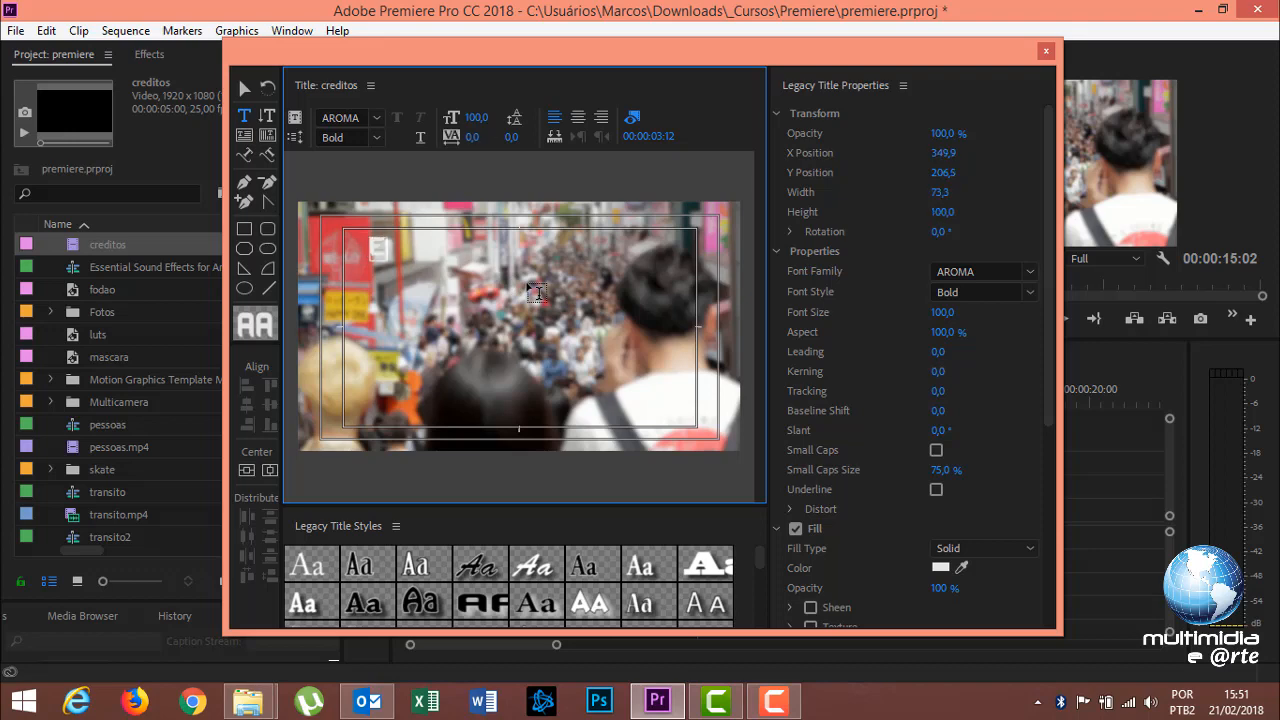
pyautogui.write('min mundo')
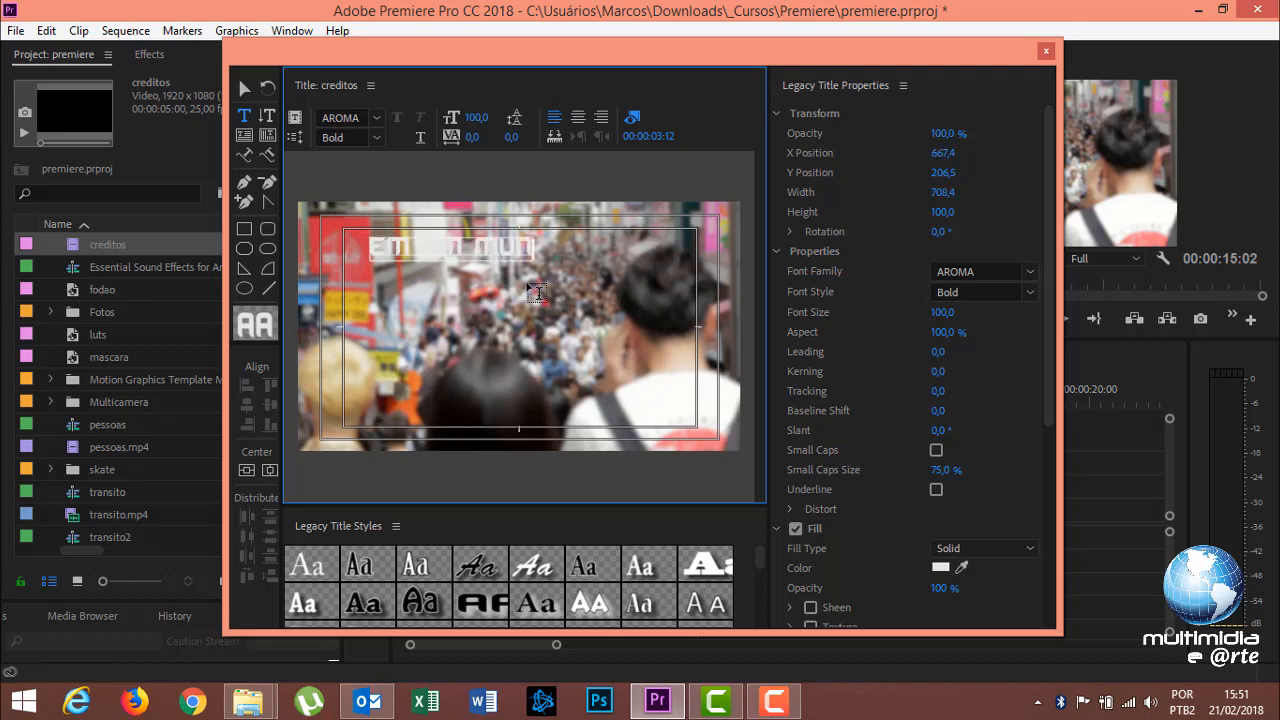
pyautogui.write('....')
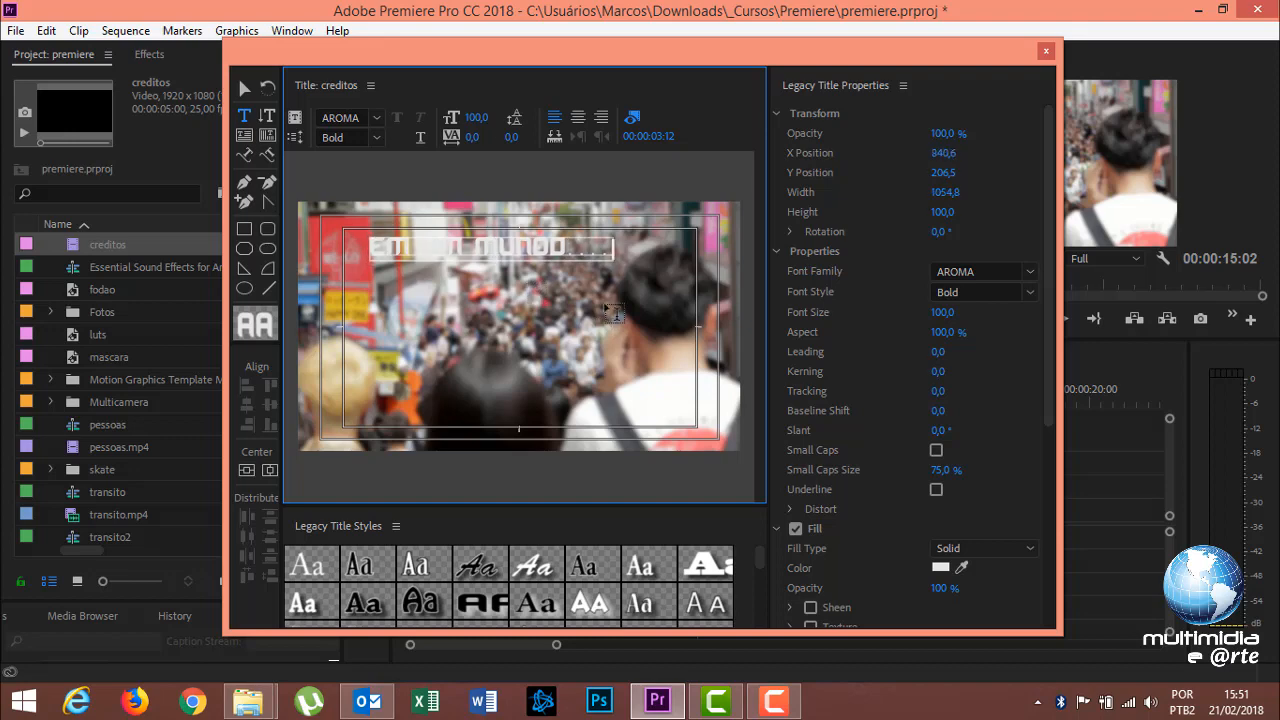
# - Repeat the line "EM UM MUNDO...." nine more times below the first, with a blank line between entries, continuing past the frame
pyautogui.press('Return')
pyautogui.write('EM UM MUNDO....')
pyautogui.press('Return')
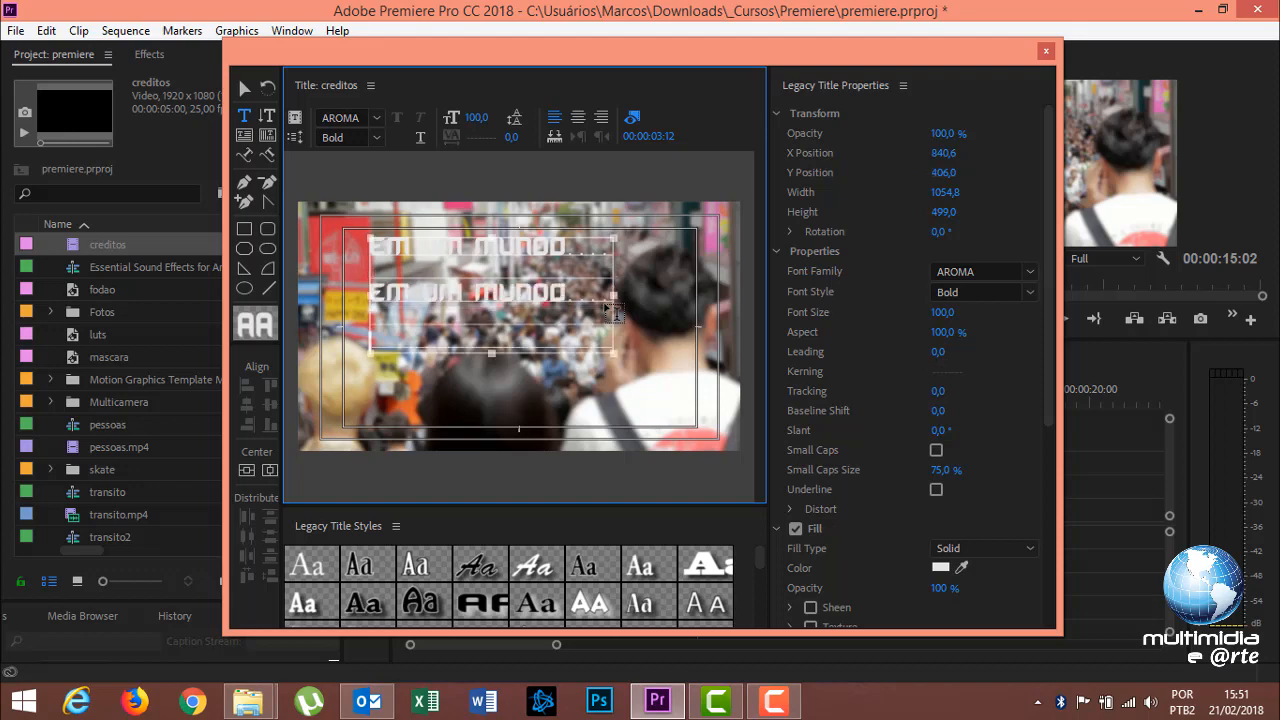
pyautogui.write('EM UM MUNDO....')
pyautogui.press('Return')
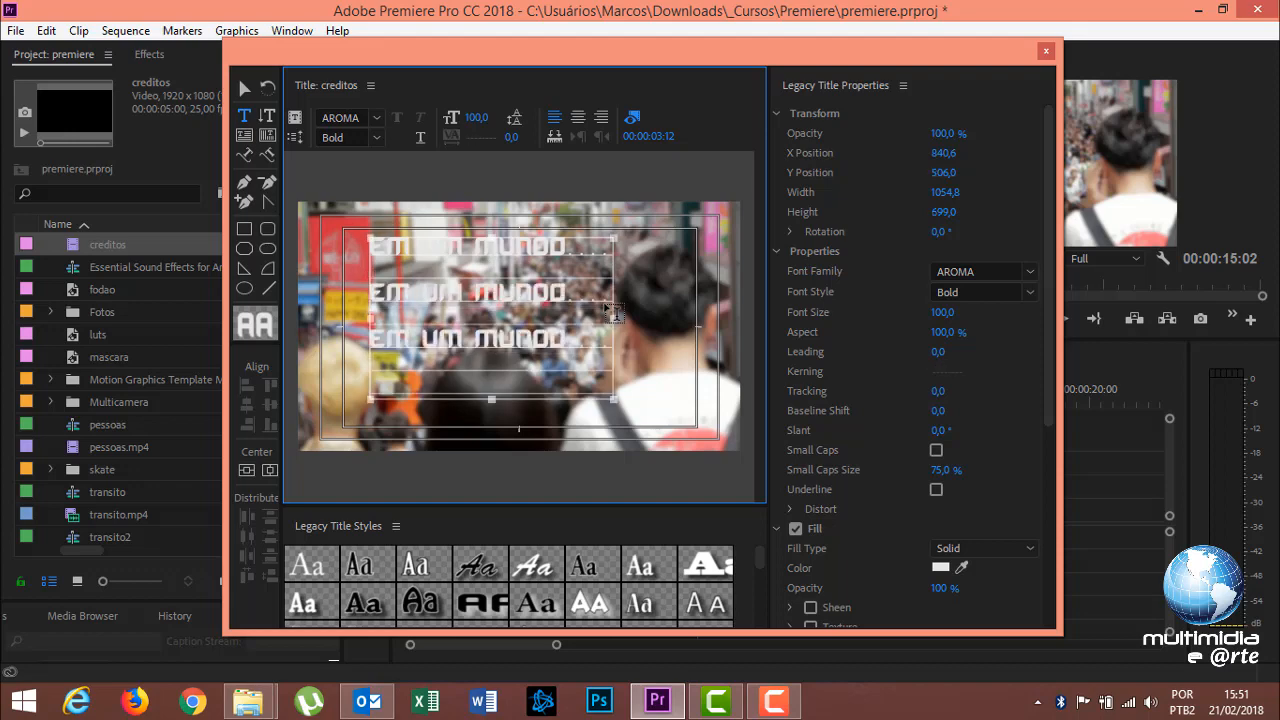
pyautogui.write('EM UM MUNDO....')
pyautogui.press('Return')
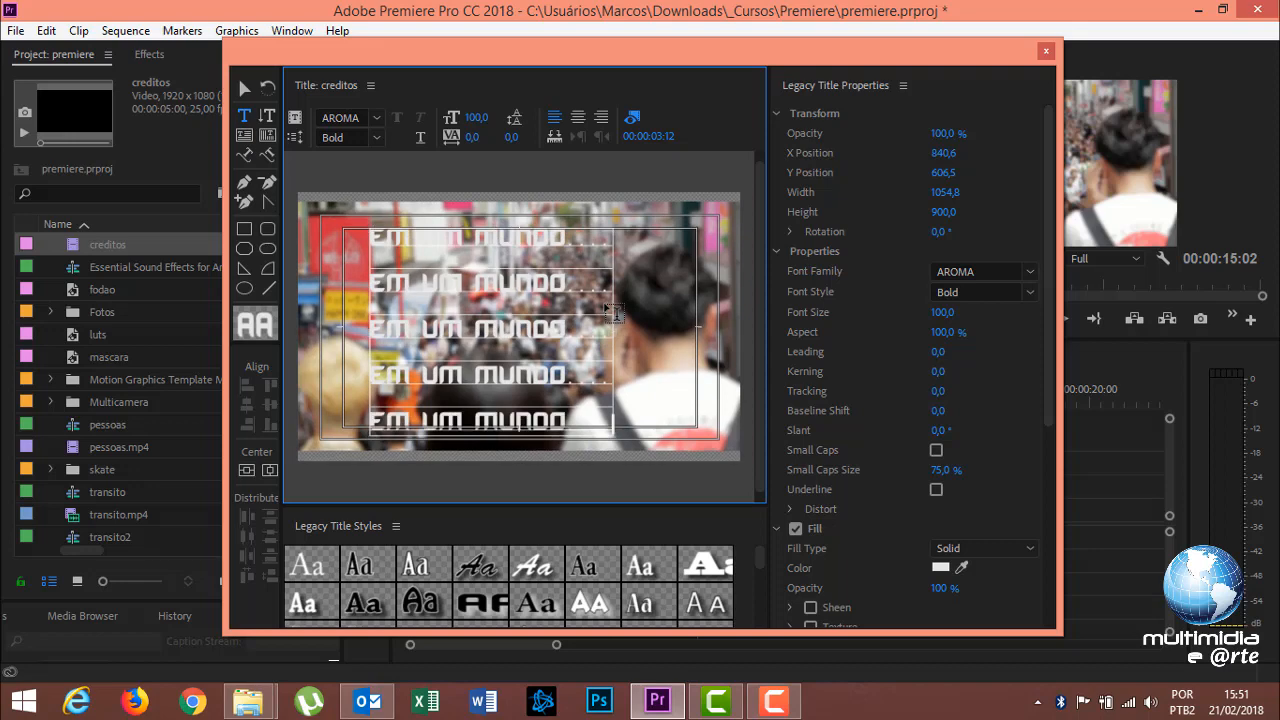
pyautogui.write('EM UM MUNDO....')
pyautogui.press('Return')
pyautogui.write('EM UM MUNDO....')
pyautogui.press('Return')
pyautogui.write('EM UM MUNDO....')
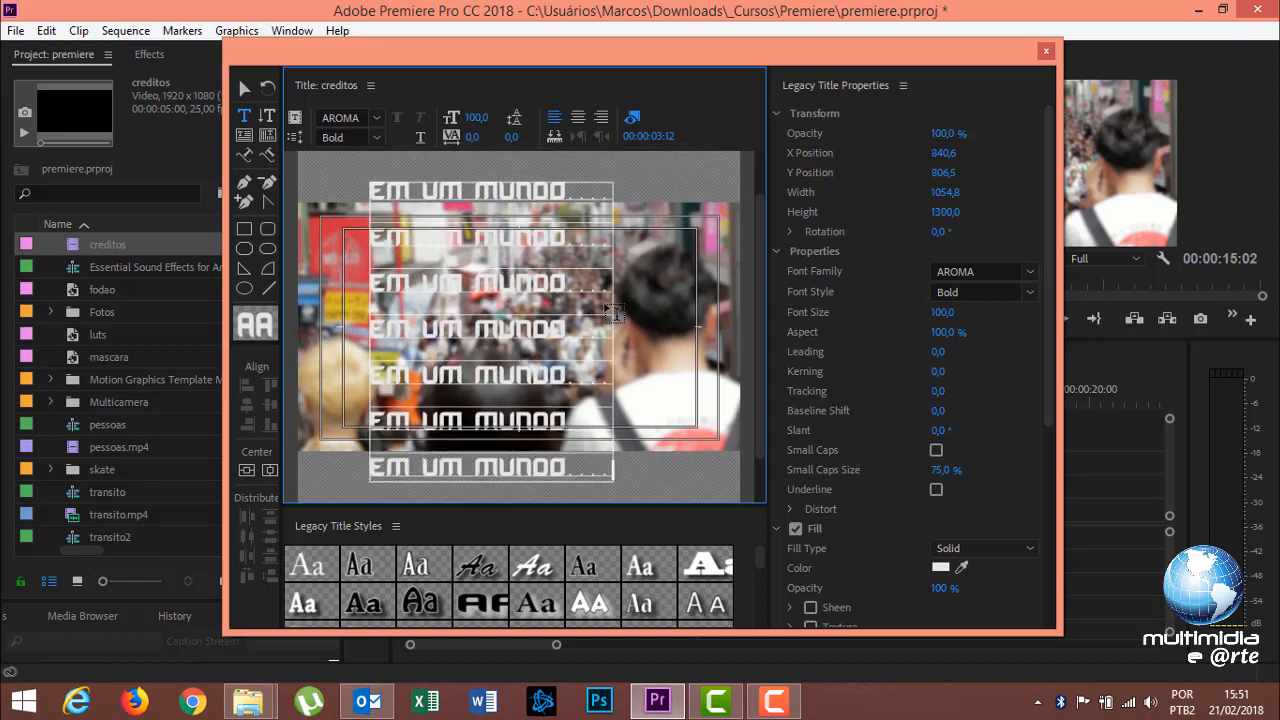
pyautogui.press('Return')
pyautogui.write('EM UM MUNDO....')
pyautogui.press('Return')
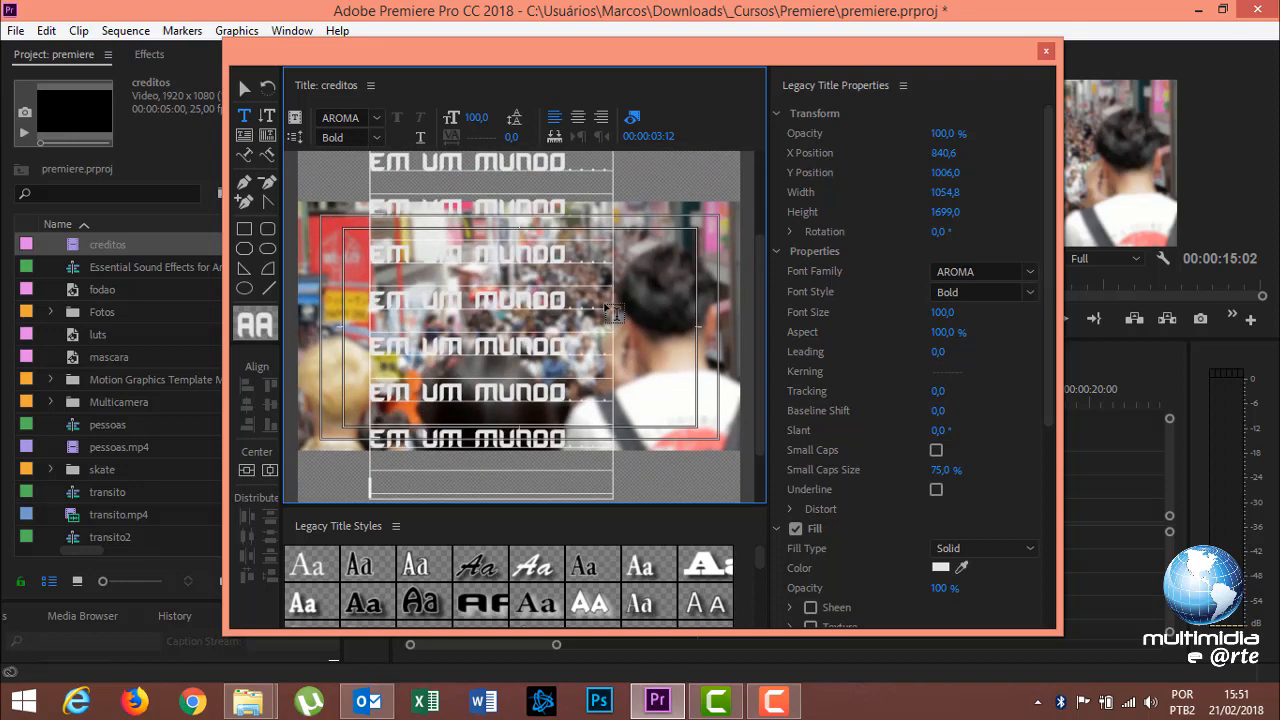
pyautogui.write('EM UM MUNDO....')
pyautogui.press('Return')
pyautogui.write('EM UM MUNDO....')
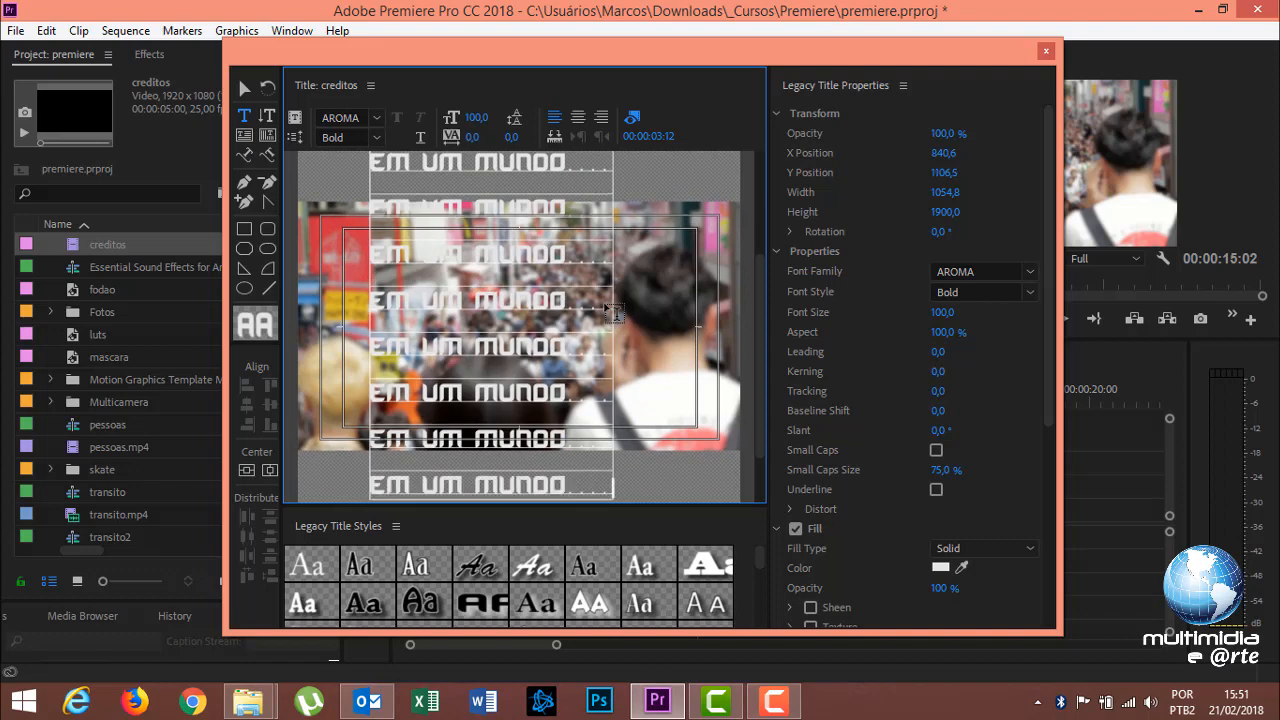
# - Set the credits text's fill colour to white
pyautogui.click(245, 89)
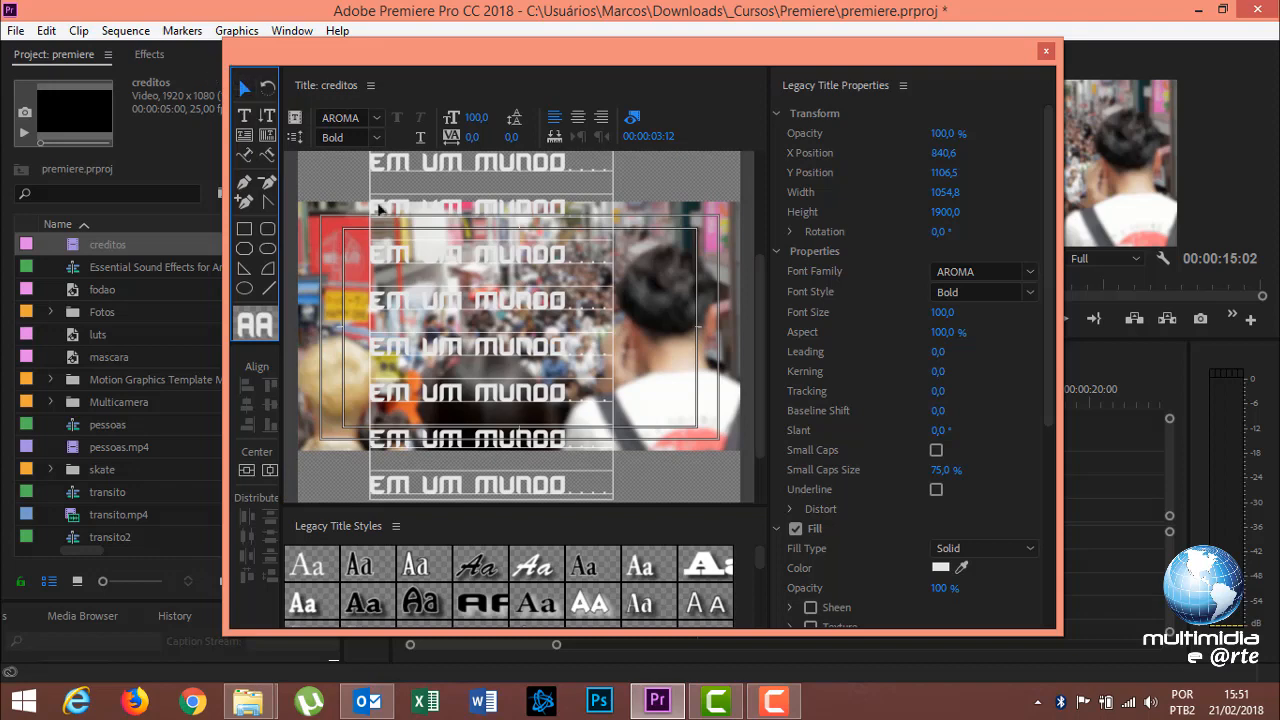
pyautogui.click(940, 568)
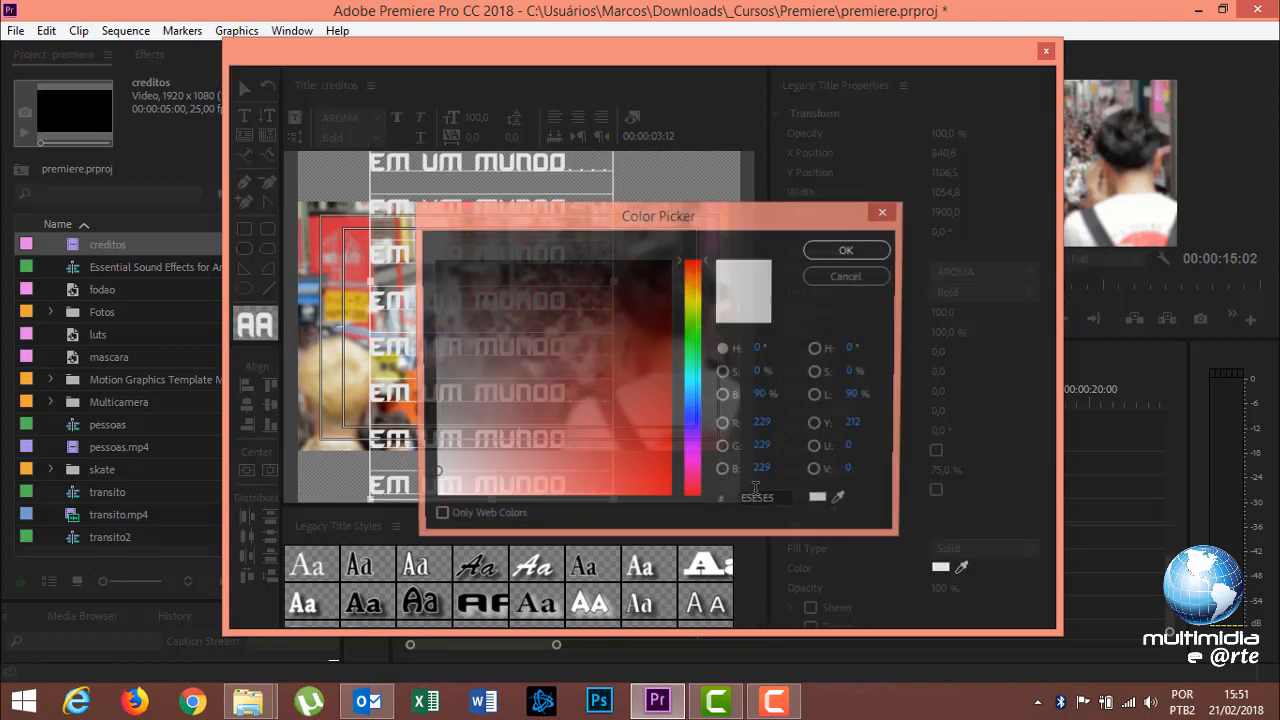
pyautogui.click(848, 250)
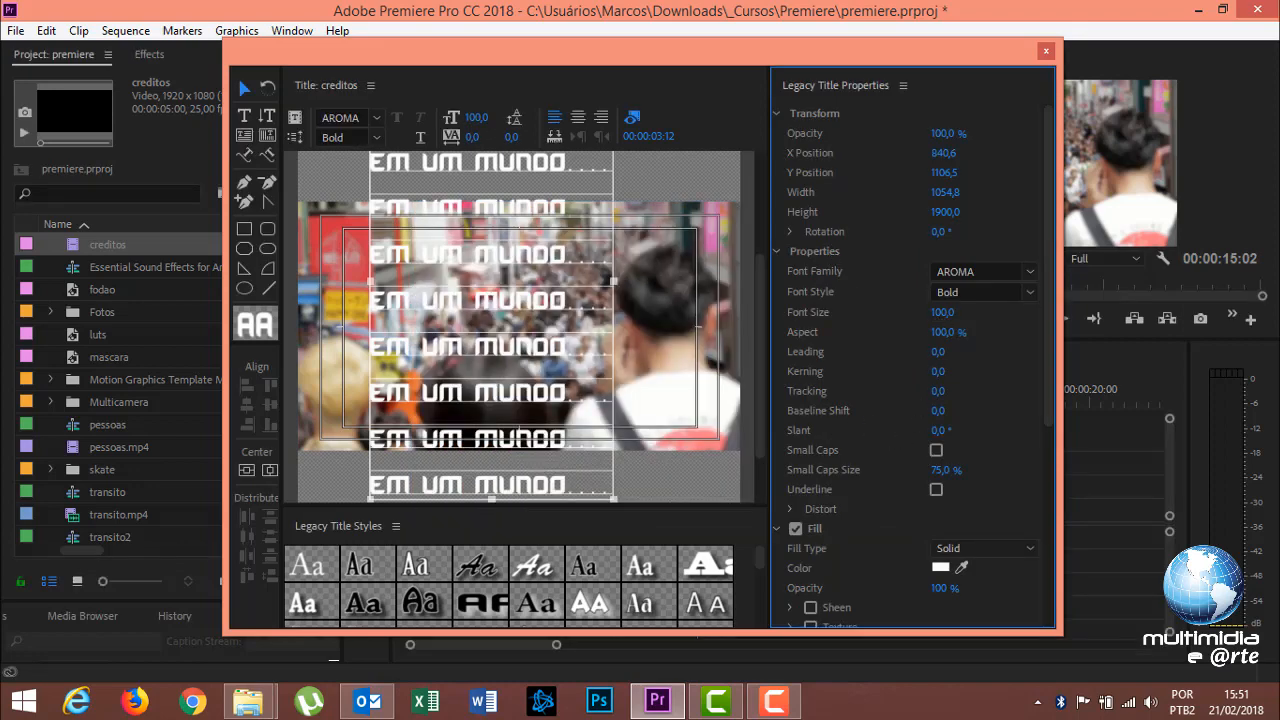
# - Increase the credits text's font size, shift the block slightly to the left in the frame and close the title editor
pyautogui.moveTo(943, 312); pyautogui.dragTo(982, 312)
pyautogui.moveTo(600, 281); pyautogui.dragTo(582, 282)
pyautogui.click(1046, 50)
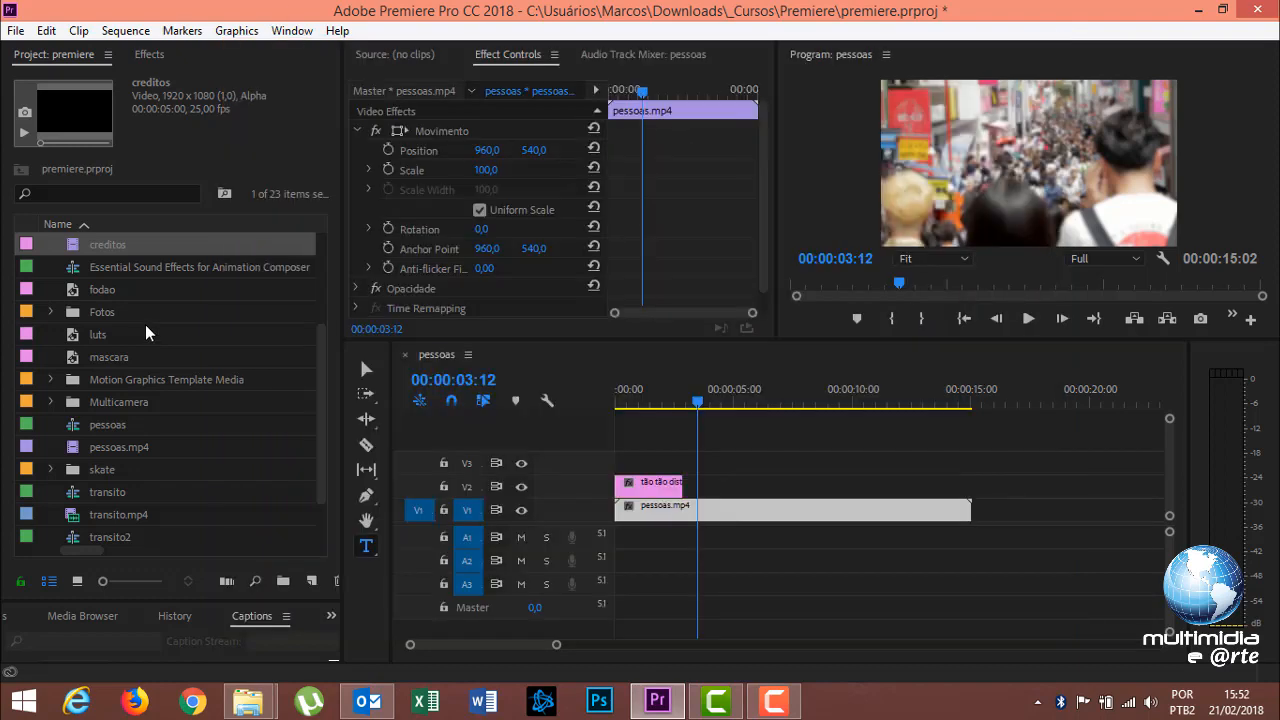
# - Place the "creditos" title on track V2 directly after "tão tão distante" and play the sequence to preview the rolling text
pyautogui.moveTo(86, 253); pyautogui.dragTo(691, 467)
pyautogui.moveTo(697, 403); pyautogui.dragTo(645, 405)
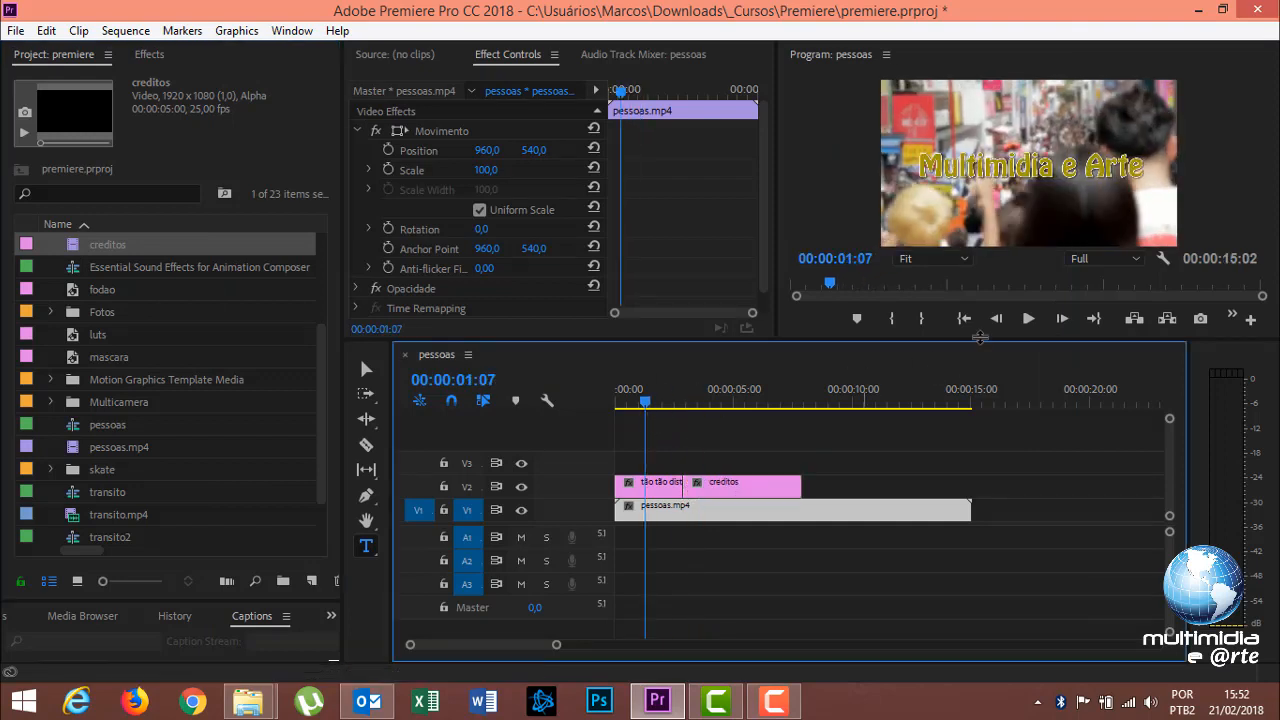
pyautogui.click(1028, 318)
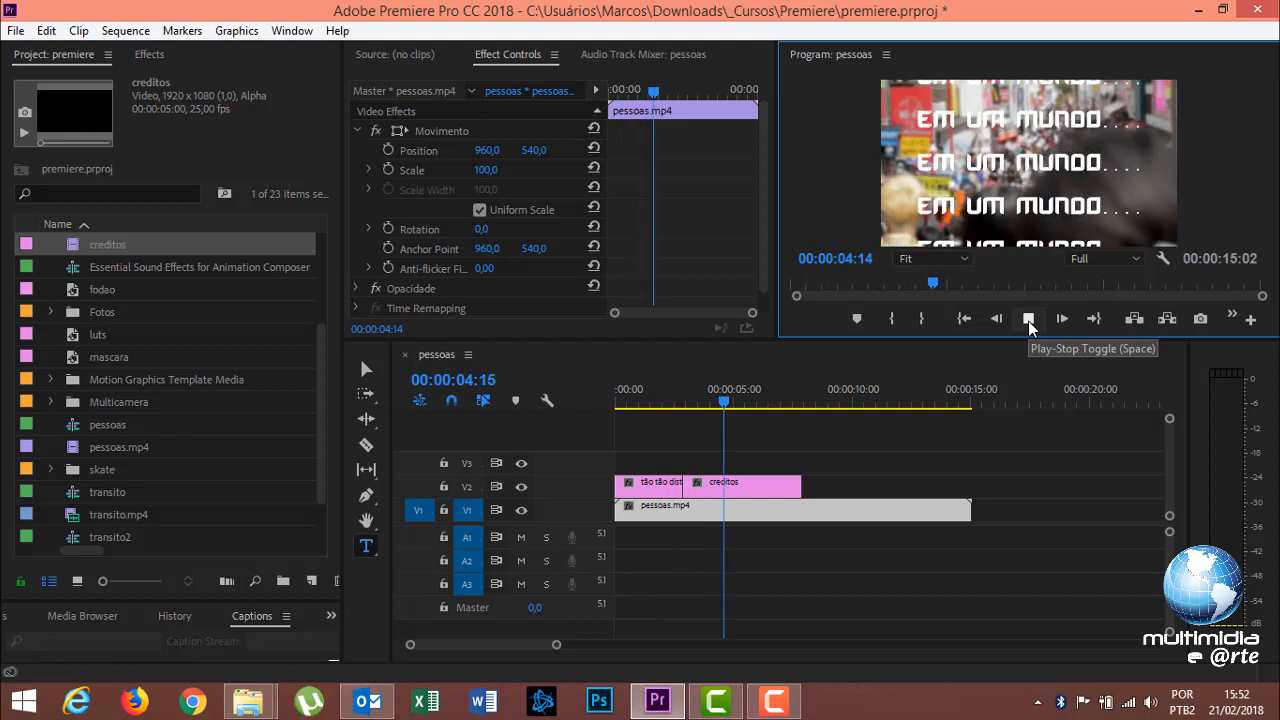
pyautogui.click(1028, 318)
# - Extend the "creditos" clip to the end of pessoas.mp4 and play back the roll
pyautogui.moveTo(800, 484); pyautogui.dragTo(970, 484)
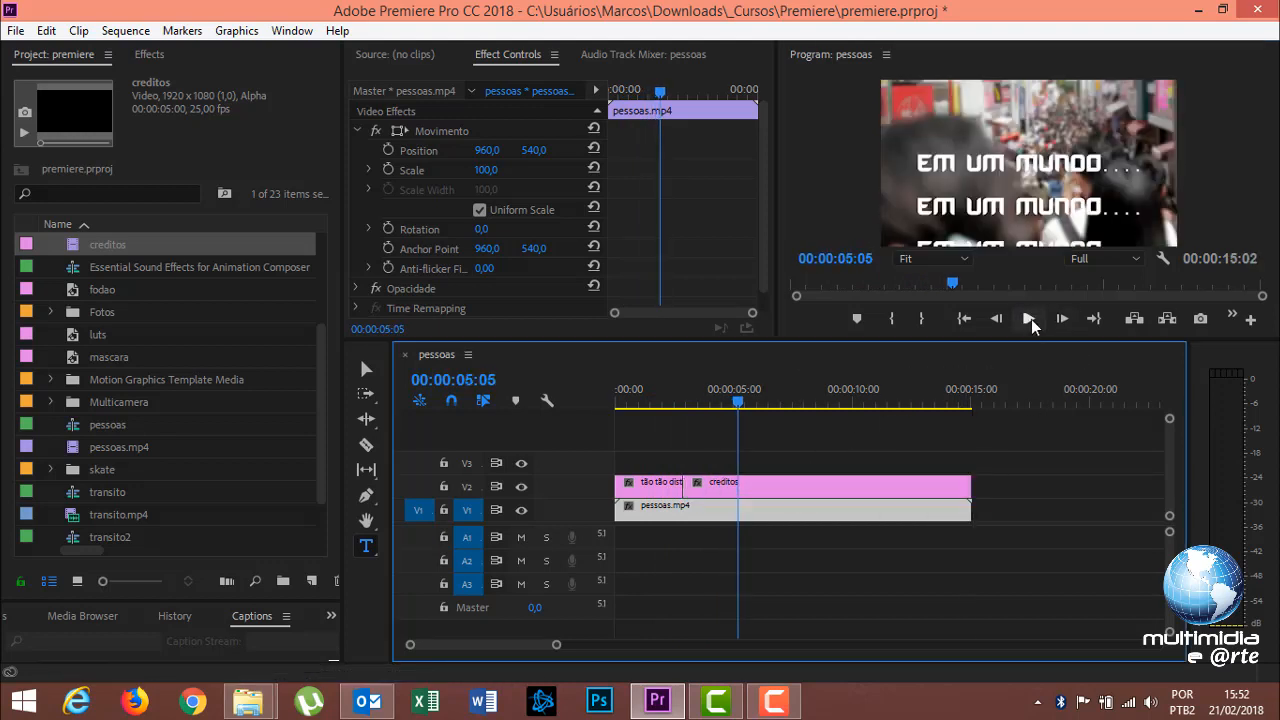
pyautogui.click(1030, 320)
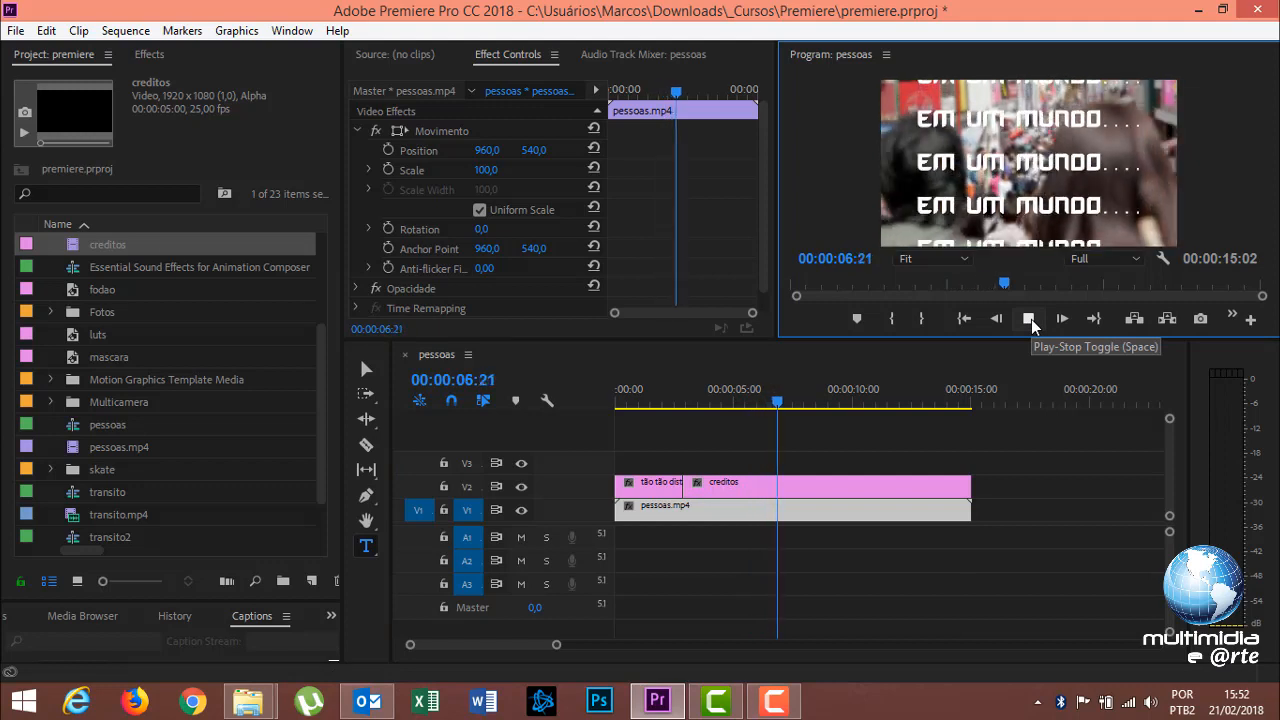
pyautogui.click(1030, 320)
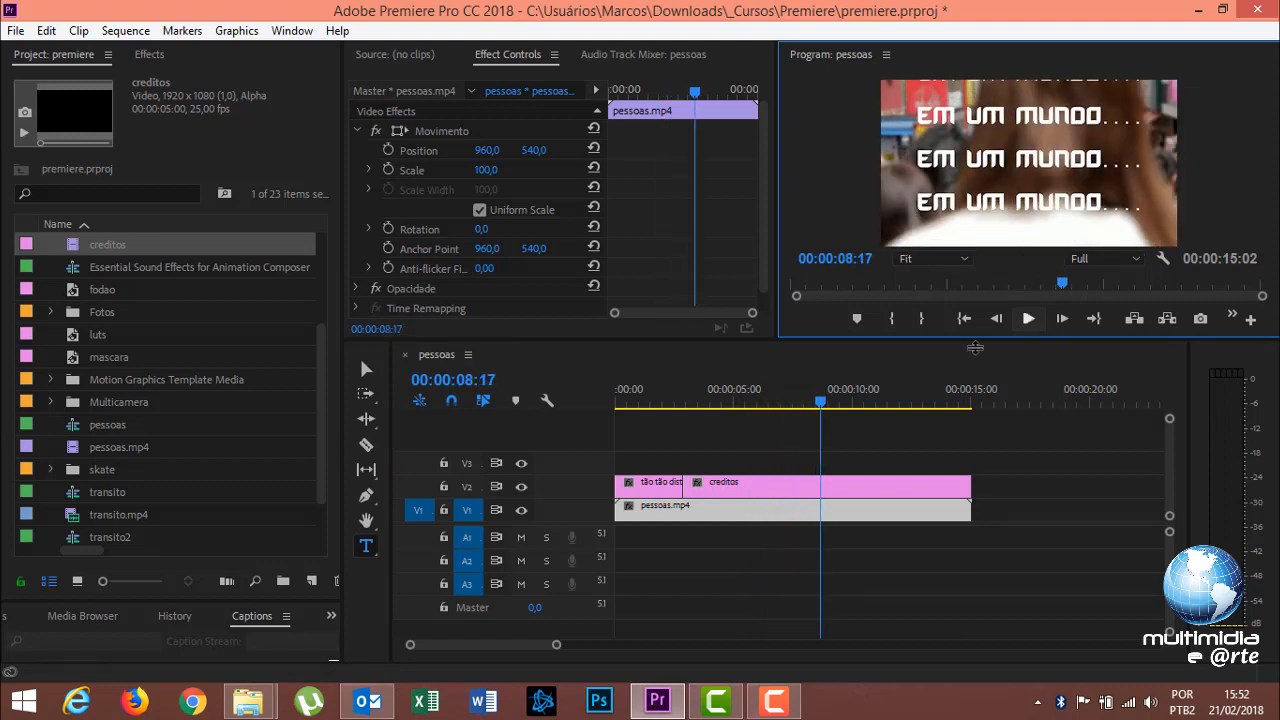
# - Find the Basic 3D effect by searching the effects for "3d" and apply it to the "creditos" clip
pyautogui.moveTo(824, 403); pyautogui.dragTo(798, 403)
pyautogui.click(808, 486)
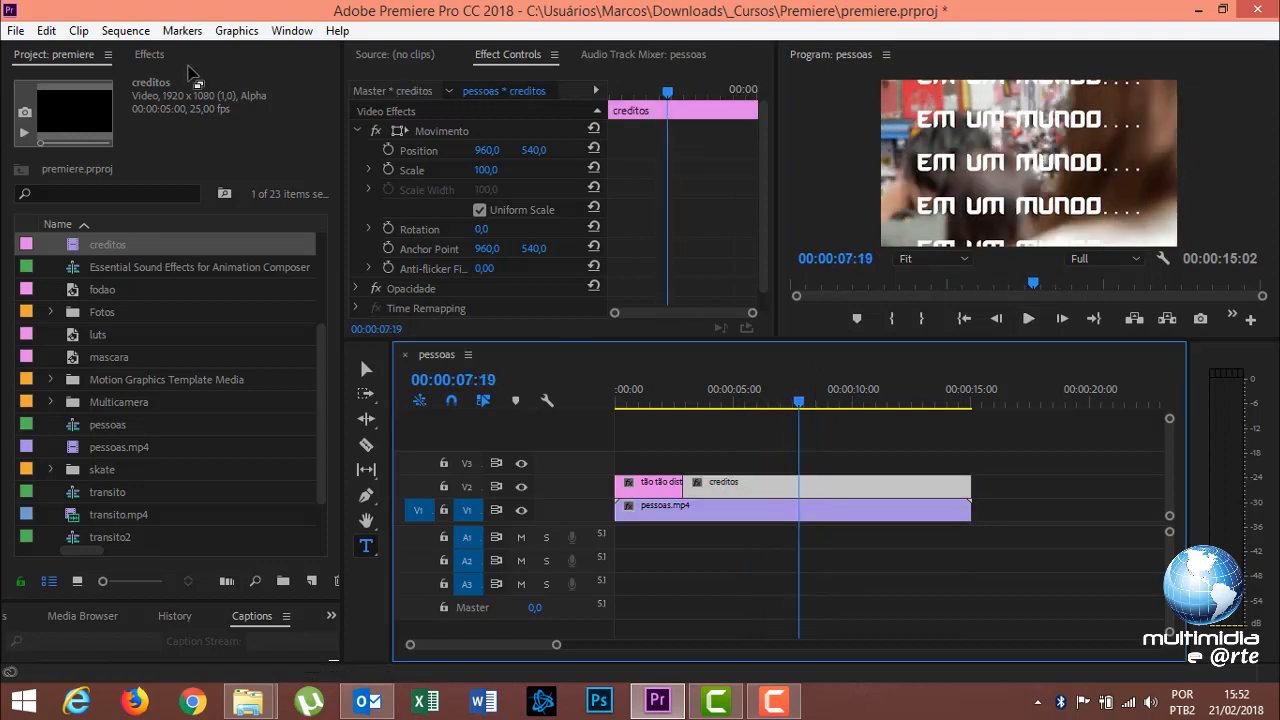
pyautogui.click(150, 56)
pyautogui.click(89, 76)
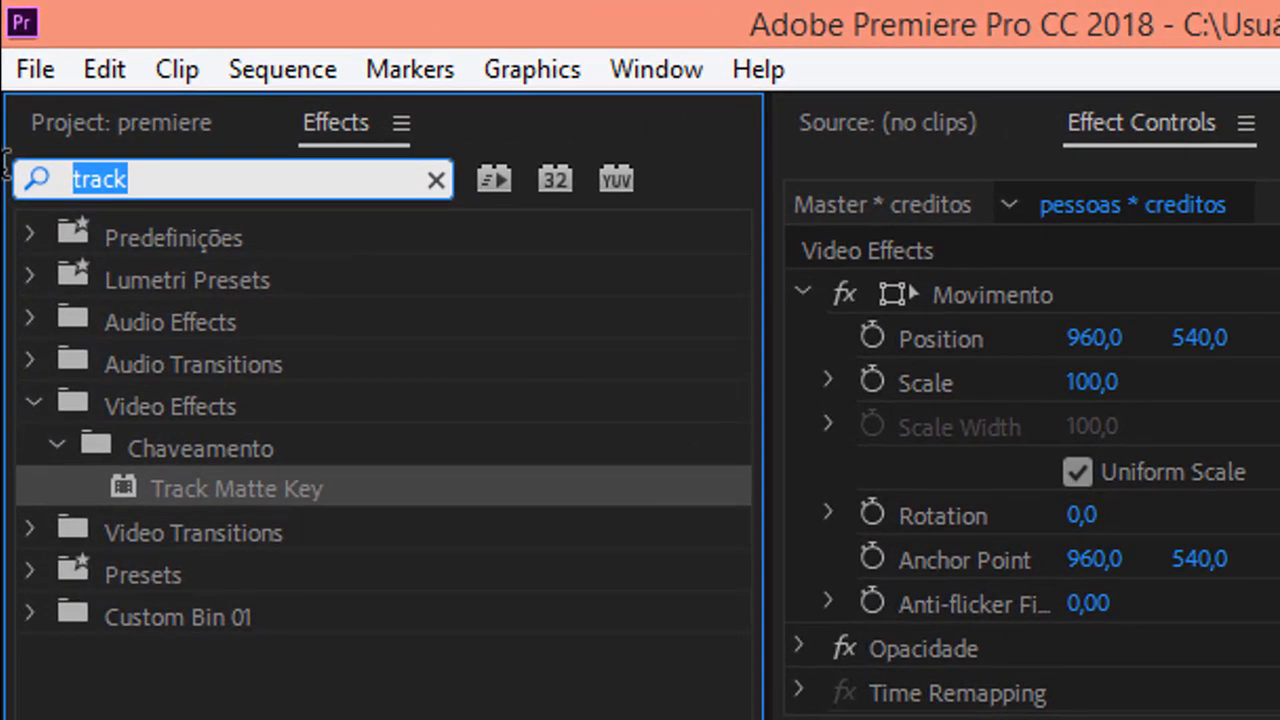
pyautogui.write('3d')
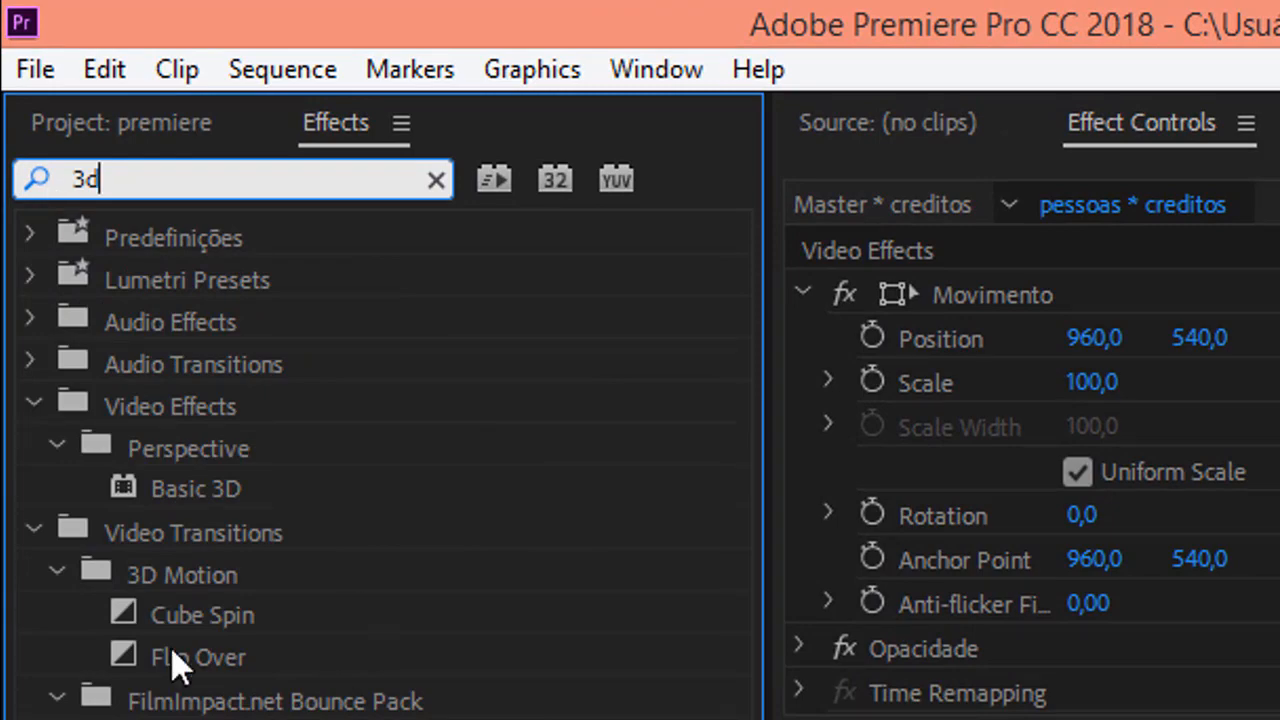
pyautogui.click(182, 488)
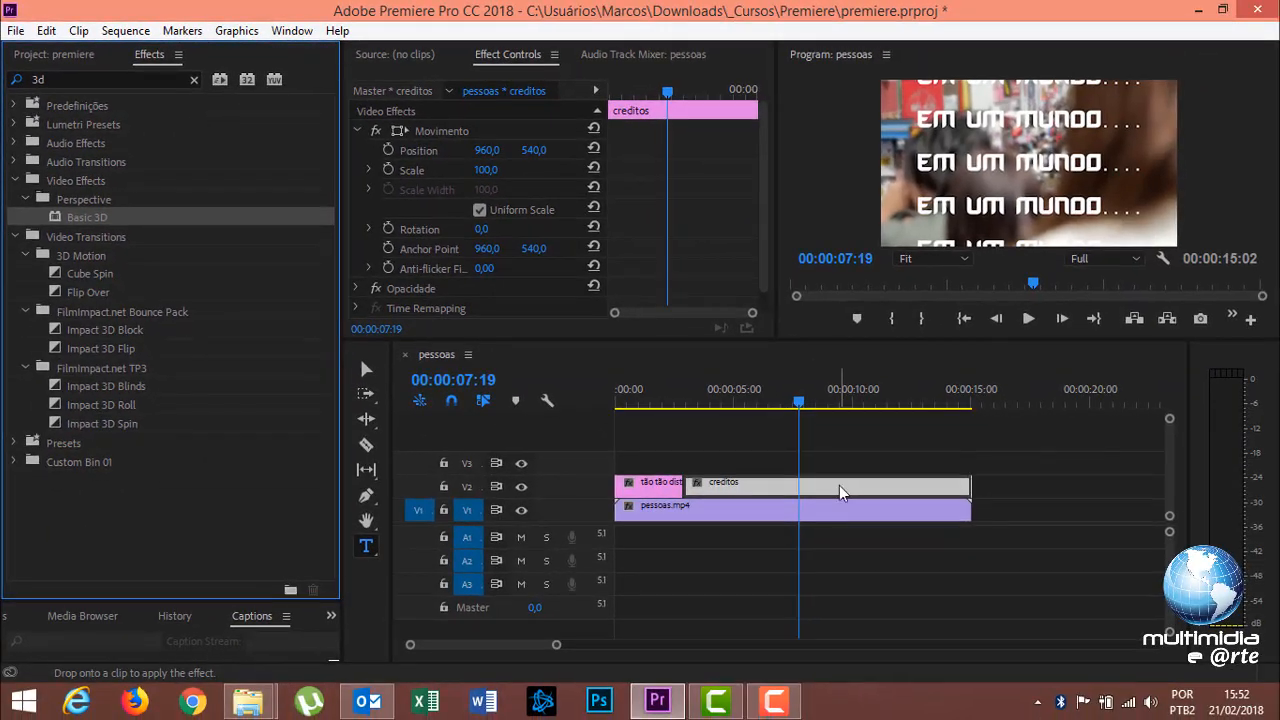
pyautogui.moveTo(840, 487); pyautogui.dragTo(838, 487)
# - Set the Basic 3D tilt to -36° on the "creditos" clip and scrub the sequence to preview the tilted roll
pyautogui.moveTo(764, 216); pyautogui.dragTo(778, 312)
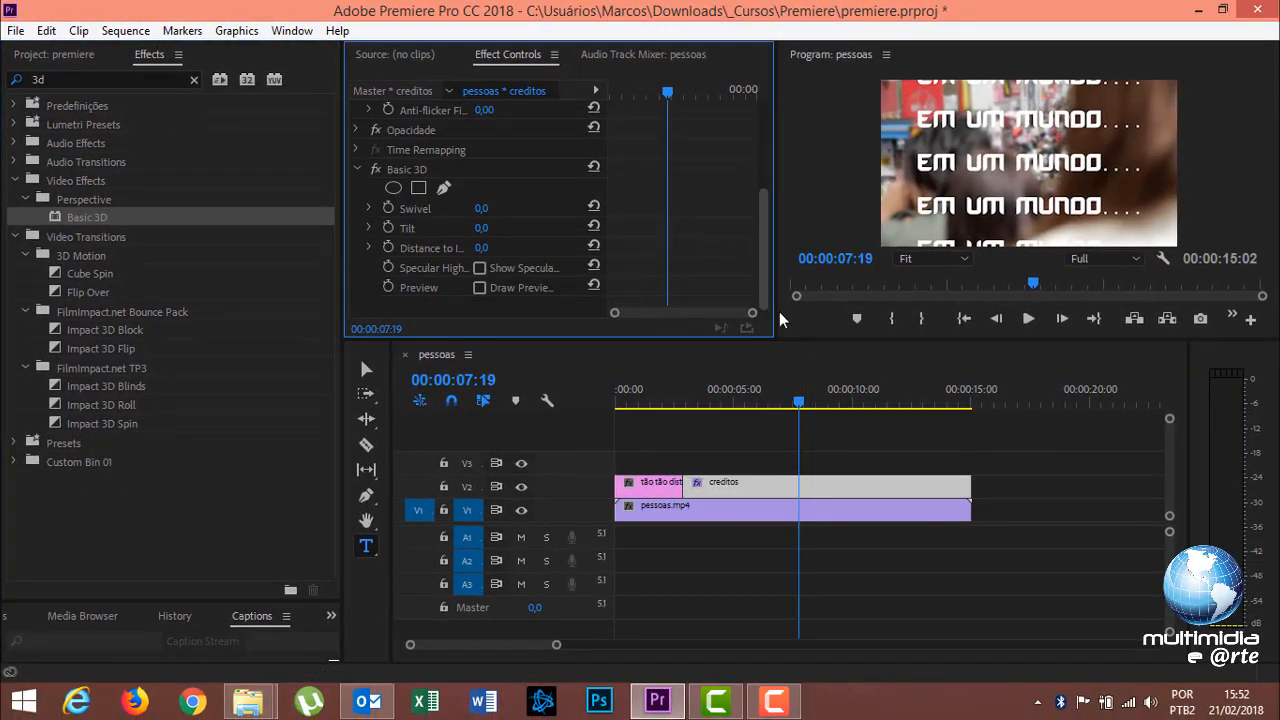
pyautogui.moveTo(481, 228); pyautogui.dragTo(445, 228)
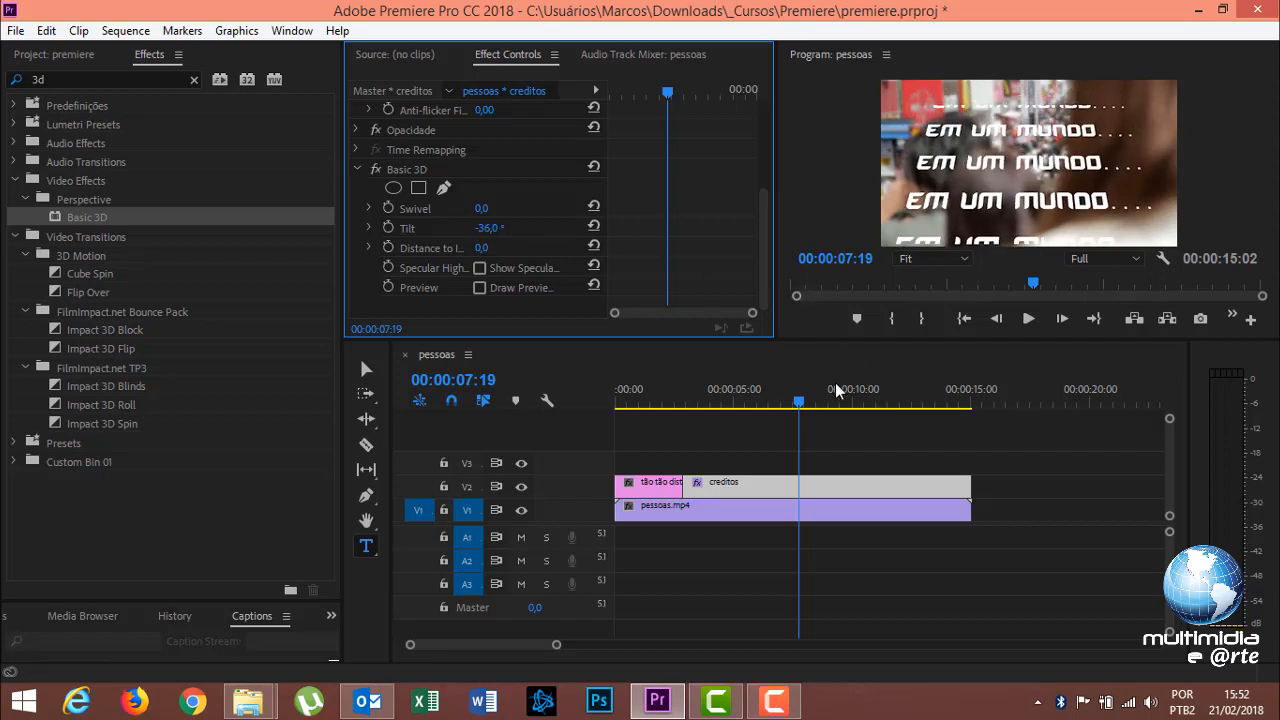
pyautogui.moveTo(799, 402); pyautogui.dragTo(846, 402)
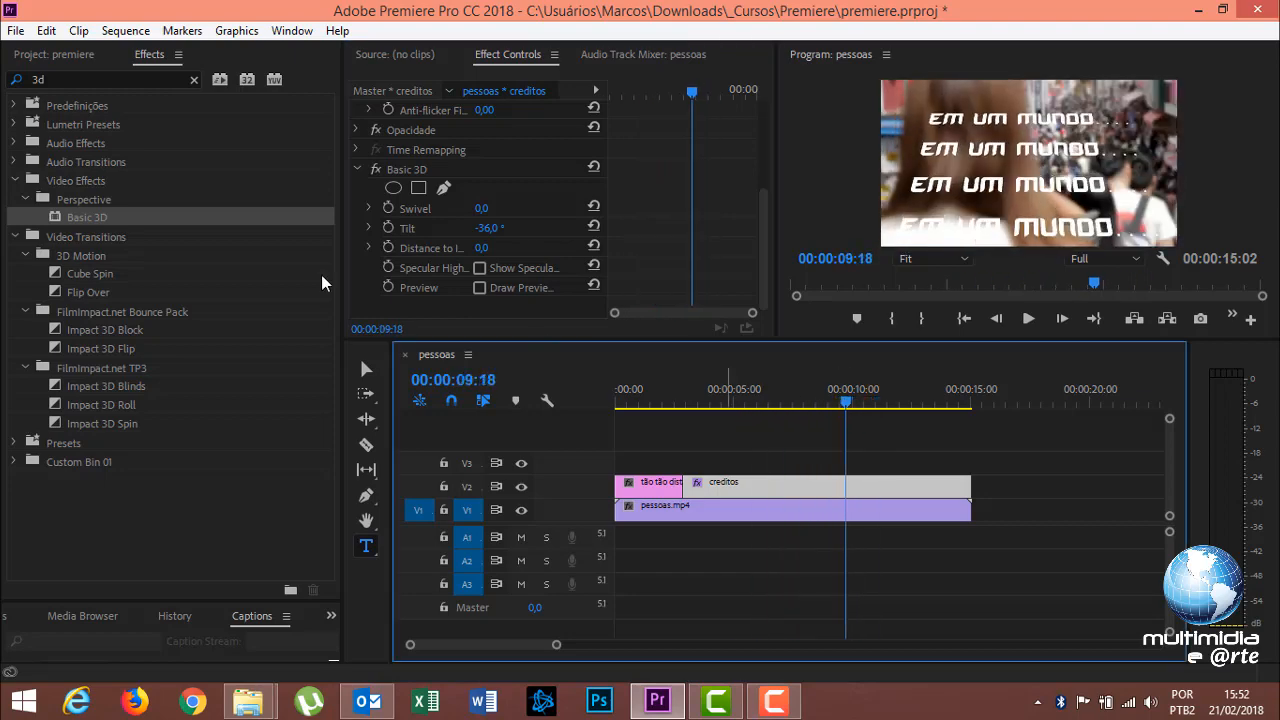
# - Find the Corner Pin effect by searching the effects for "pin" and apply it to the "creditos" clip
pyautogui.click(194, 81)
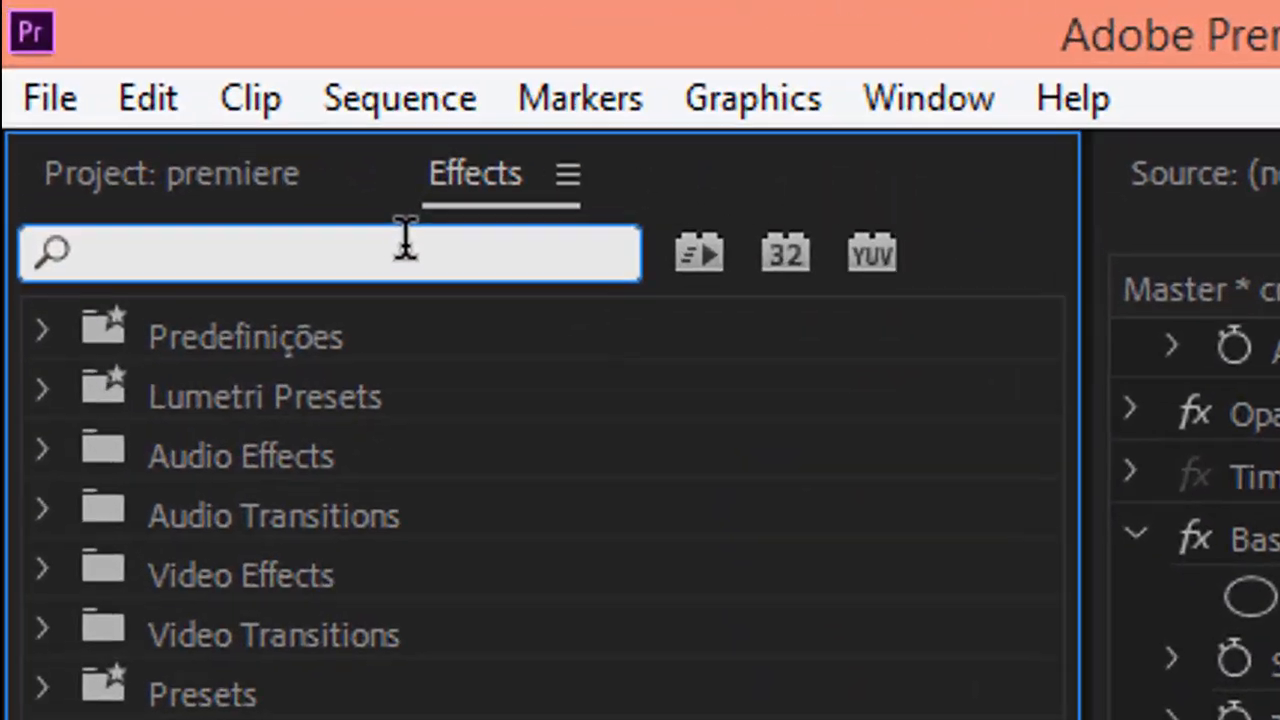
pyautogui.write('pin')
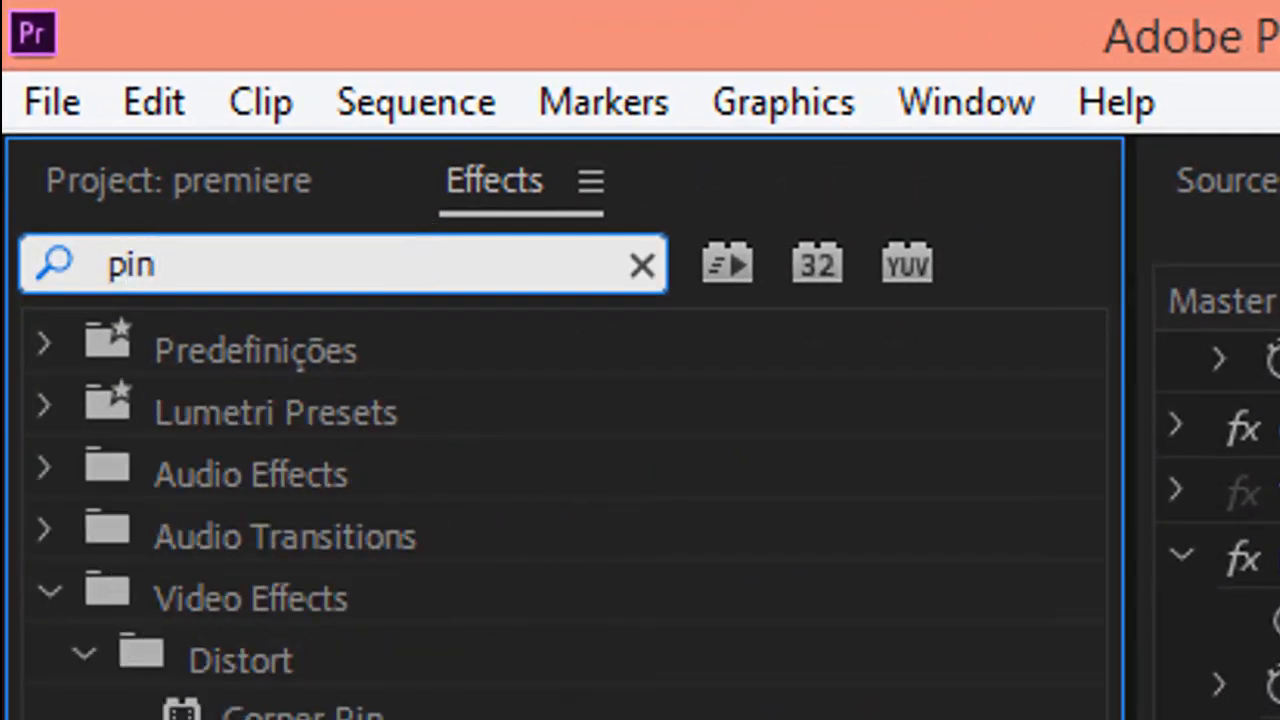
pyautogui.moveTo(248, 718); pyautogui.dragTo(993, 719)
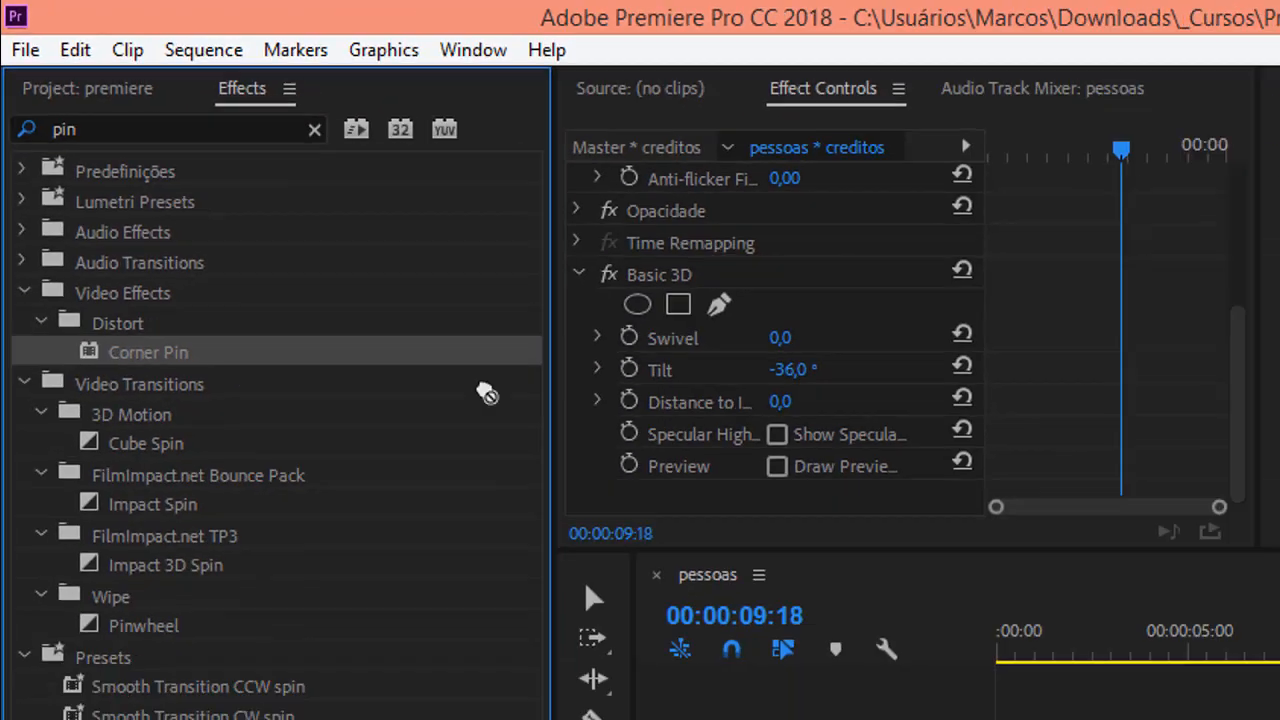
pyautogui.moveTo(487, 393); pyautogui.dragTo(1279, 719)
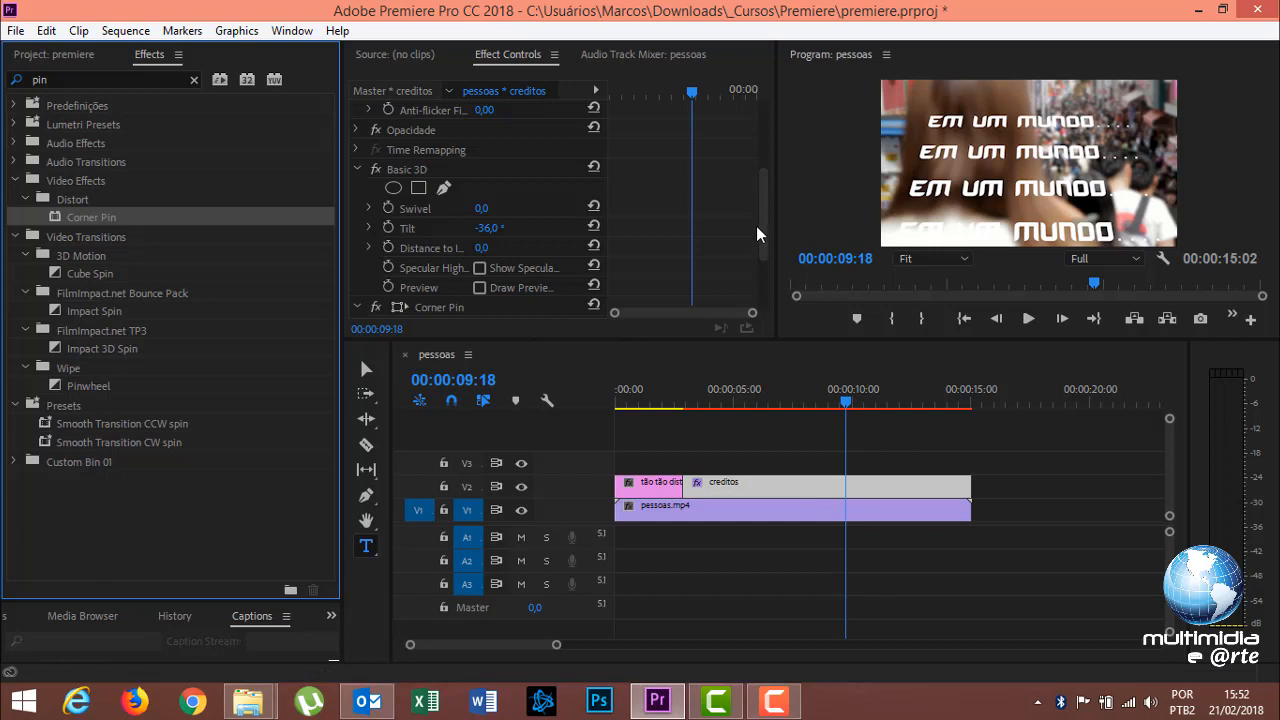
# - Pull the Corner Pin's lower corners outward, to about 2302.8, 1061.8 for Lower Right and -425.3, 1055.7 for Lower Left
pyautogui.scroll(-3, 760, 235)
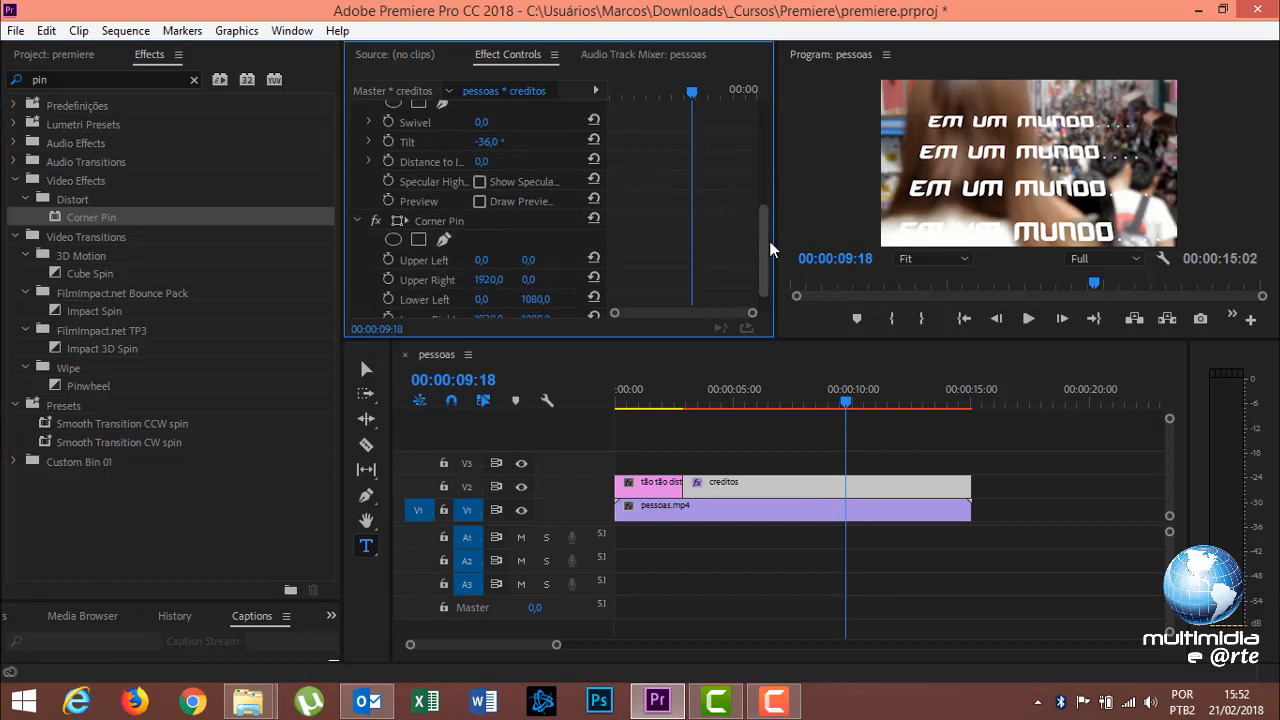
pyautogui.click(438, 222)
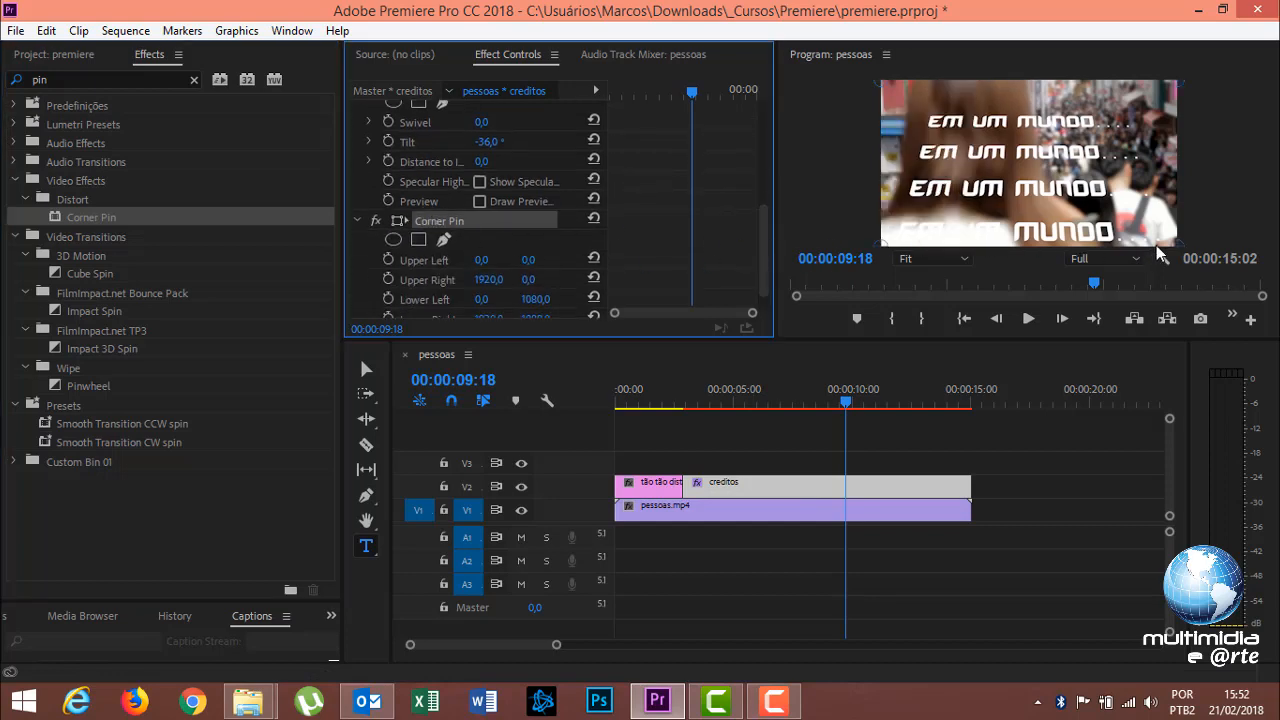
pyautogui.moveTo(1178, 247); pyautogui.dragTo(1238, 253)
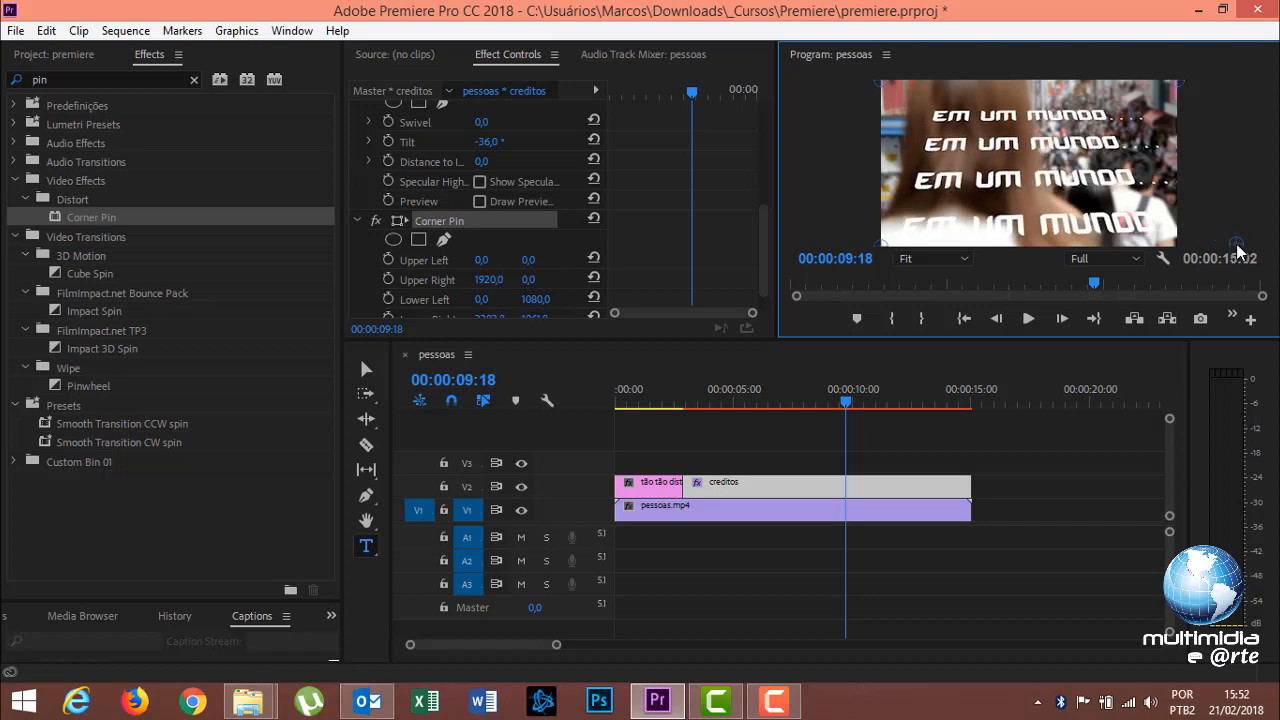
pyautogui.moveTo(881, 247); pyautogui.dragTo(816, 247)
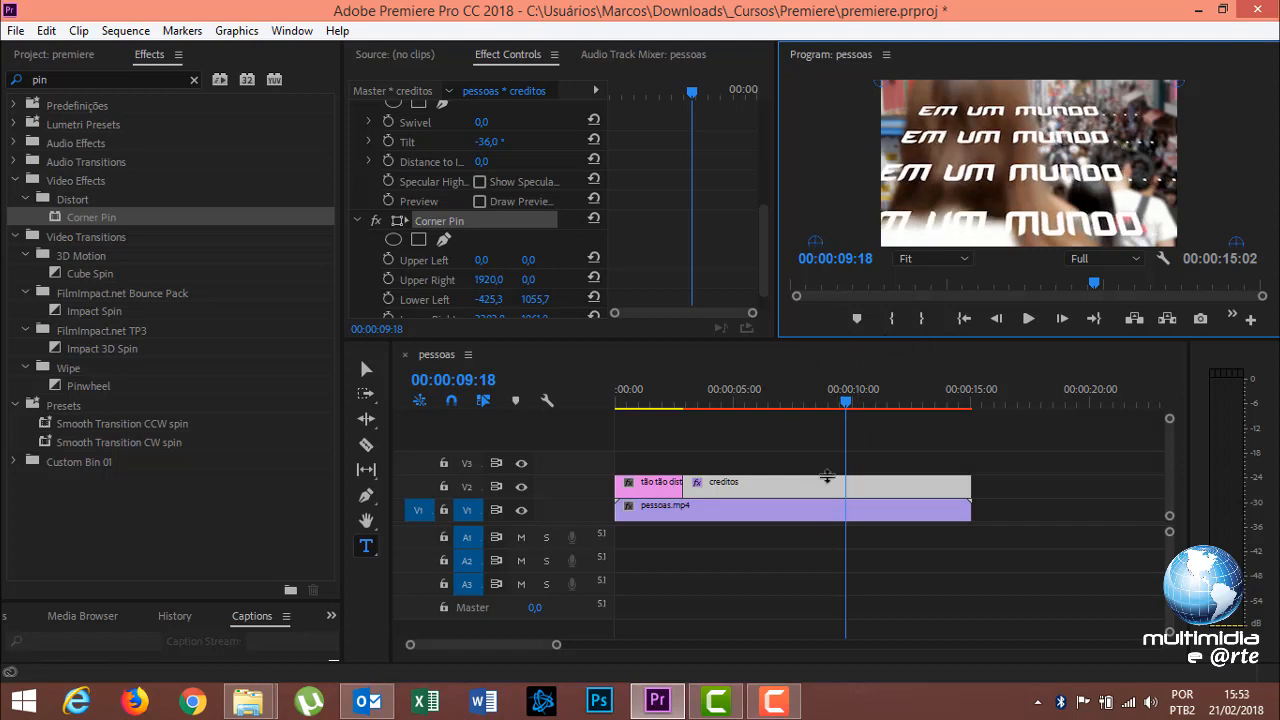
# - Enlarge the program preview, render the sequence and play back the credits roll in perspective
pyautogui.moveTo(775, 341); pyautogui.dragTo(777, 541)
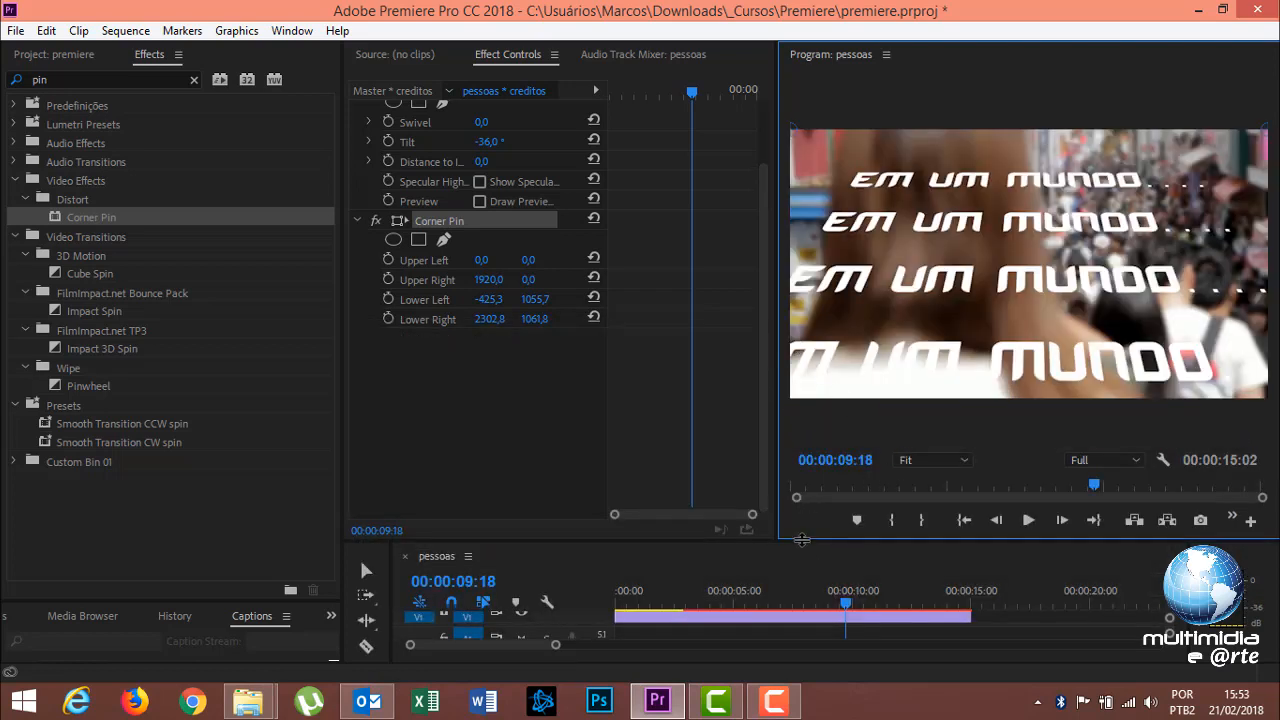
pyautogui.moveTo(805, 541); pyautogui.dragTo(799, 494)
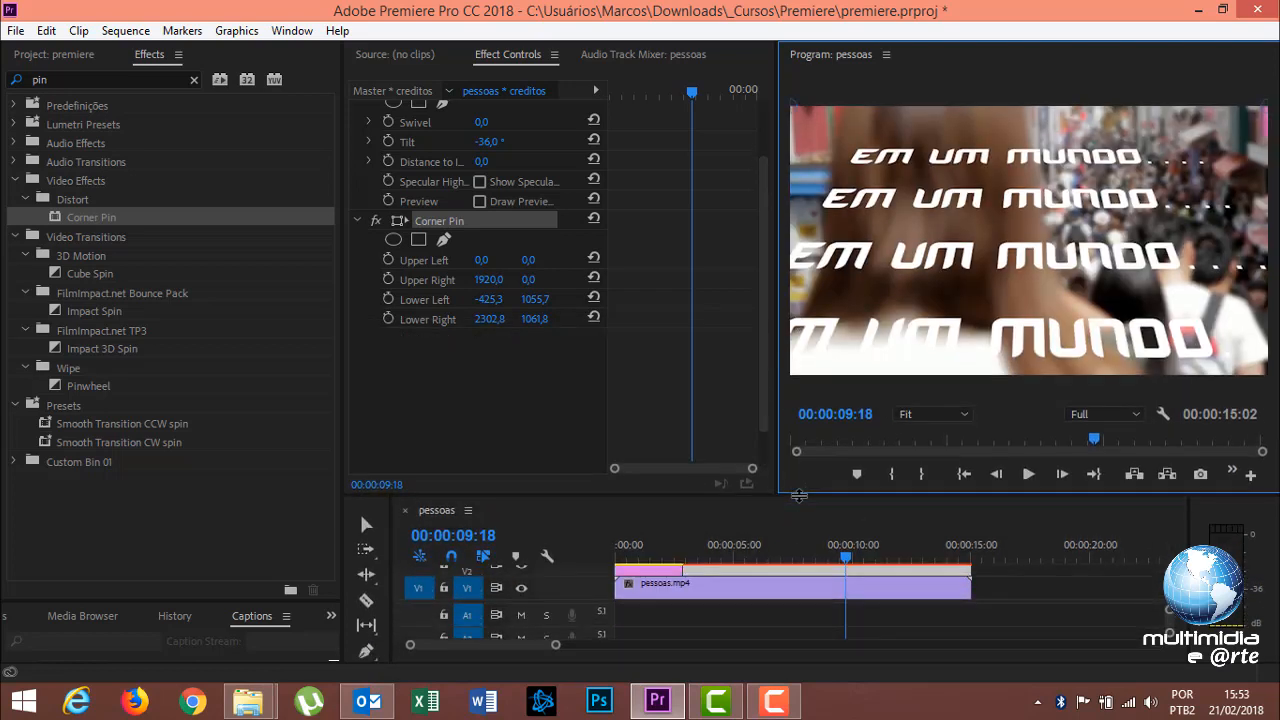
pyautogui.press('Return')
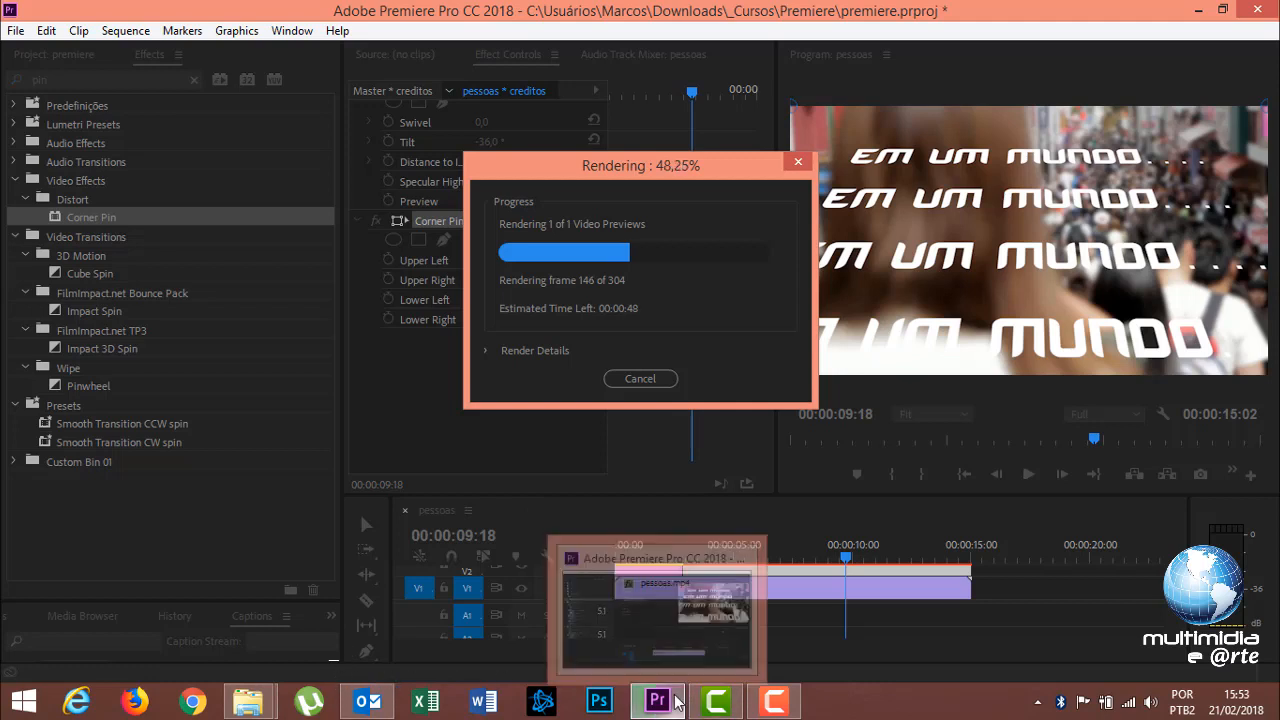
pyautogui.click(487, 352)
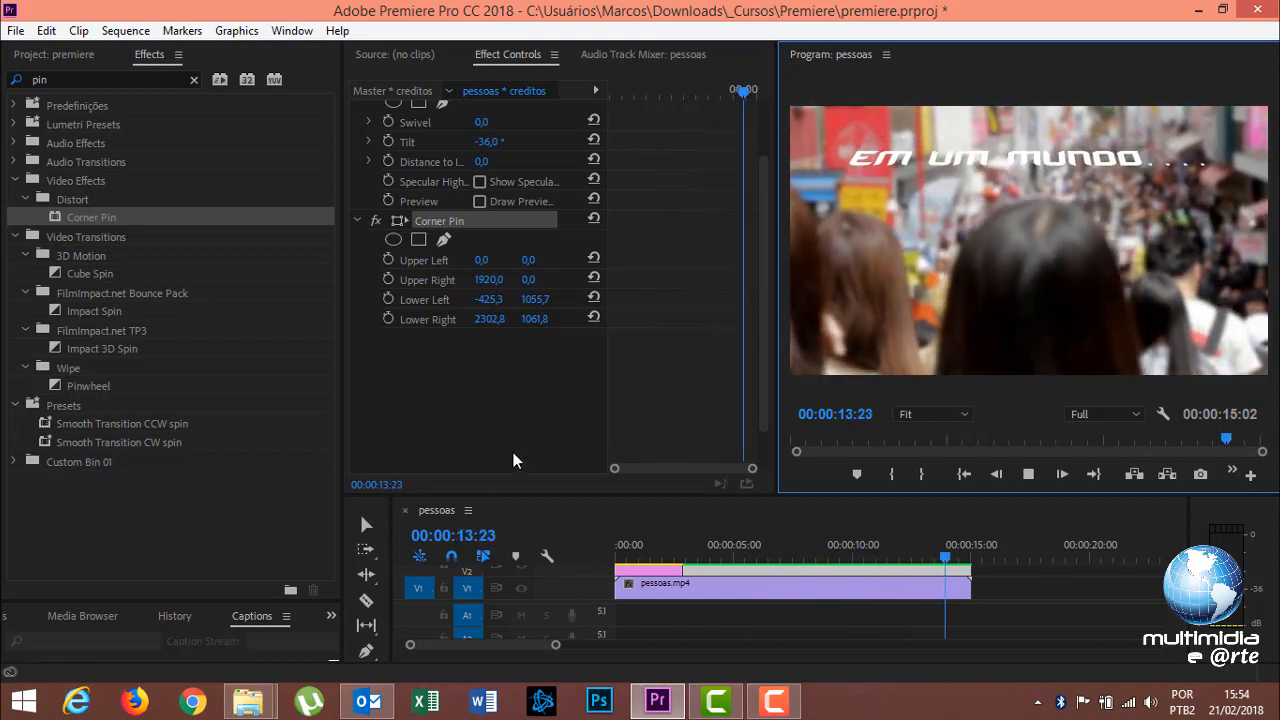
# - Give the timeline more height, park the playhead at 00:00:07:02, hide track V2 and clear the effects search
pyautogui.moveTo(707, 478); pyautogui.dragTo(709, 387)
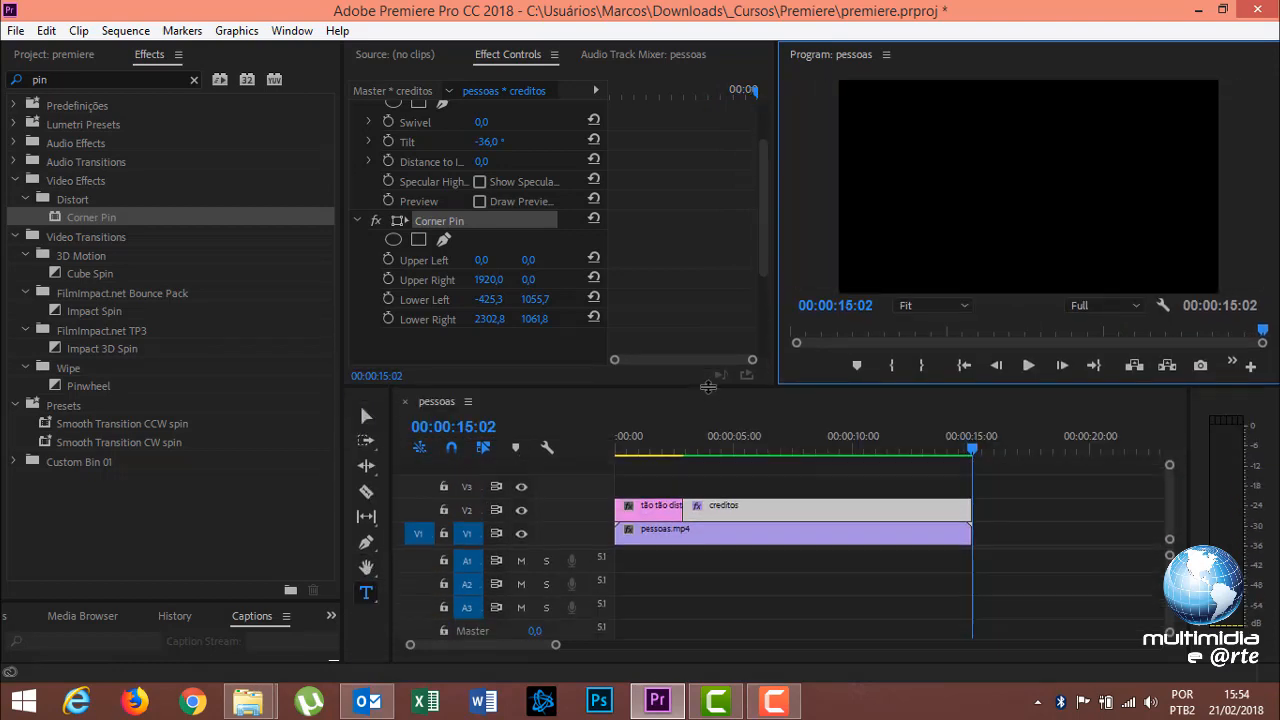
pyautogui.moveTo(971, 446); pyautogui.dragTo(783, 489)
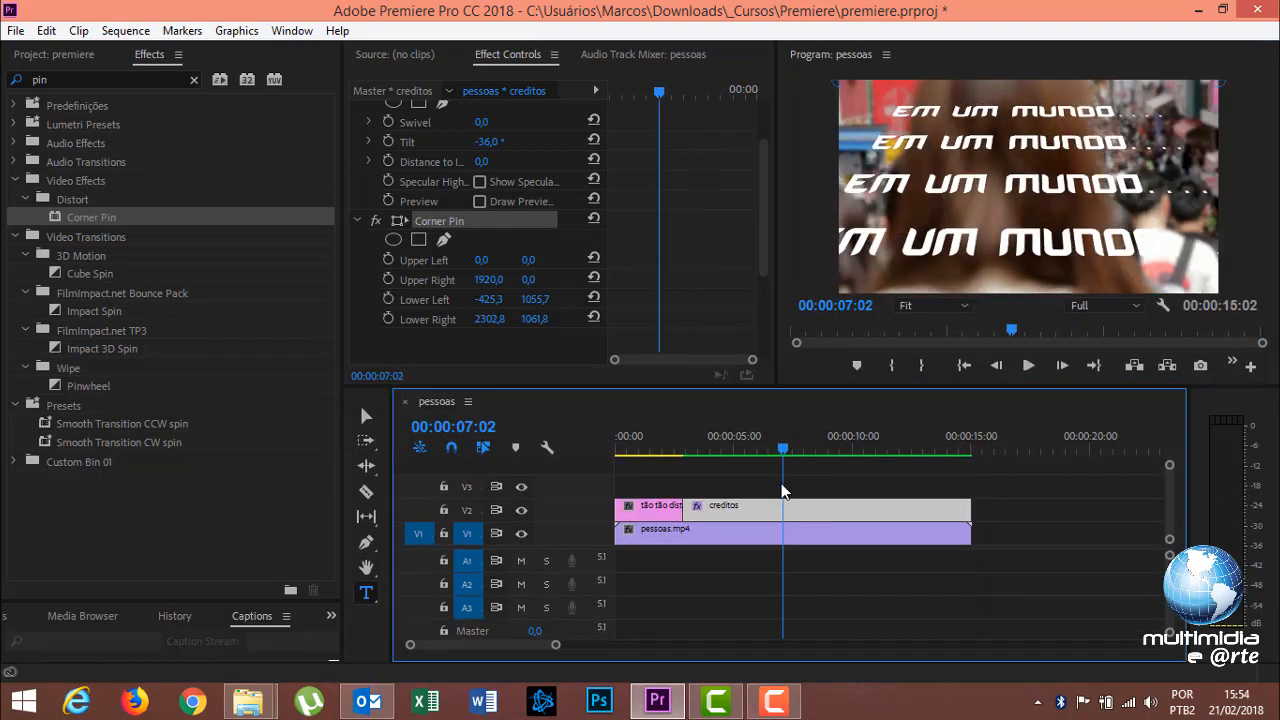
pyautogui.click(521, 511)
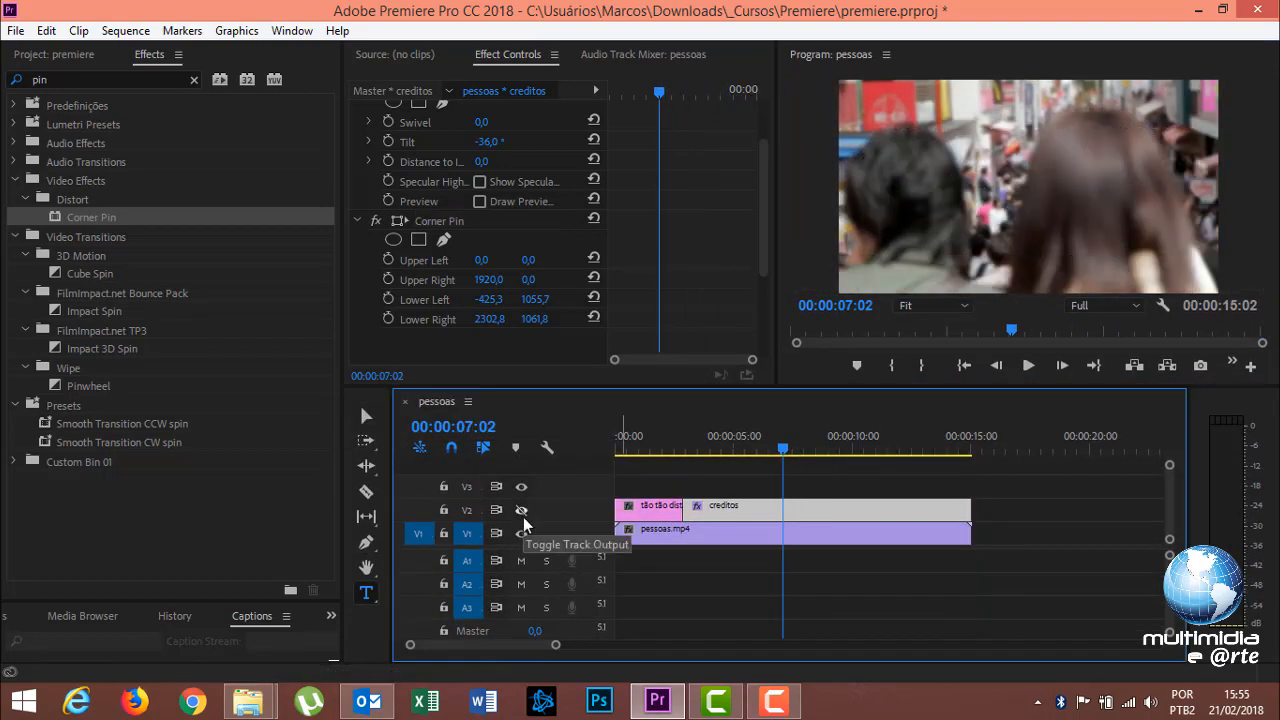
pyautogui.click(195, 80)
# - Check which file type can be installed as a motion graphics template, launch Chrome, and close the dialog without installing anything
pyautogui.click(292, 31)
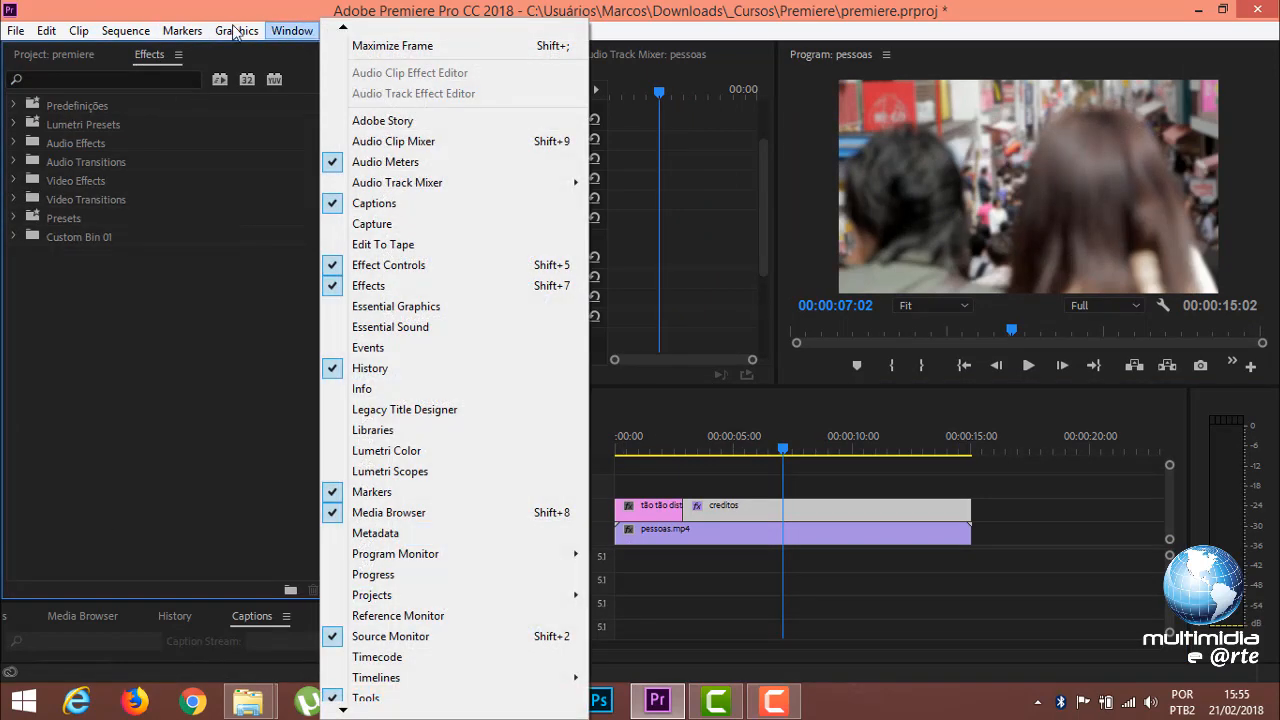
pyautogui.moveTo(247, 38)
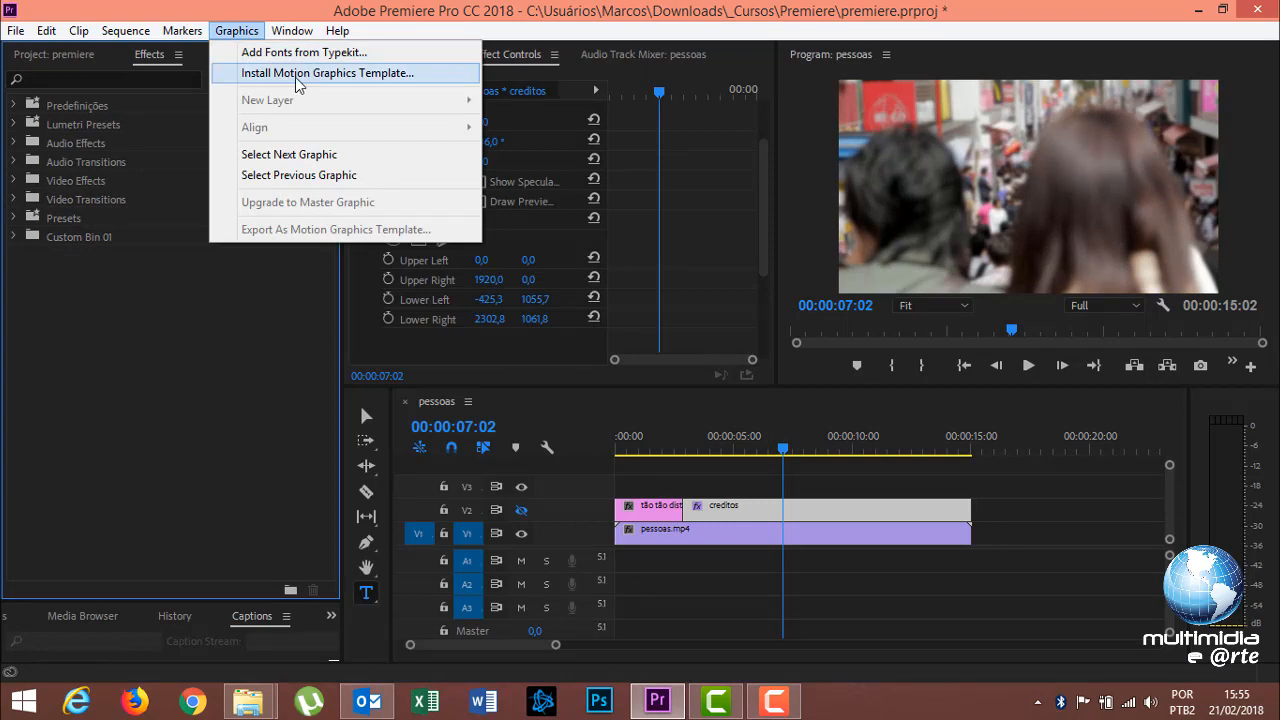
pyautogui.moveTo(290, 31)
pyautogui.click(293, 76)
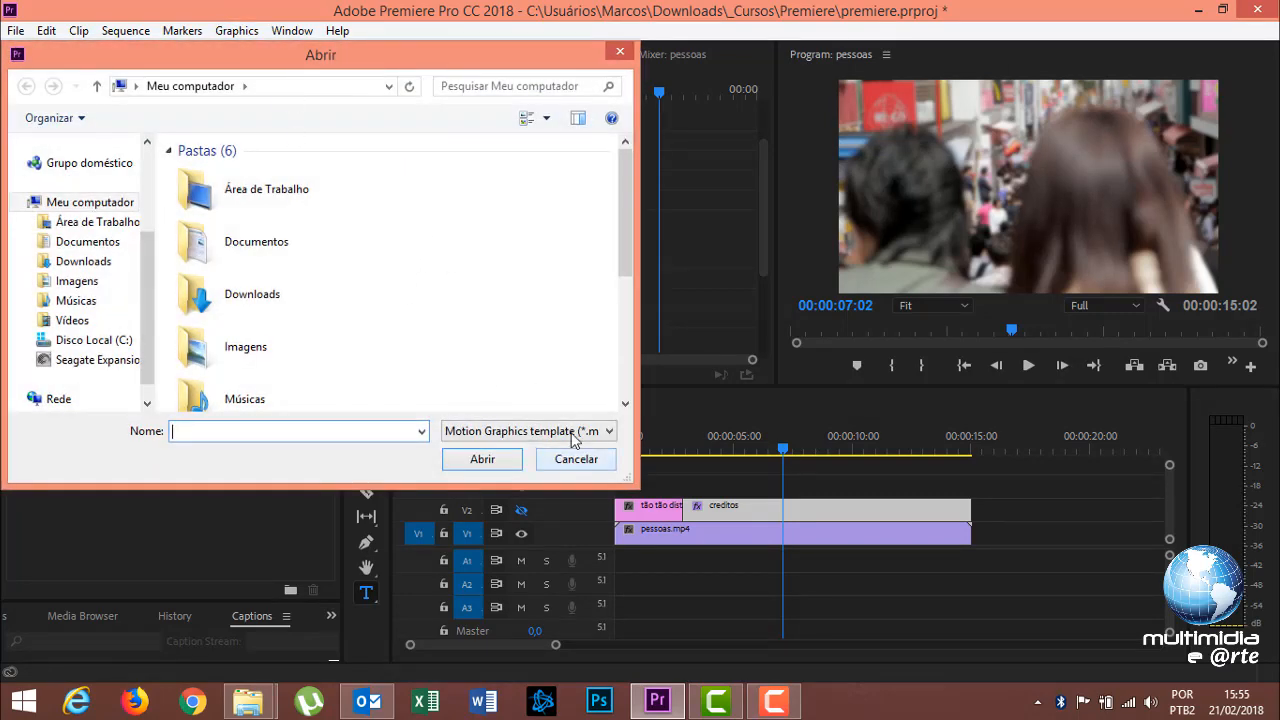
pyautogui.click(574, 433)
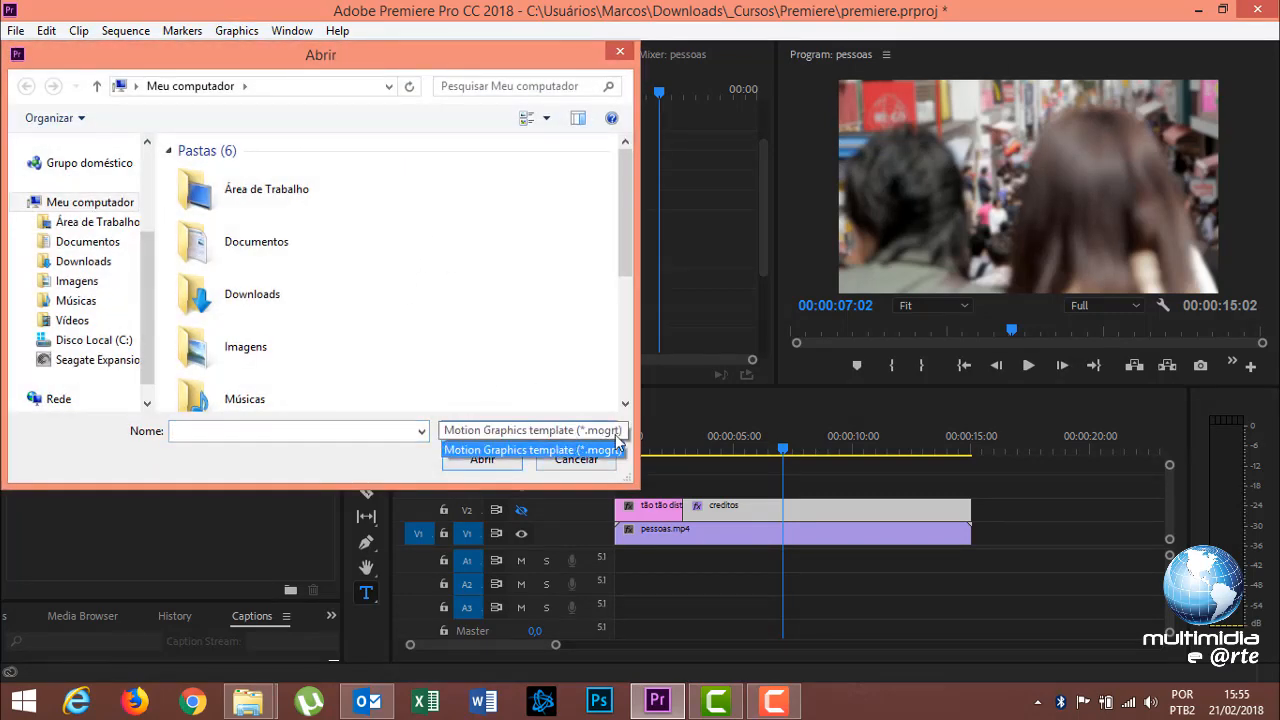
pyautogui.click(603, 466)
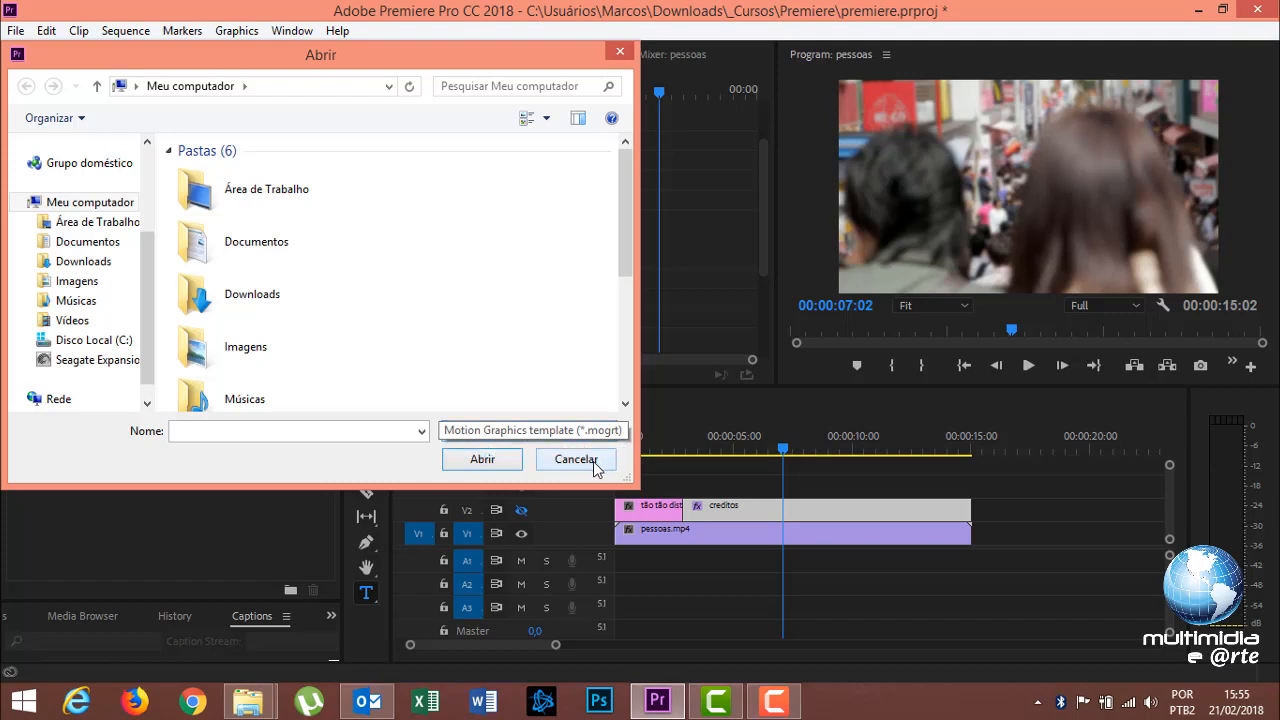
pyautogui.click(193, 700)
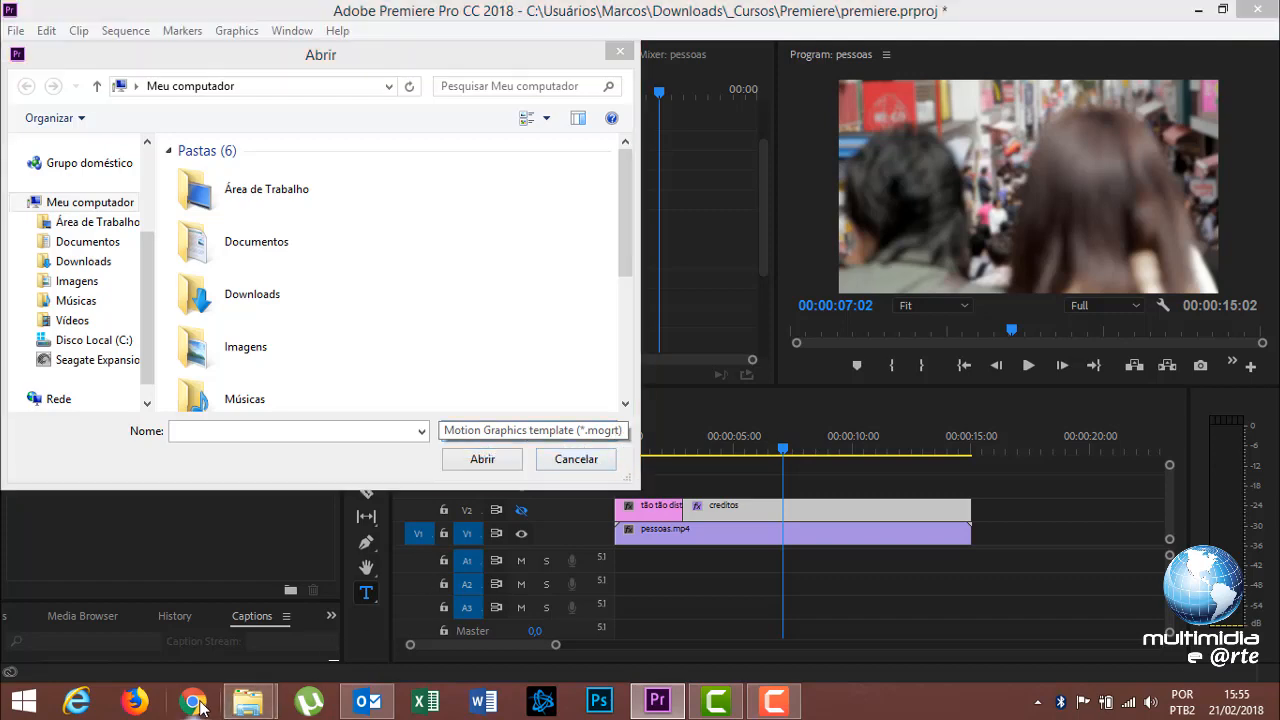
pyautogui.click(578, 462)
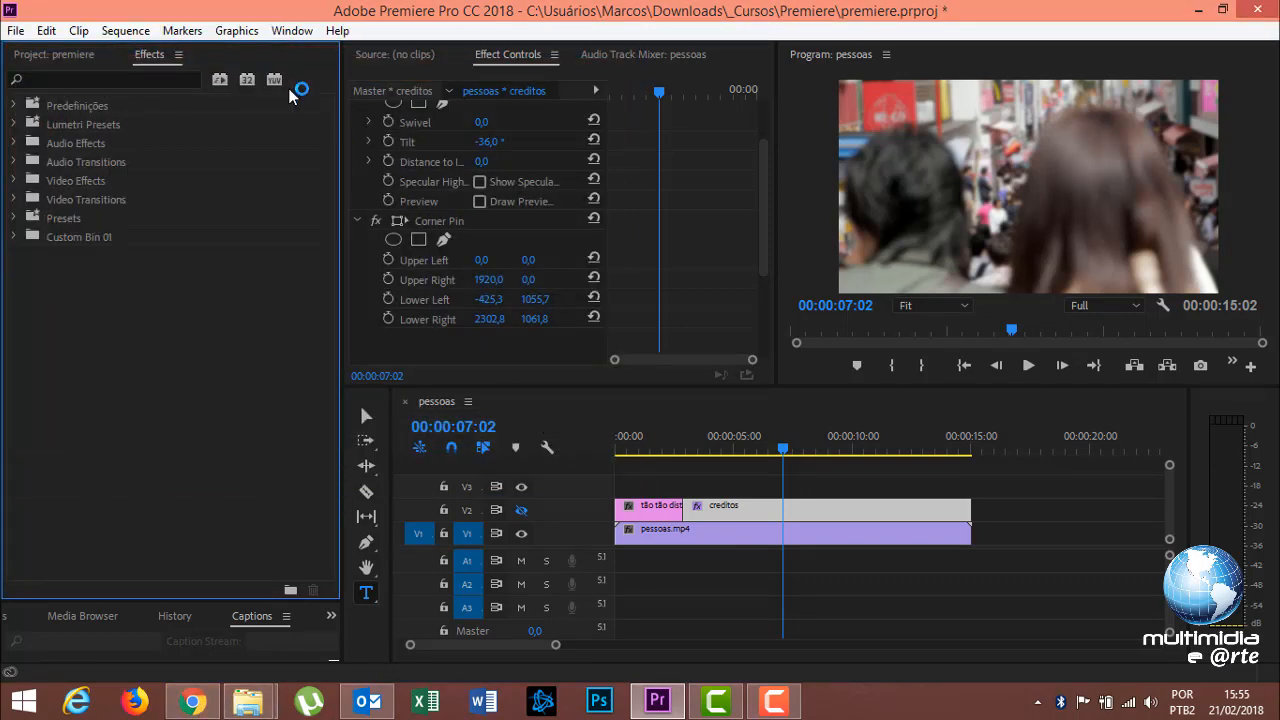
# - Open the Essential Graphics panel, browse its templates and select Basic Lower Third
pyautogui.click(238, 30)
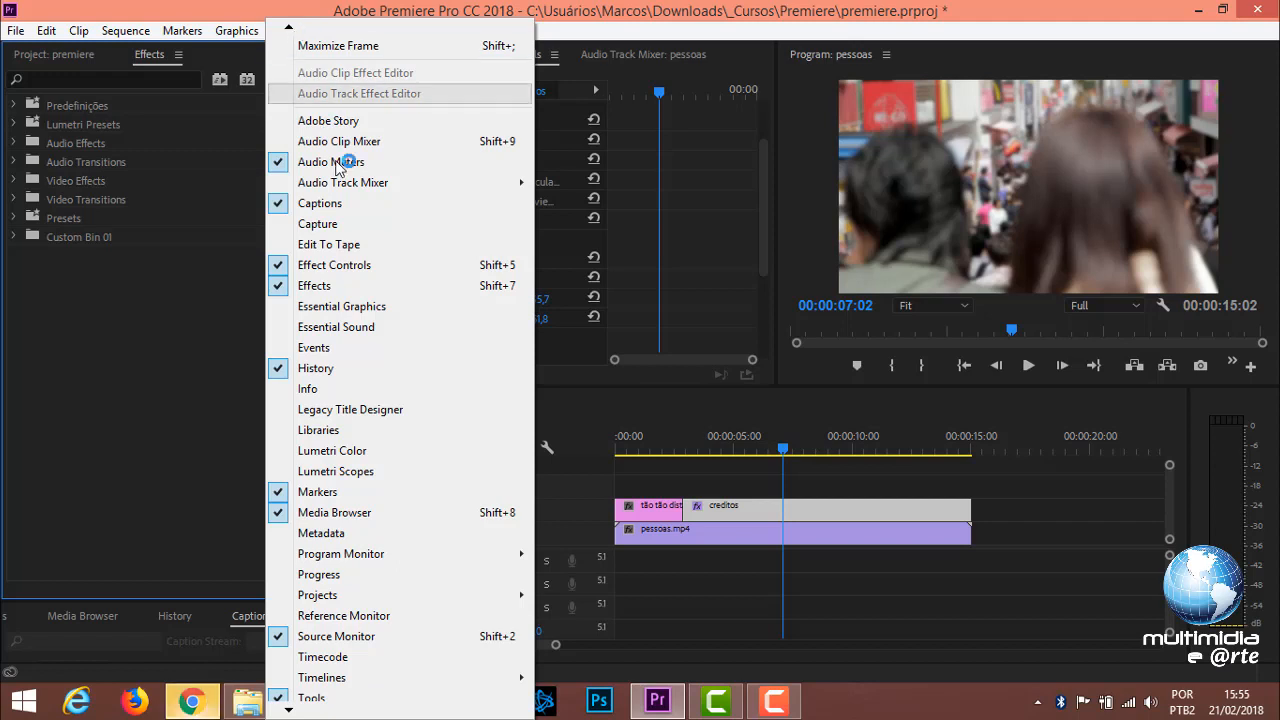
pyautogui.click(386, 306)
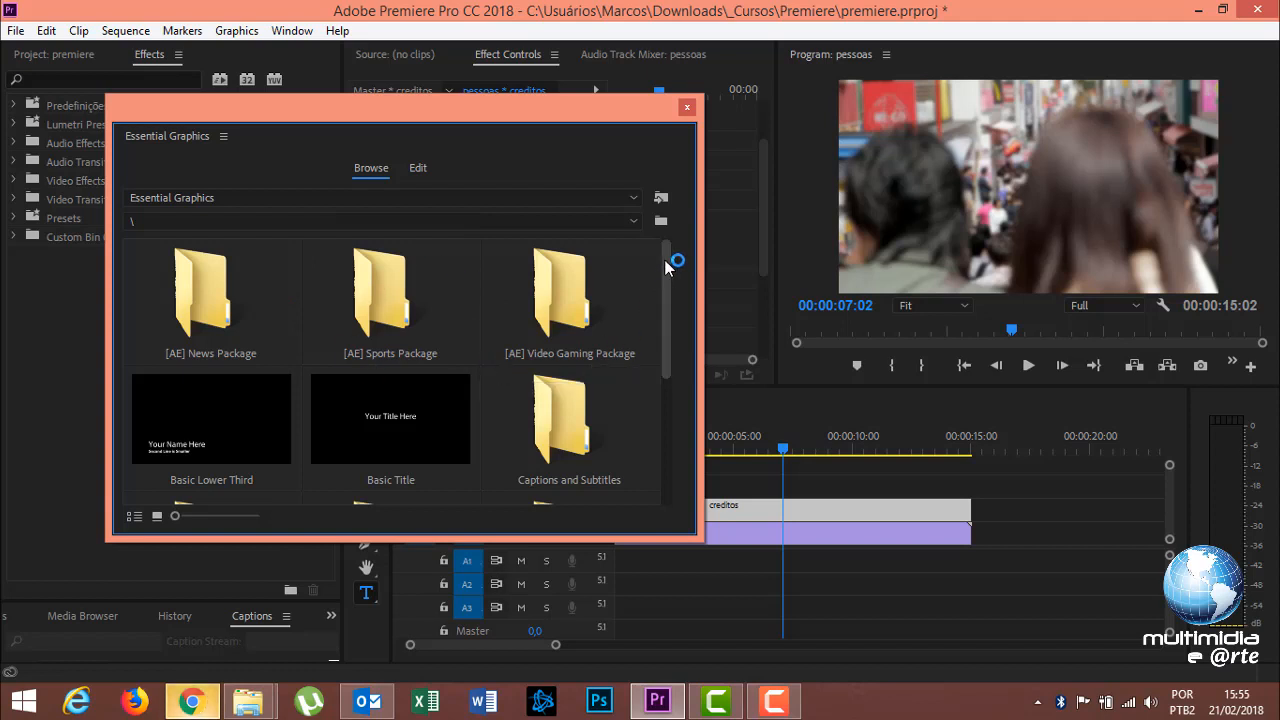
pyautogui.moveTo(668, 265); pyautogui.dragTo(703, 258)
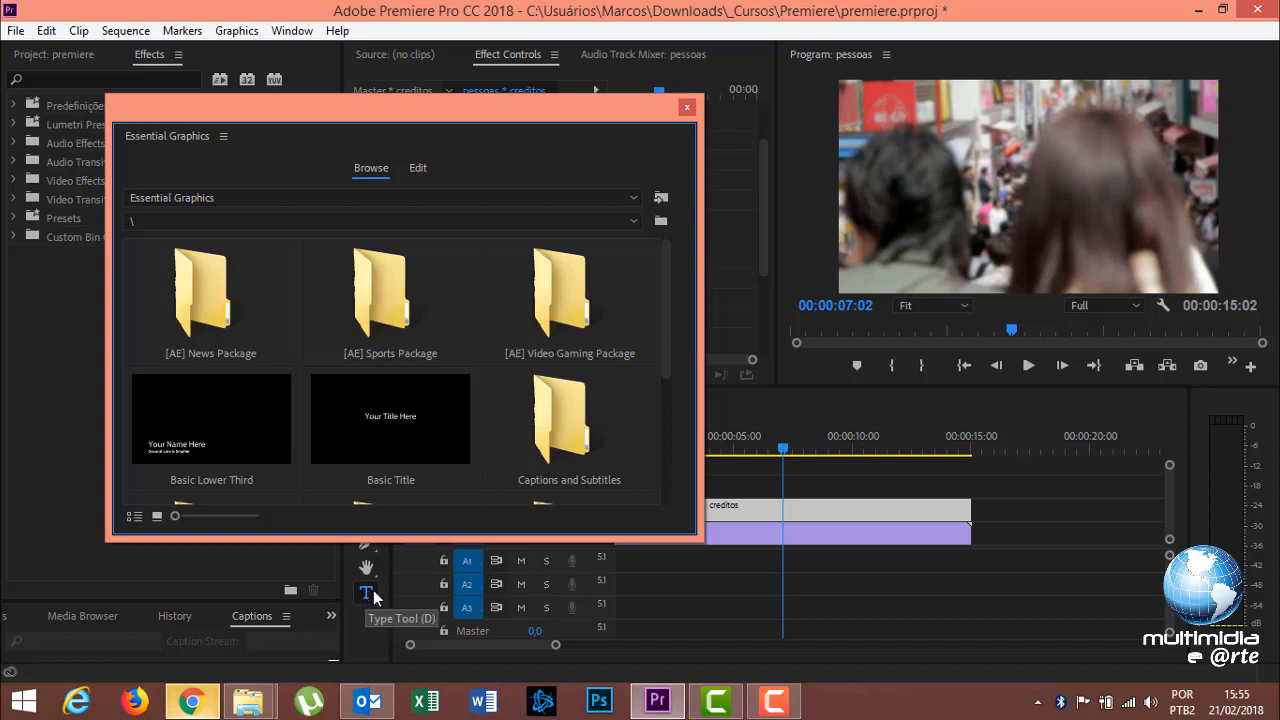
pyautogui.click(364, 593)
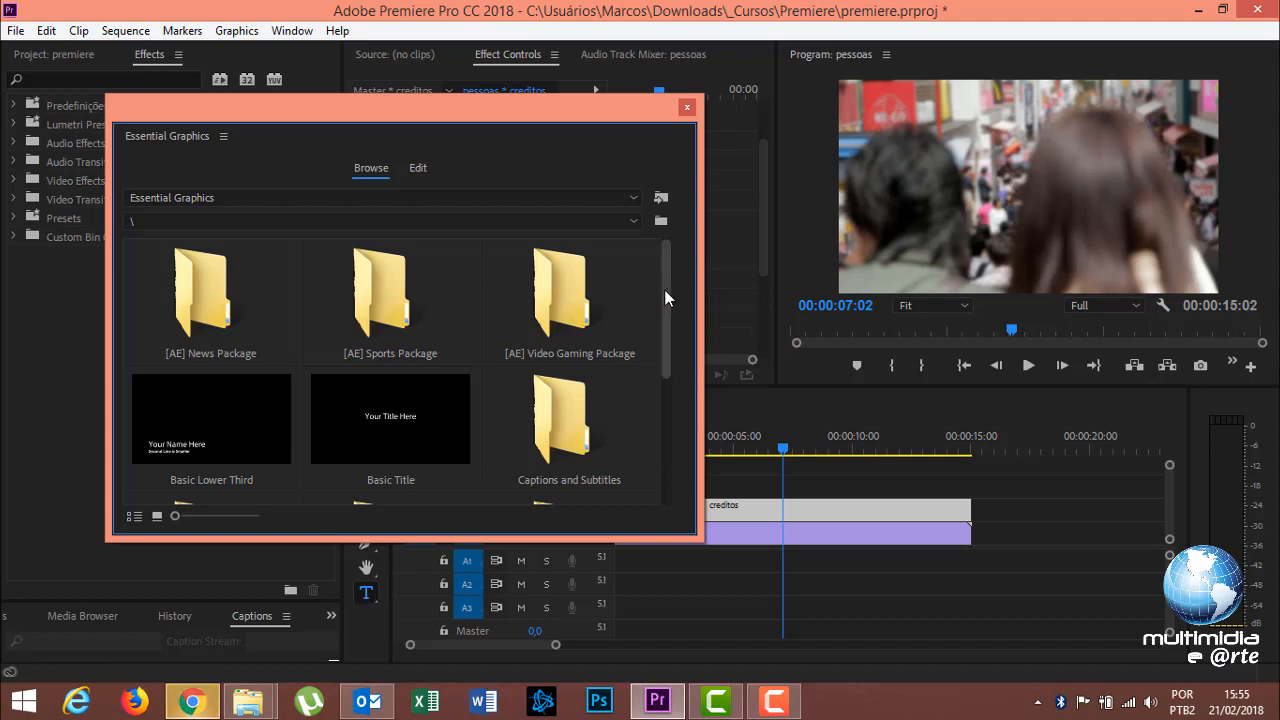
pyautogui.moveTo(664, 289); pyautogui.dragTo(665, 349)
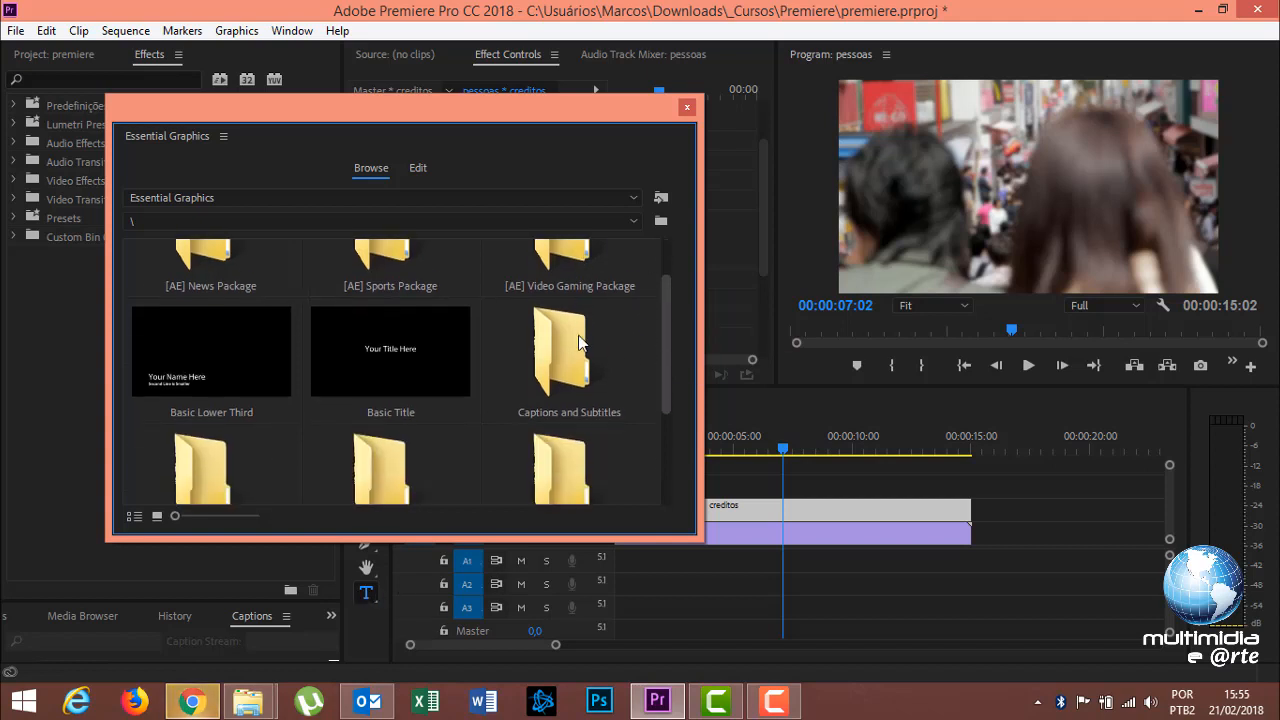
pyautogui.click(190, 334)
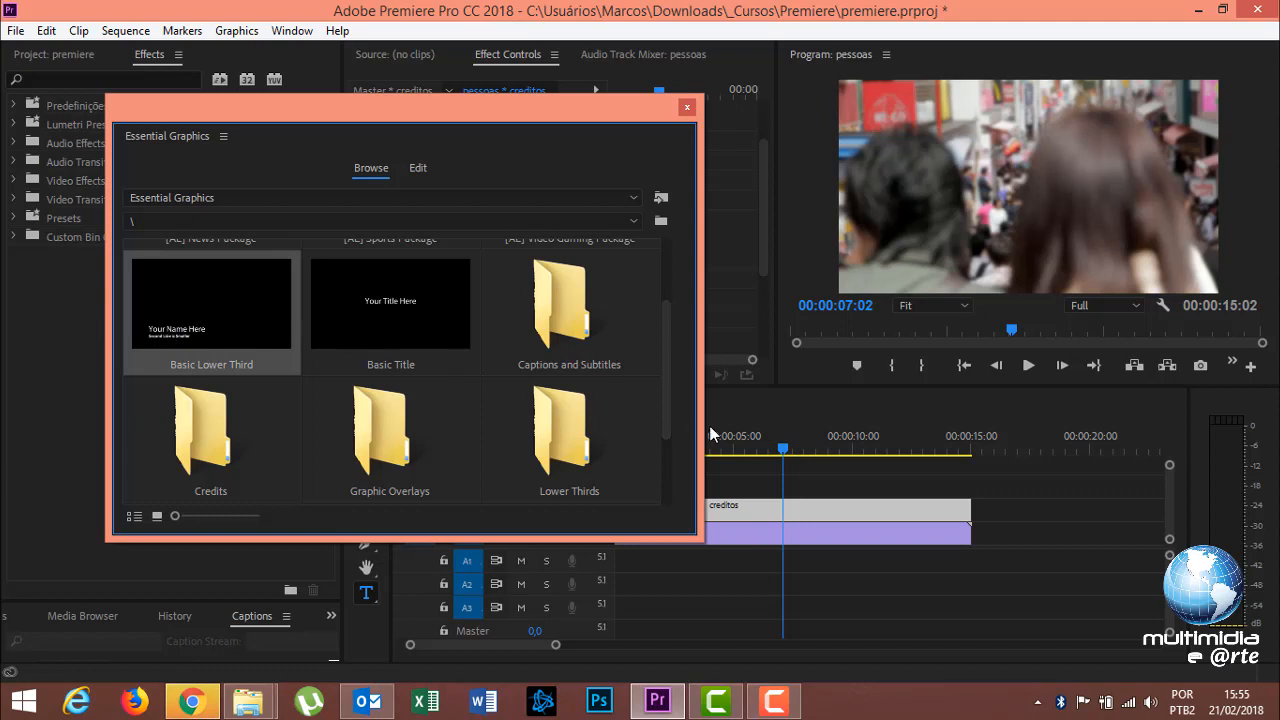
# - Place the Basic Lower Third template on track V3 at 00:00:07:02 and park the playhead at 00:00:08:13
pyautogui.moveTo(711, 434); pyautogui.dragTo(818, 449)
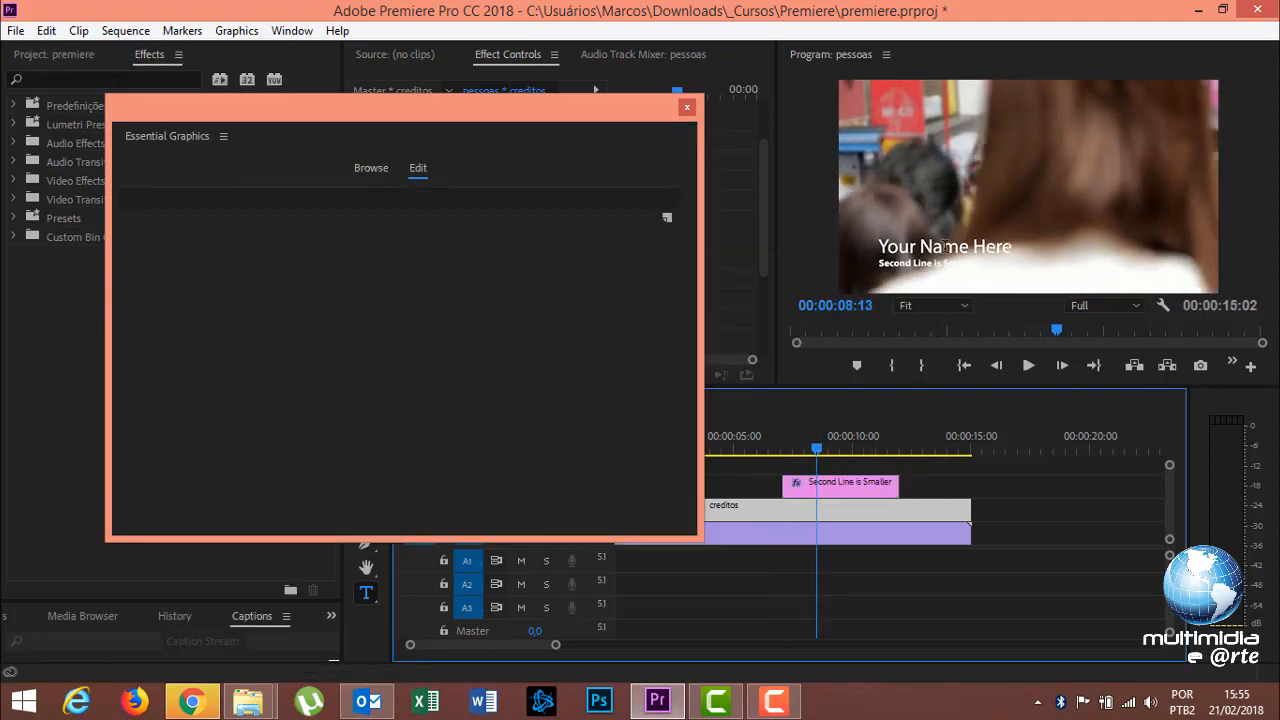
pyautogui.moveTo(297, 148); pyautogui.dragTo(382, 434)
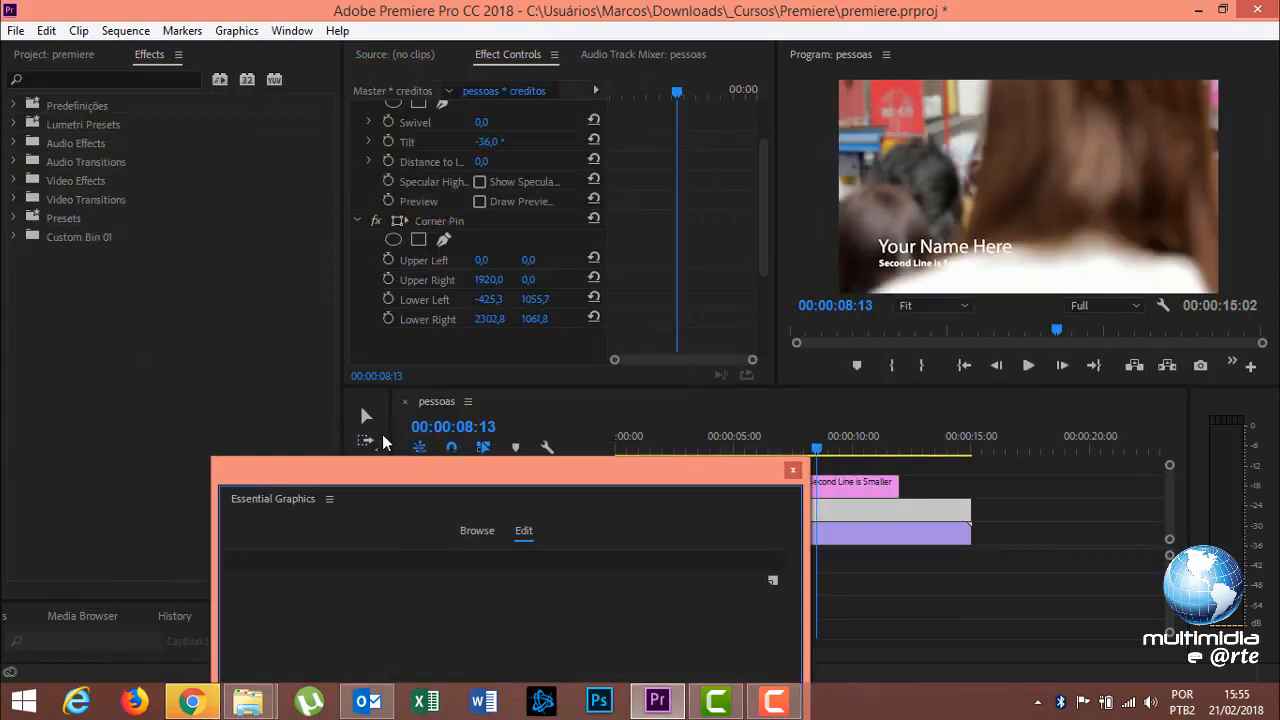
pyautogui.moveTo(486, 452); pyautogui.dragTo(329, 142)
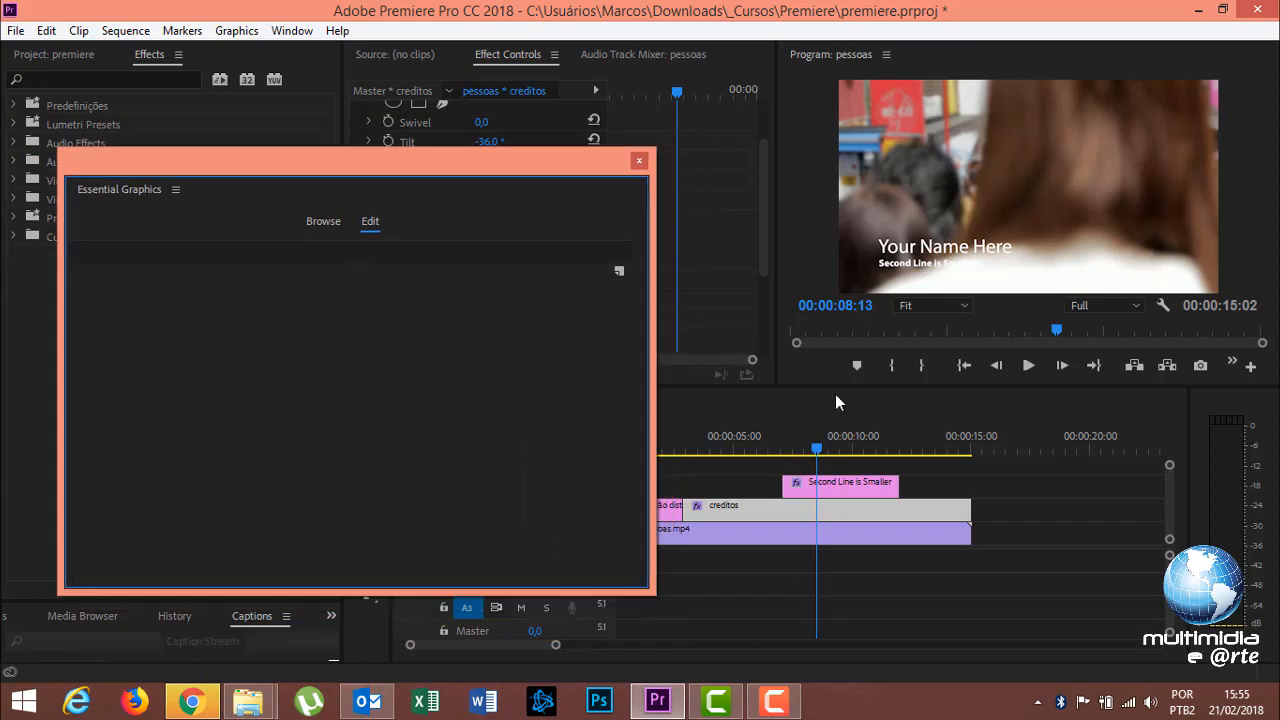
# - Select the new lower third clip on track V3 and its Movimento effect to show the frame handles
pyautogui.click(930, 250)
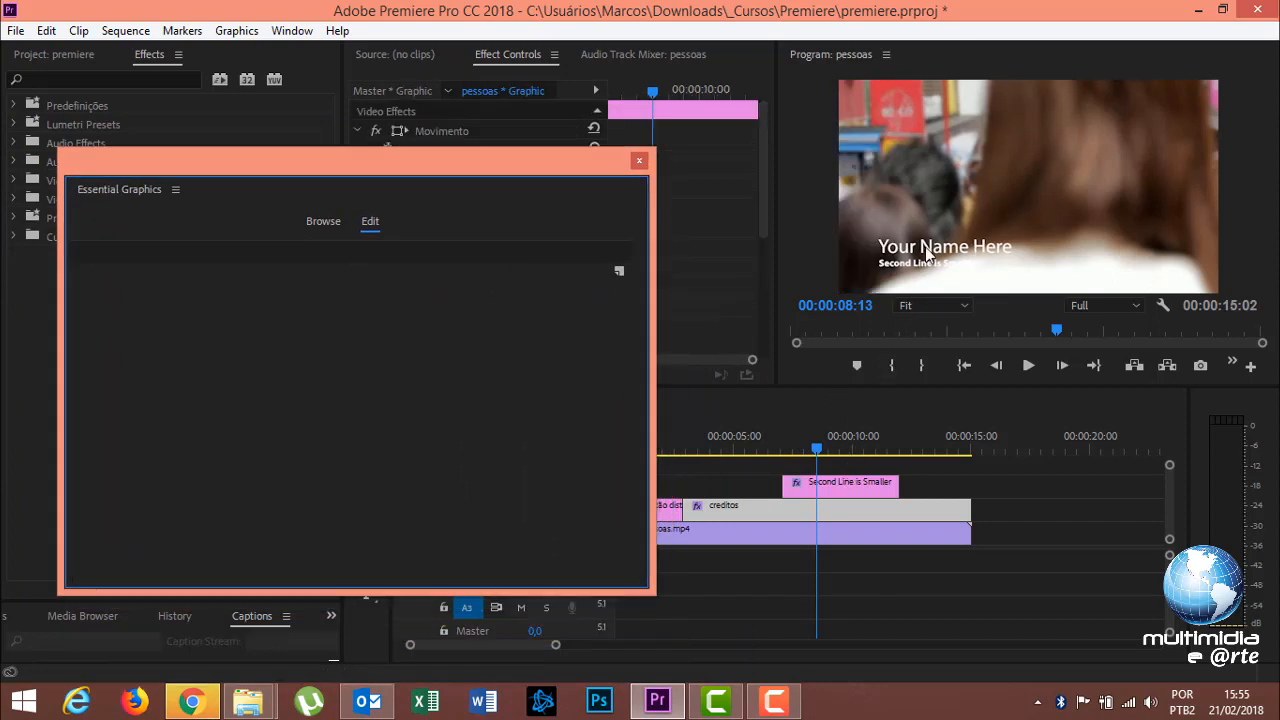
pyautogui.click(455, 133)
pyautogui.click(870, 484)
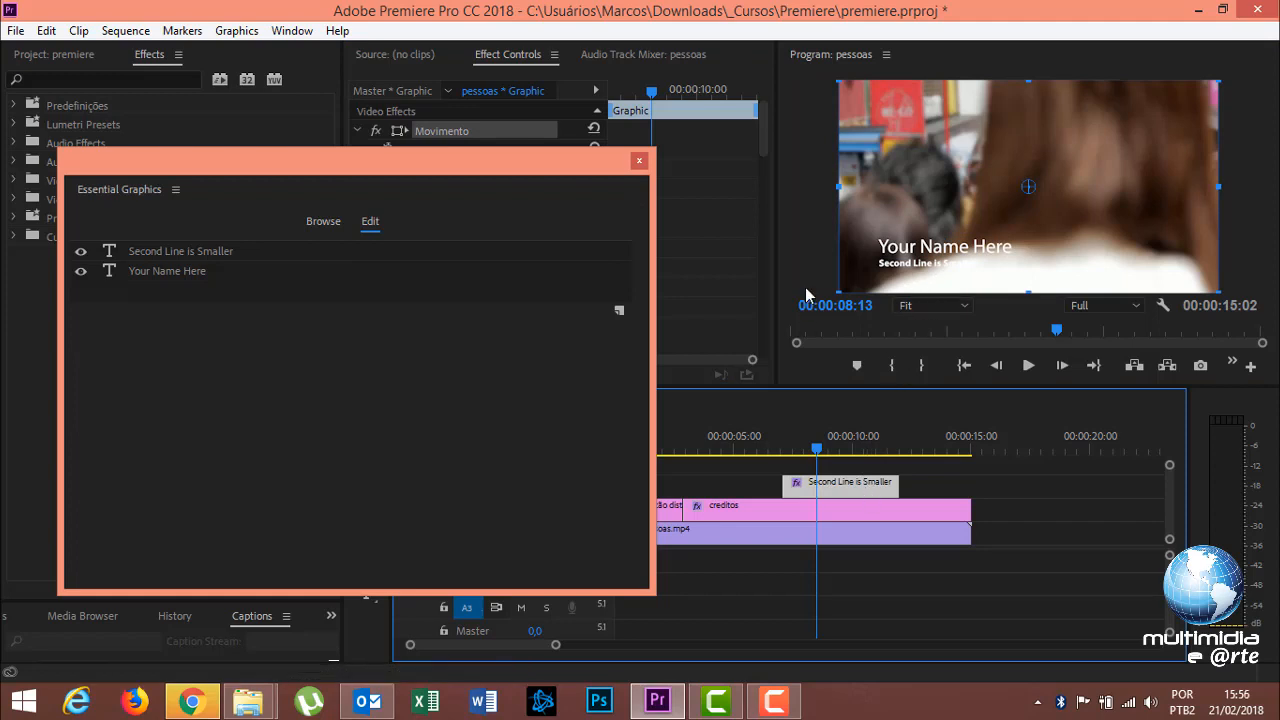
pyautogui.click(858, 492)
pyautogui.click(848, 492)
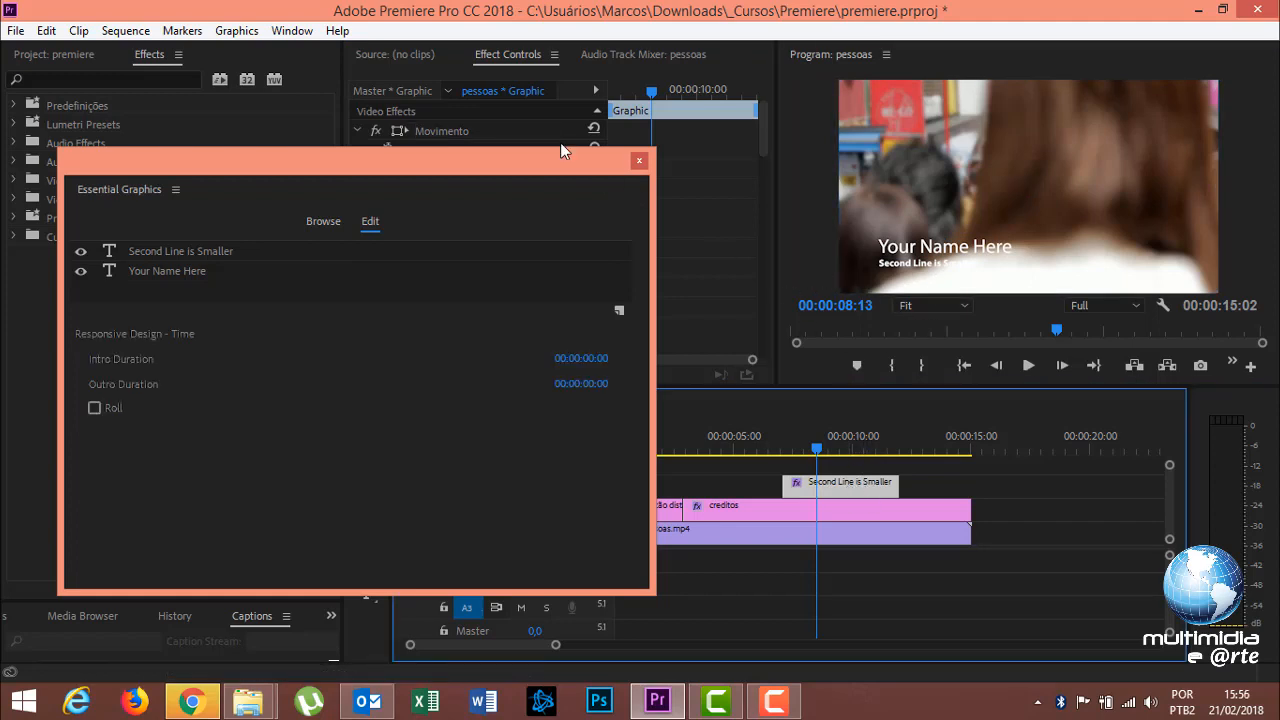
pyautogui.click(449, 131)
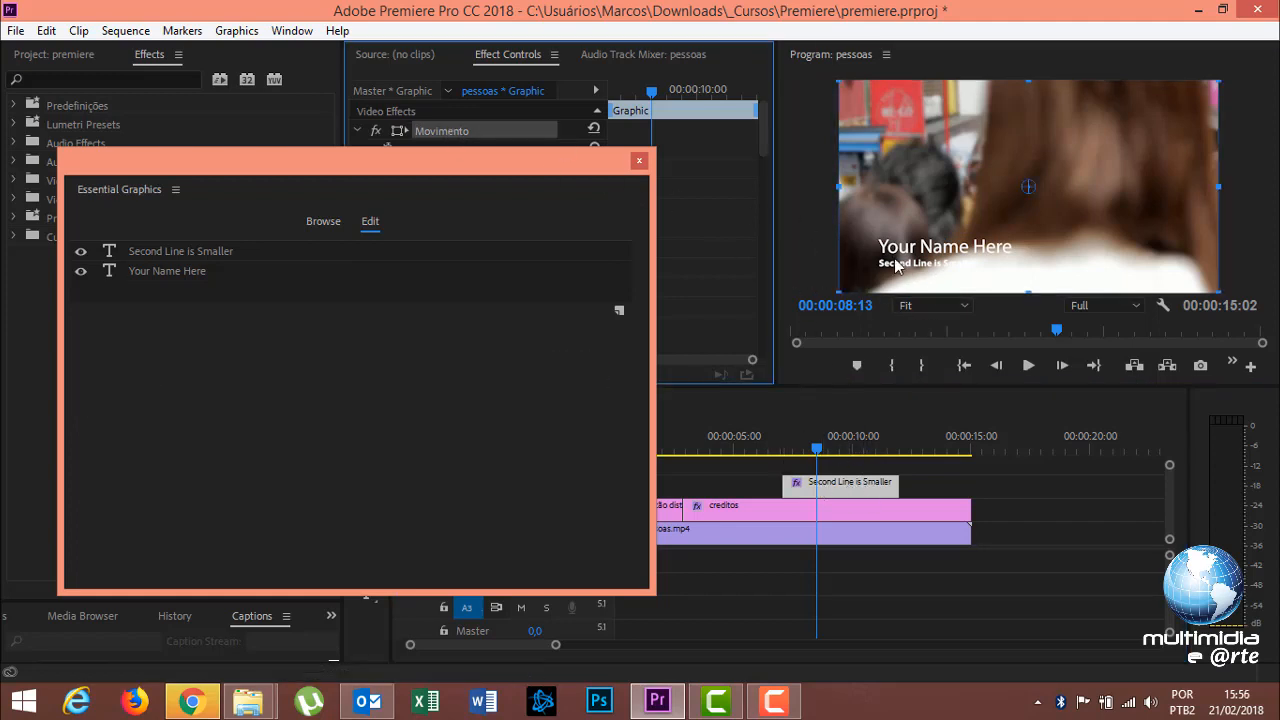
# - Compare the lower third's two text layers by selecting each in turn, ending on Second Line is Smaller
pyautogui.click(176, 256)
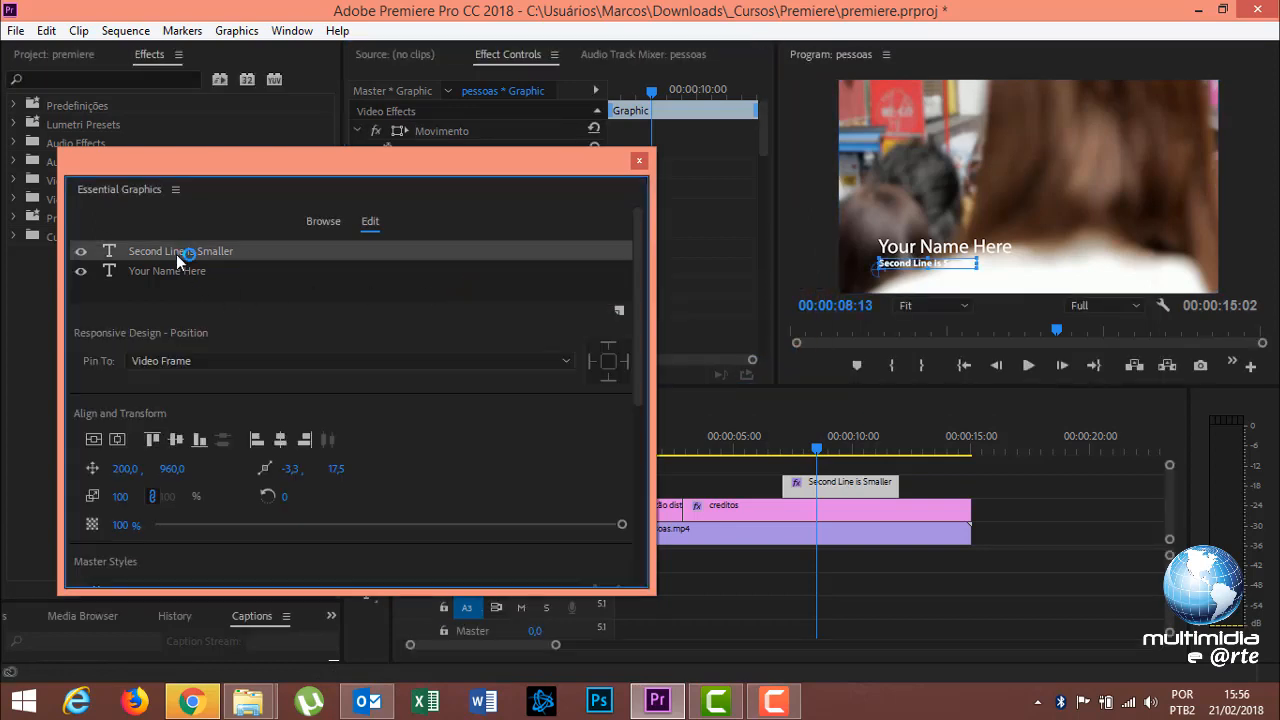
pyautogui.click(178, 268)
pyautogui.click(179, 255)
pyautogui.click(184, 267)
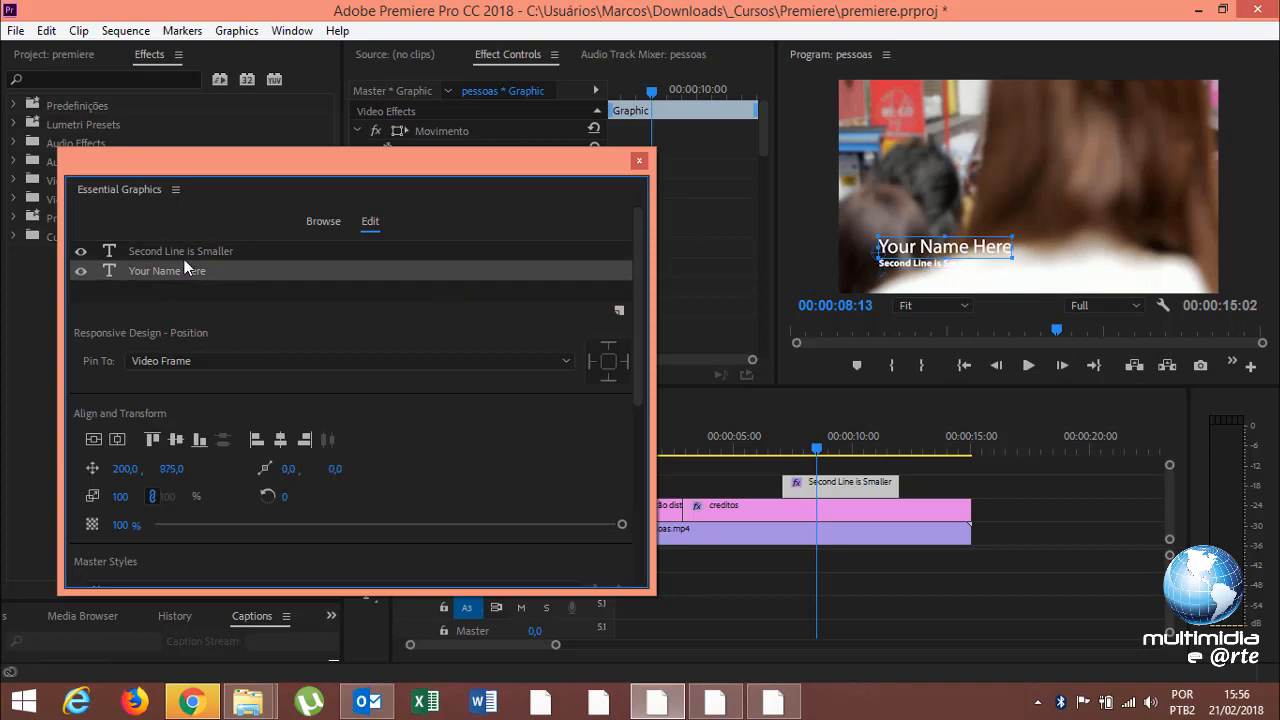
pyautogui.click(184, 251)
pyautogui.click(184, 271)
pyautogui.click(183, 256)
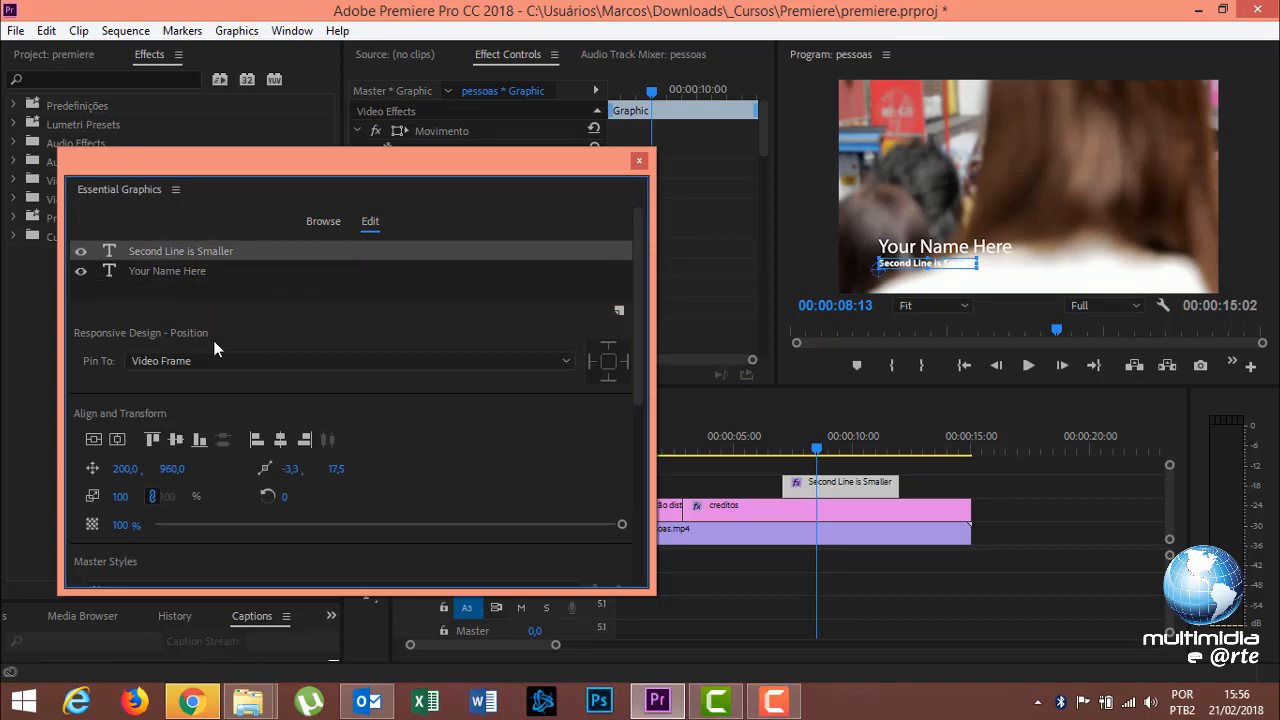
# - Review the transform, font and appearance settings of the Second Line is Smaller layer, and close the Essential Graphics panel
pyautogui.scroll(-3, 643, 288)
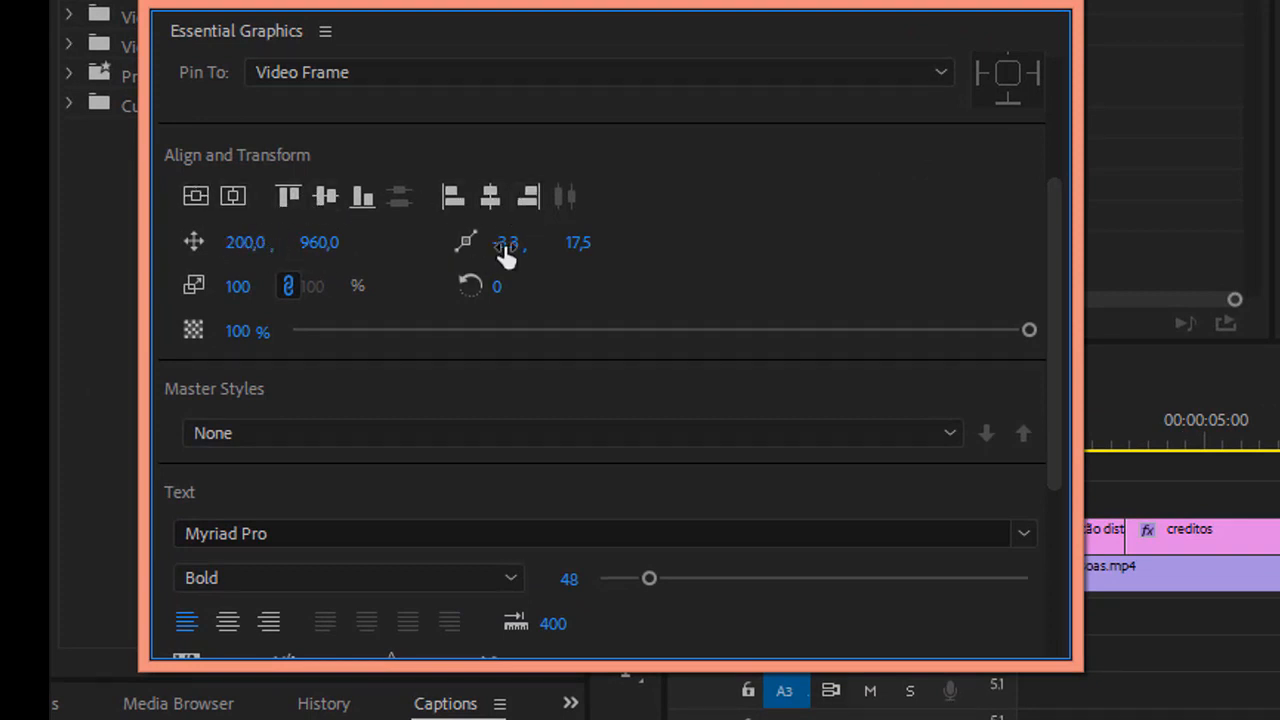
pyautogui.moveTo(567, 250)
pyautogui.mouseDown()
pyautogui.moveTo(593, 250)
pyautogui.moveTo(568, 250)
pyautogui.mouseUp()
pyautogui.moveTo(1027, 334); pyautogui.dragTo(1085, 340)
pyautogui.moveTo(1054, 257); pyautogui.dragTo(1020, 460)
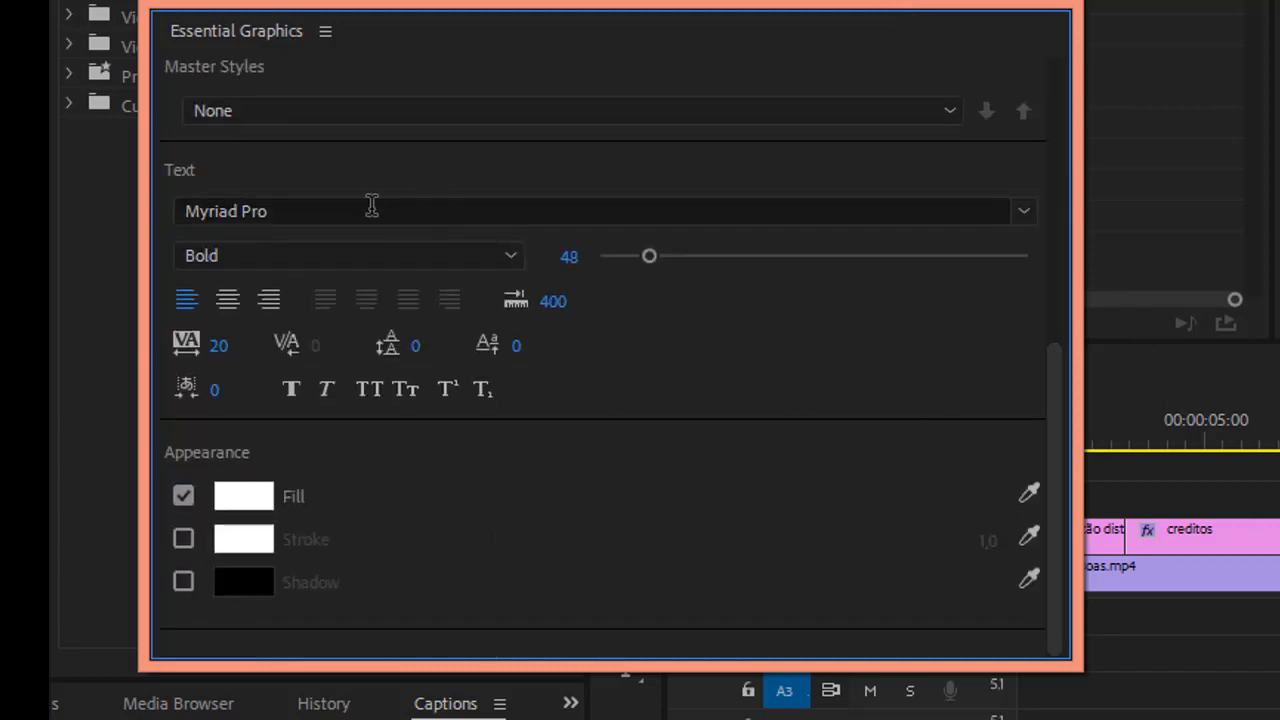
pyautogui.click(406, 389)
pyautogui.press('`')
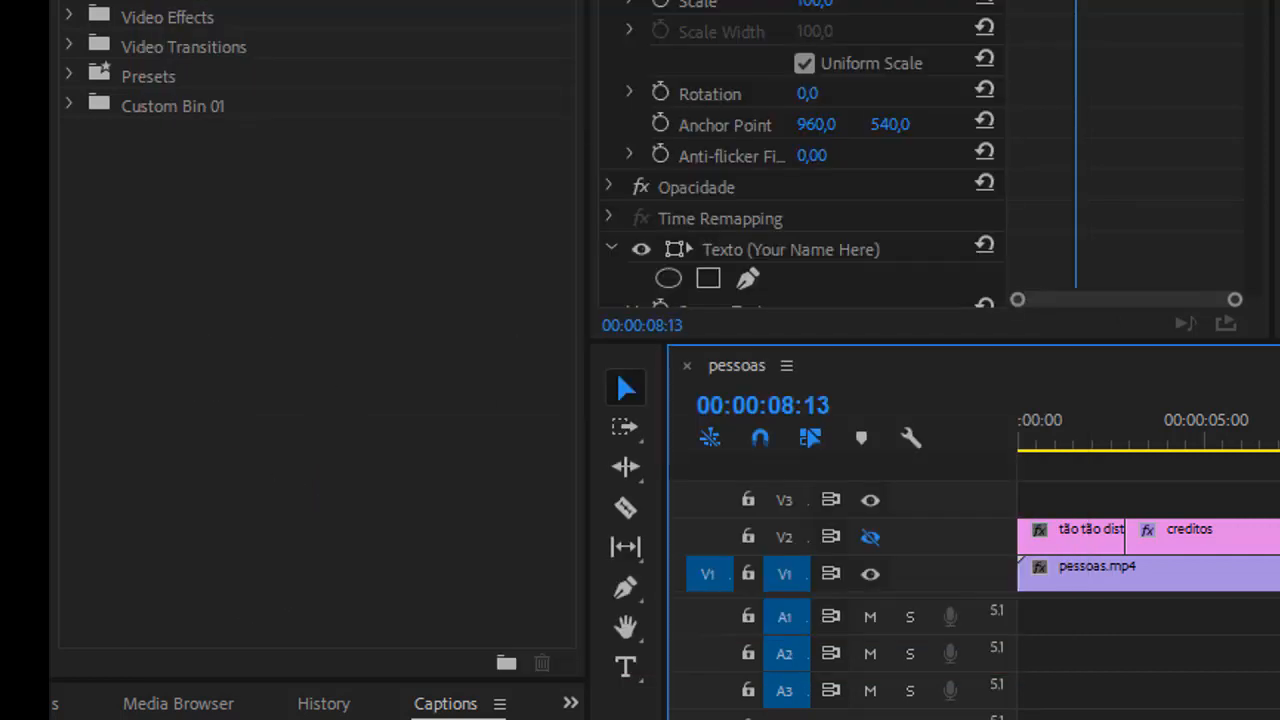
# - Park the playhead at 00:00:05:03, select the pessoas.mp4 clip and reopen the Essential Graphics panel
pyautogui.click(1184, 448)
pyautogui.click(1210, 442)
pyautogui.click(593, 2)
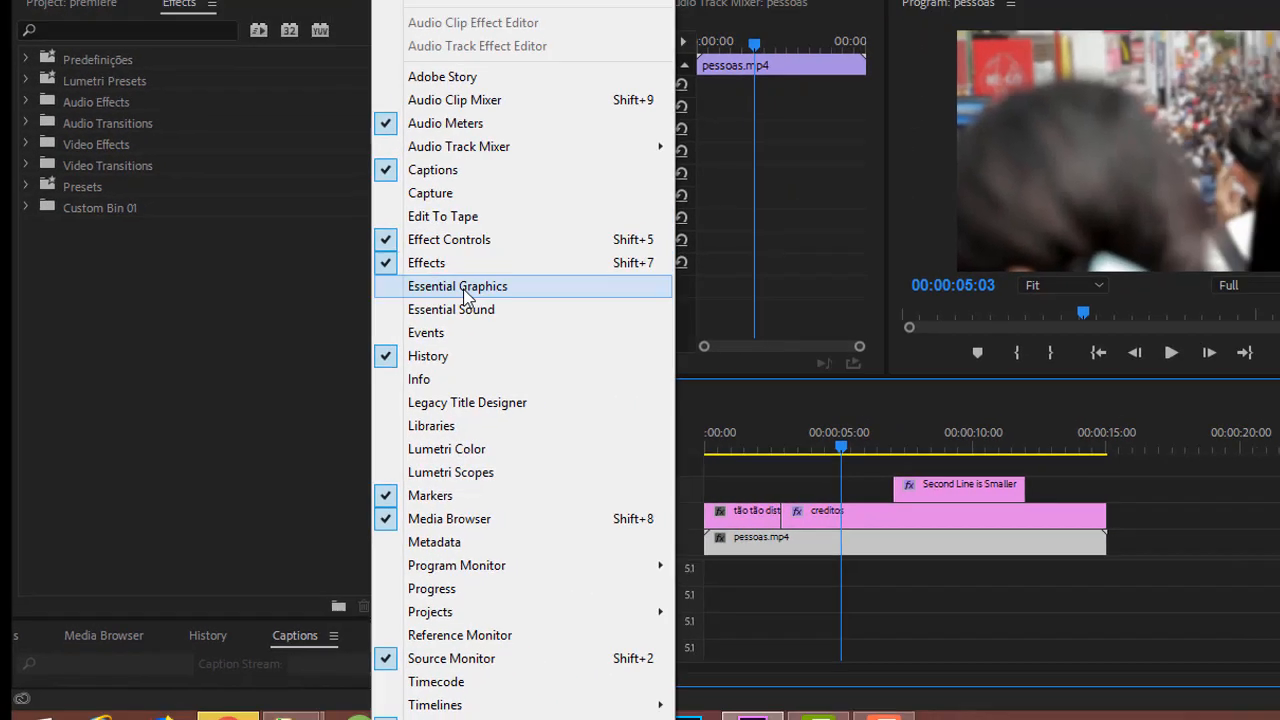
pyautogui.click(465, 289)
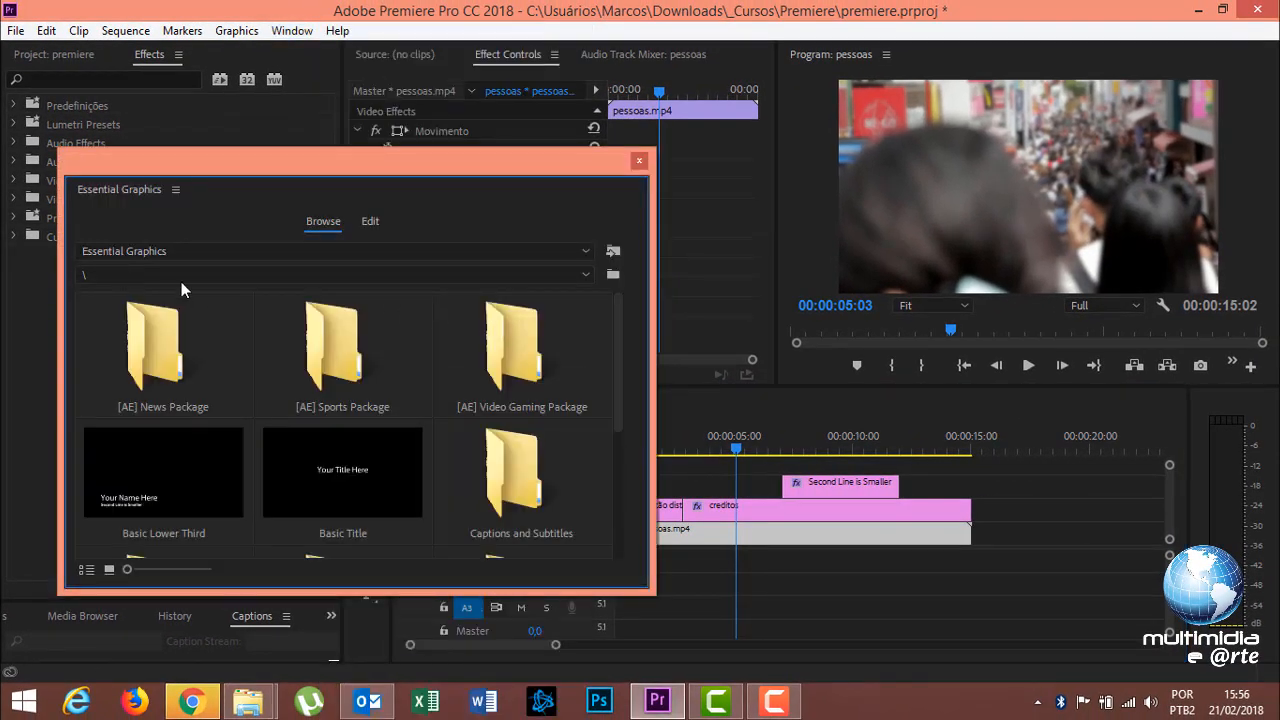
# - Browse the templates in the Graphic Overlays, Credits, and Captions and Subtitles folders
pyautogui.moveTo(621, 304); pyautogui.dragTo(636, 437)
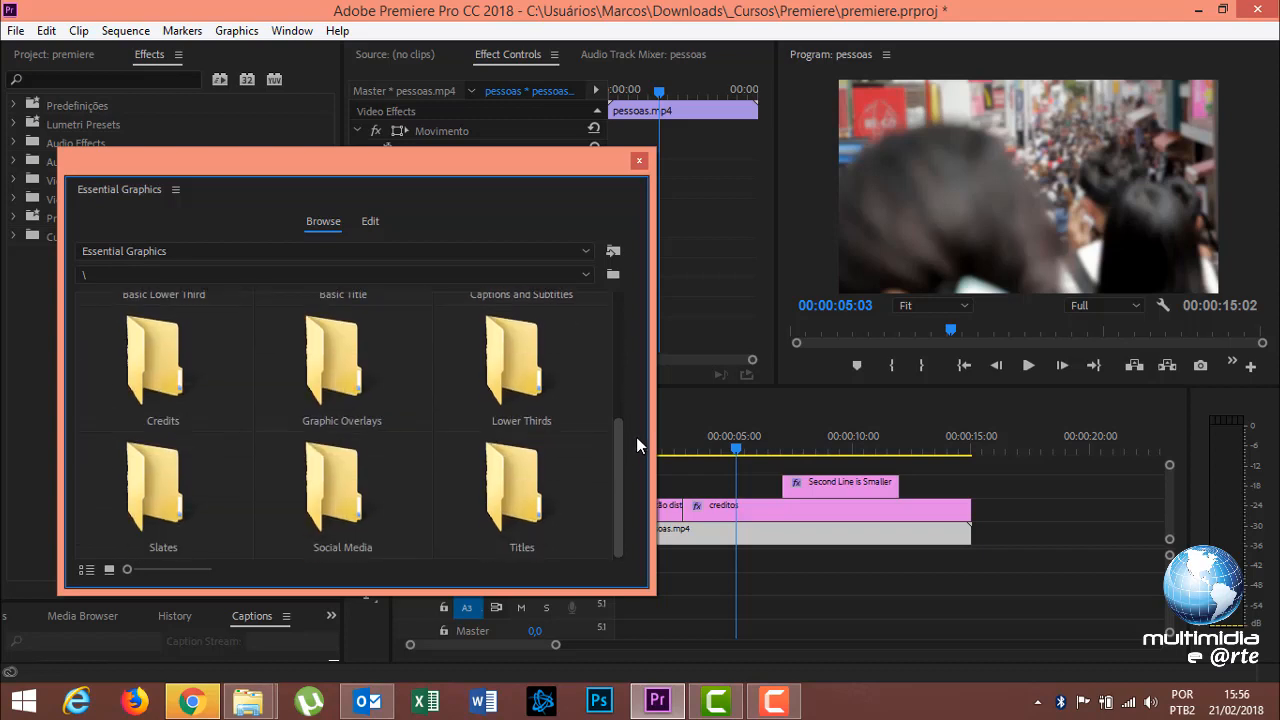
pyautogui.doubleClick(347, 368)
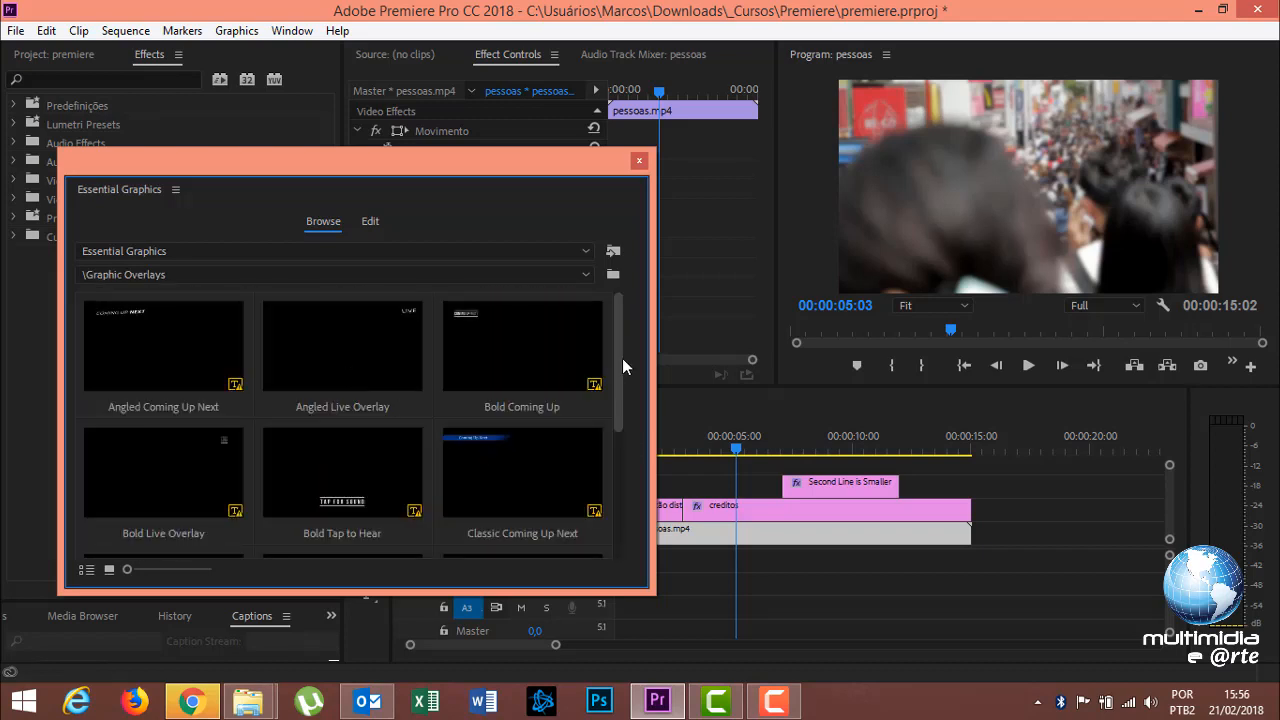
pyautogui.click(625, 497)
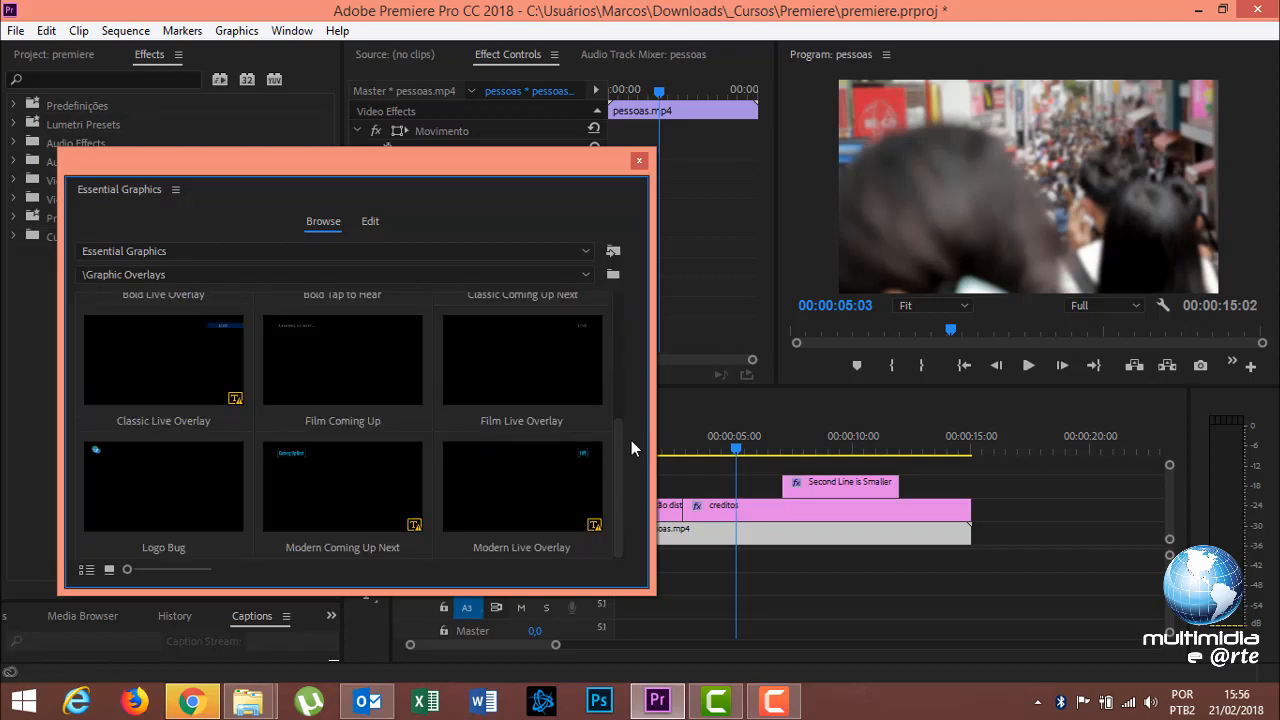
pyautogui.click(250, 280)
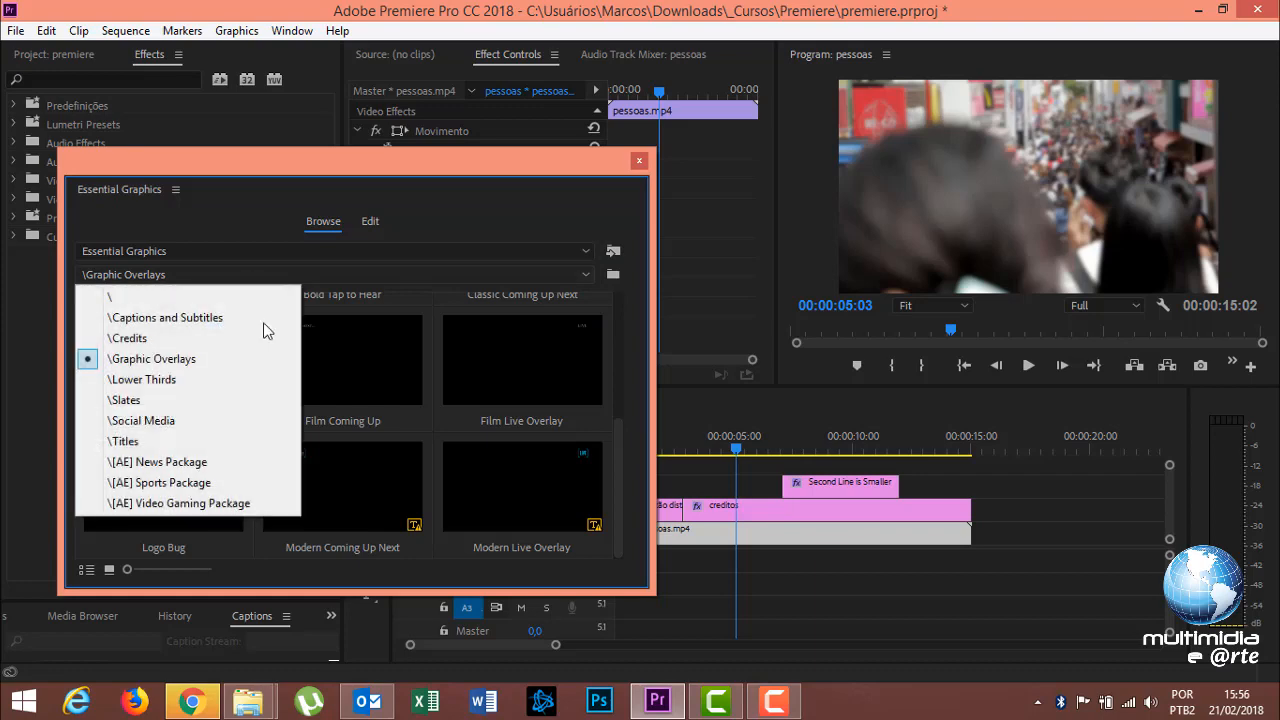
pyautogui.click(175, 341)
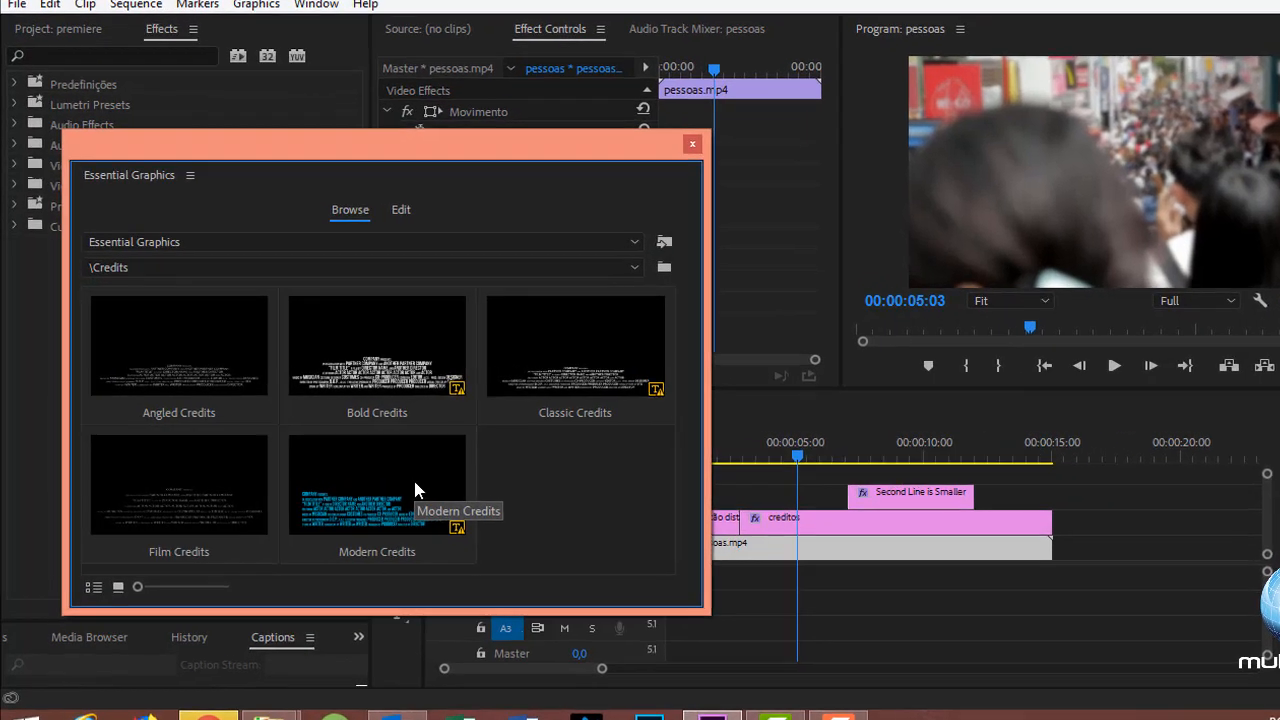
pyautogui.click(222, 267)
pyautogui.click(208, 314)
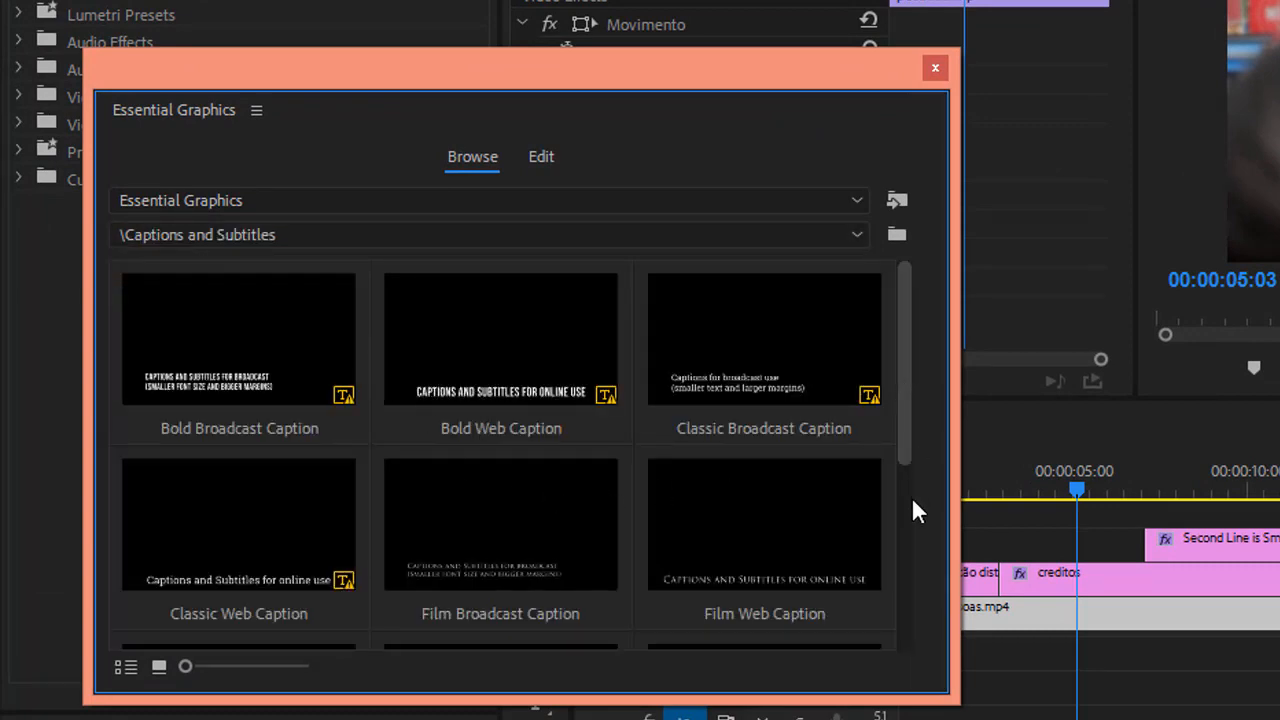
pyautogui.scroll(-3, 911, 505)
# - Place Classic Lower Third Two Lines from Lower Thirds after the V3 title, and select its ADD TITLE HERE text at 00:00:12:19
pyautogui.click(297, 235)
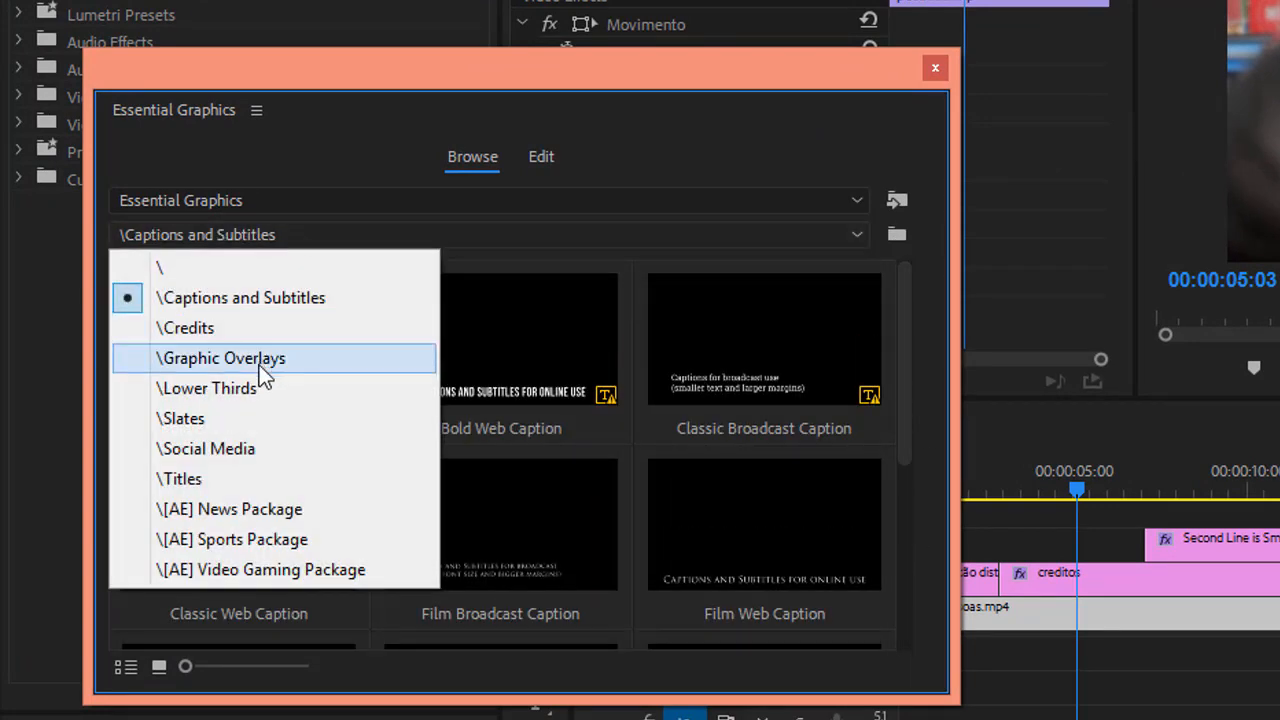
pyautogui.click(259, 388)
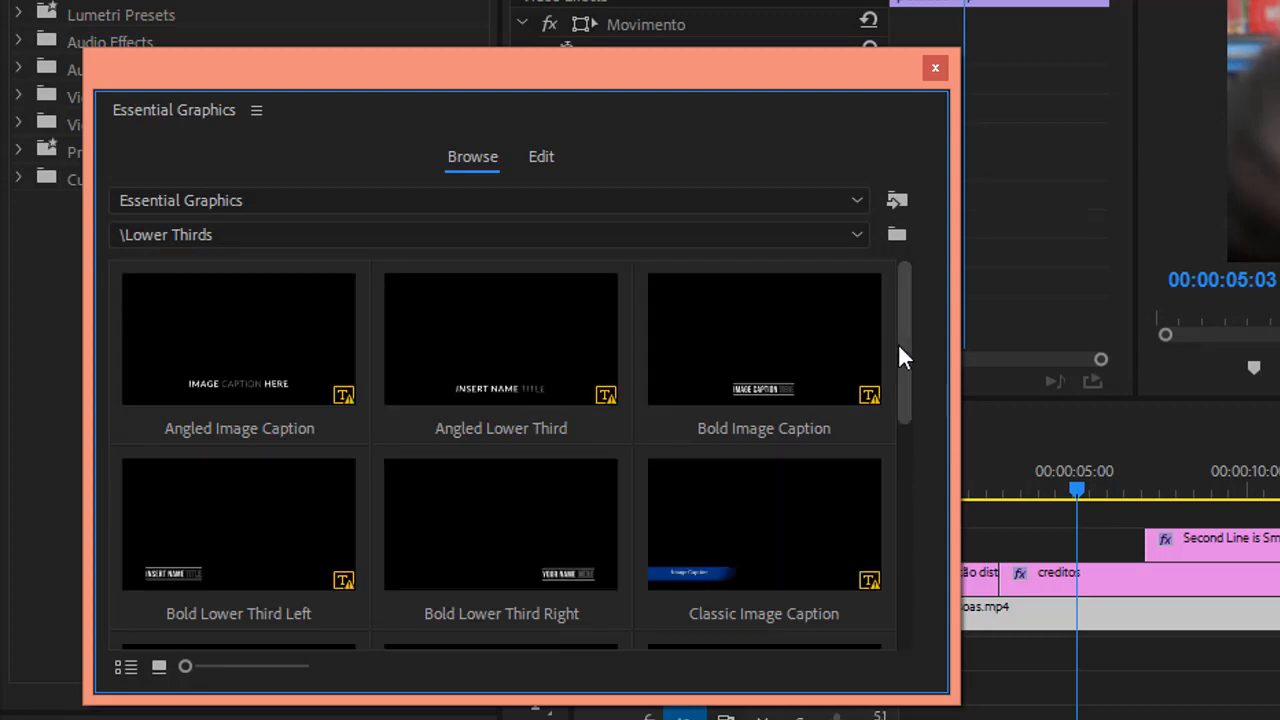
pyautogui.scroll(-3, 903, 466)
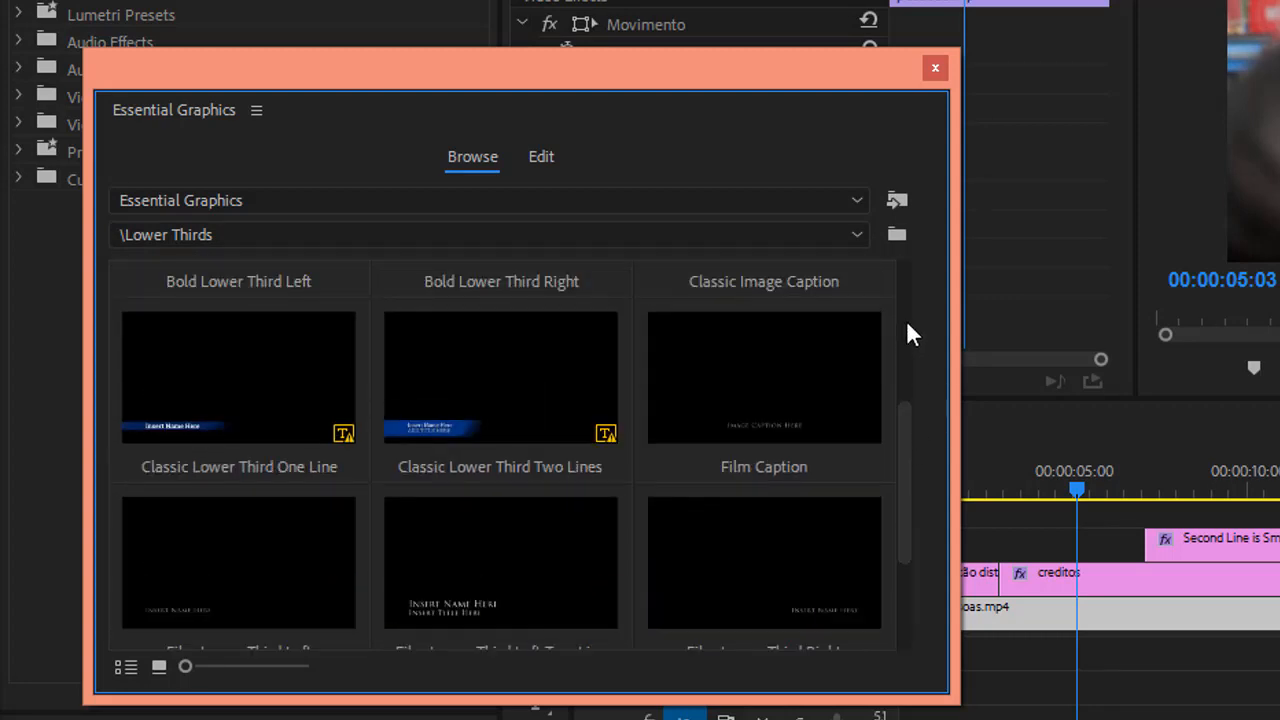
pyautogui.moveTo(457, 414); pyautogui.dragTo(1279, 530)
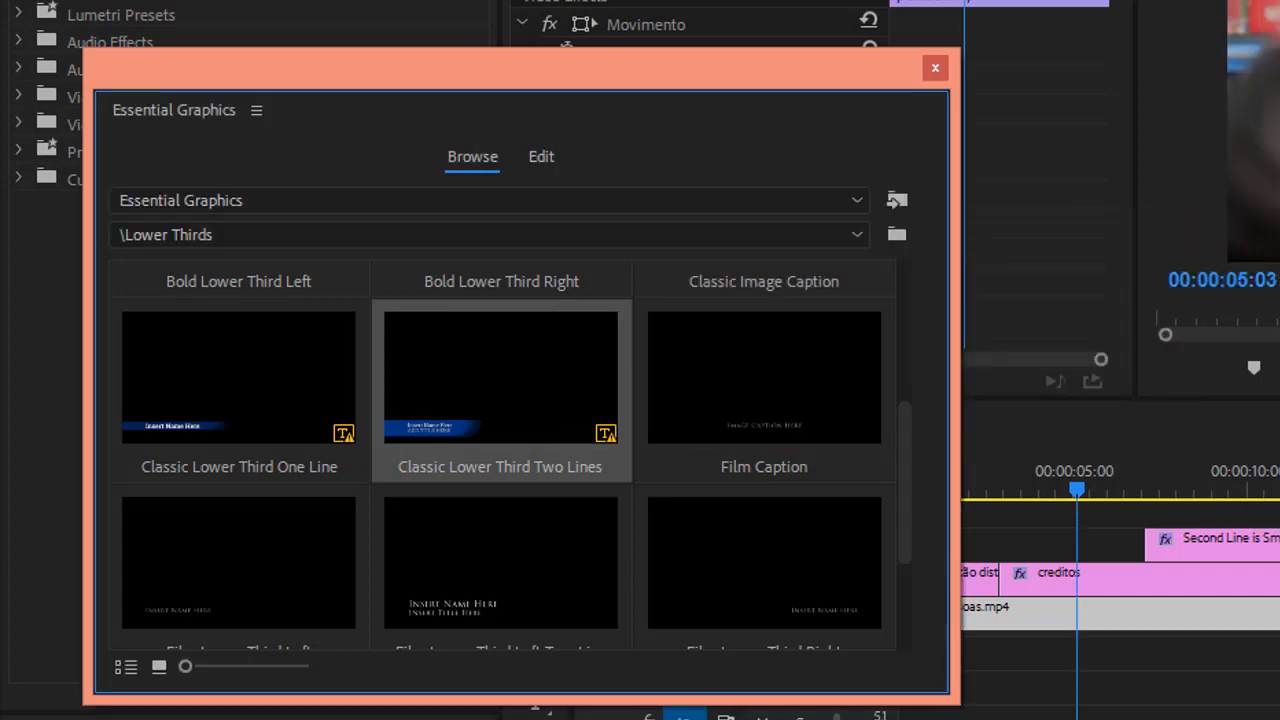
pyautogui.click(1240, 682)
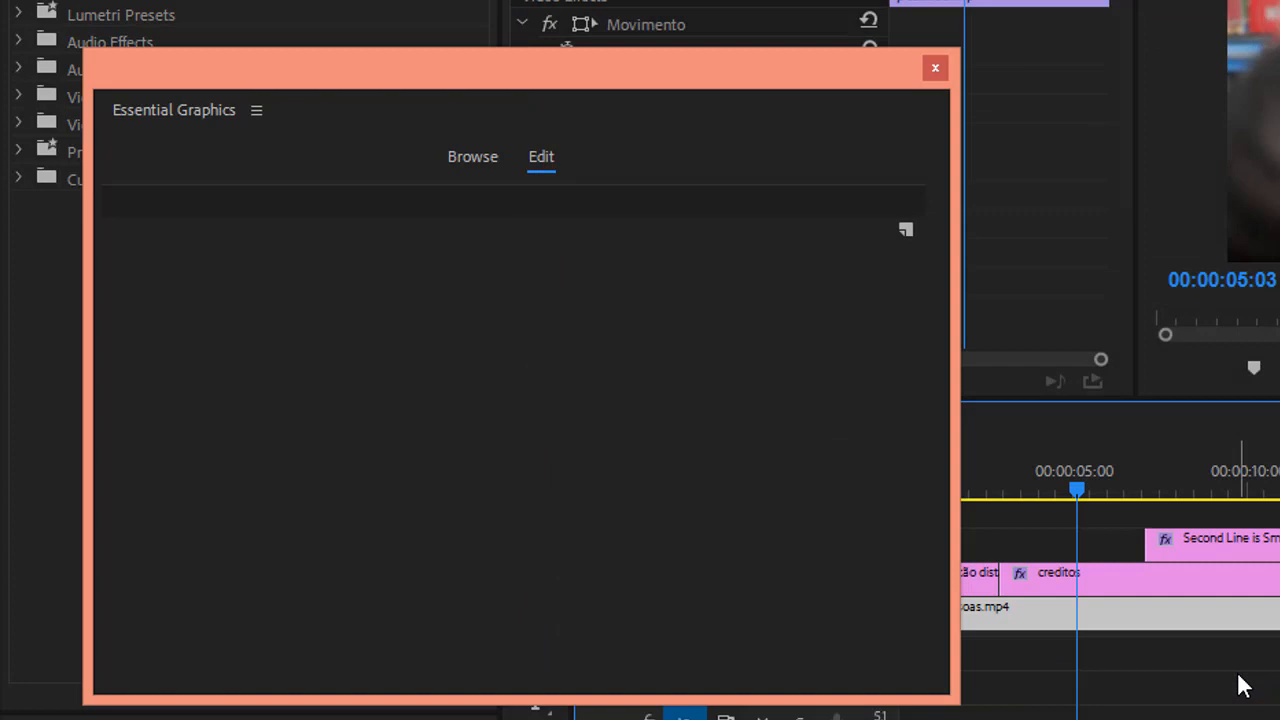
pyautogui.moveTo(1279, 488); pyautogui.dragTo(1279, 488)
pyautogui.click(1257, 240)
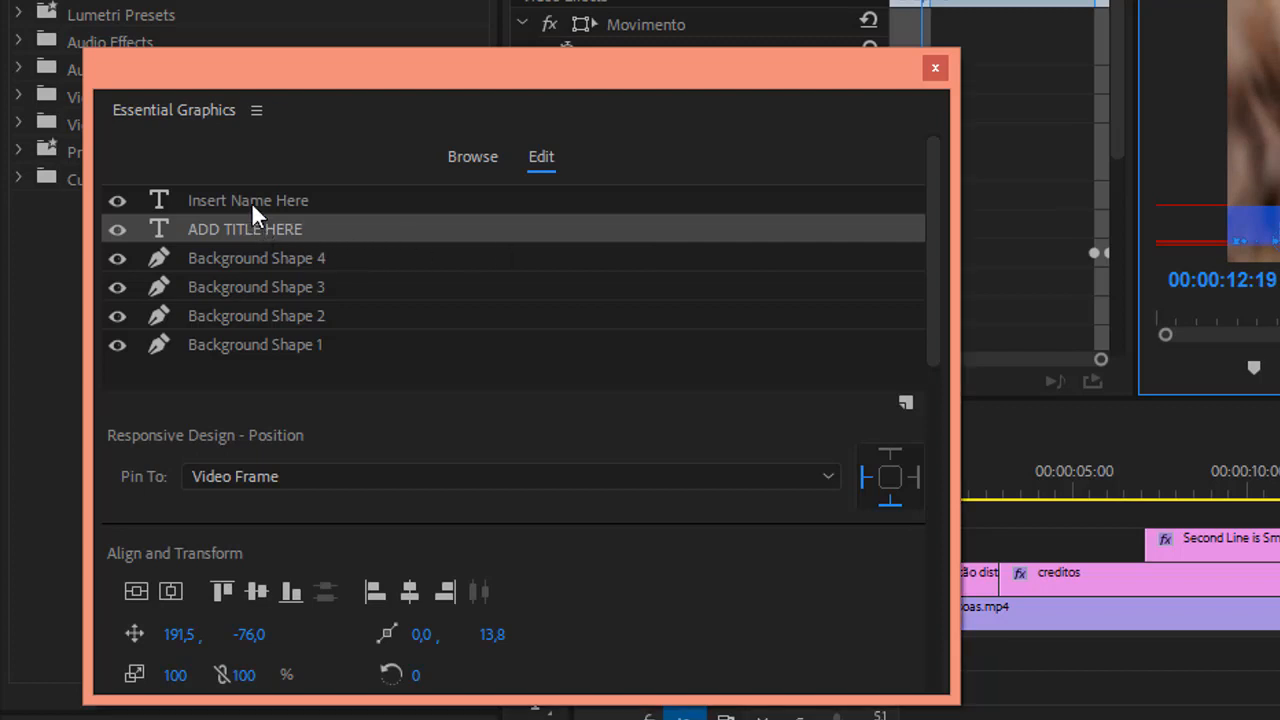
# - Examine the lower third's name text and background shape layers, and the types of new layer that can be added
pyautogui.click(251, 201)
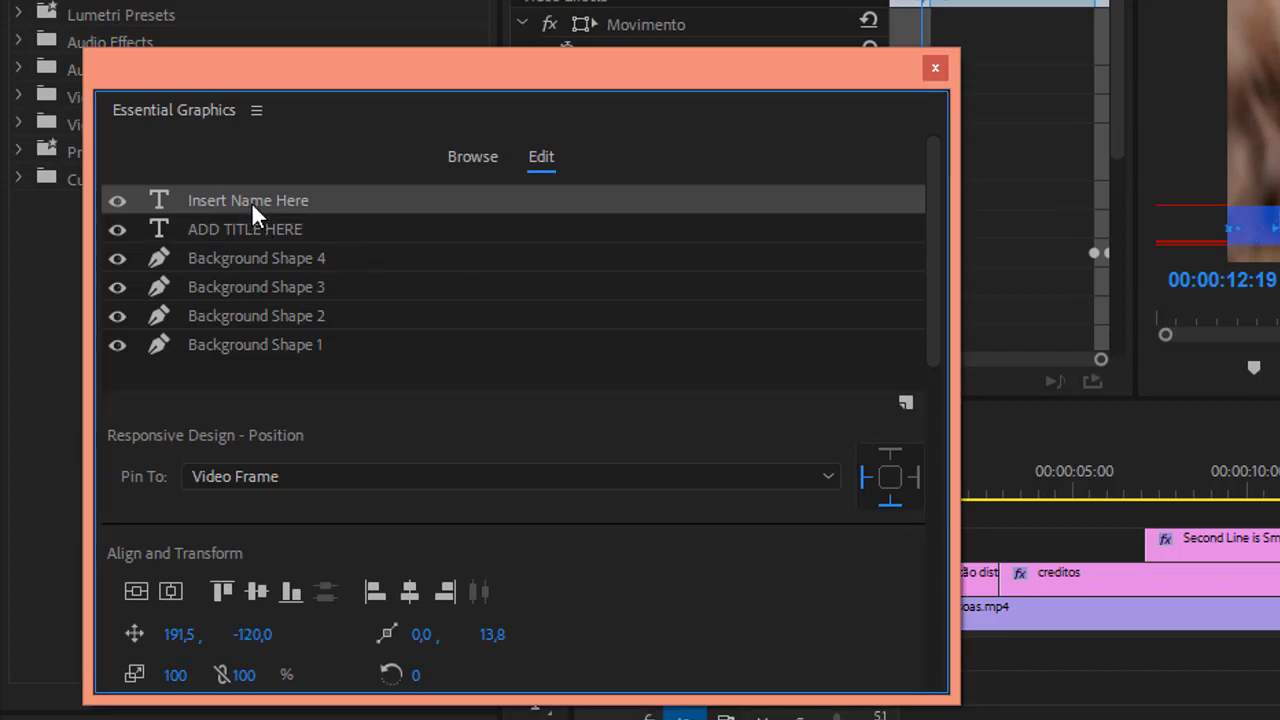
pyautogui.click(233, 258)
pyautogui.click(231, 287)
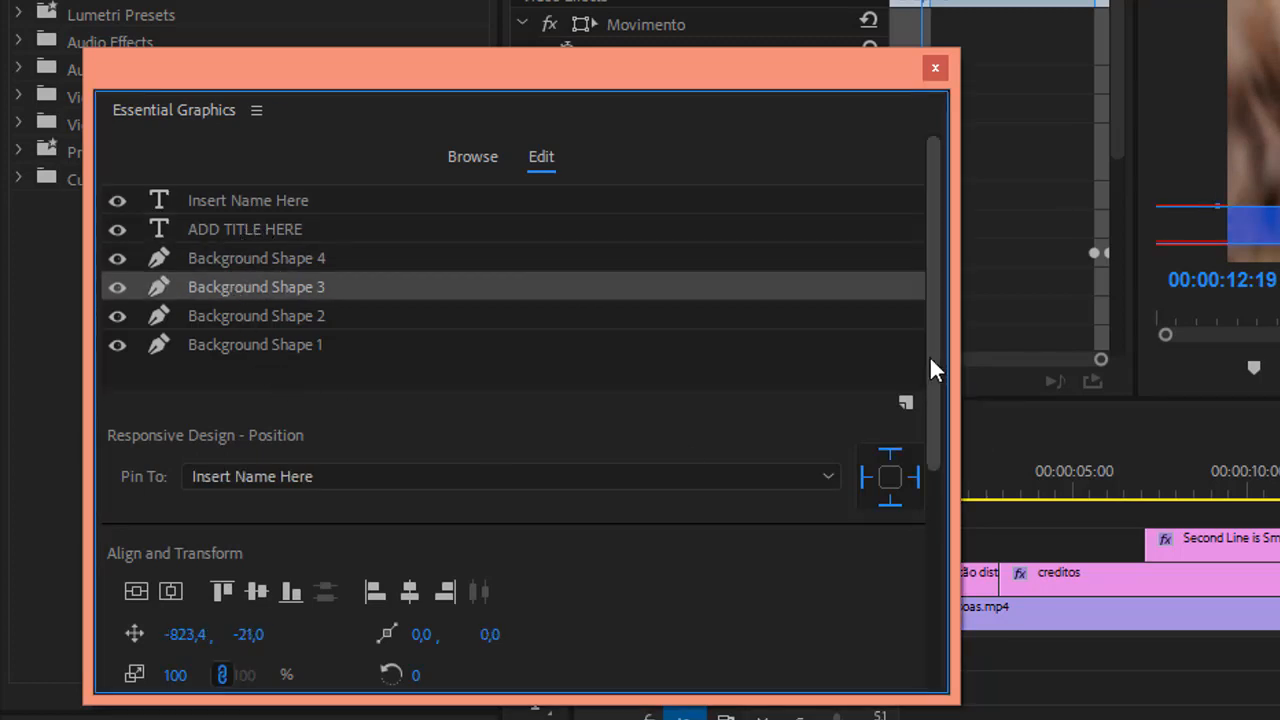
pyautogui.moveTo(929, 355); pyautogui.dragTo(944, 292)
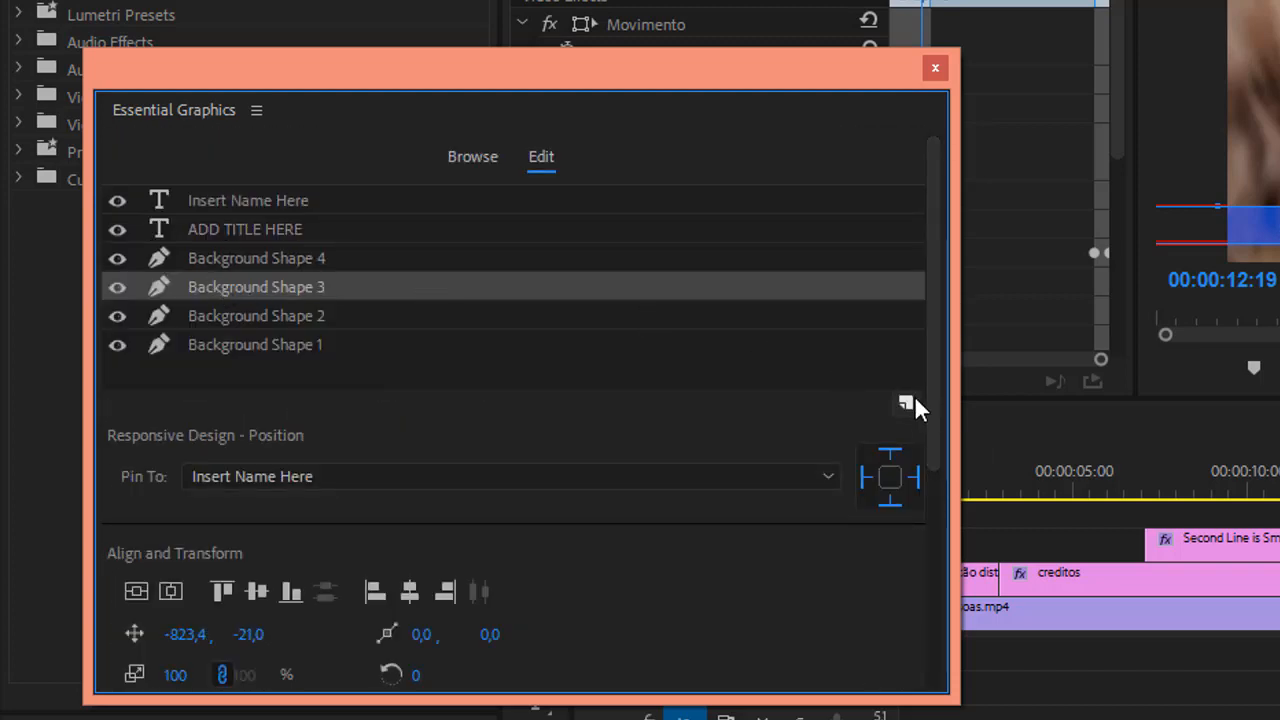
pyautogui.click(906, 403)
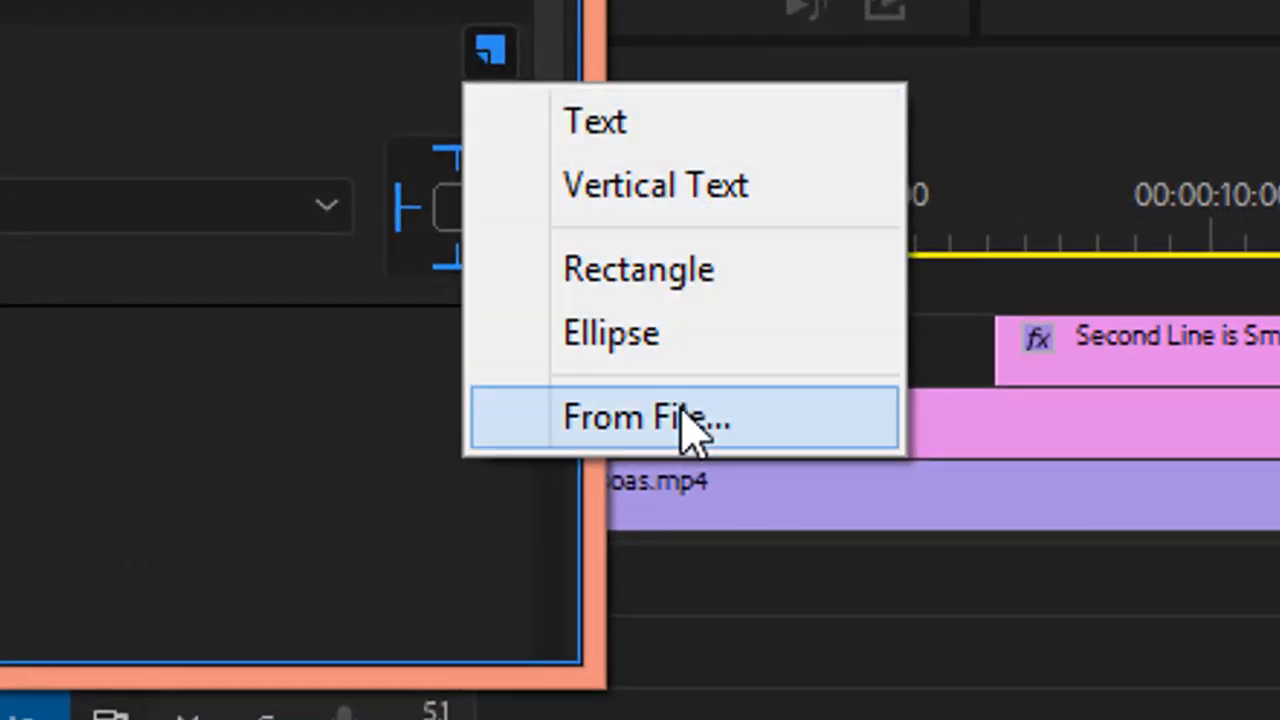
# - Close the Essential Graphics panel and delete the Insert Name Here clip from track V3
pyautogui.click(580, 190)
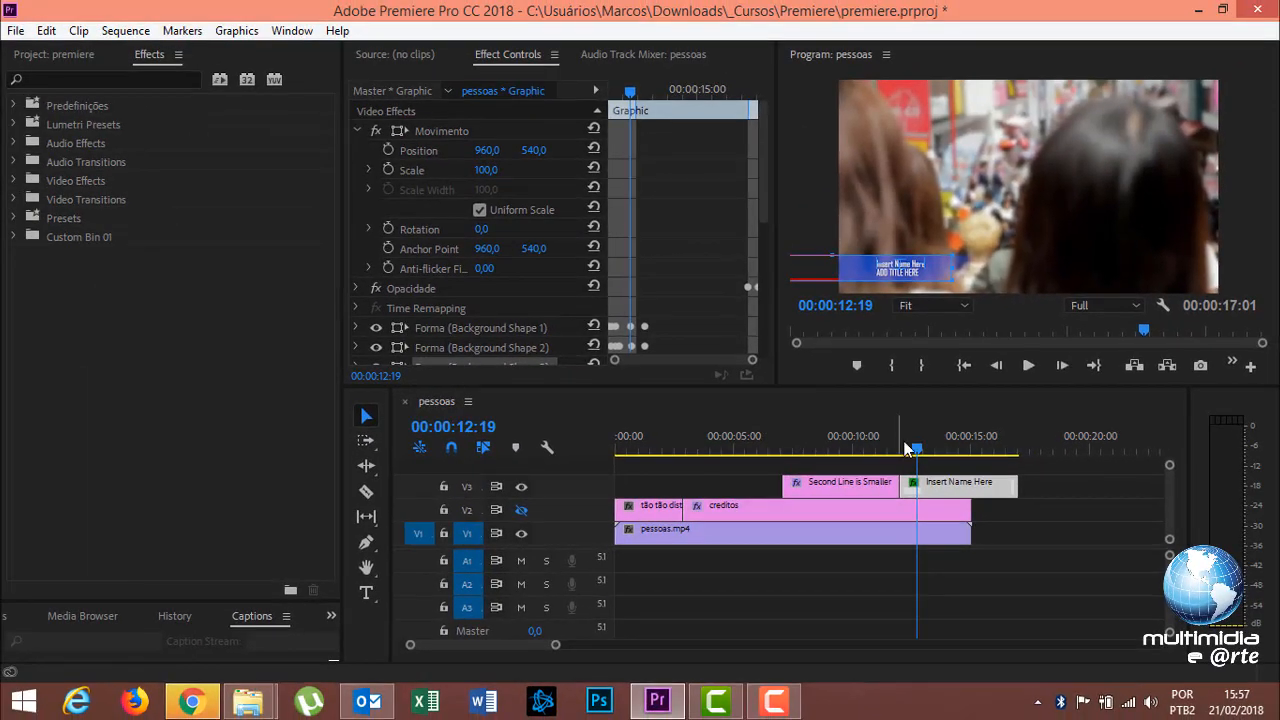
pyautogui.click(940, 485)
pyautogui.press('Delete')
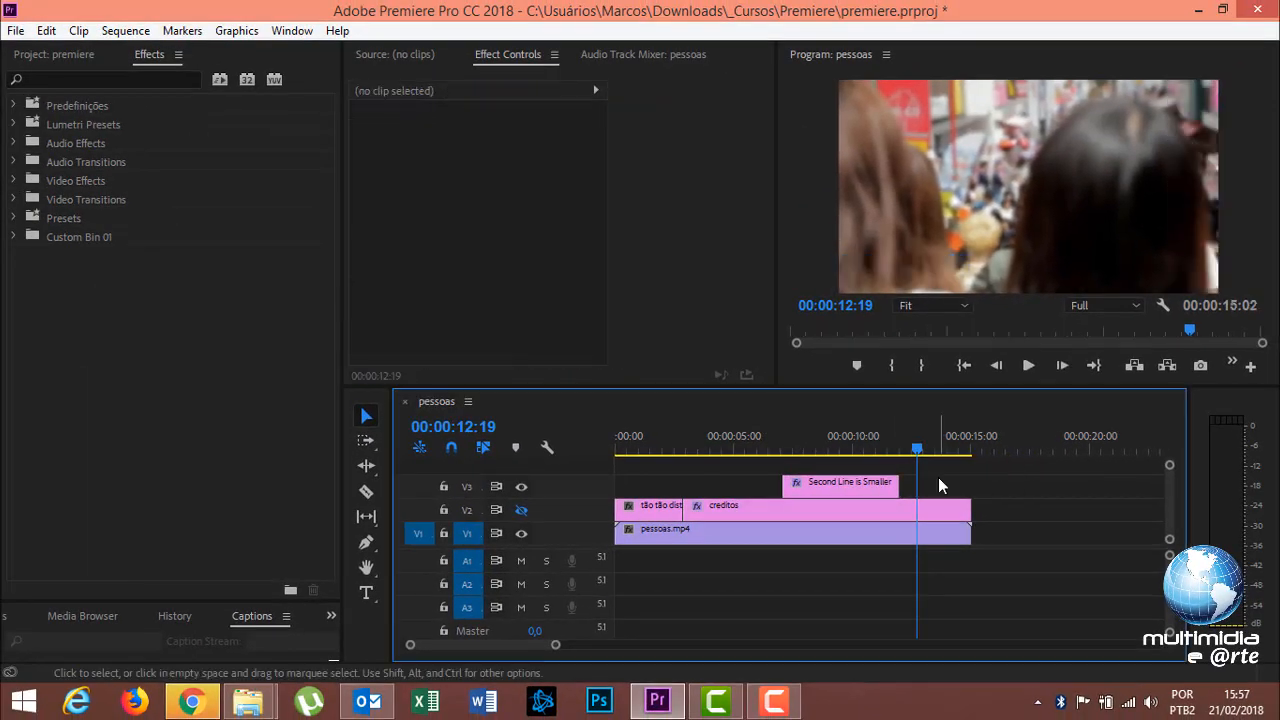
# - Open the Essential Graphics panel again at its root template folder
pyautogui.click(292, 30)
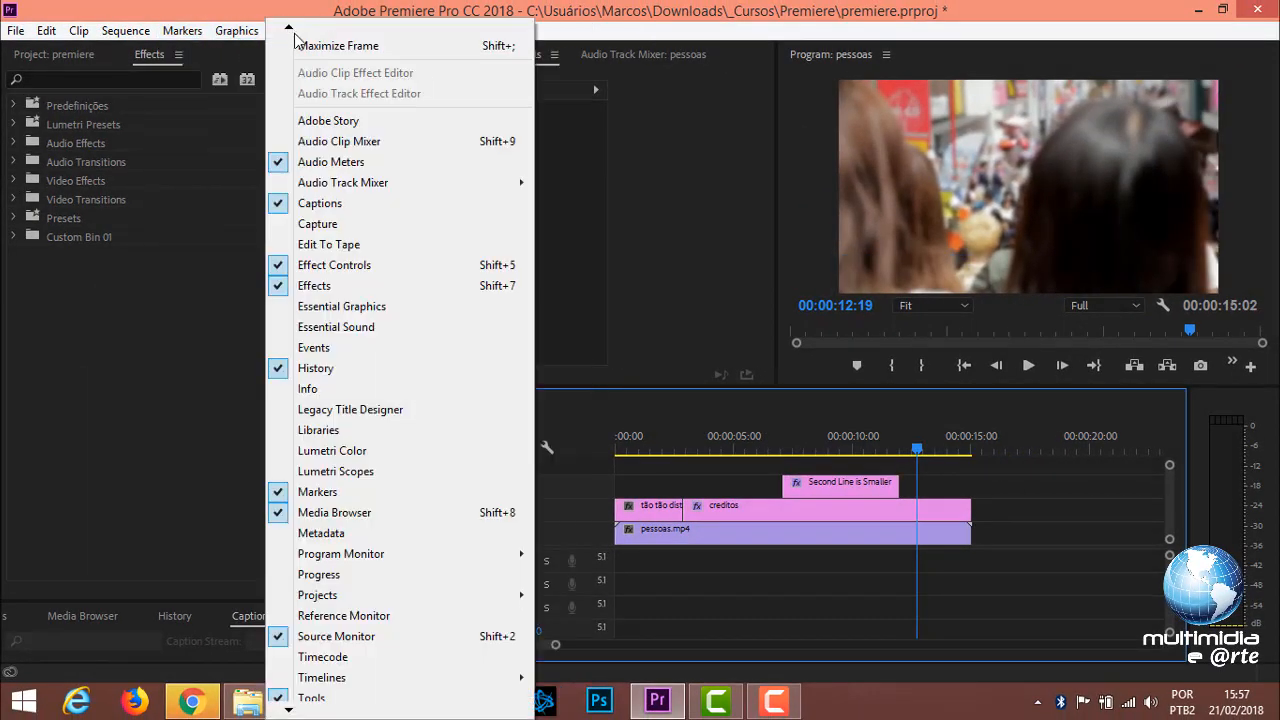
pyautogui.click(351, 308)
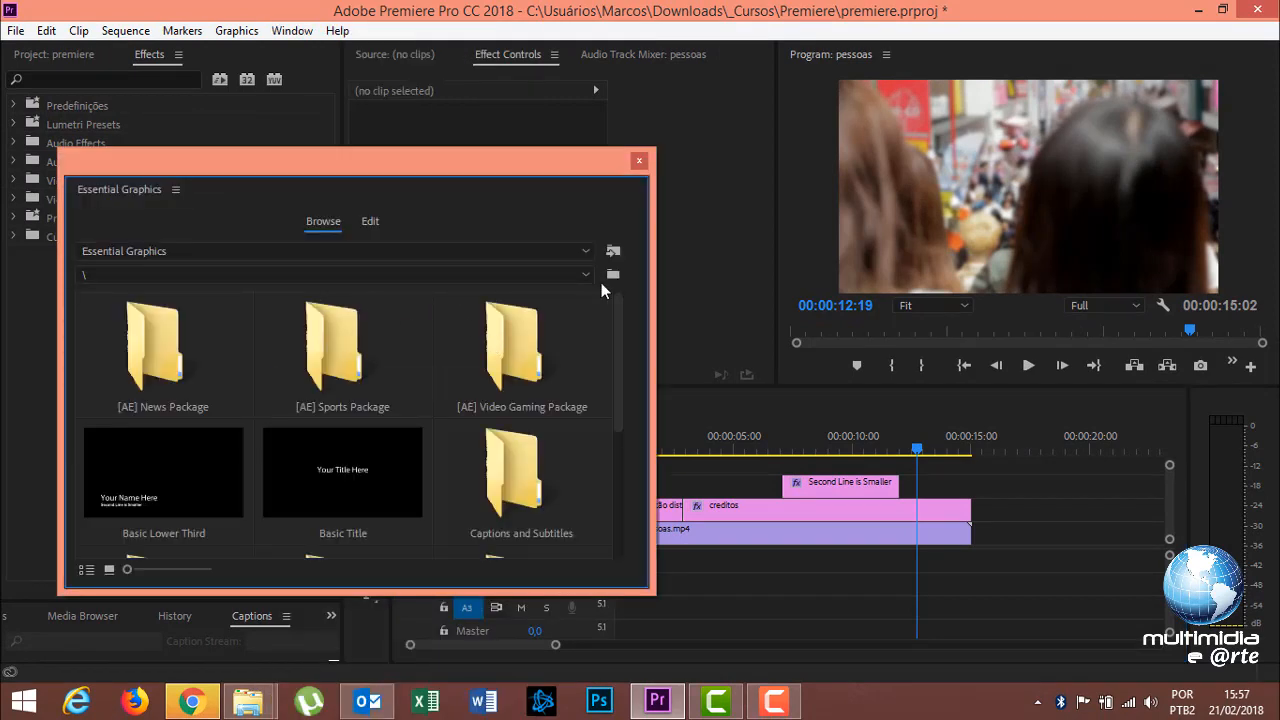
# - Place the Classic Logo Presents template from the Titles folder on track V3 directly after the Second Line is Smaller title
pyautogui.moveTo(621, 327); pyautogui.dragTo(642, 486)
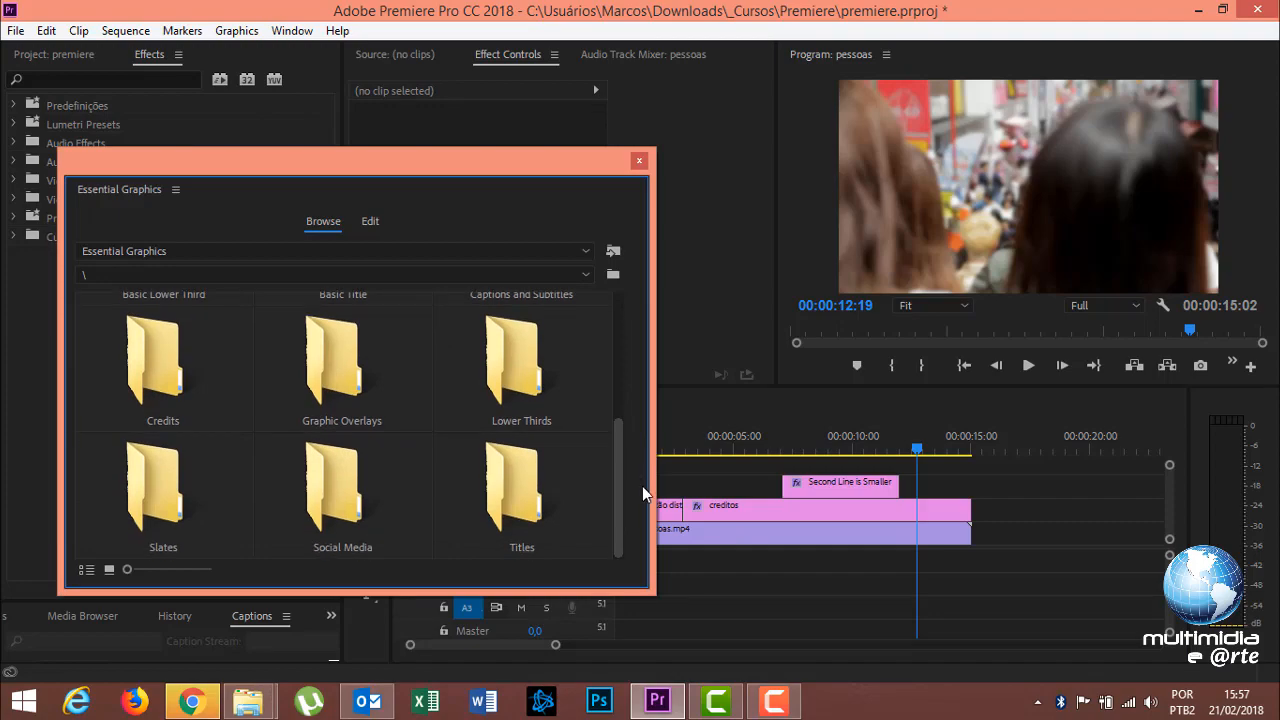
pyautogui.doubleClick(513, 500)
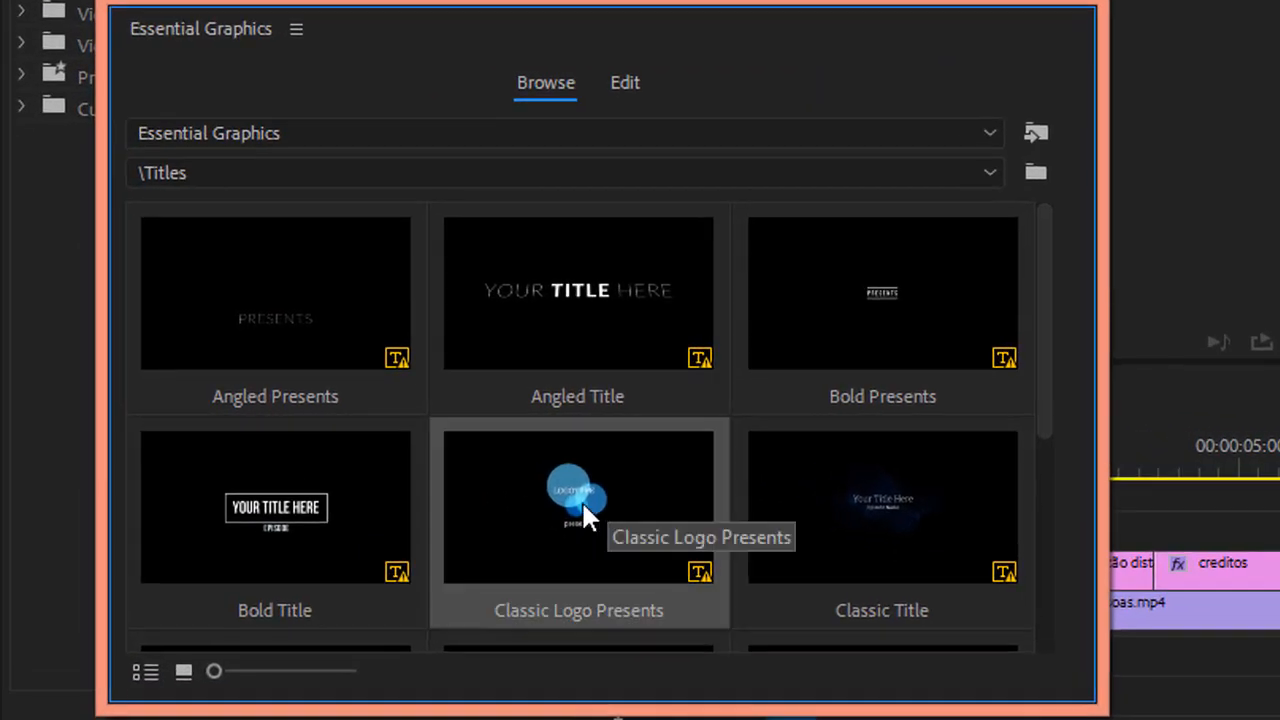
pyautogui.moveTo(583, 508); pyautogui.dragTo(1112, 503)
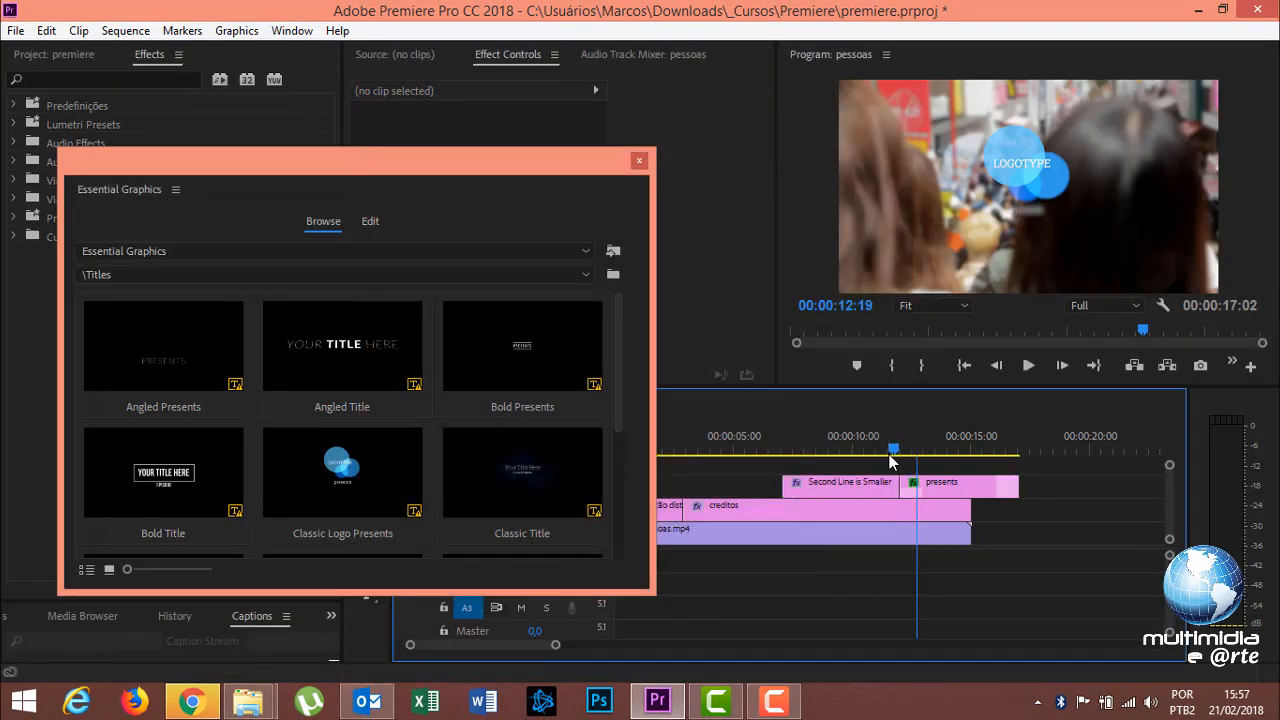
# - Play back the logo title and examine its presents text and Logo_Dummy layers
pyautogui.click(1028, 366)
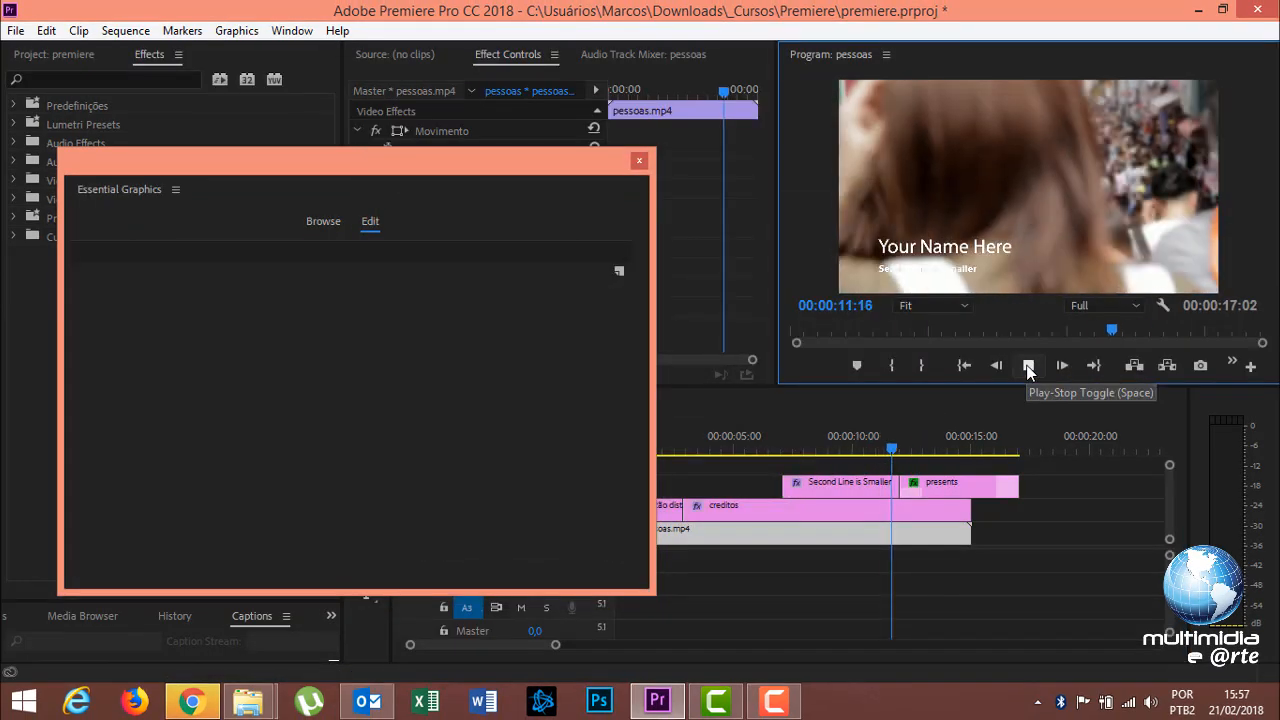
pyautogui.click(1028, 366)
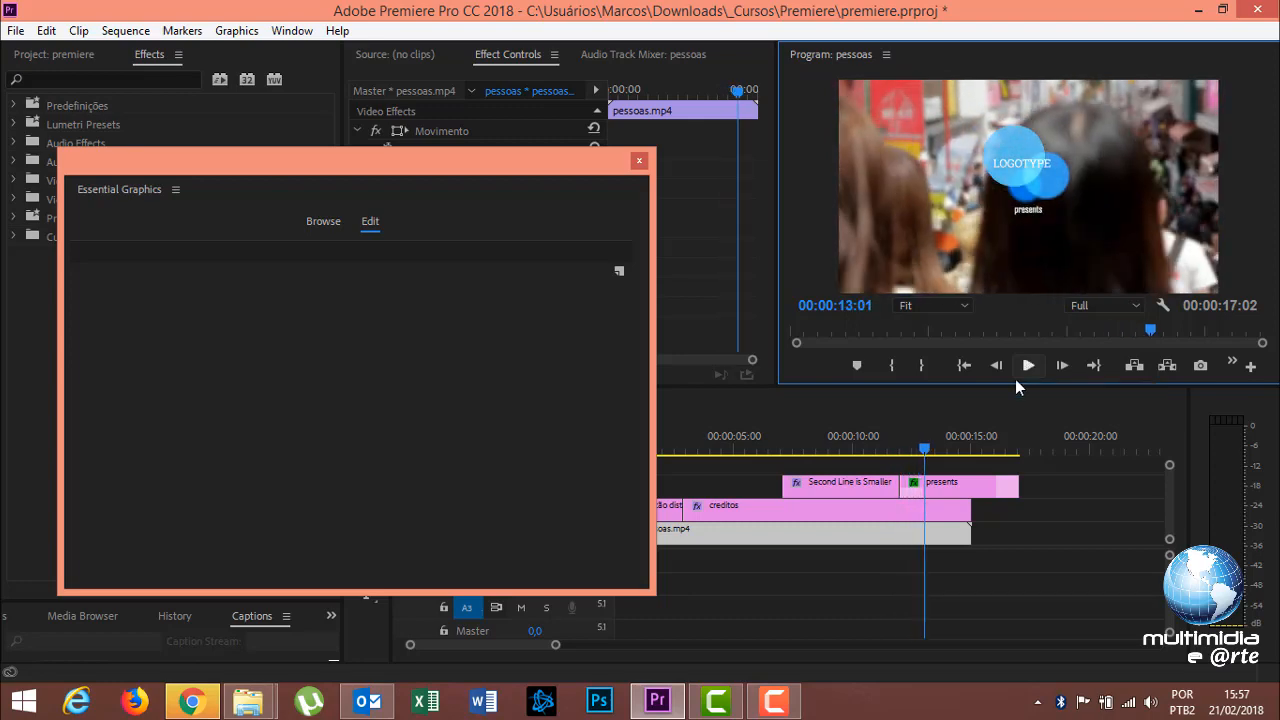
pyautogui.click(945, 488)
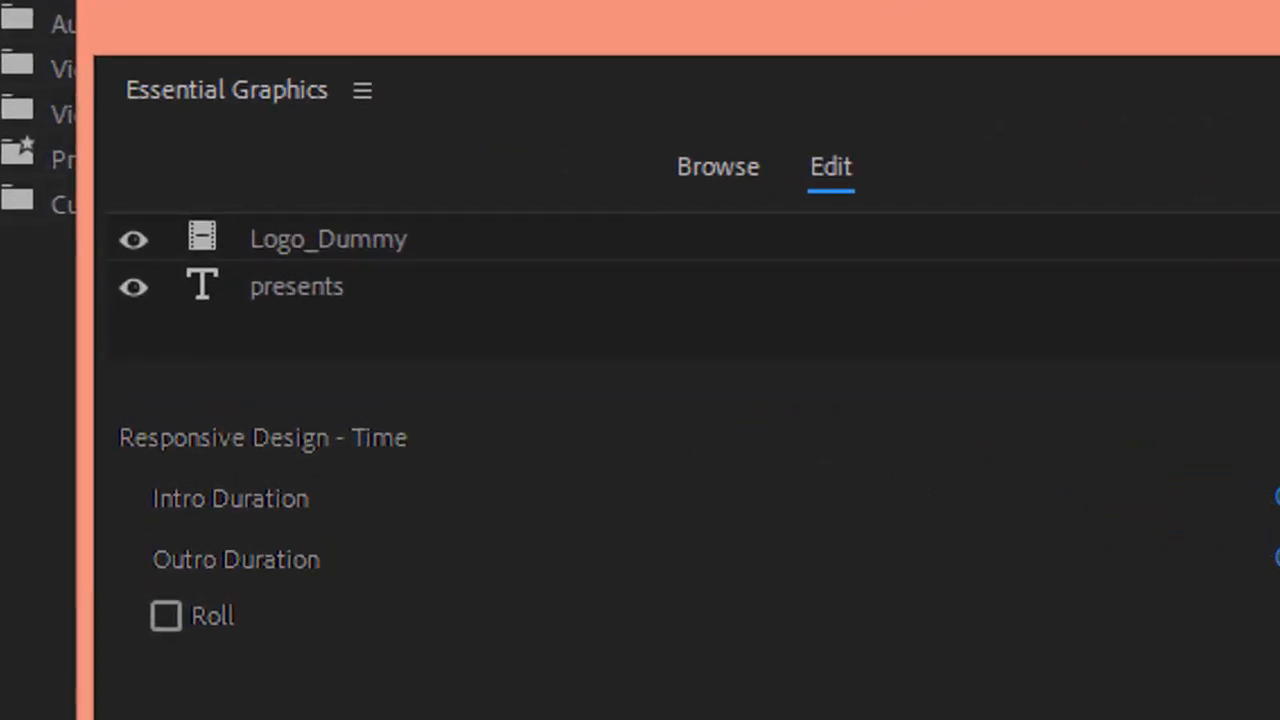
pyautogui.click(320, 288)
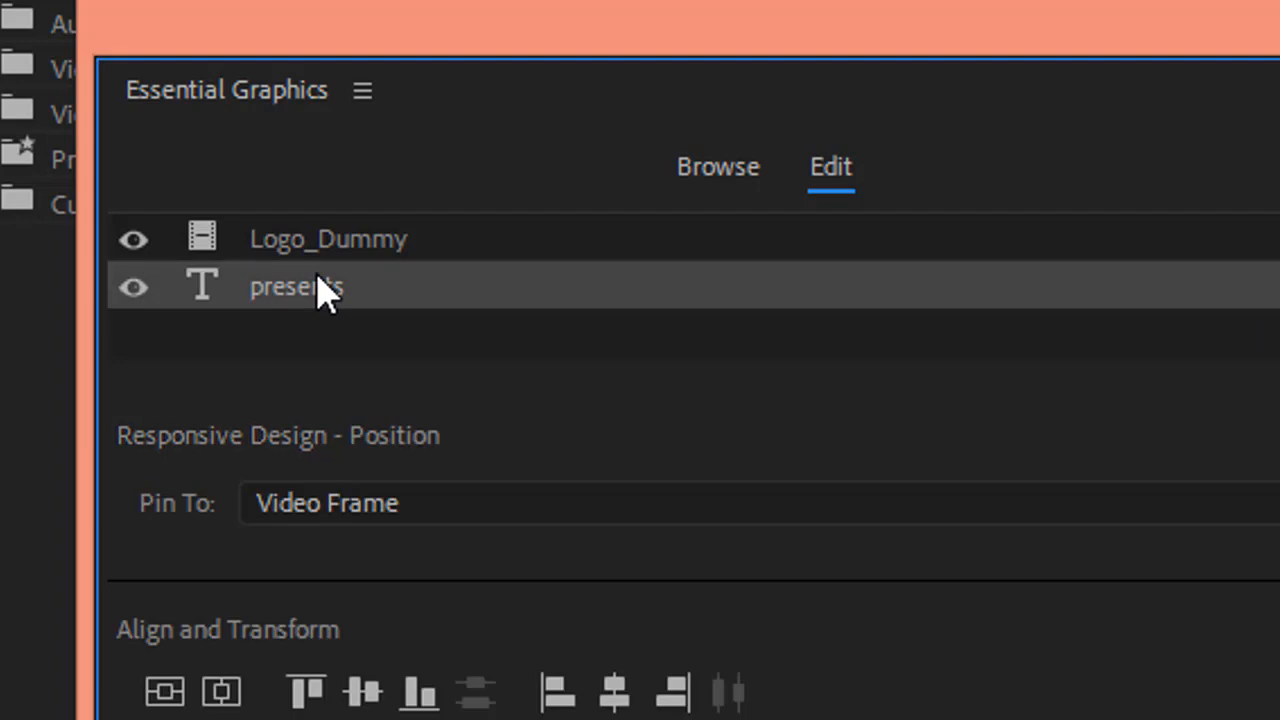
pyautogui.click(329, 255)
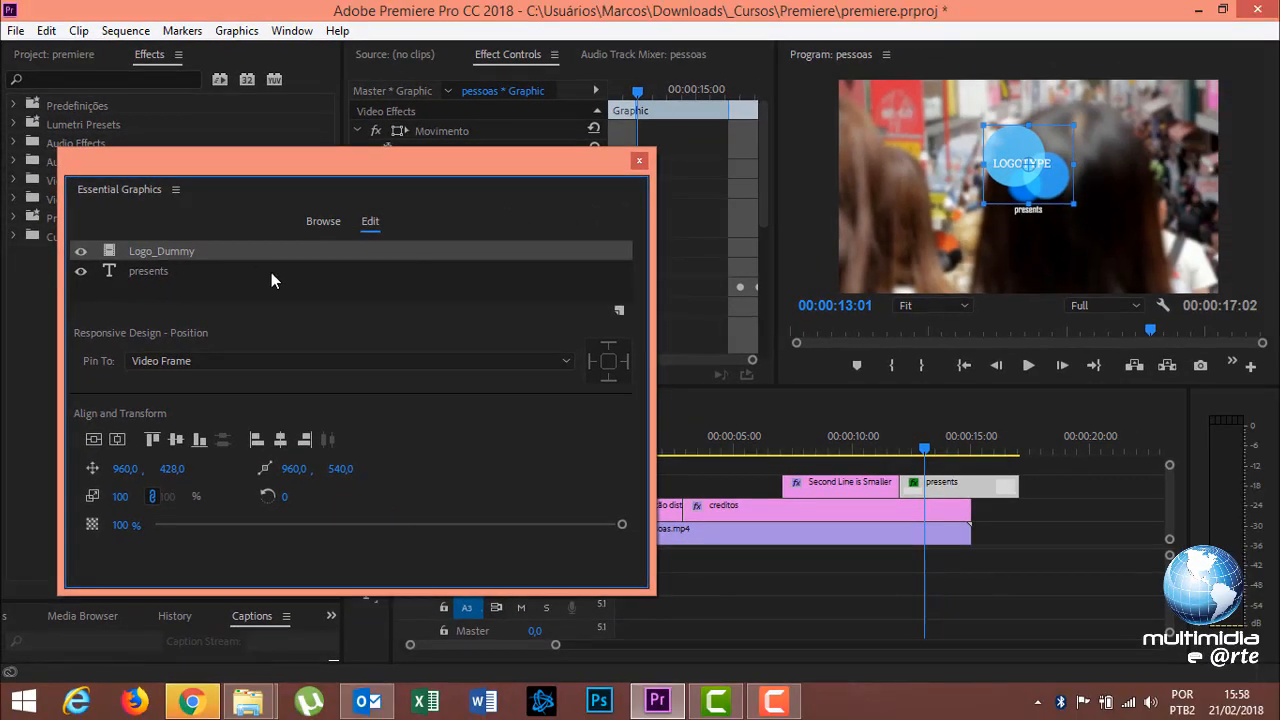
# - Add a rectangle layer, shape it into a wide bar at about 670,8, 621,0, and order it beneath the presents text layer
pyautogui.click(620, 313)
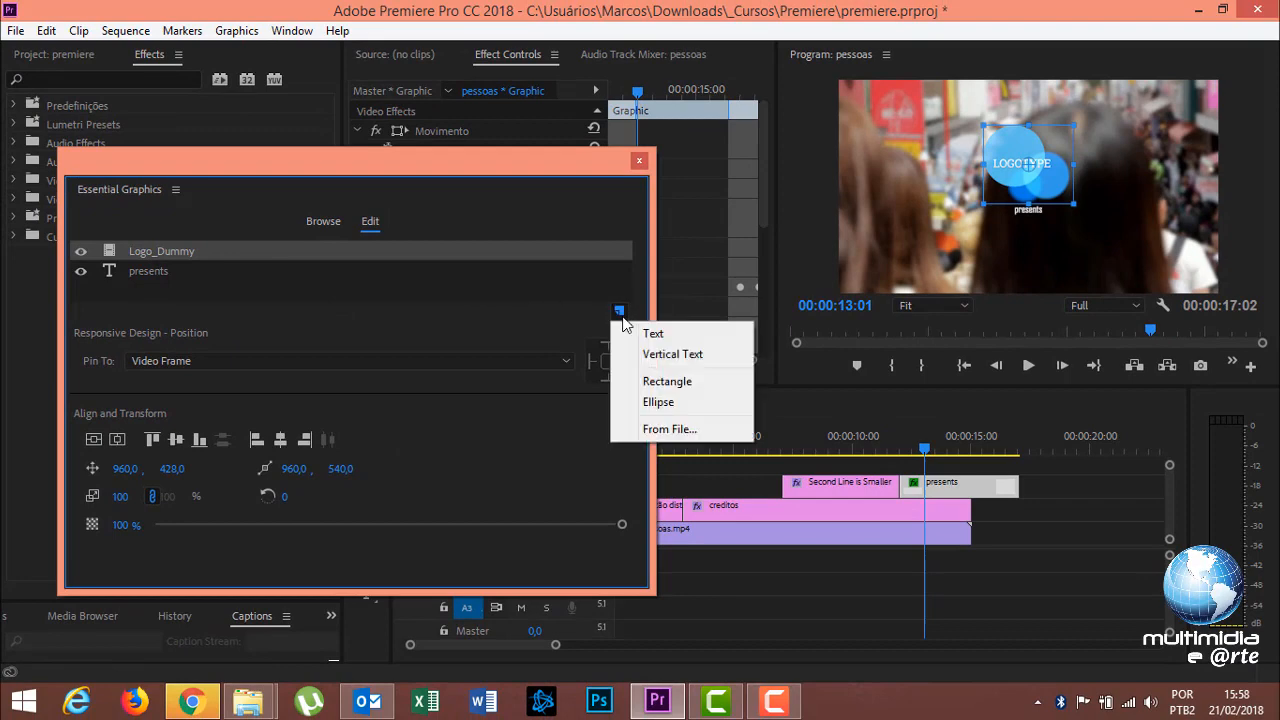
pyautogui.click(660, 384)
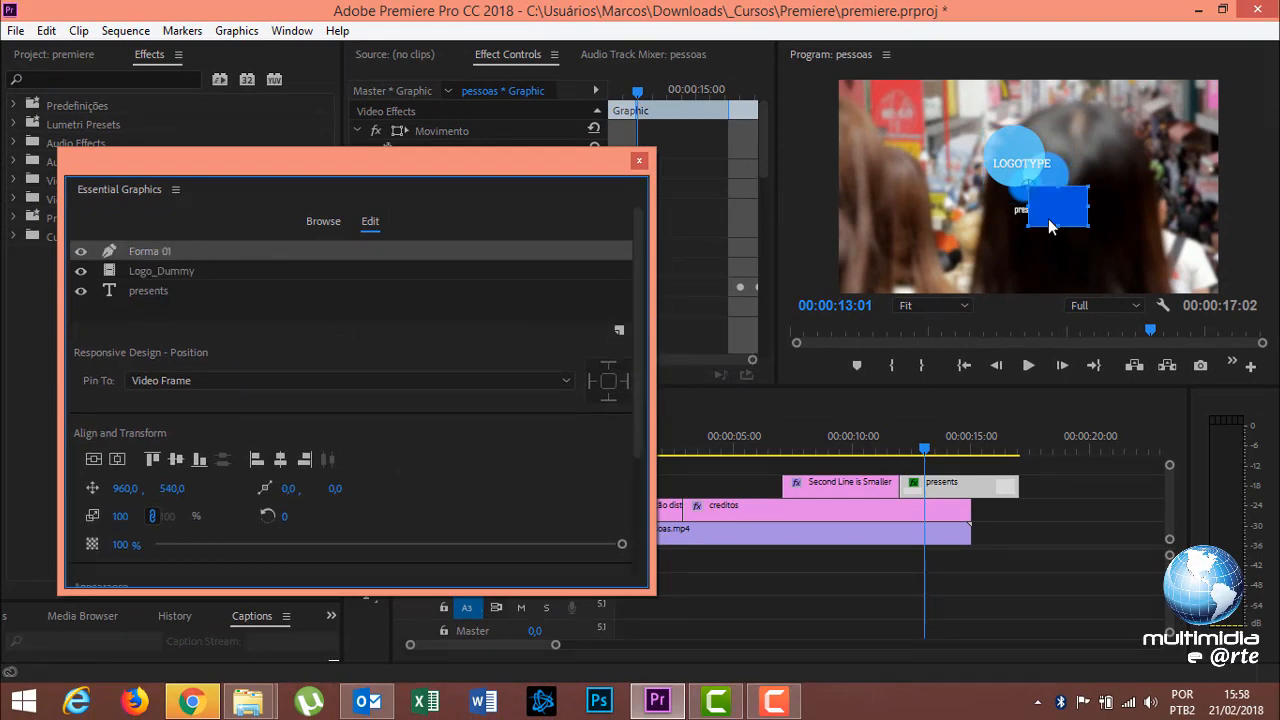
pyautogui.moveTo(1050, 227)
pyautogui.mouseDown()
pyautogui.moveTo(1023, 234)
pyautogui.moveTo(1062, 211)
pyautogui.moveTo(1120, 210)
pyautogui.moveTo(1036, 219)
pyautogui.mouseUp()
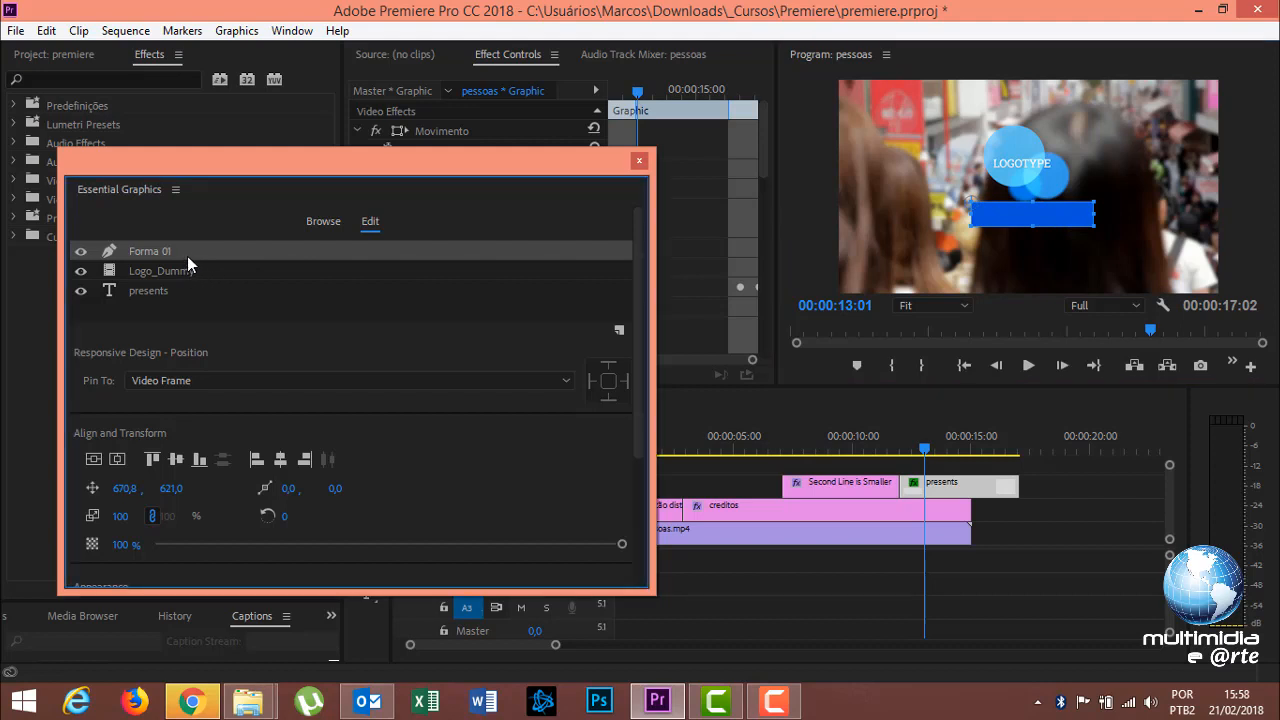
pyautogui.moveTo(187, 257); pyautogui.dragTo(194, 298)
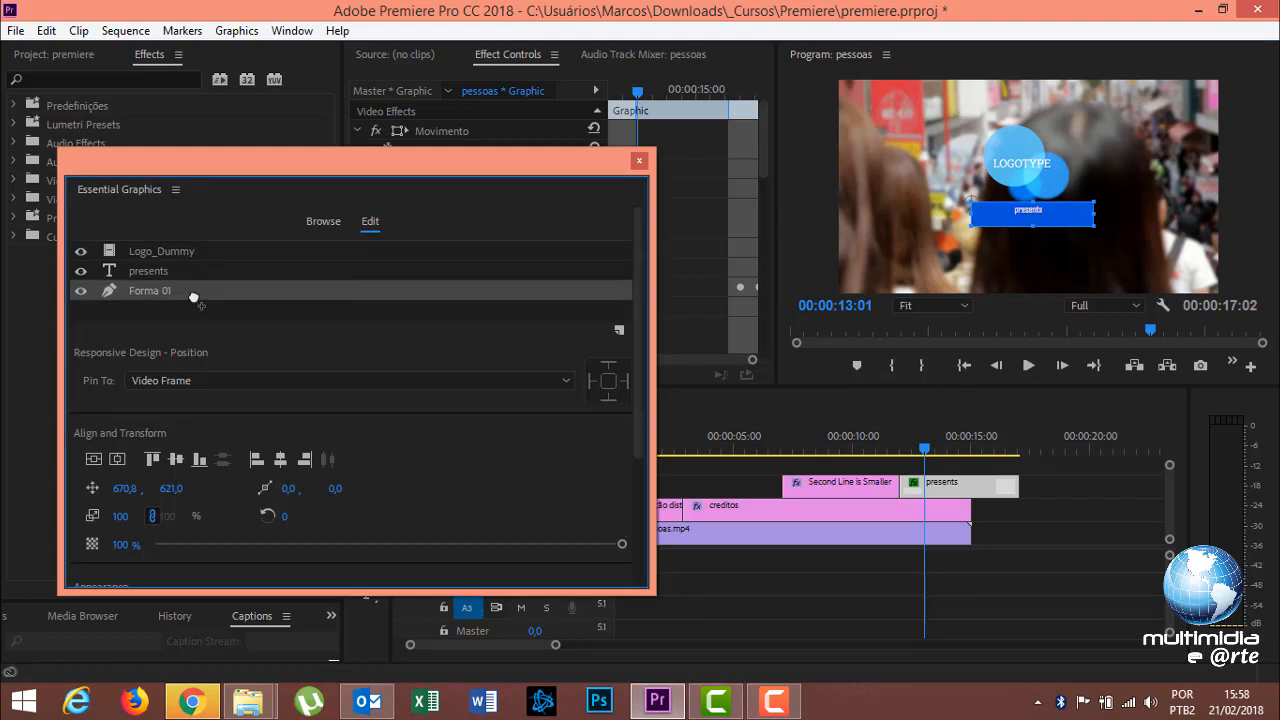
# - Examine the rectangle layer's alignment, transform and appearance settings
pyautogui.scroll(-4, 270, 424)
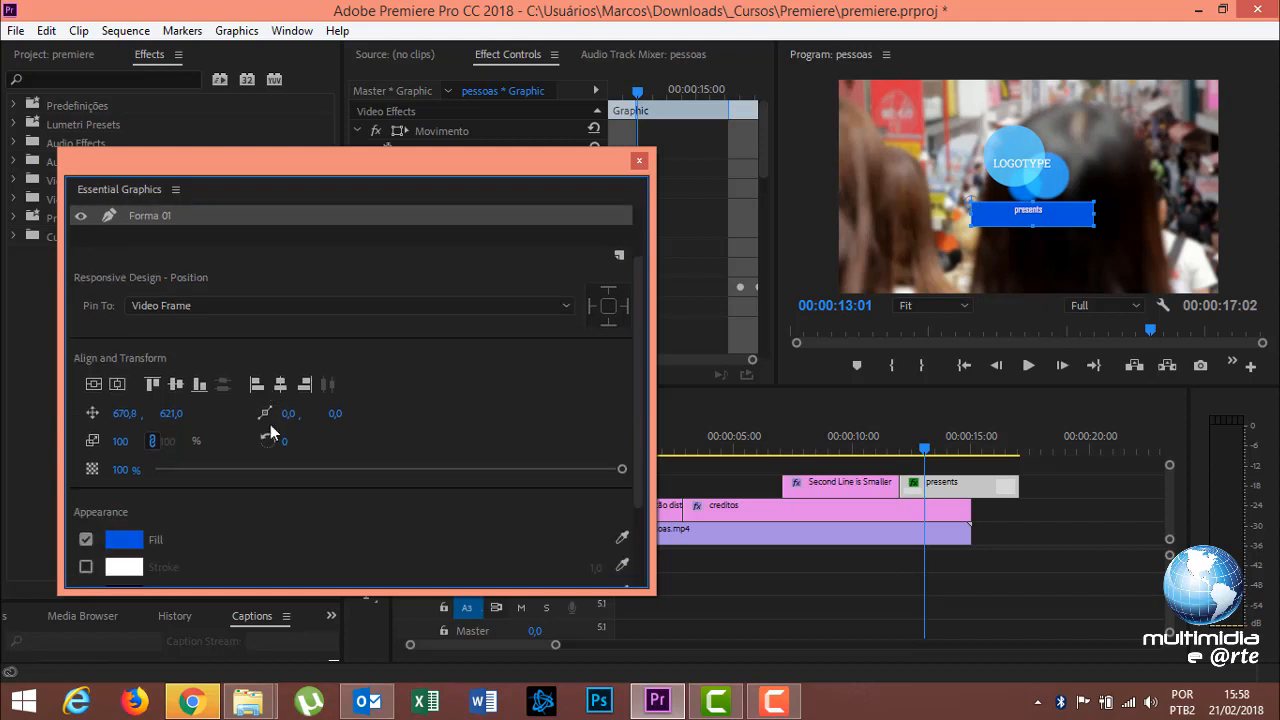
pyautogui.scroll(-1, 284, 425)
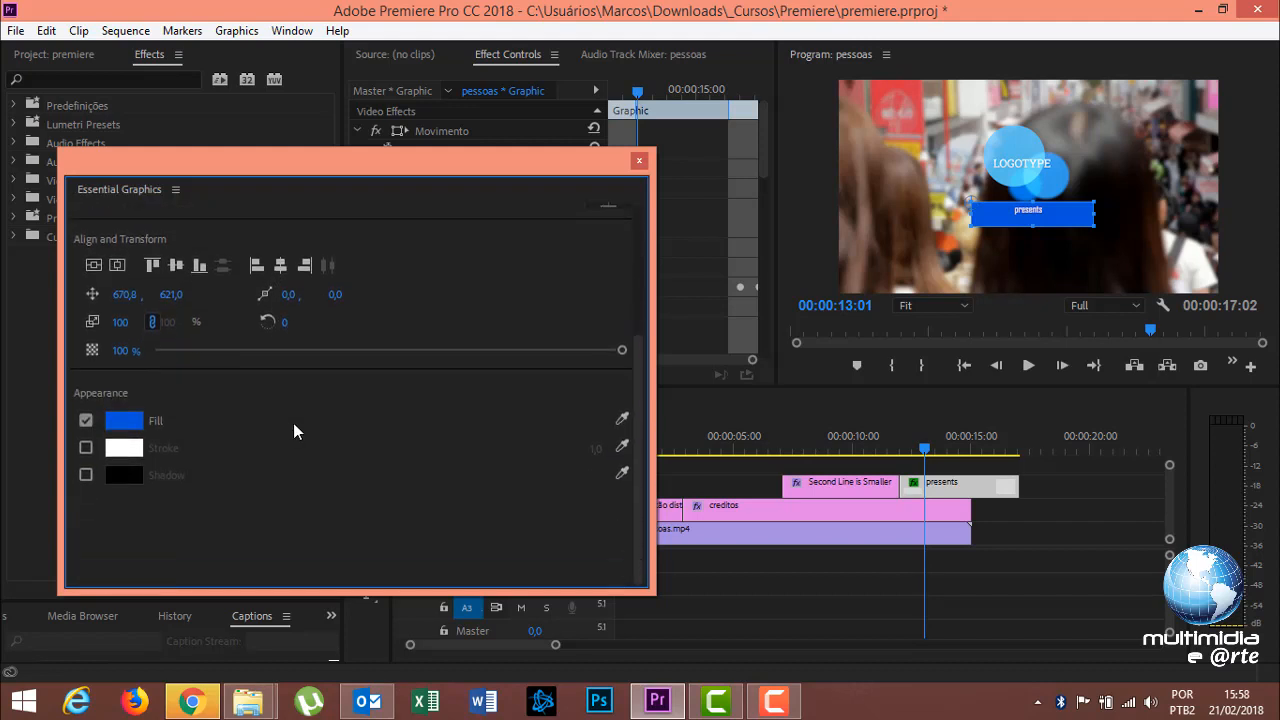
pyautogui.scroll(4, 170, 275)
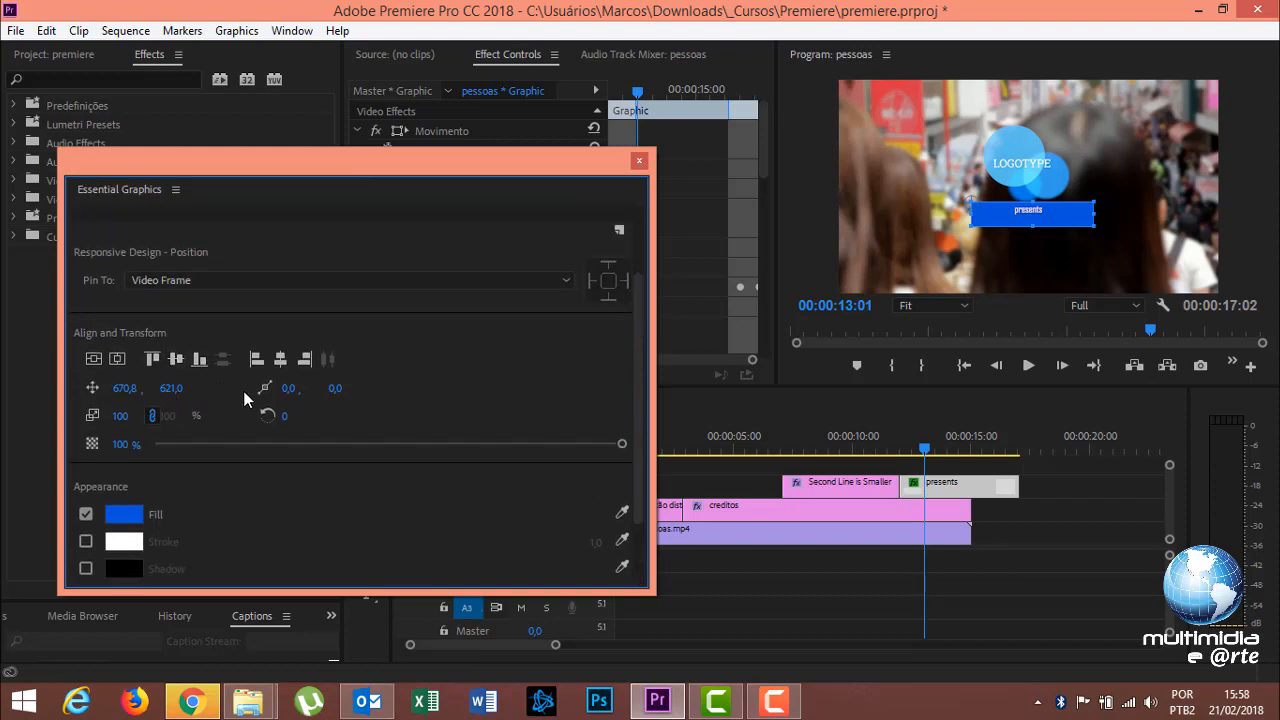
pyautogui.scroll(-4, 125, 273)
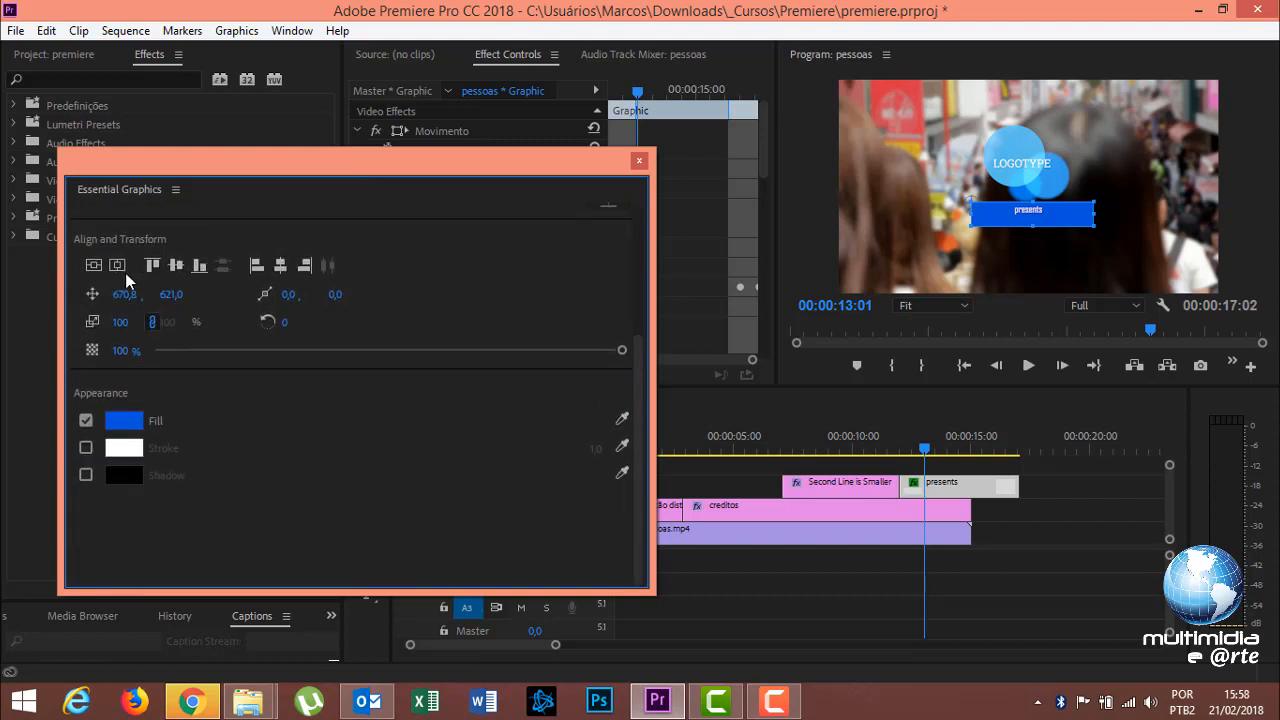
pyautogui.scroll(5, 223, 300)
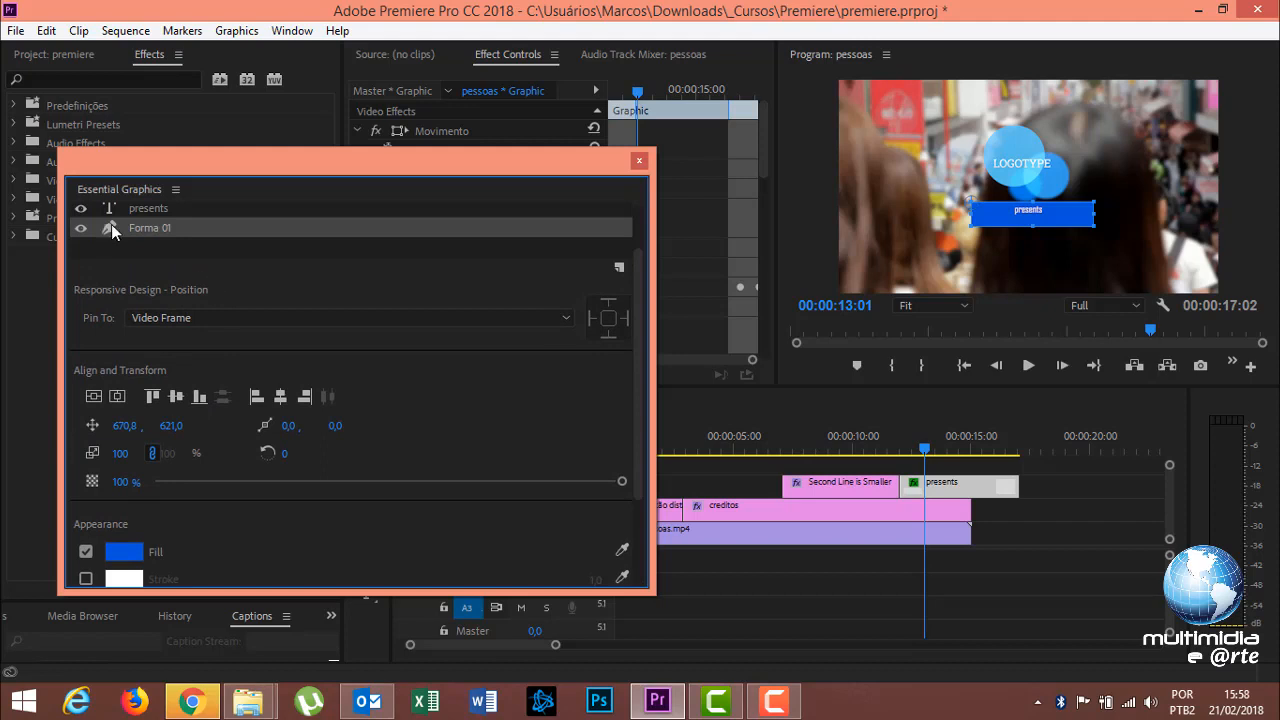
# - Close the Essential Graphics panel and pull the blue bar's lower-right corner inward with the Pen tool to slant its end
pyautogui.click(894, 227)
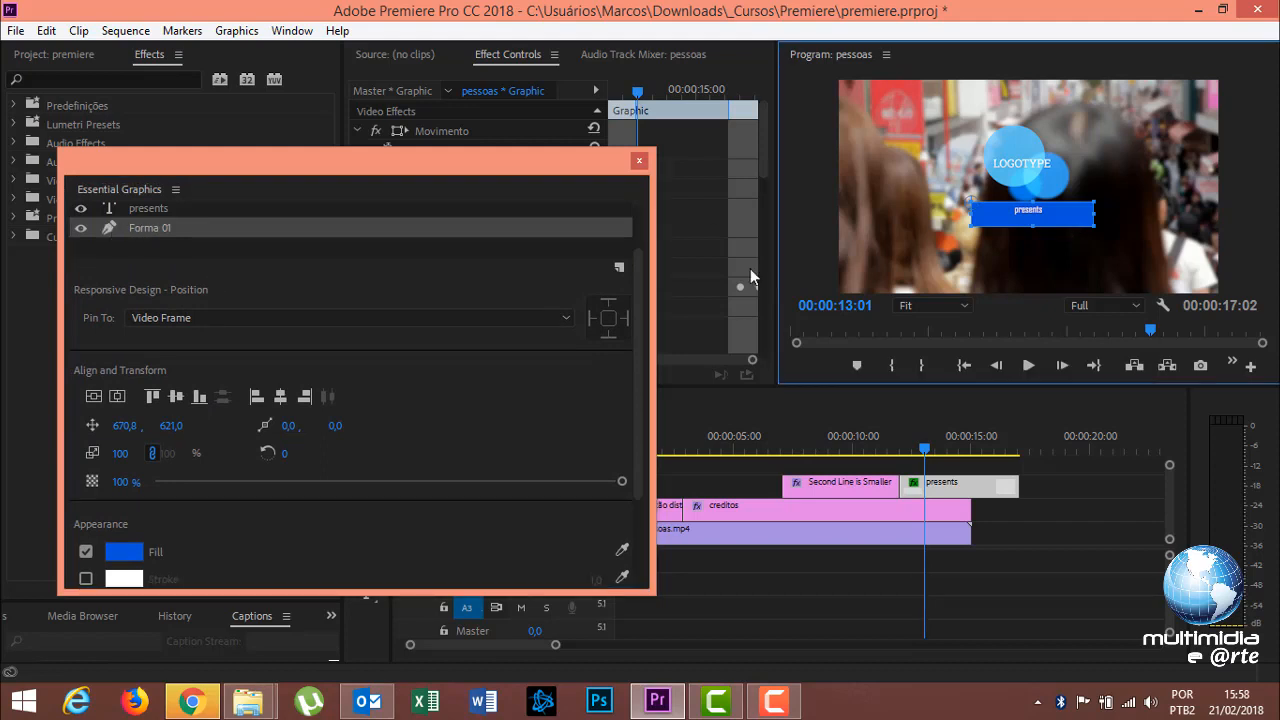
pyautogui.moveTo(571, 178); pyautogui.dragTo(427, 187)
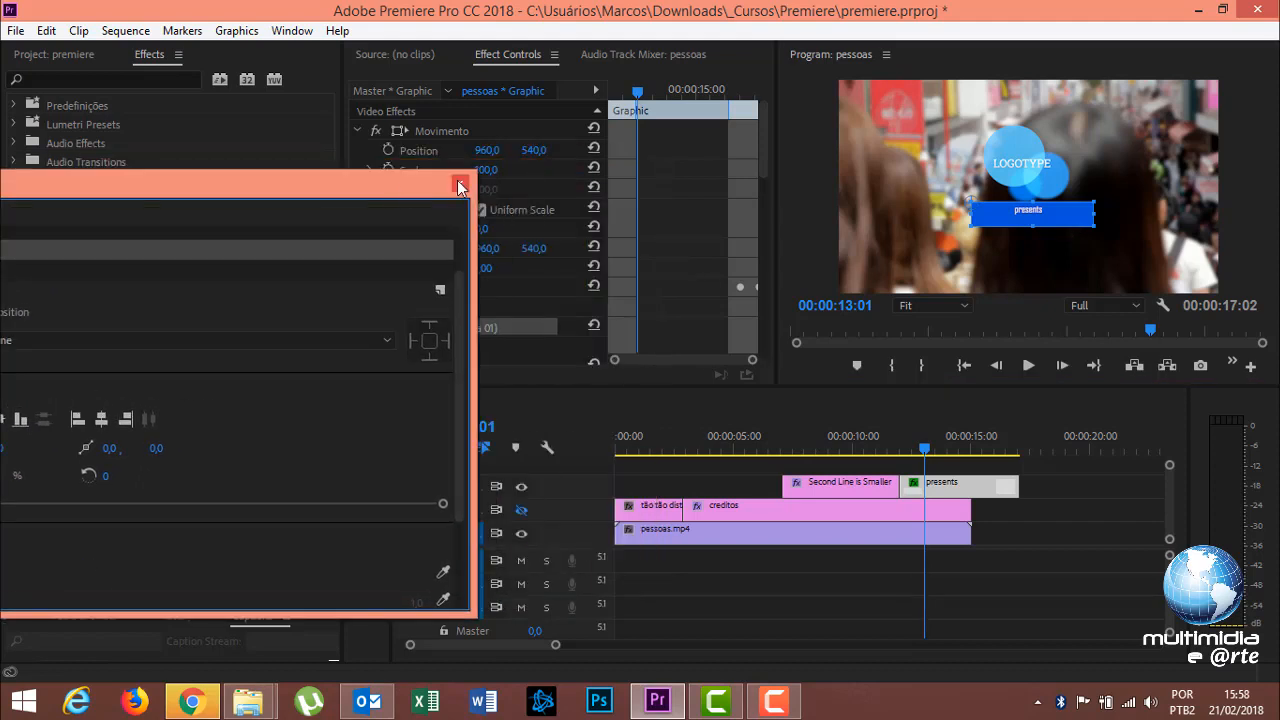
pyautogui.click(460, 186)
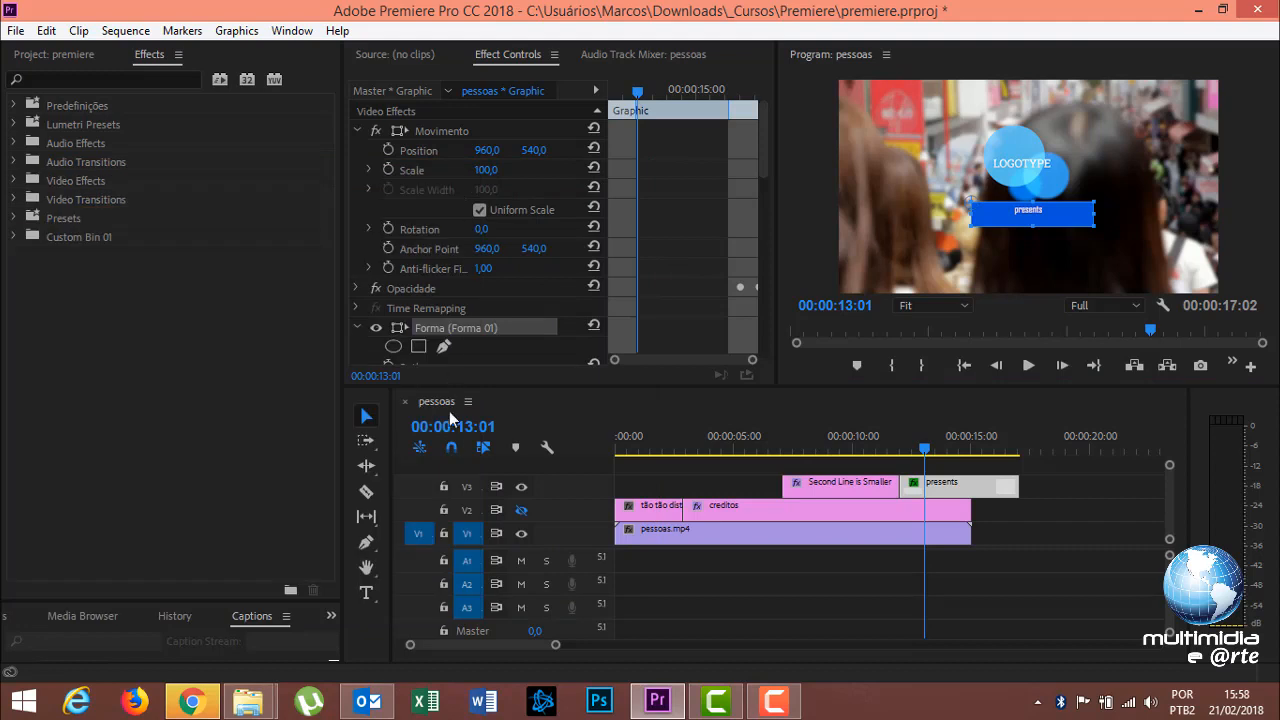
pyautogui.click(366, 542)
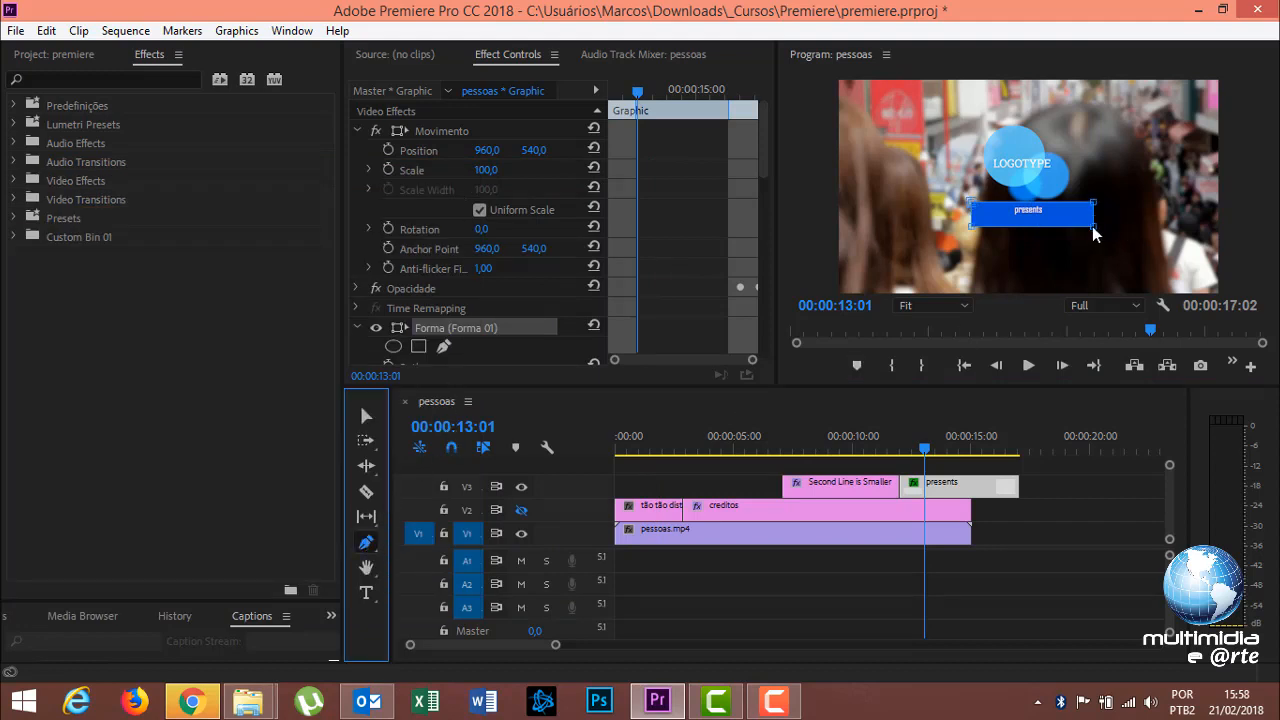
pyautogui.moveTo(1092, 229)
pyautogui.mouseDown()
pyautogui.moveTo(1074, 217)
pyautogui.moveTo(1085, 233)
pyautogui.mouseUp()
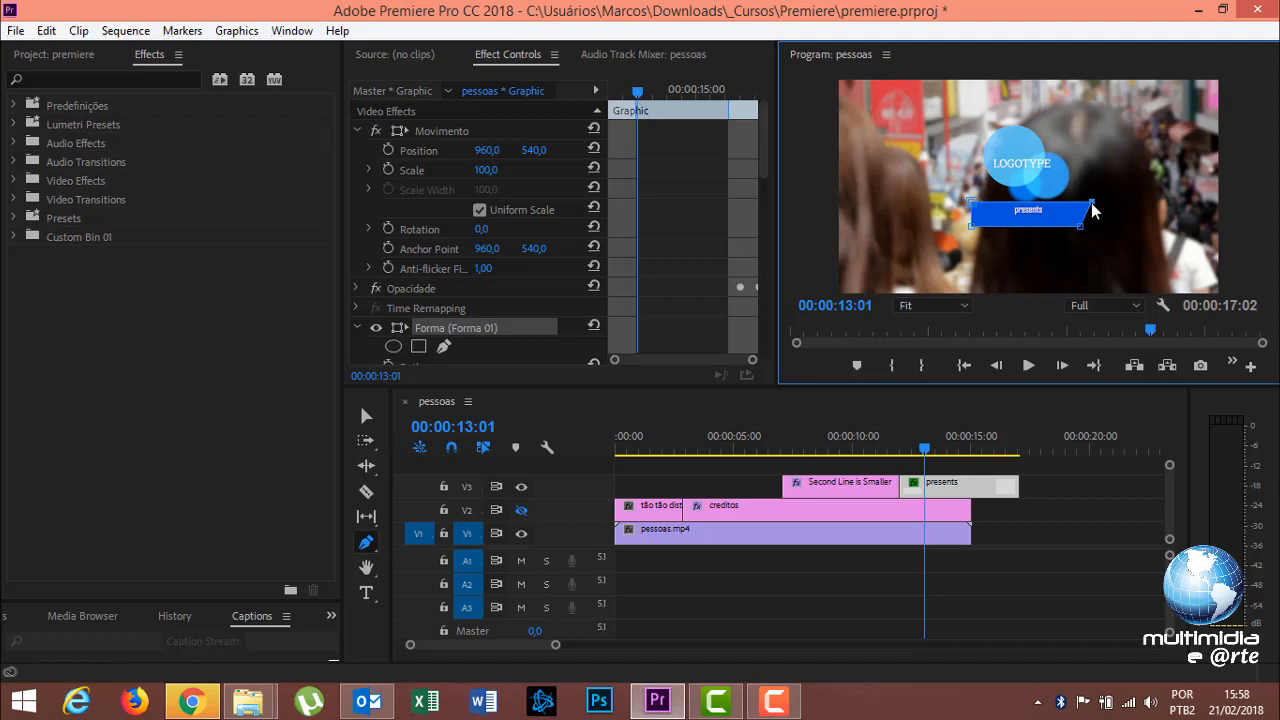
# - Magnify the program view to 100% and shift the bar's lower-right corner point slightly outward and down
pyautogui.press('alt')
pyautogui.click(950, 305)
pyautogui.click(958, 435)
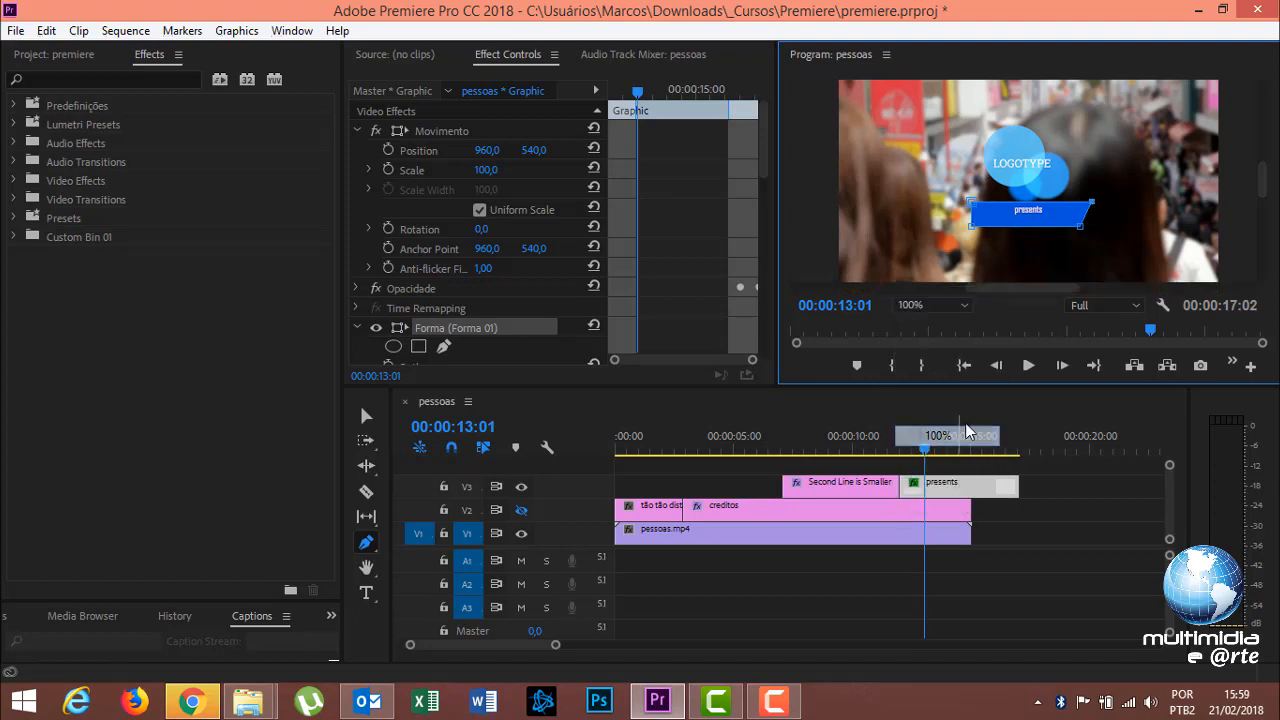
pyautogui.moveTo(1262, 211); pyautogui.dragTo(1262, 246)
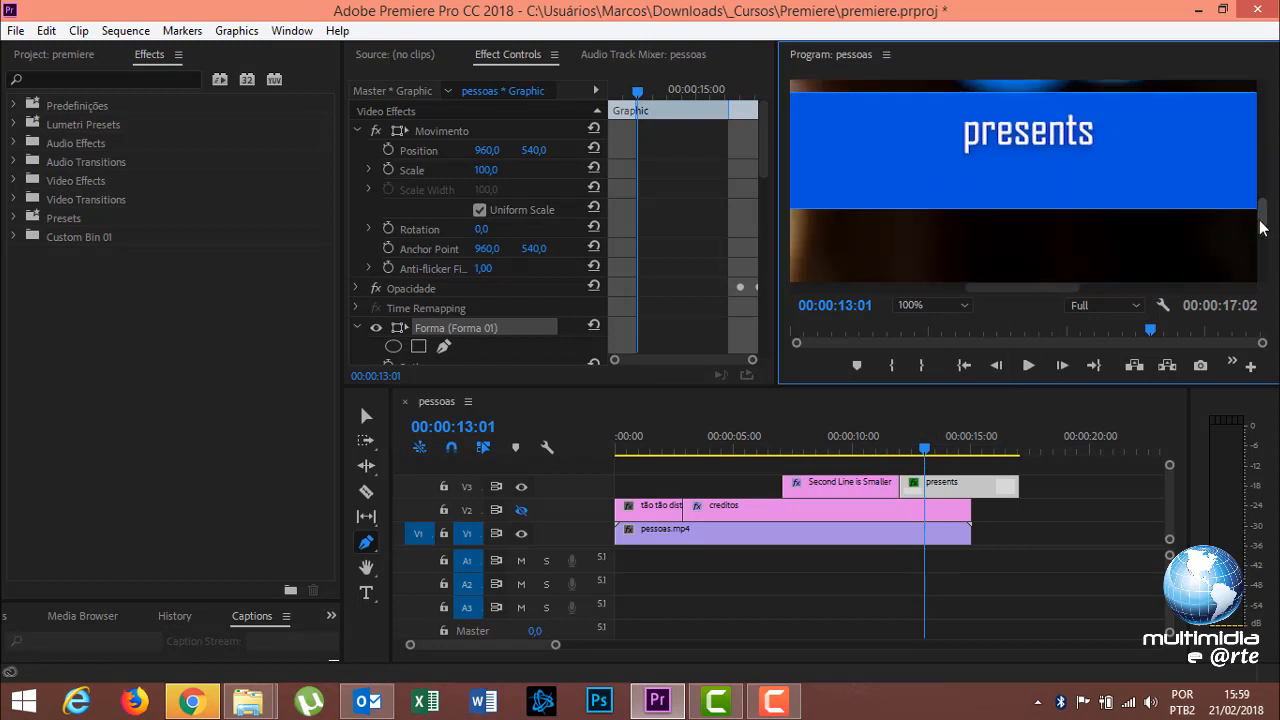
pyautogui.moveTo(1062, 290); pyautogui.dragTo(1134, 285)
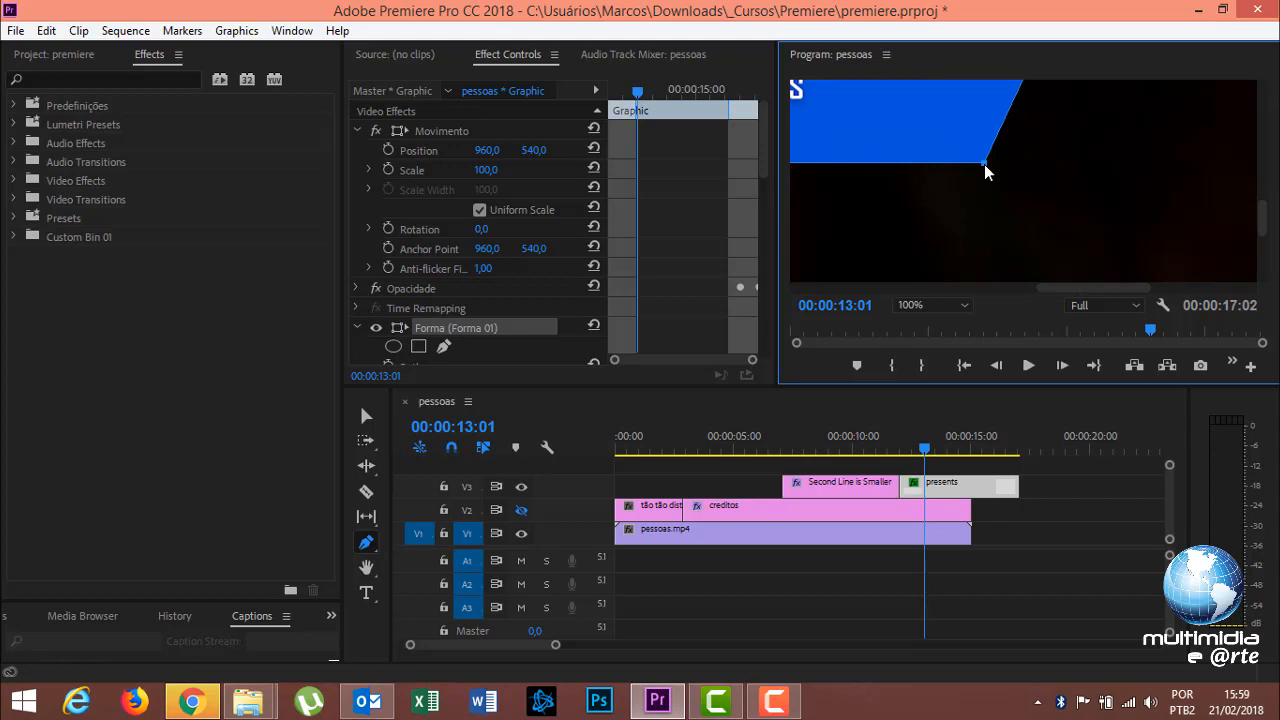
pyautogui.click(985, 166)
pyautogui.hotkey('ctrl', 'z')
pyautogui.moveTo(986, 166); pyautogui.dragTo(1007, 183)
pyautogui.rightClick(1007, 183)
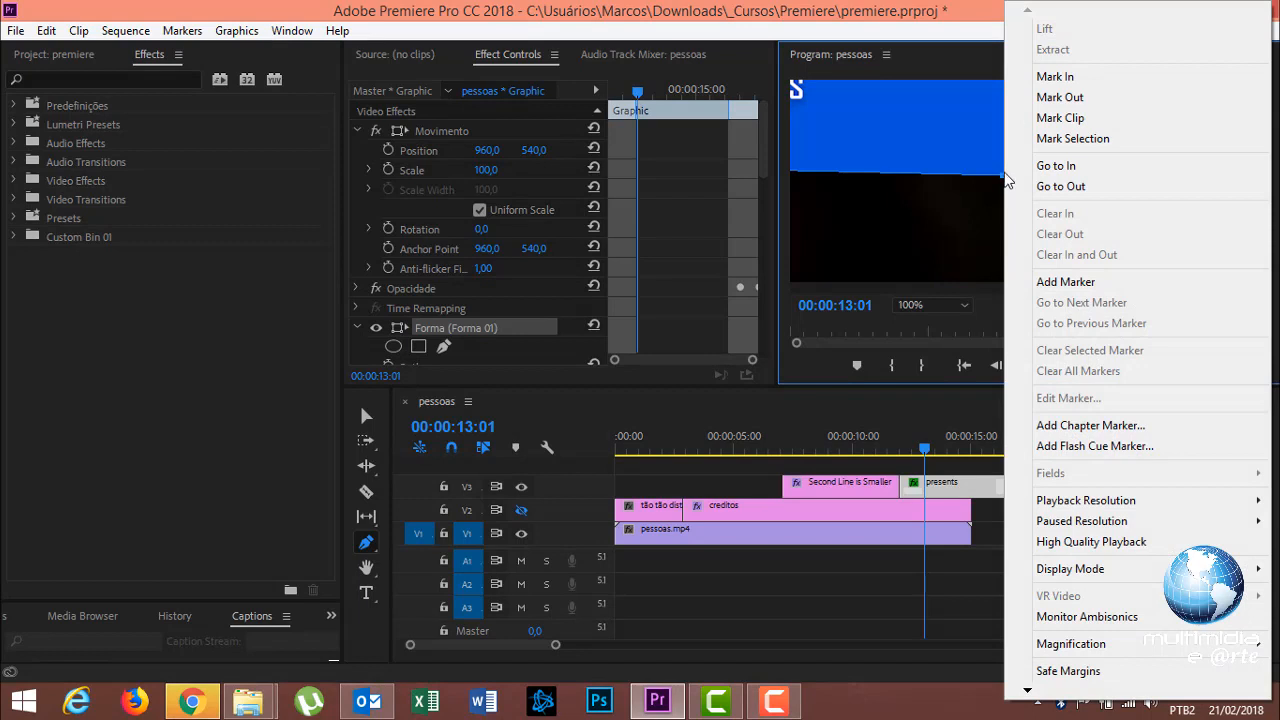
# - Set the program view to 50% and try to add Pen tool points along the bar's slanted edge
pyautogui.click(940, 305)
pyautogui.click(955, 396)
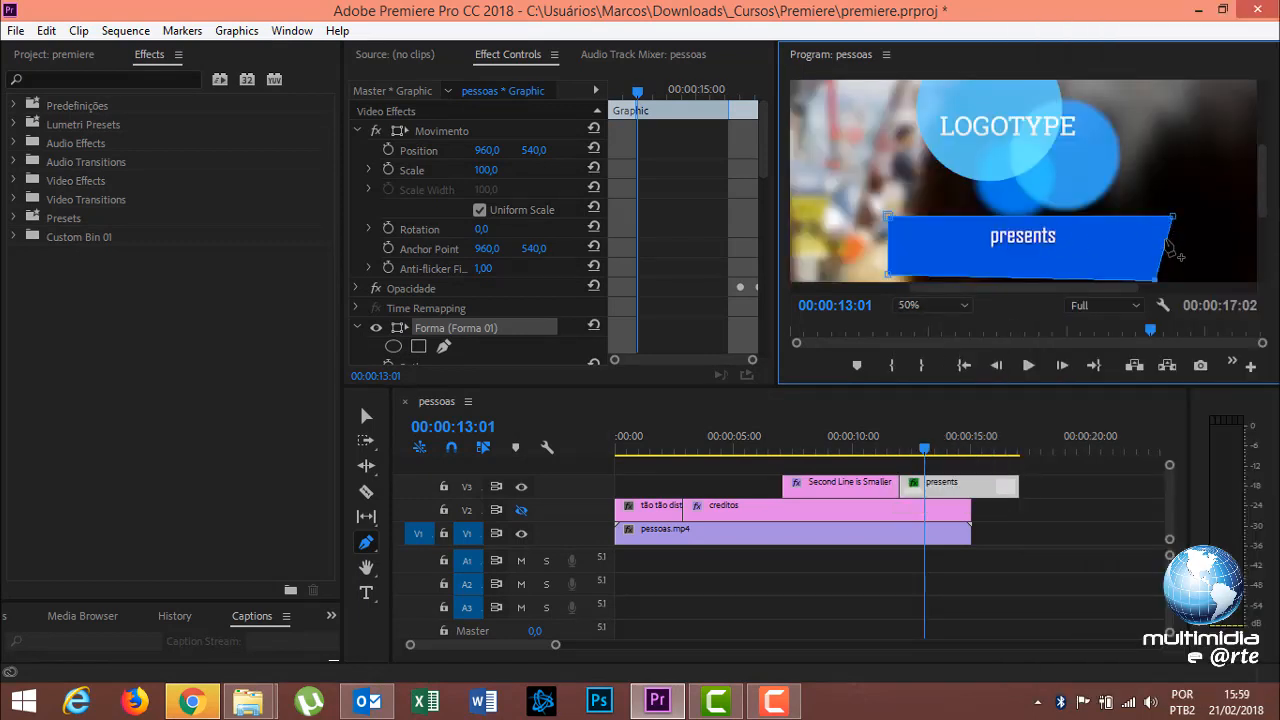
pyautogui.click(1166, 249)
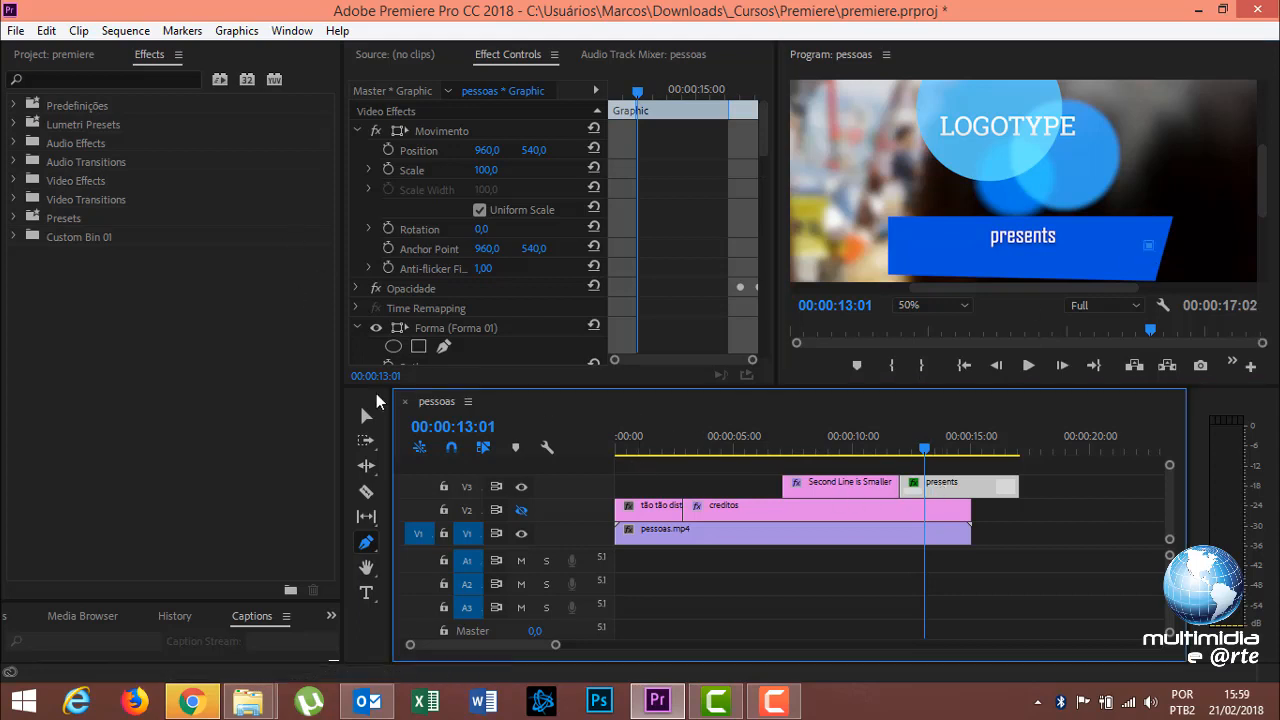
pyautogui.click(368, 420)
pyautogui.click(1004, 515)
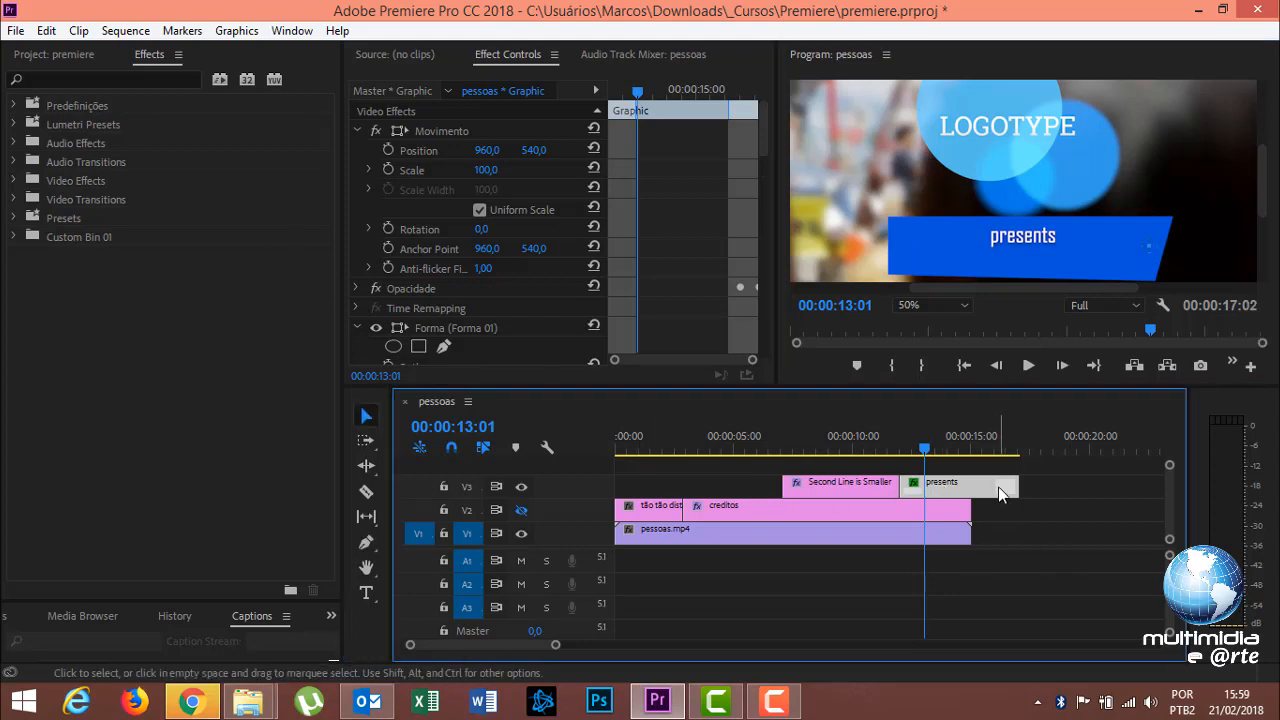
pyautogui.click(368, 546)
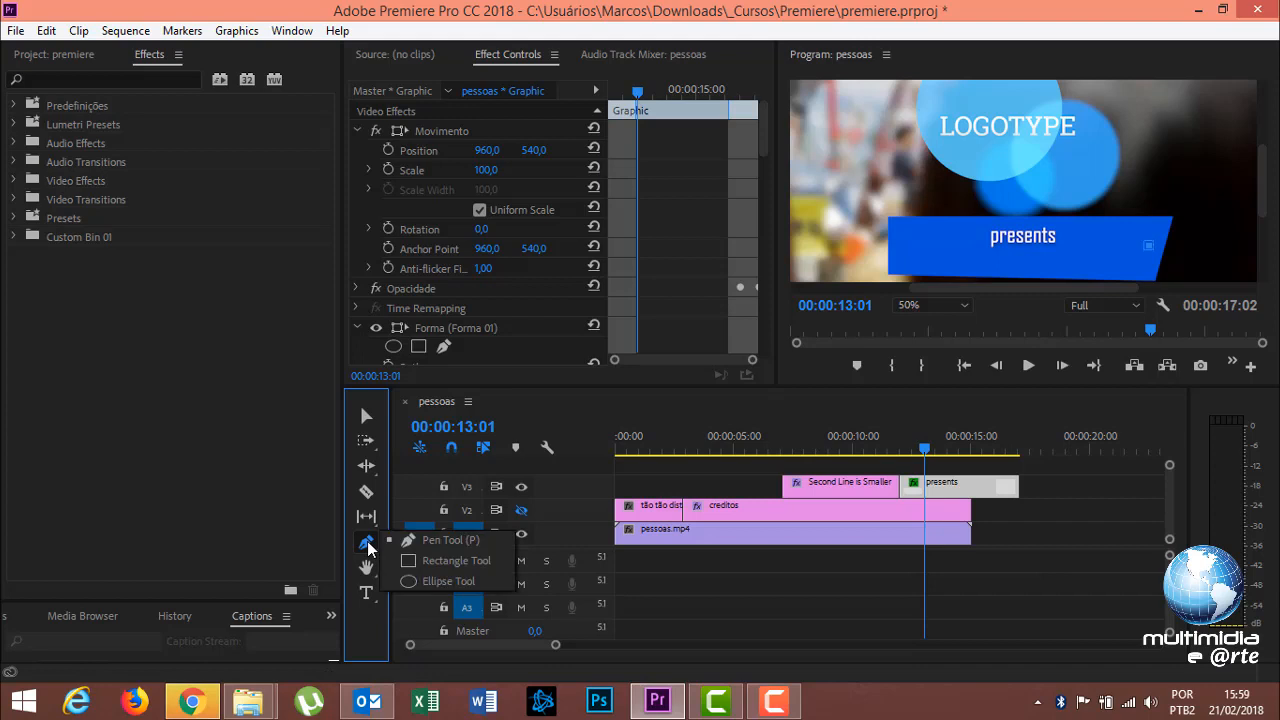
pyautogui.click(447, 550)
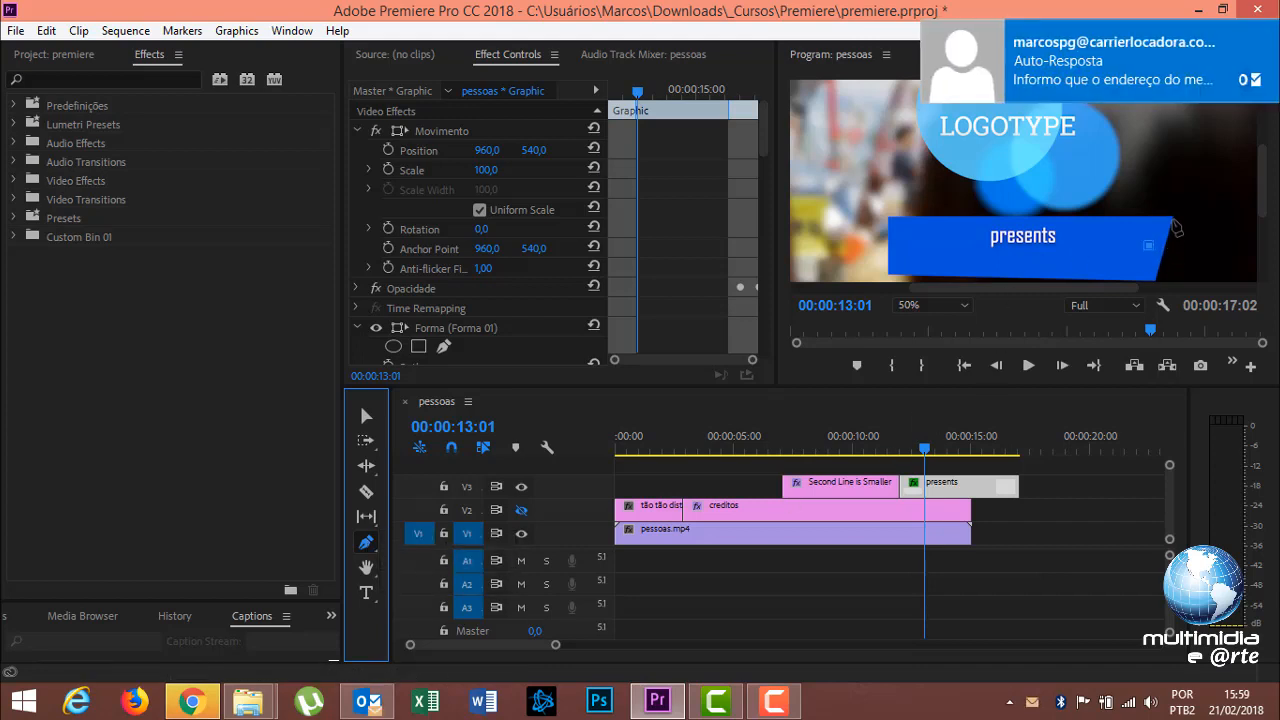
pyautogui.click(1176, 228)
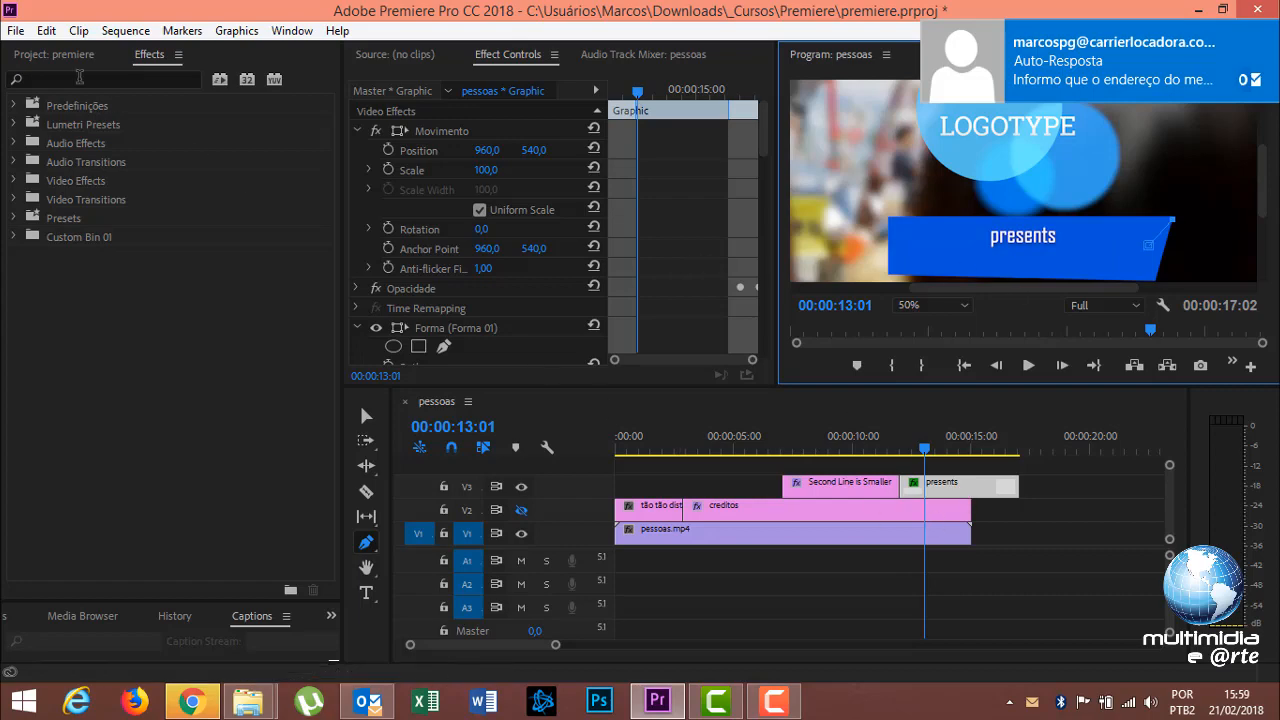
# - Switch back to the Selection tool and delete the presents clip from track V3
pyautogui.click(15, 30)
pyautogui.click(928, 484)
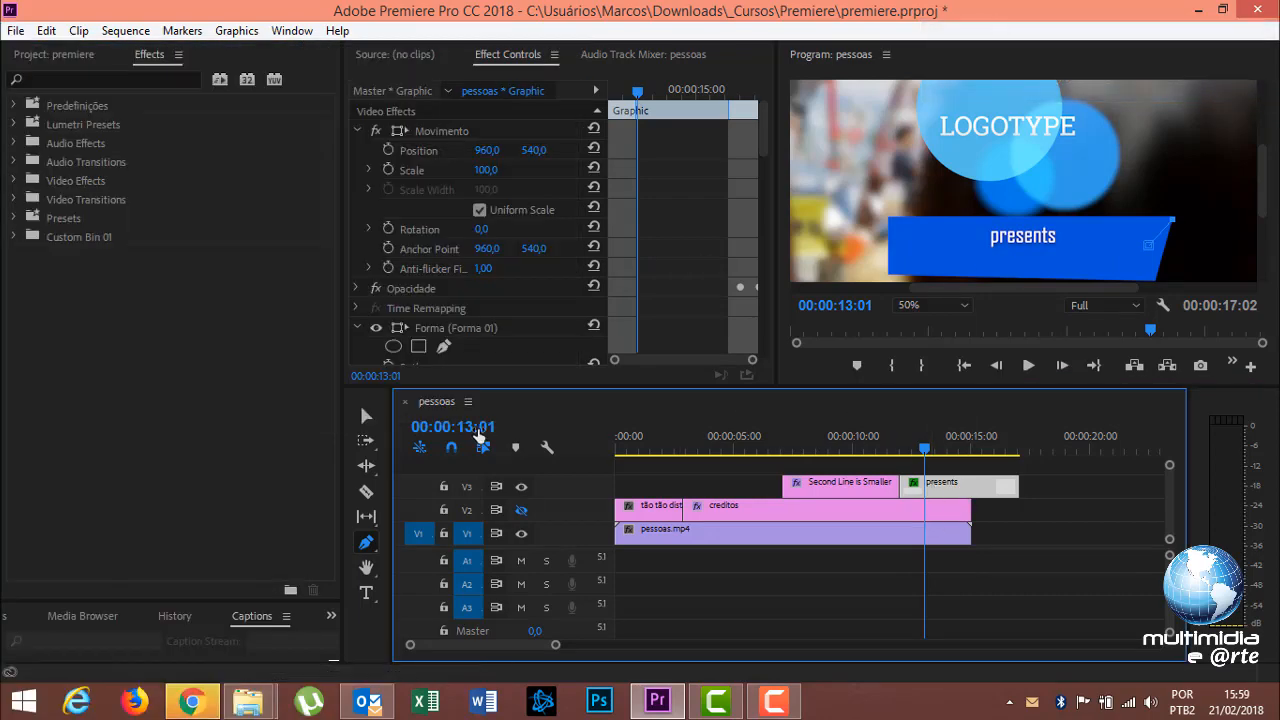
pyautogui.click(366, 416)
pyautogui.click(972, 488)
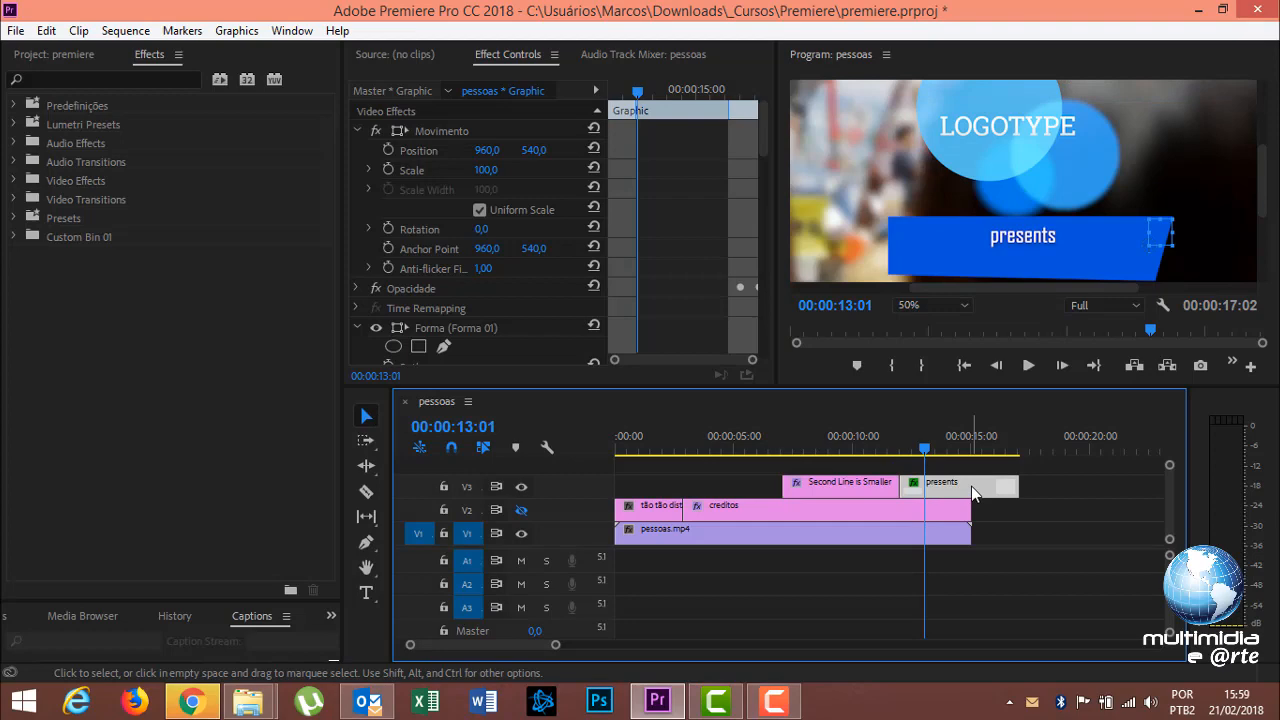
pyautogui.press('Delete')
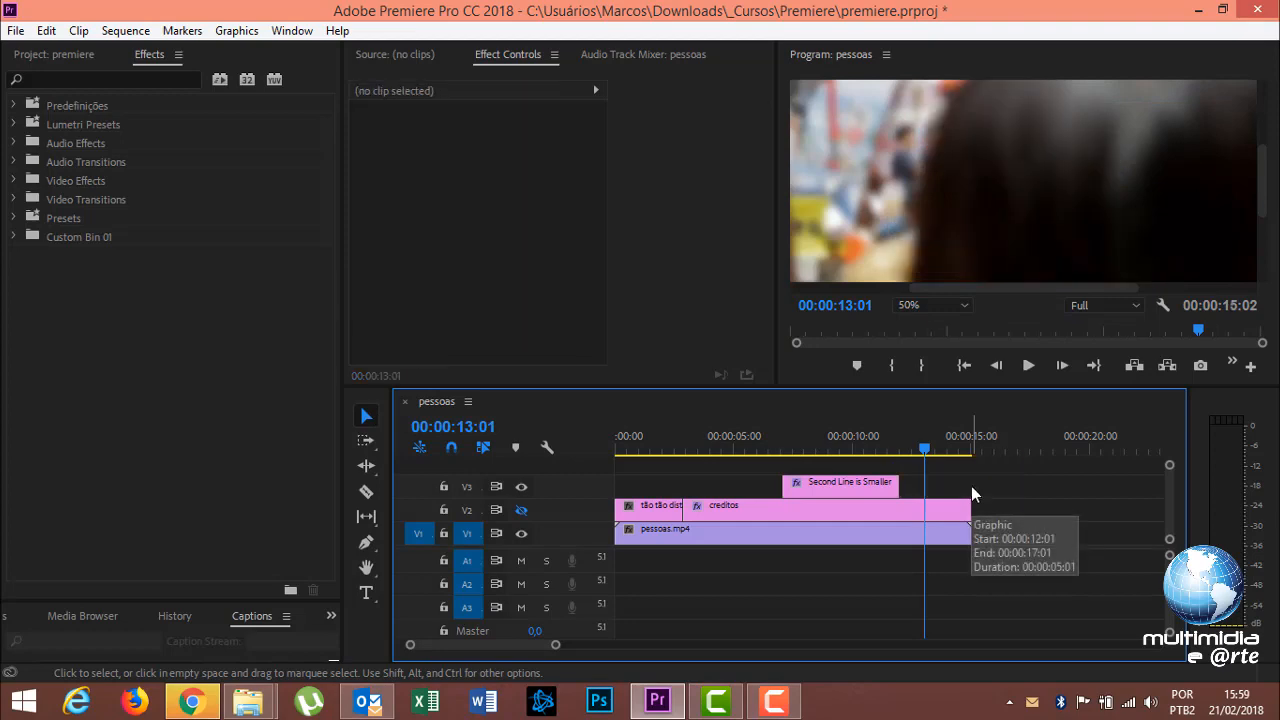
# - Reopen the Essential Graphics panel, move it over the workspace, and browse the templates in the [AE] News Package folder
pyautogui.click(292, 30)
pyautogui.click(443, 303)
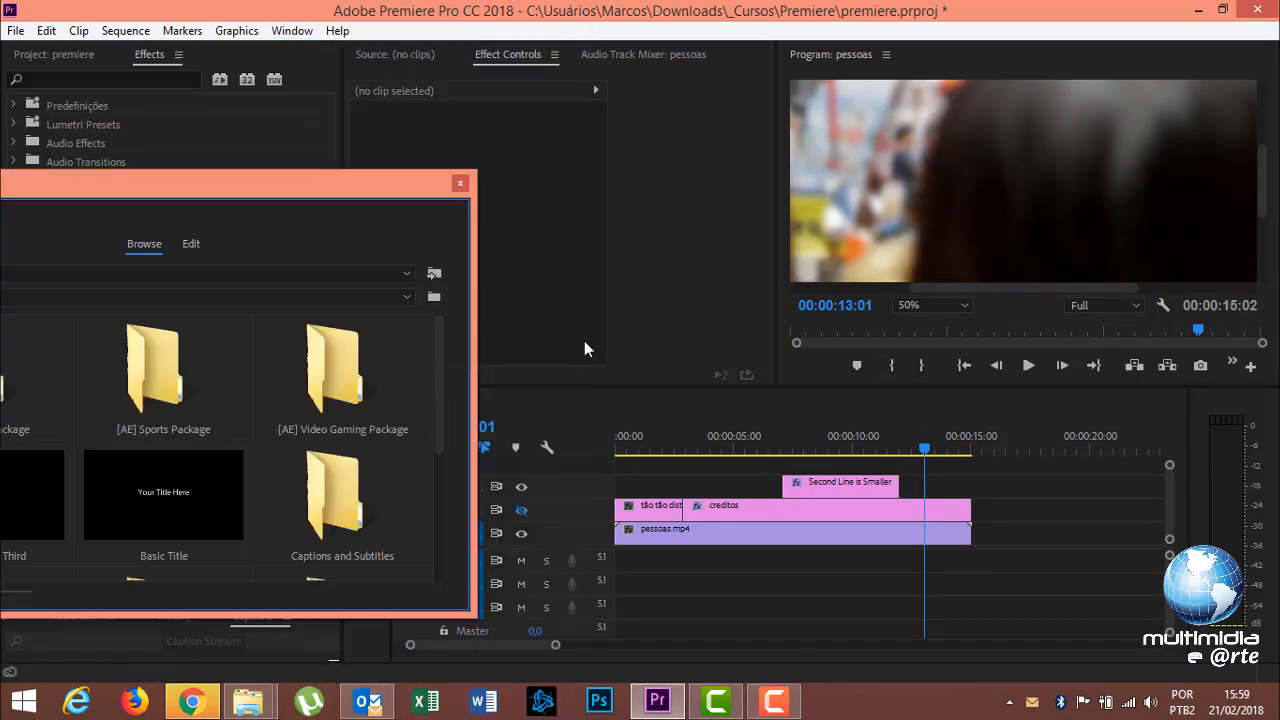
pyautogui.moveTo(356, 185); pyautogui.dragTo(686, 59)
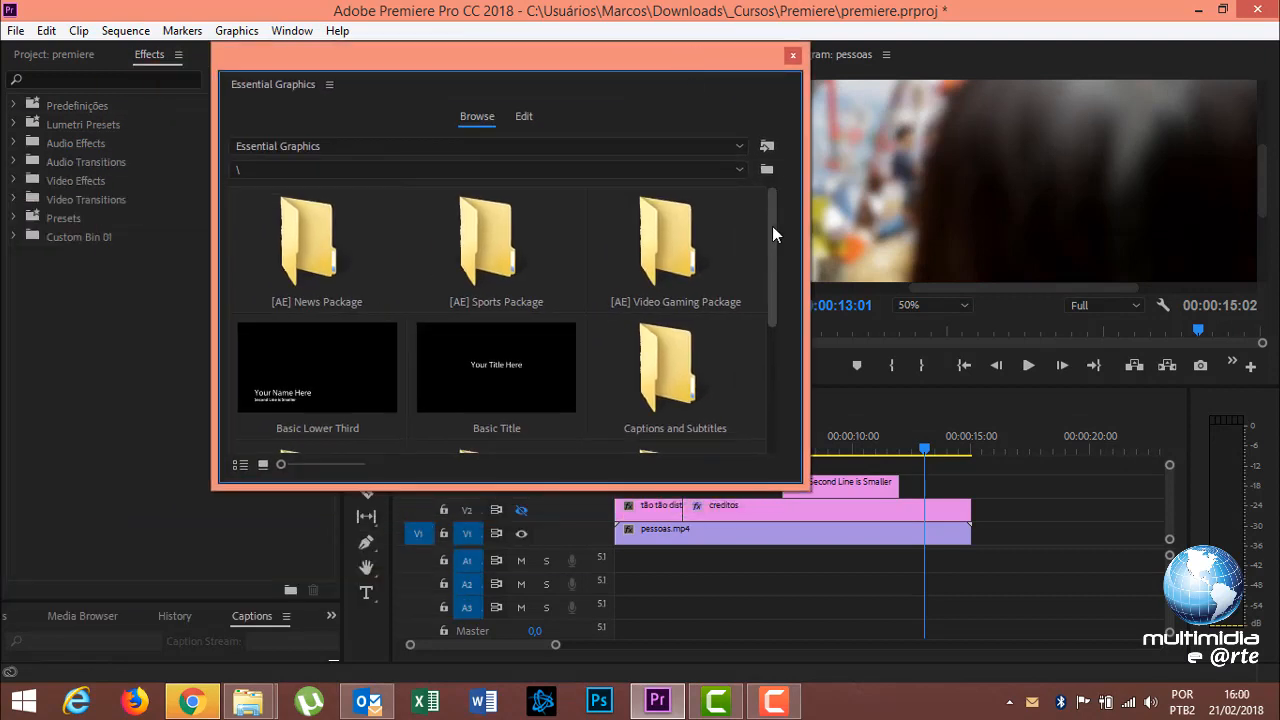
pyautogui.scroll(-2, 766, 255)
pyautogui.scroll(2, 781, 214)
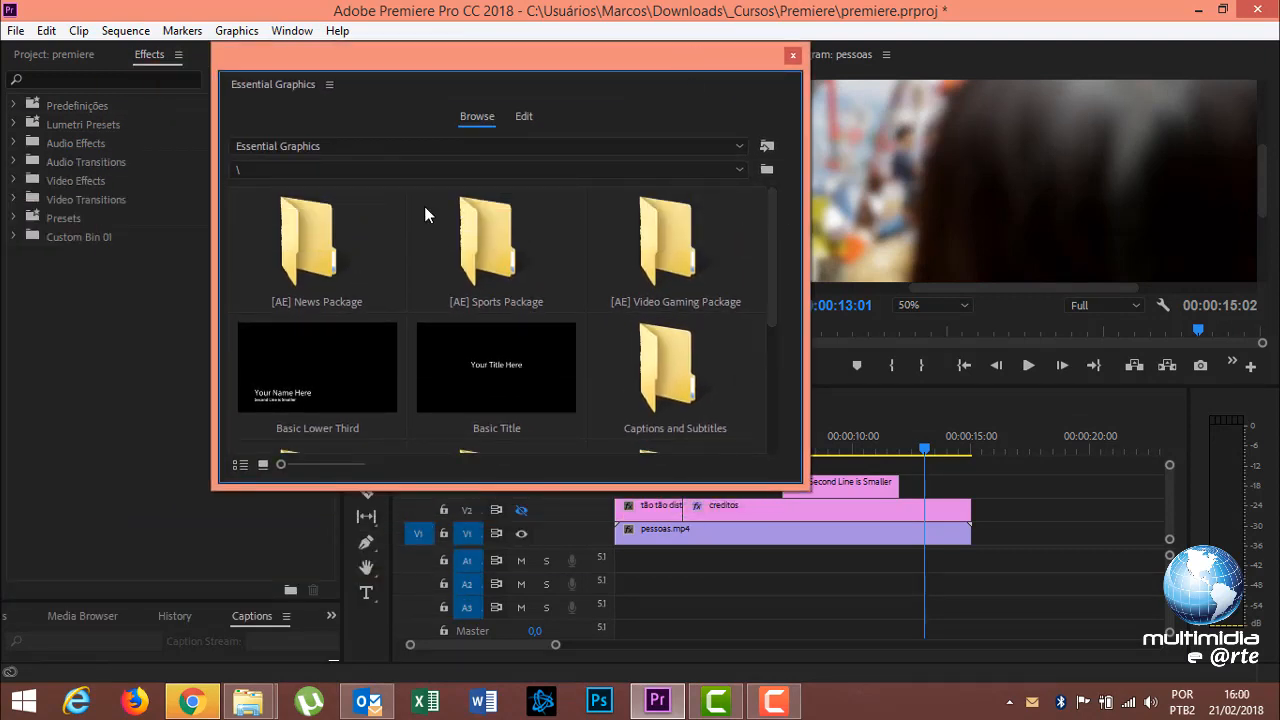
pyautogui.doubleClick(296, 243)
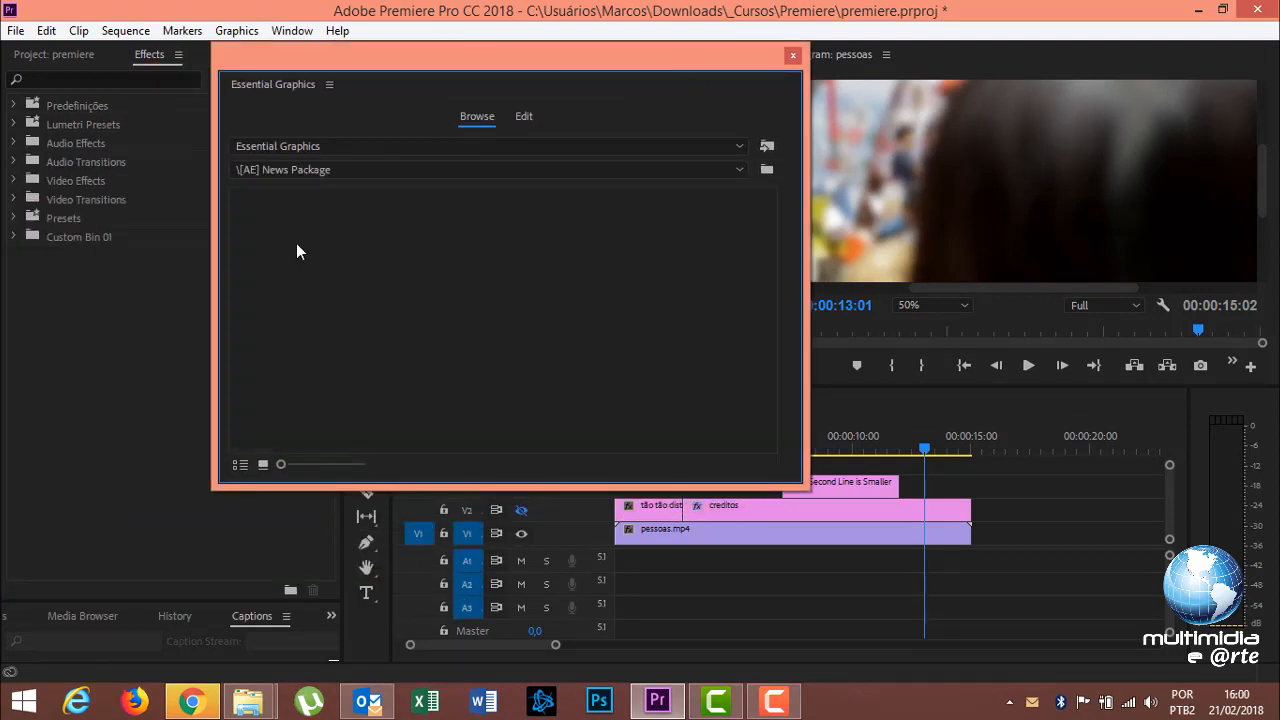
pyautogui.click(360, 358)
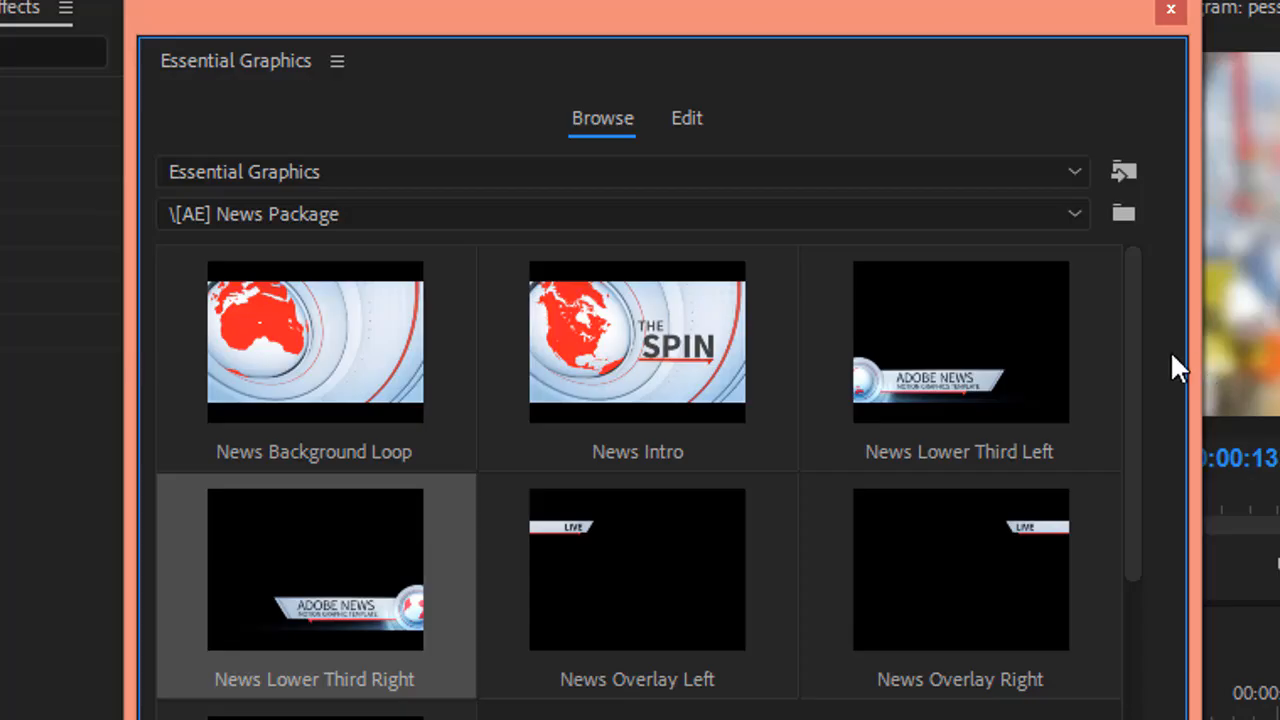
pyautogui.moveTo(1136, 330); pyautogui.dragTo(1042, 236)
# - Open the [AE] Sports Package folder and add the Sports Logo Loop template to V3 right after the Second Line is Smaller clip
pyautogui.click(518, 216)
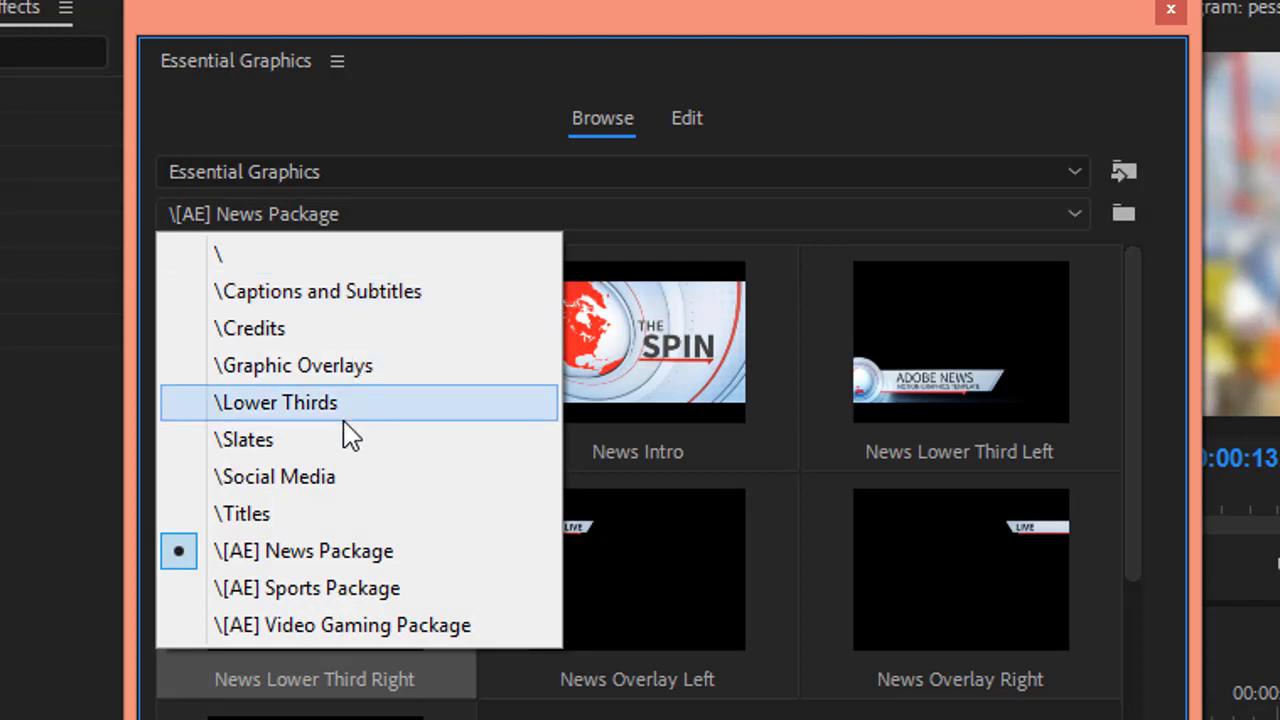
pyautogui.click(341, 588)
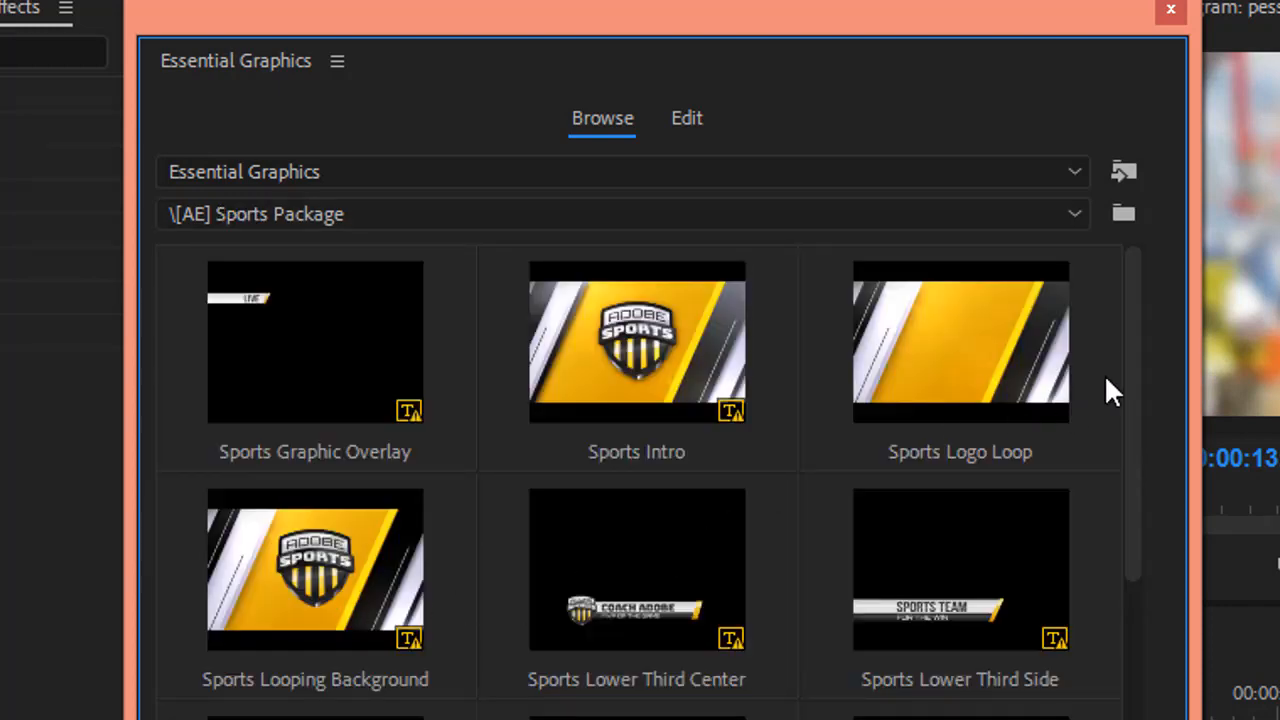
pyautogui.scroll(-2, 1137, 409)
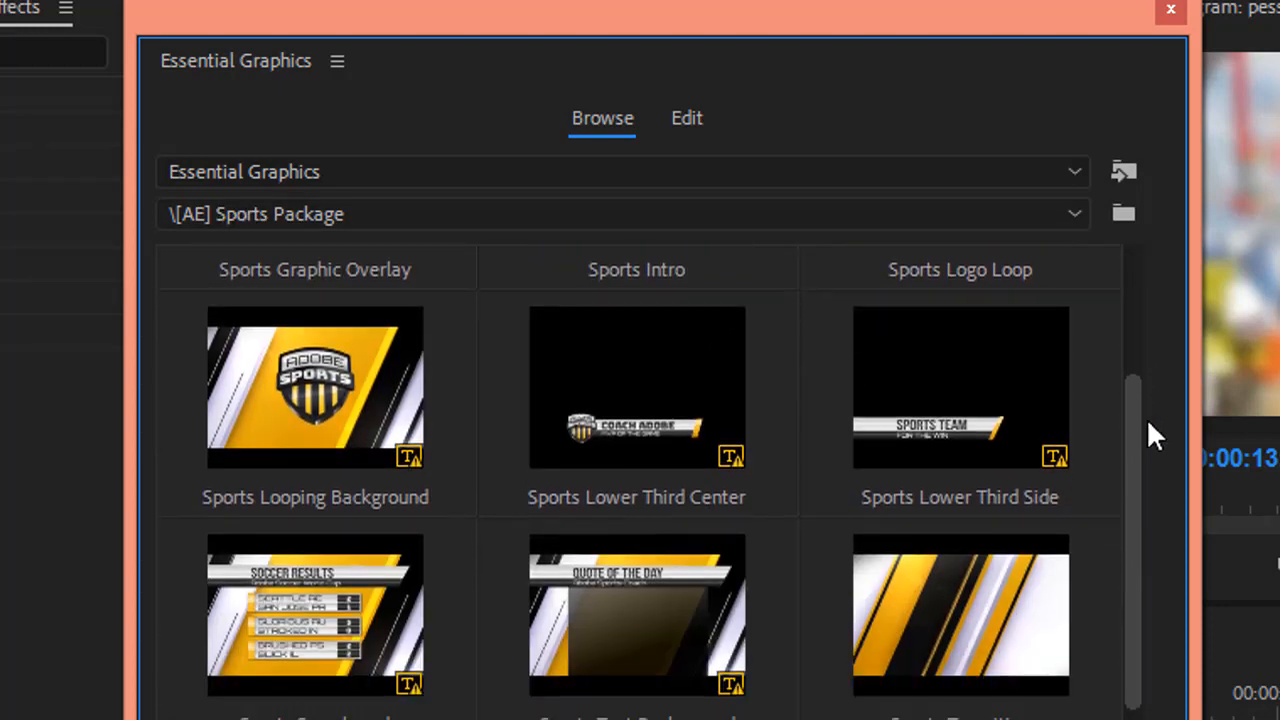
pyautogui.scroll(2, 1146, 417)
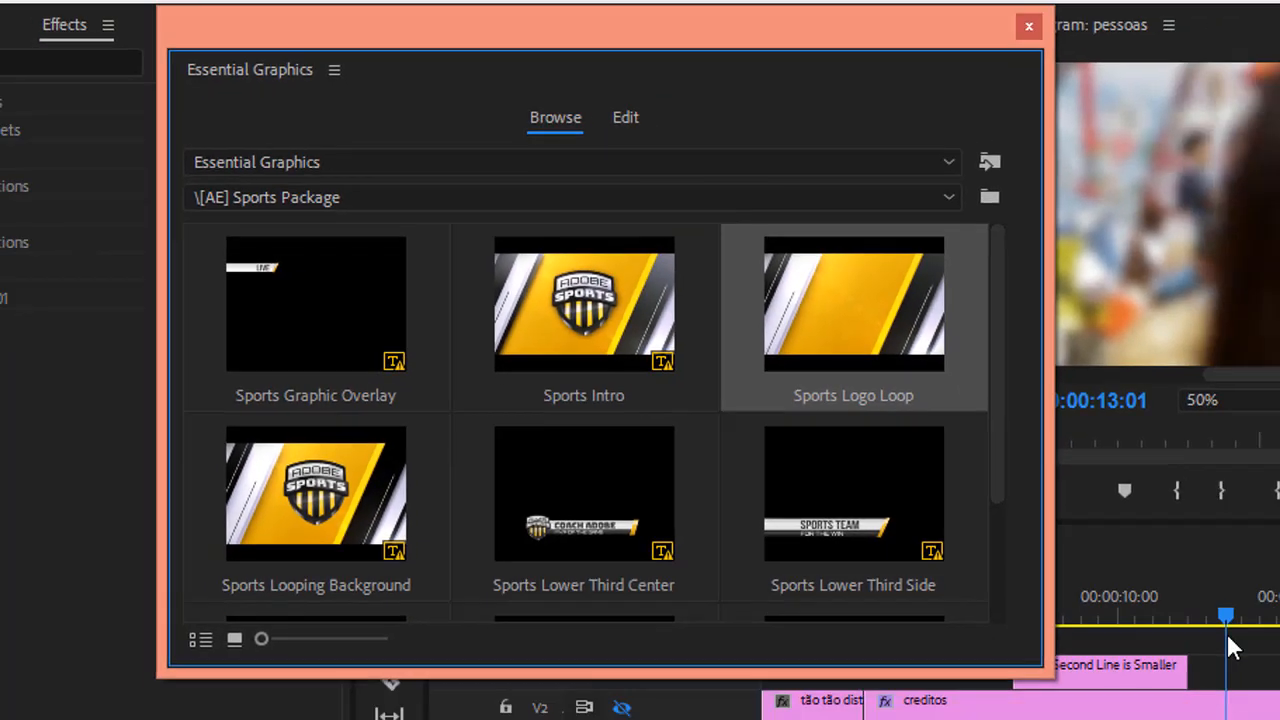
pyautogui.moveTo(1228, 638); pyautogui.dragTo(1198, 682)
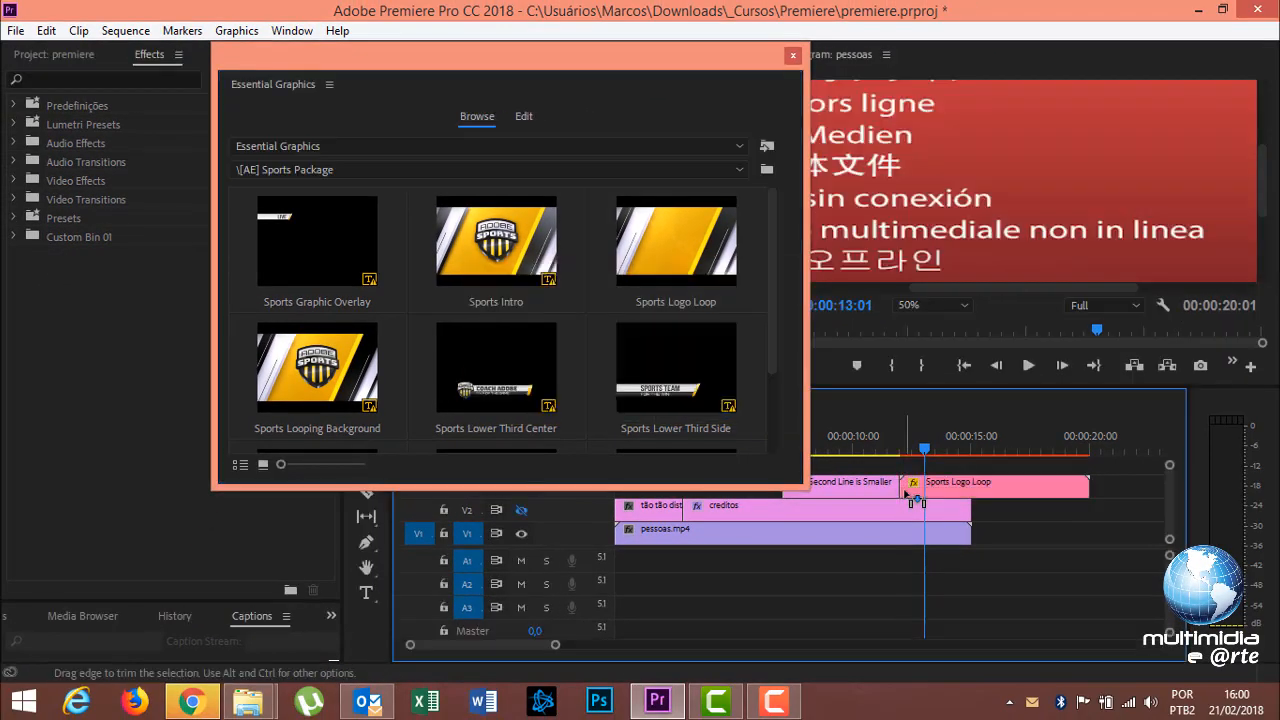
# - Move the Essential Graphics panel clear of the timeline, render the sequence previews with the render details expanded, and dismiss the mail notifications
pyautogui.moveTo(770, 68); pyautogui.dragTo(576, 74)
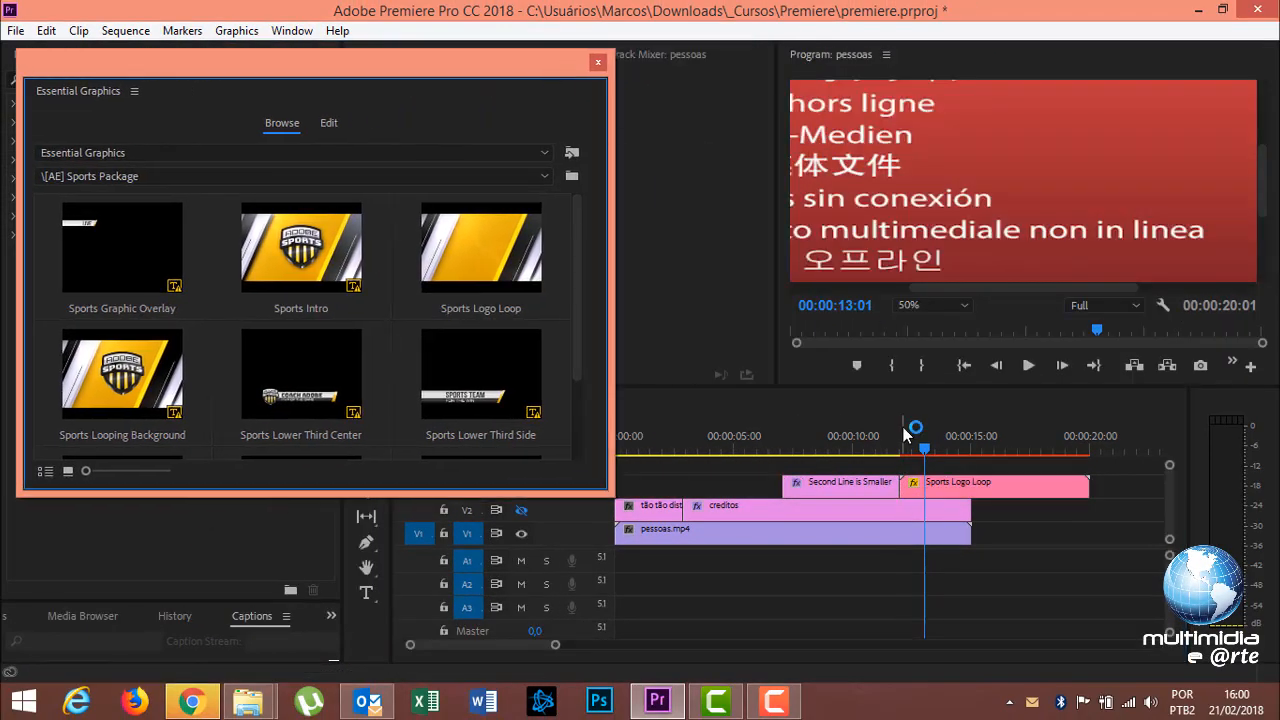
pyautogui.press('Return')
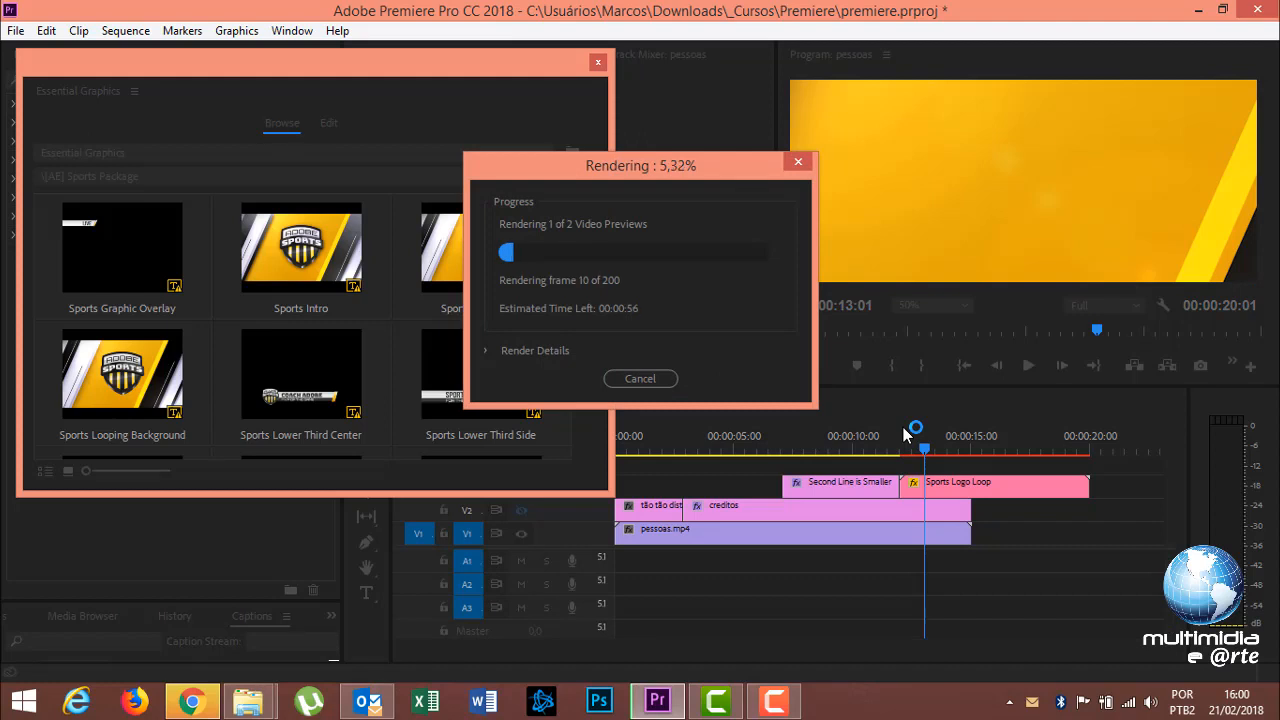
pyautogui.click(486, 351)
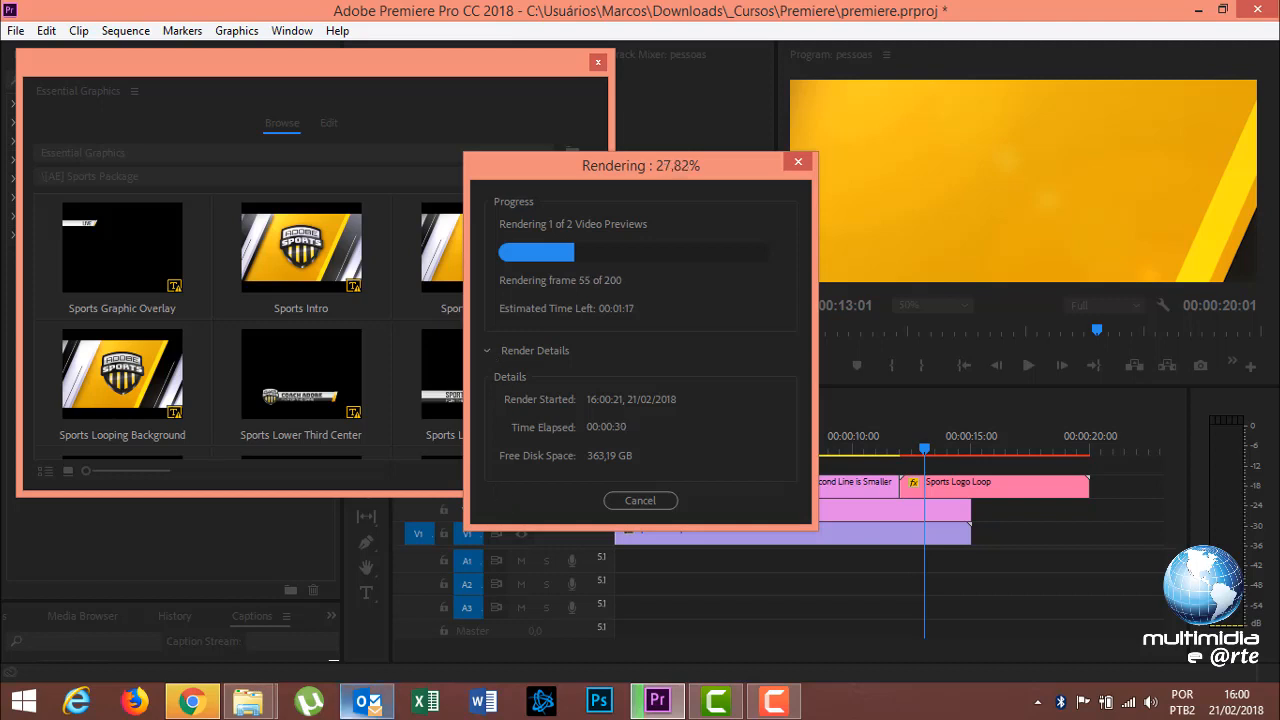
pyautogui.moveTo(365, 705)
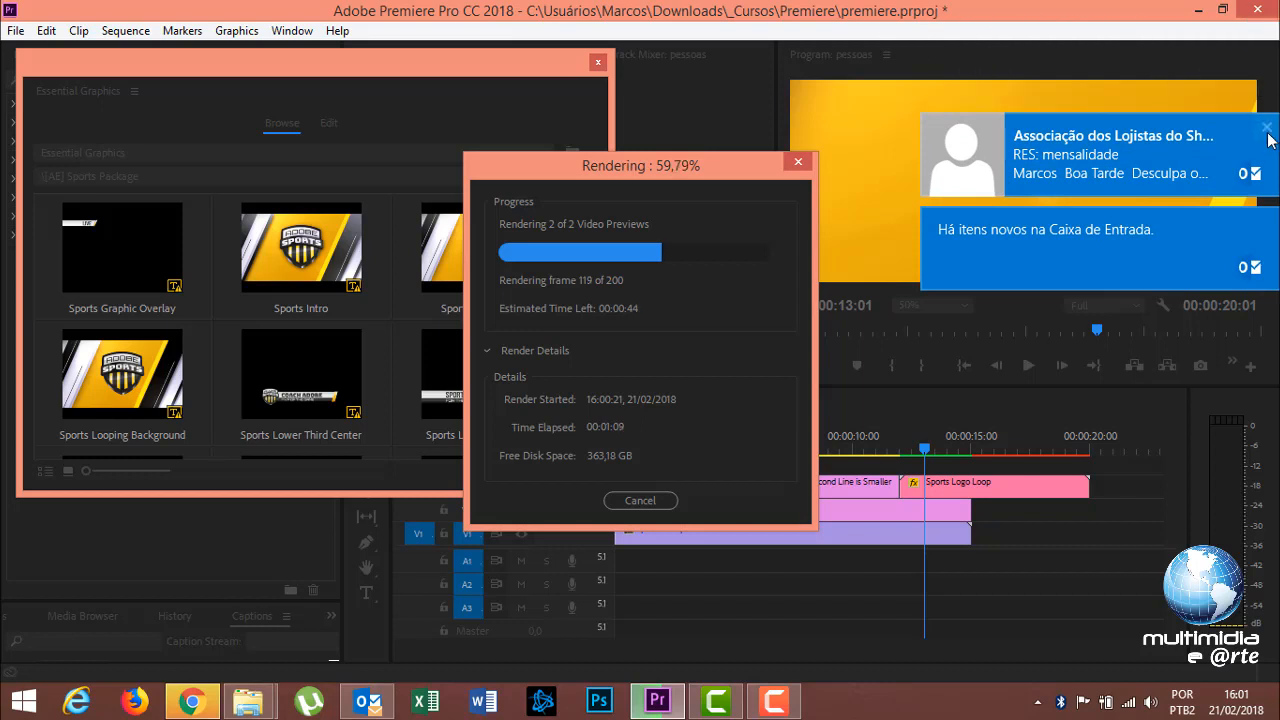
pyautogui.click(1268, 132)
pyautogui.click(1270, 227)
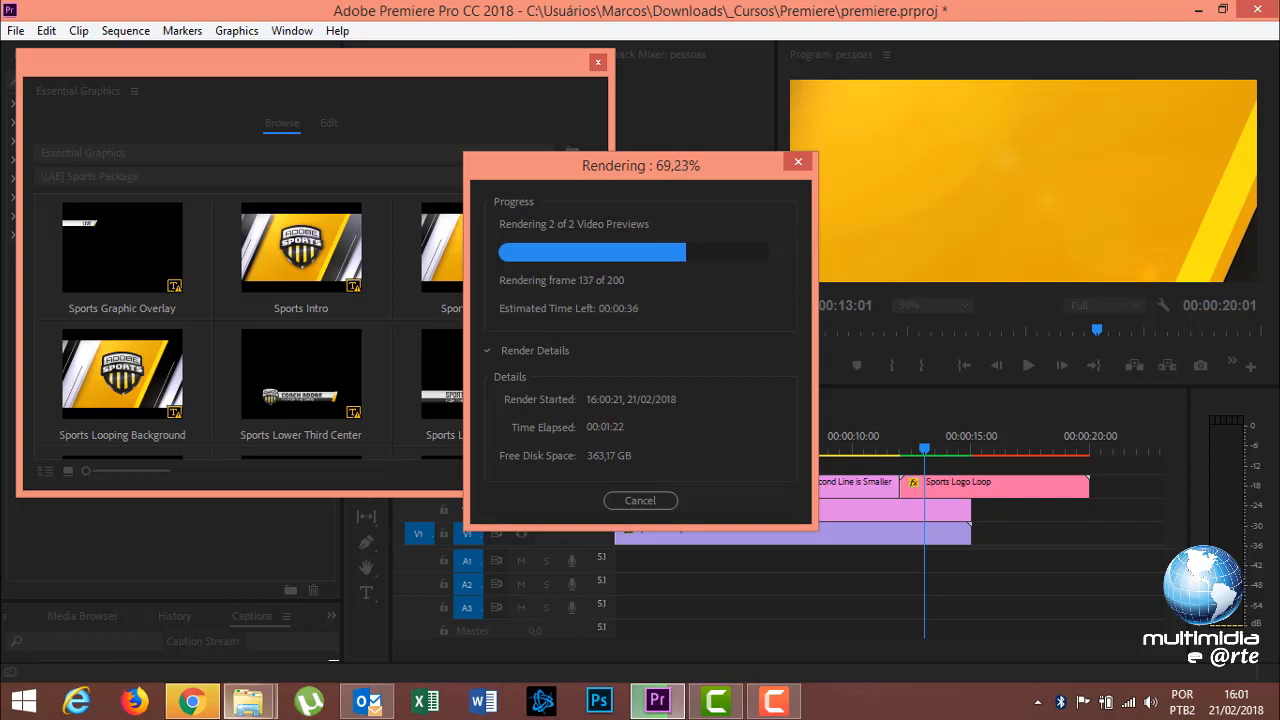
# - Switch to Chrome, enter "arquivos mop" as the Google query without submitting it, and return to Premiere Pro
pyautogui.click(192, 702)
pyautogui.click(473, 398)
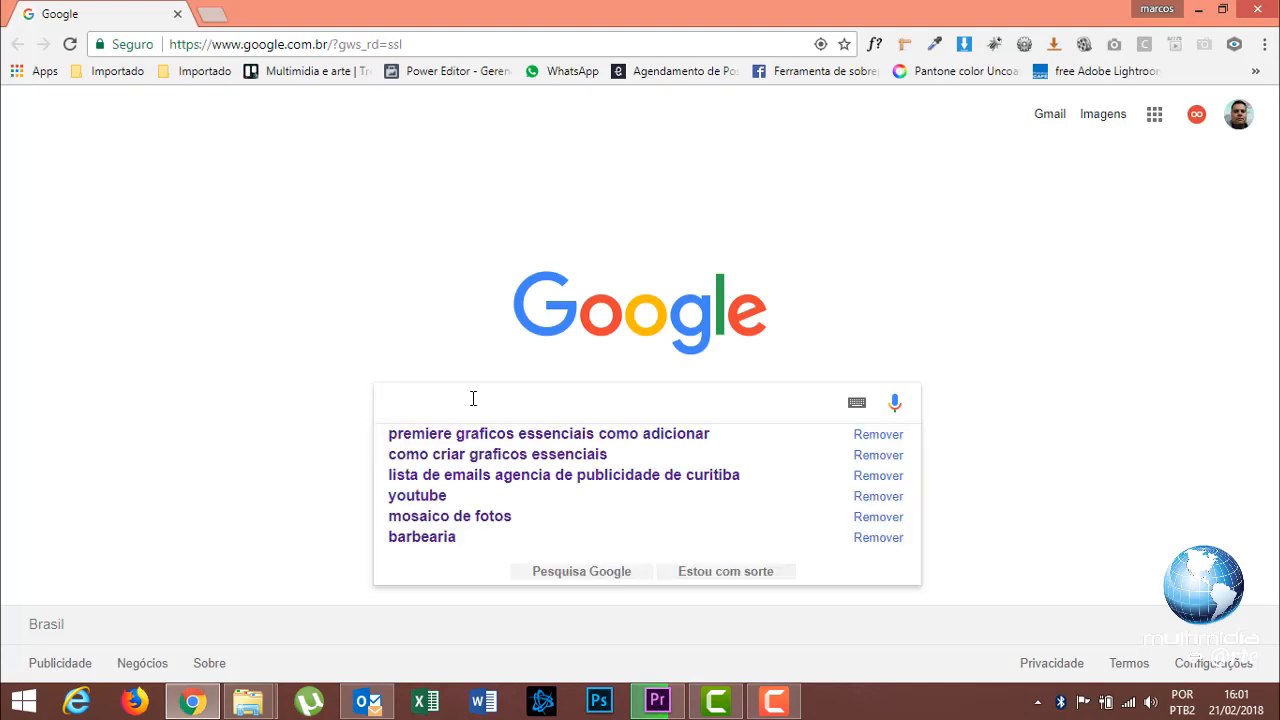
pyautogui.write('arqvuos')
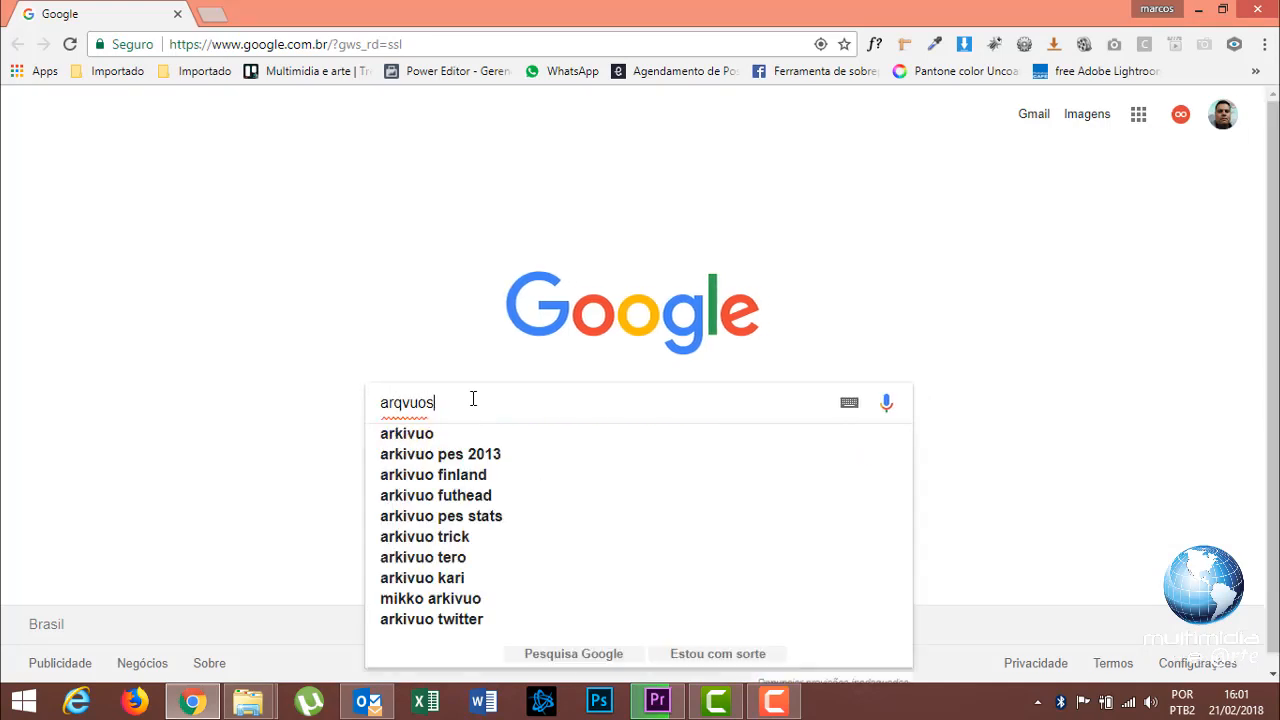
pyautogui.press('BackSpace')
pyautogui.press('BackSpace')
pyautogui.press('BackSpace')
pyautogui.press('BackSpace')
pyautogui.write('uivos m')
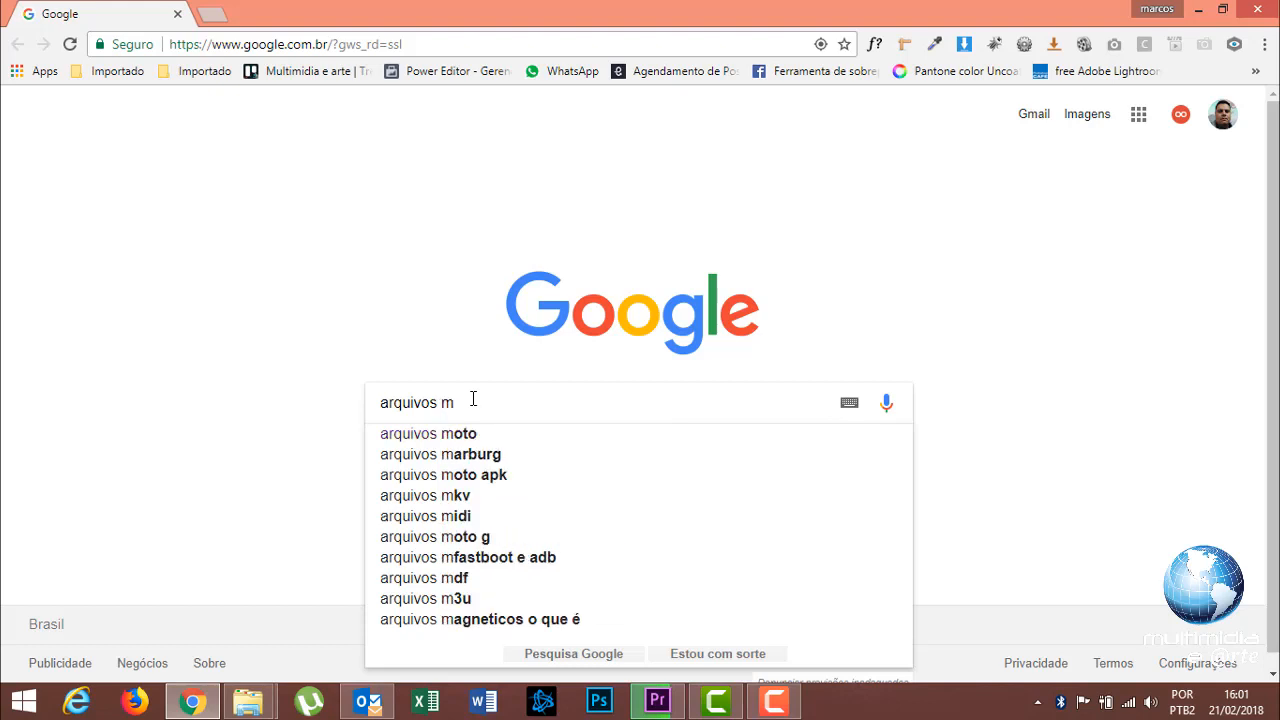
pyautogui.write('op')
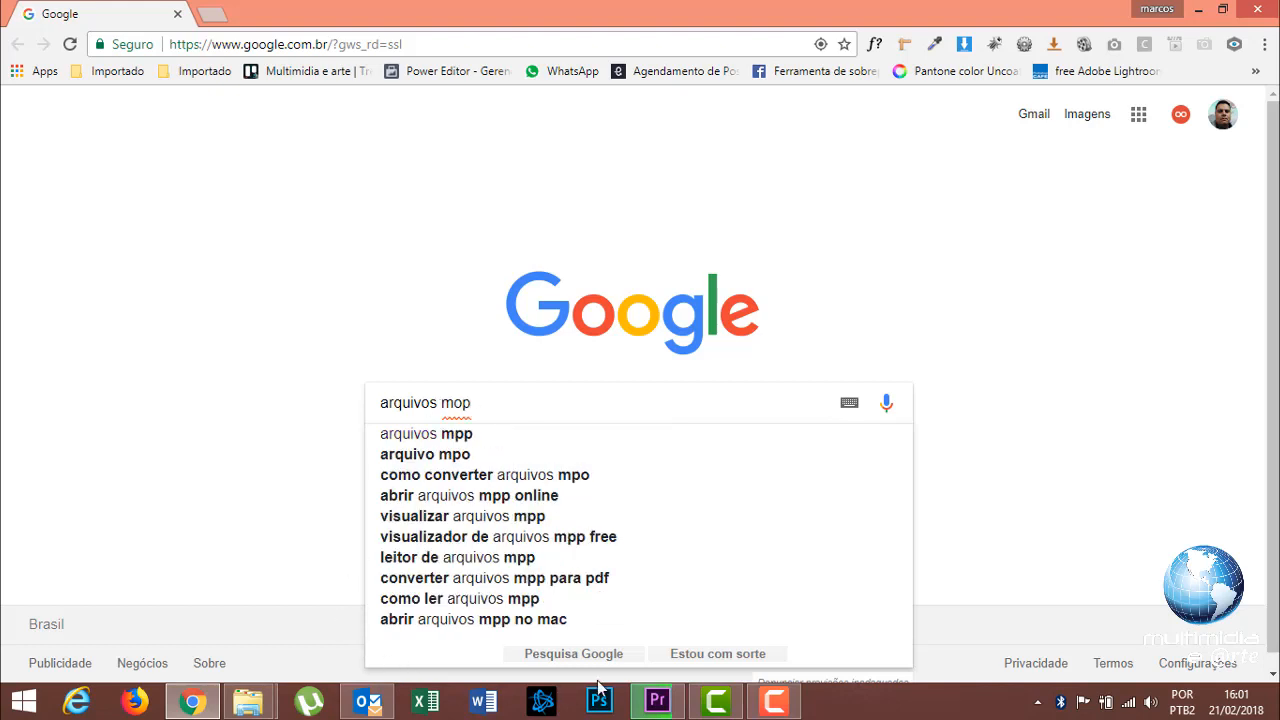
pyautogui.click(643, 688)
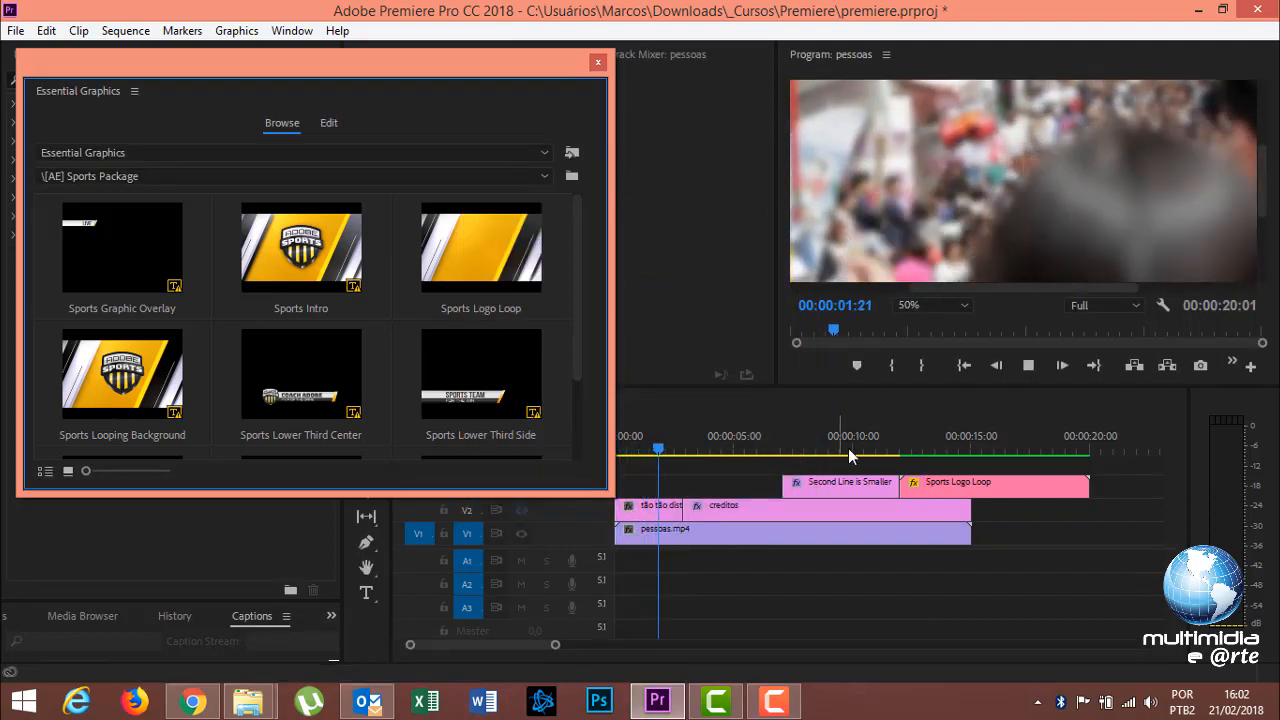
# - Play the rendered sequence from about 00:00:10:19, and examine the editable styling properties of the Sports Logo Loop clip
pyautogui.click(866, 449)
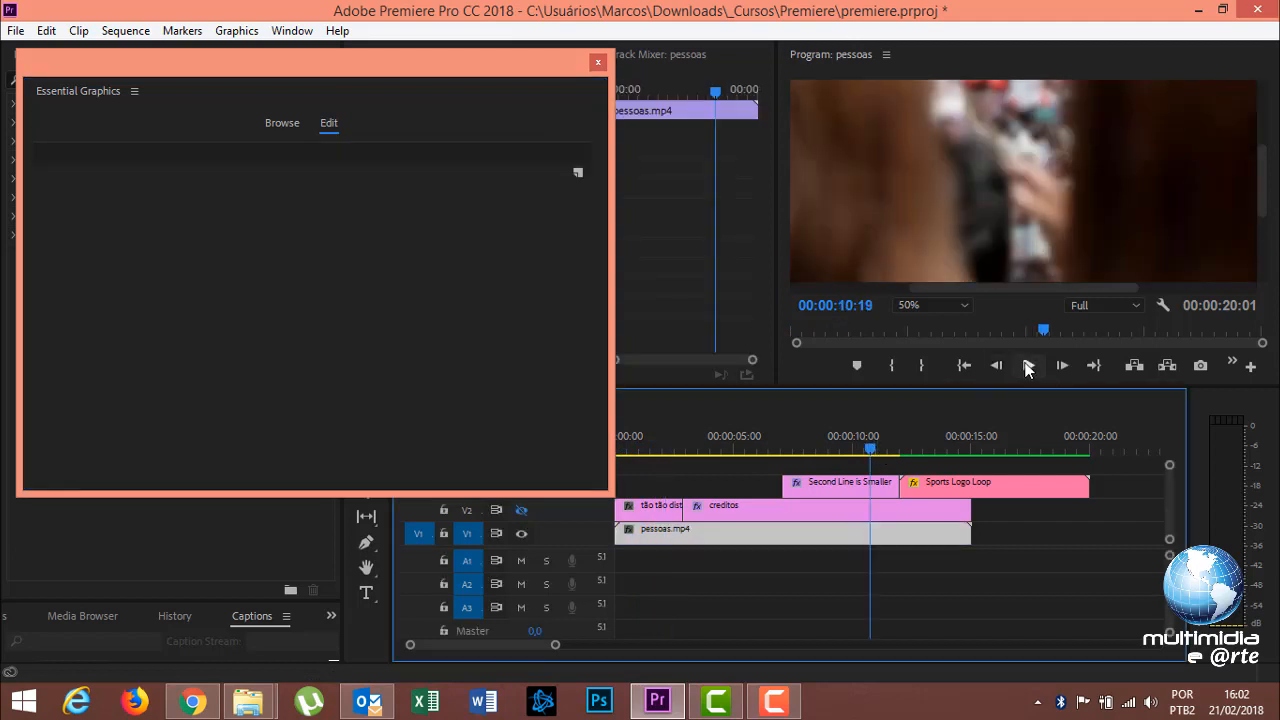
pyautogui.click(1028, 366)
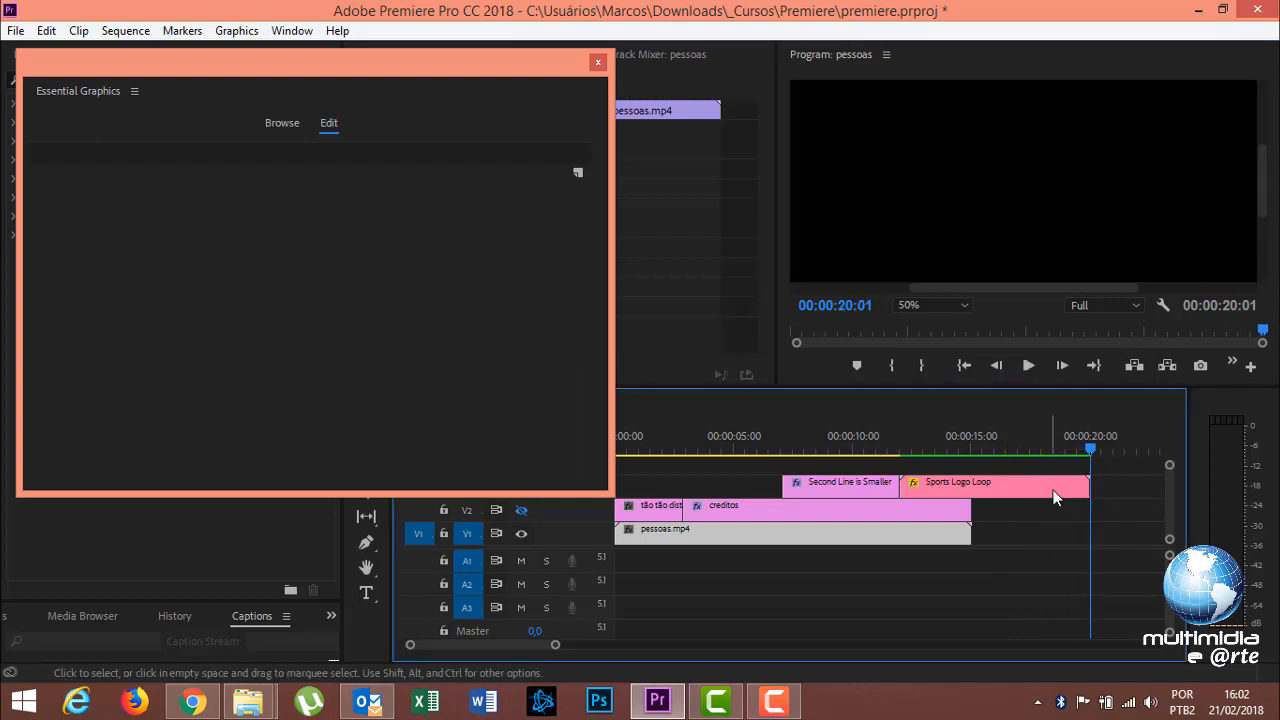
pyautogui.click(1058, 488)
pyautogui.click(991, 448)
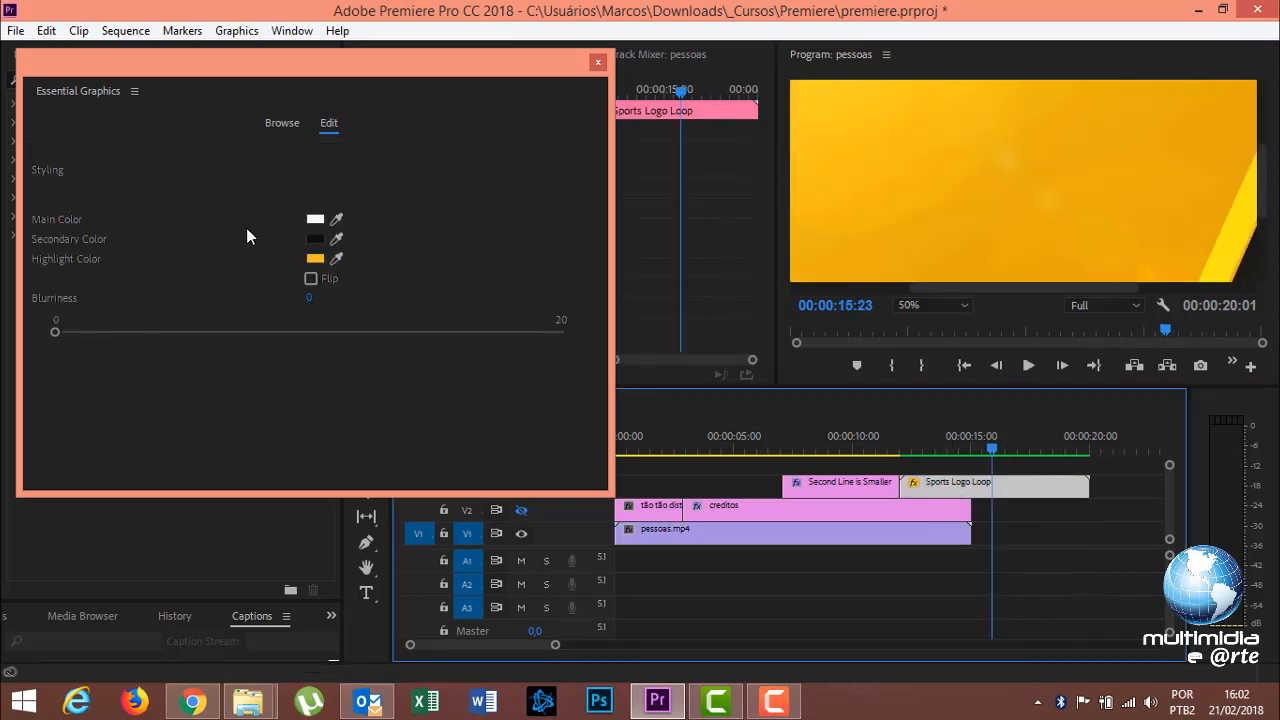
pyautogui.click(279, 122)
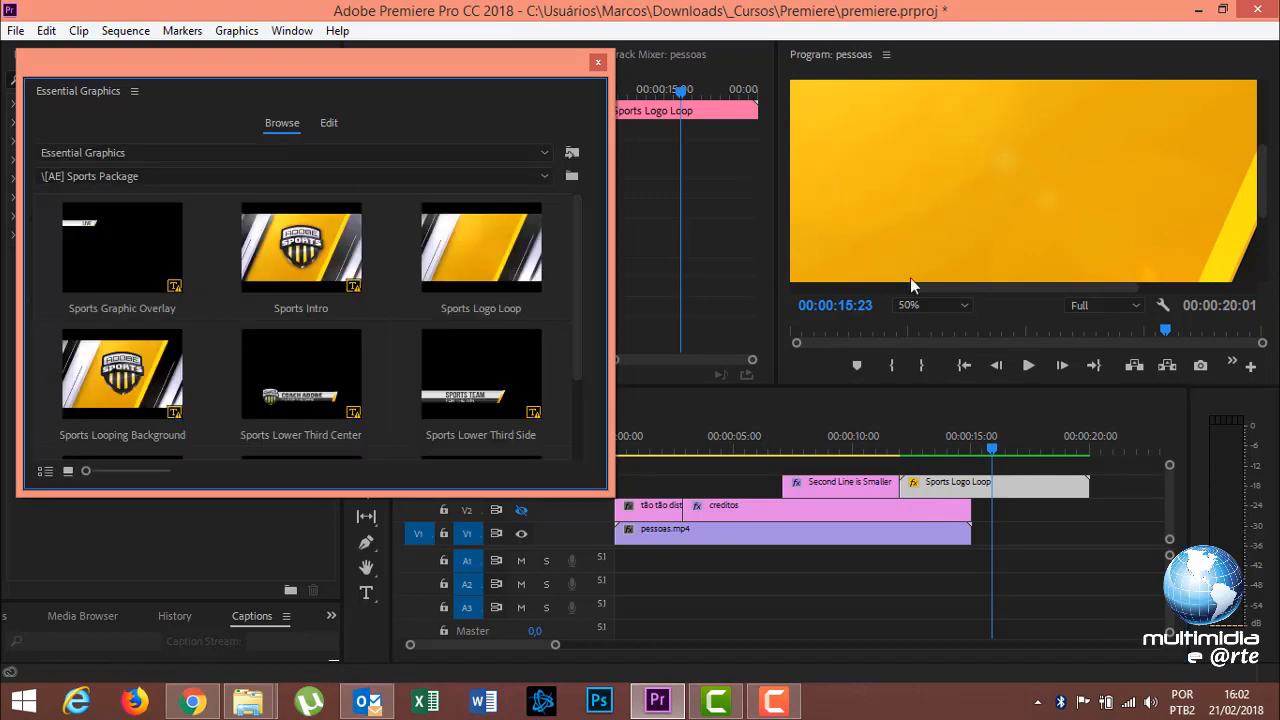
# - Apply Scale to Frame Size to the Sports Logo Loop clip and set the program view to Fit
pyautogui.rightClick(930, 490)
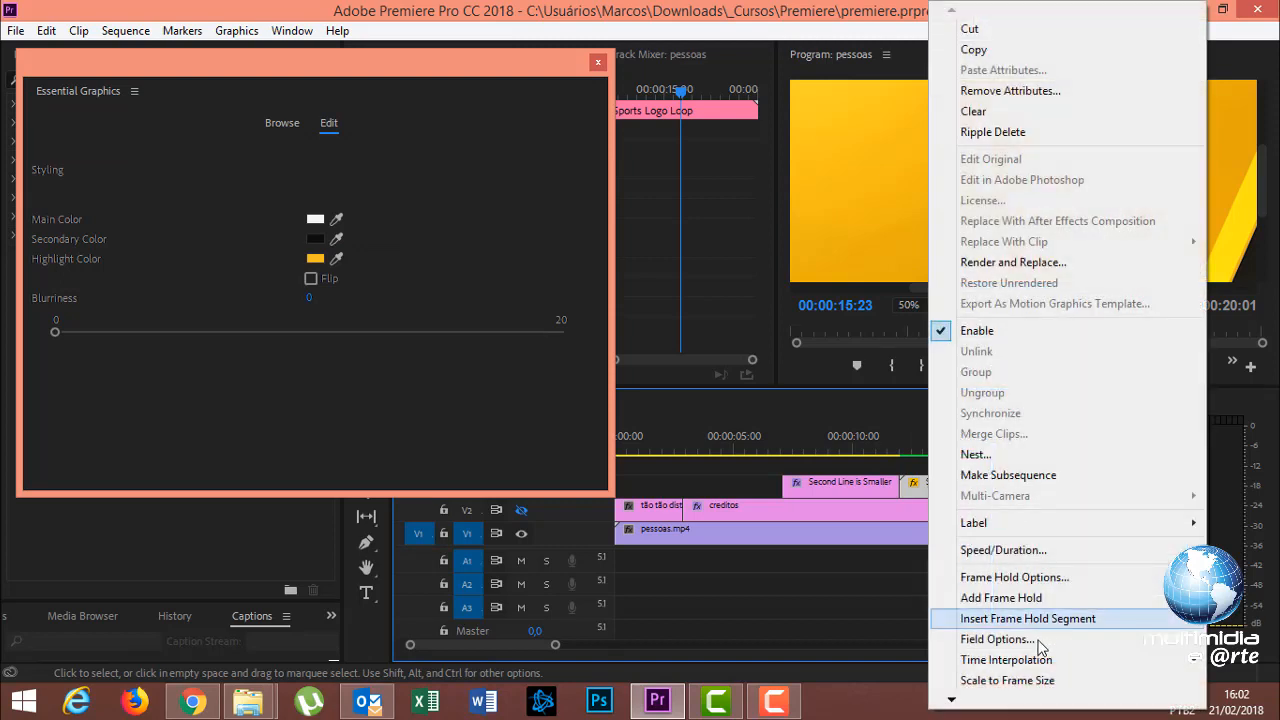
pyautogui.click(986, 681)
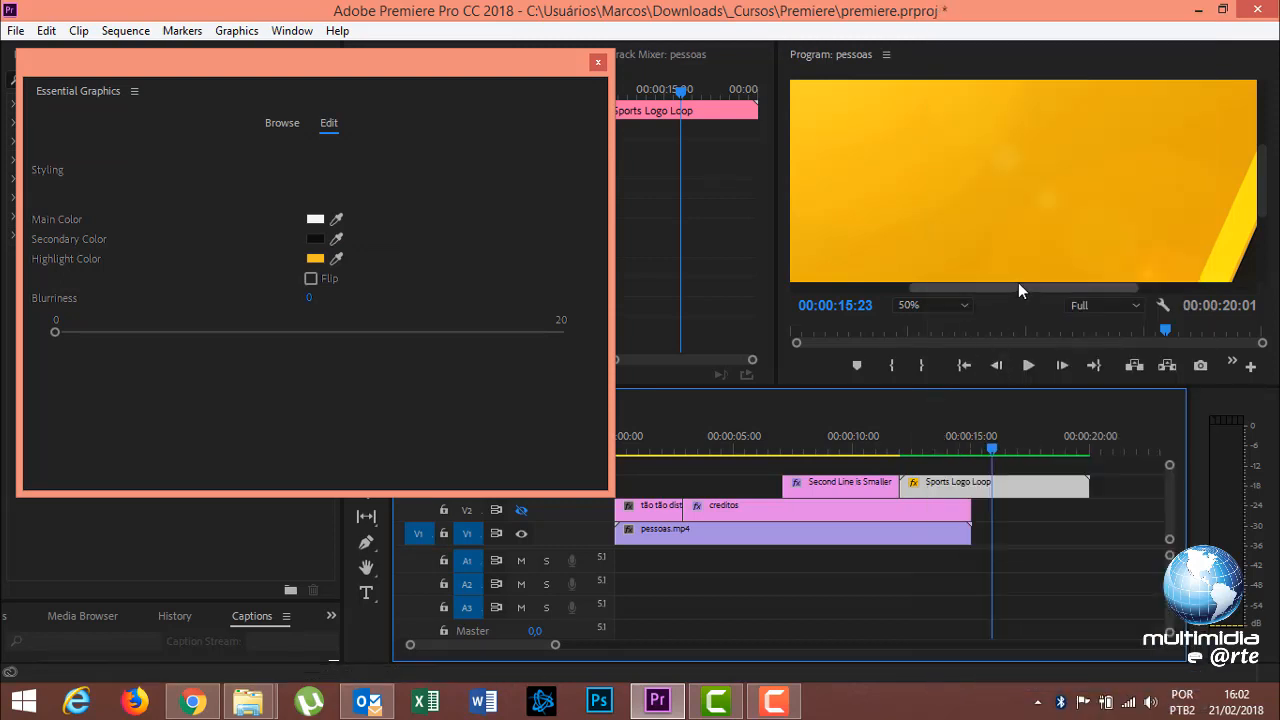
pyautogui.click(912, 305)
pyautogui.click(955, 327)
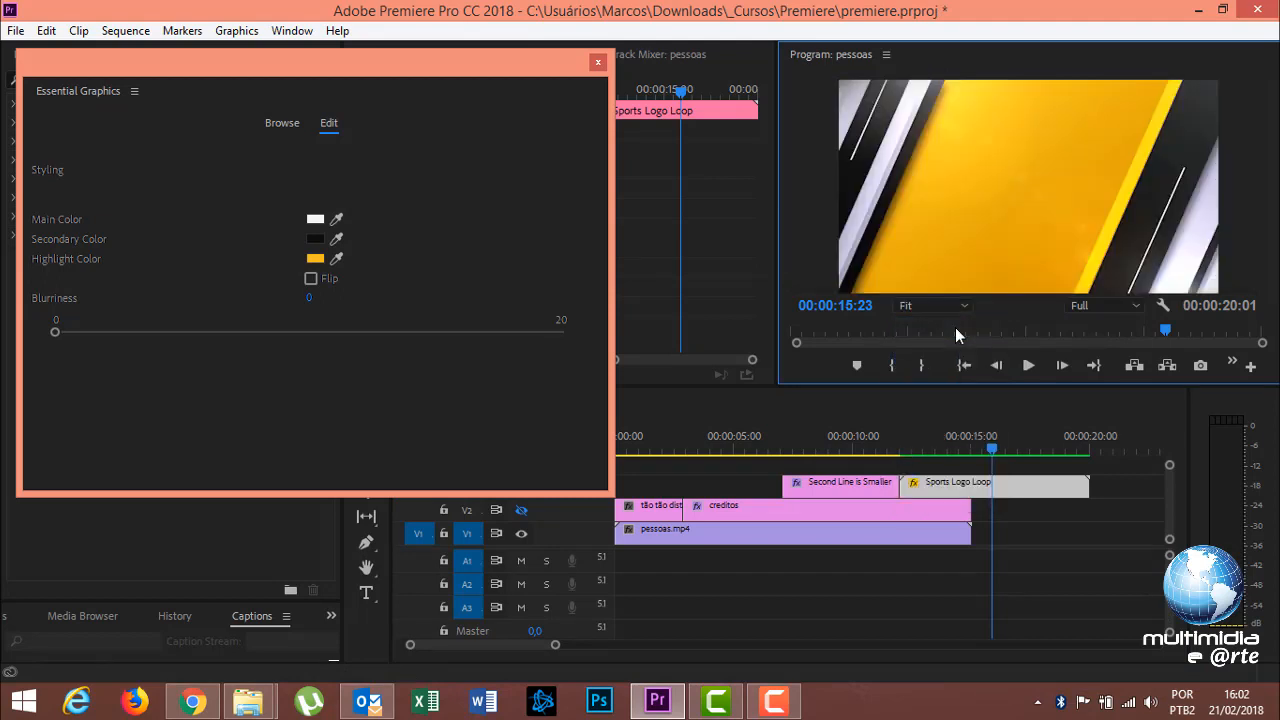
# - Play back the transition from the Second Line is Smaller clip into Sports Logo Loop
pyautogui.click(878, 450)
pyautogui.press('space')
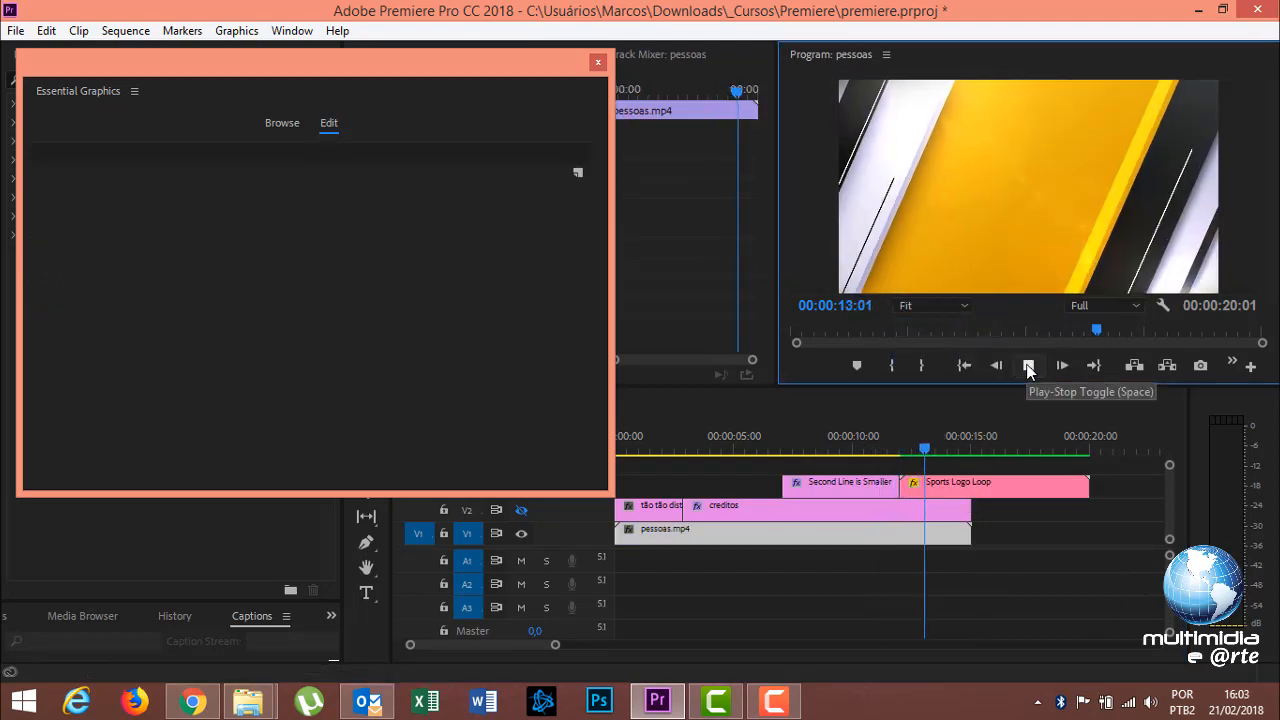
pyautogui.click(1028, 366)
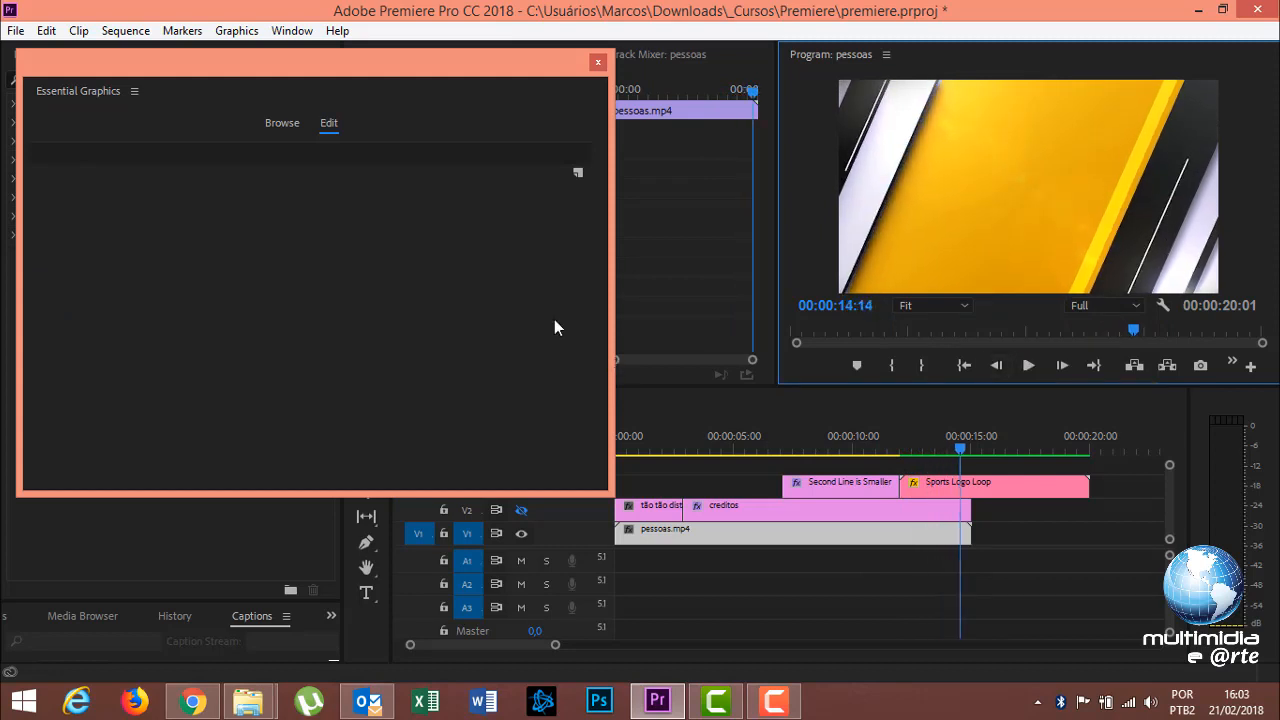
# - Return to the template browser and check which file type the Install Motion Graphics Template dialog accepts
pyautogui.click(282, 123)
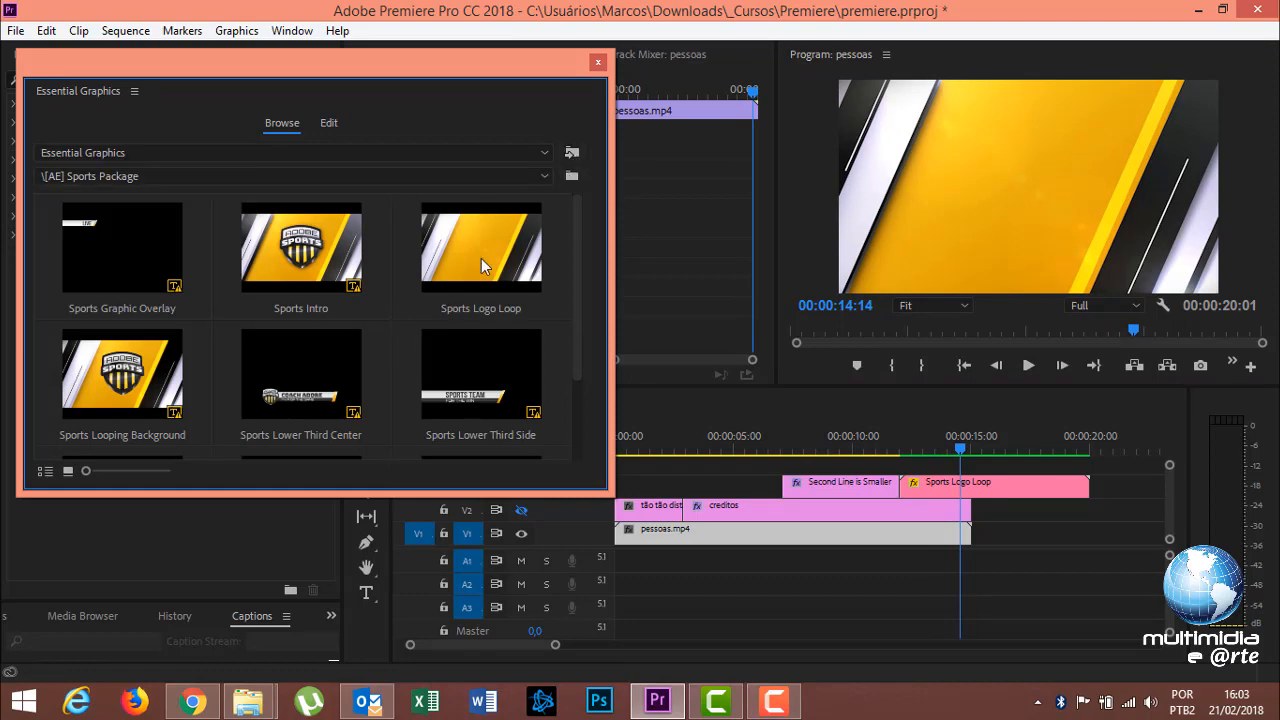
pyautogui.click(236, 30)
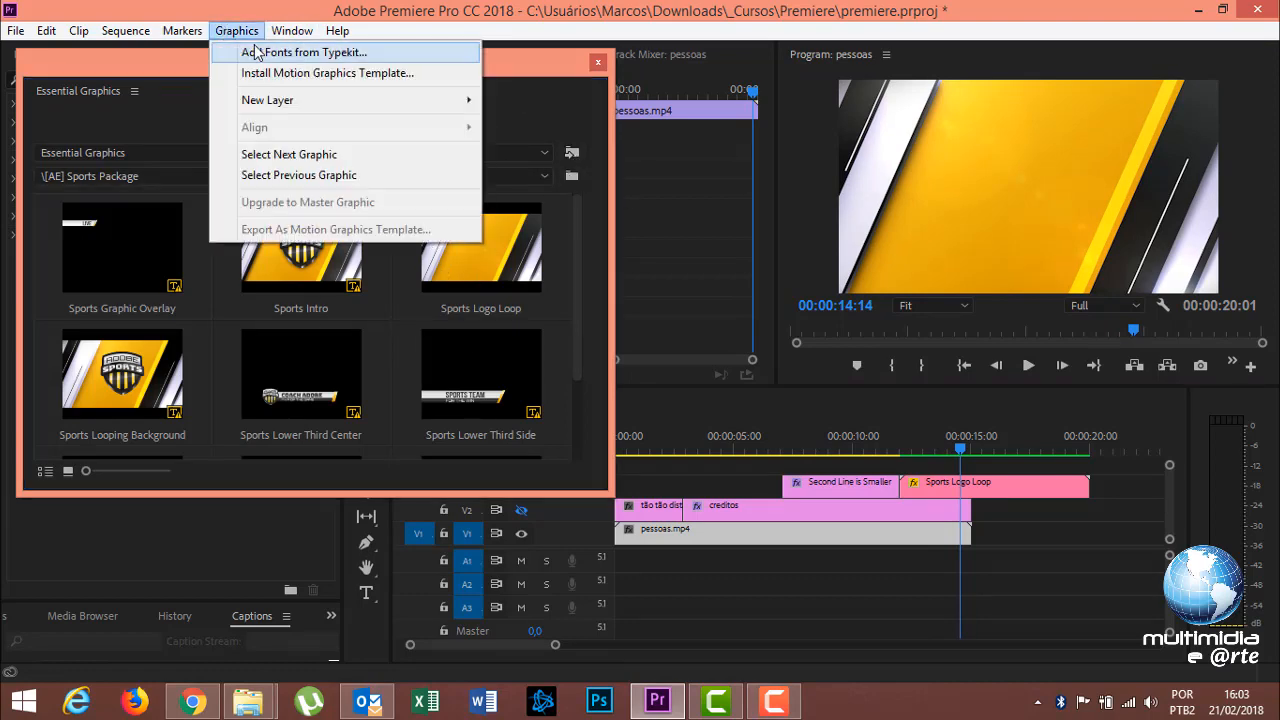
pyautogui.click(272, 74)
pyautogui.click(553, 431)
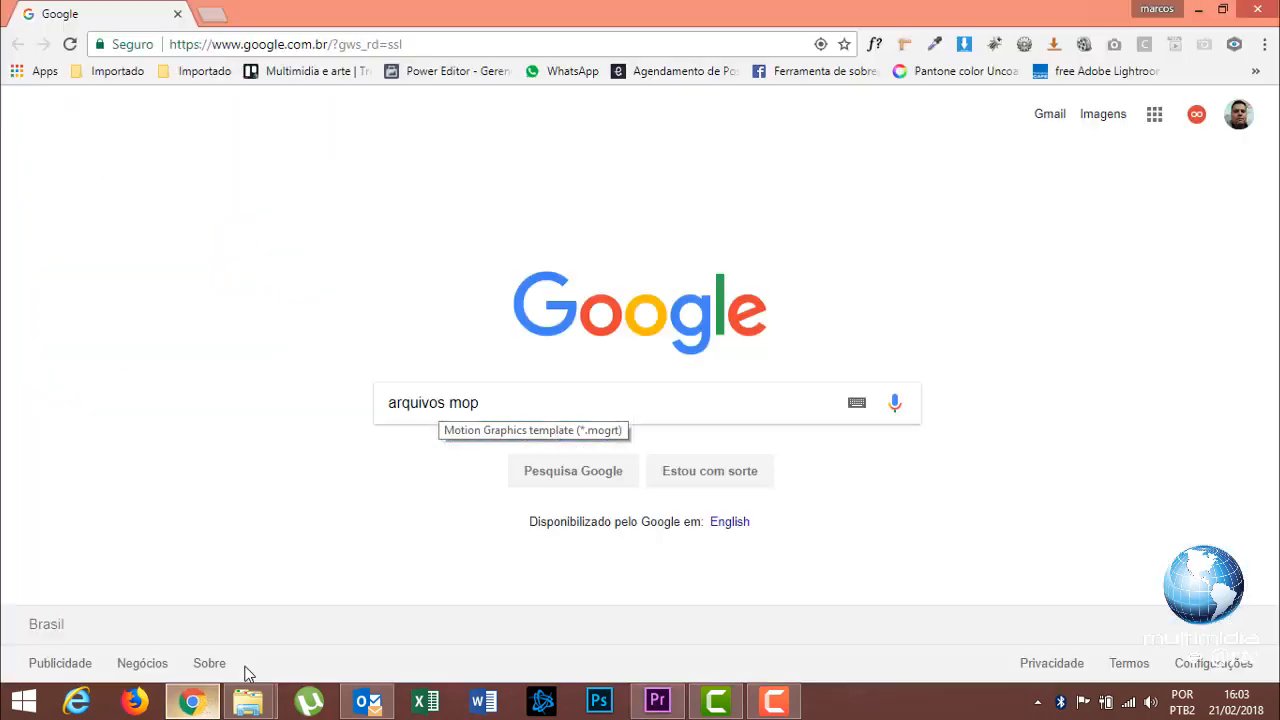
# - Switch to Chrome, search Google for "arquivos mogrt", and look through the results
pyautogui.click(193, 701)
pyautogui.press('BackSpace')
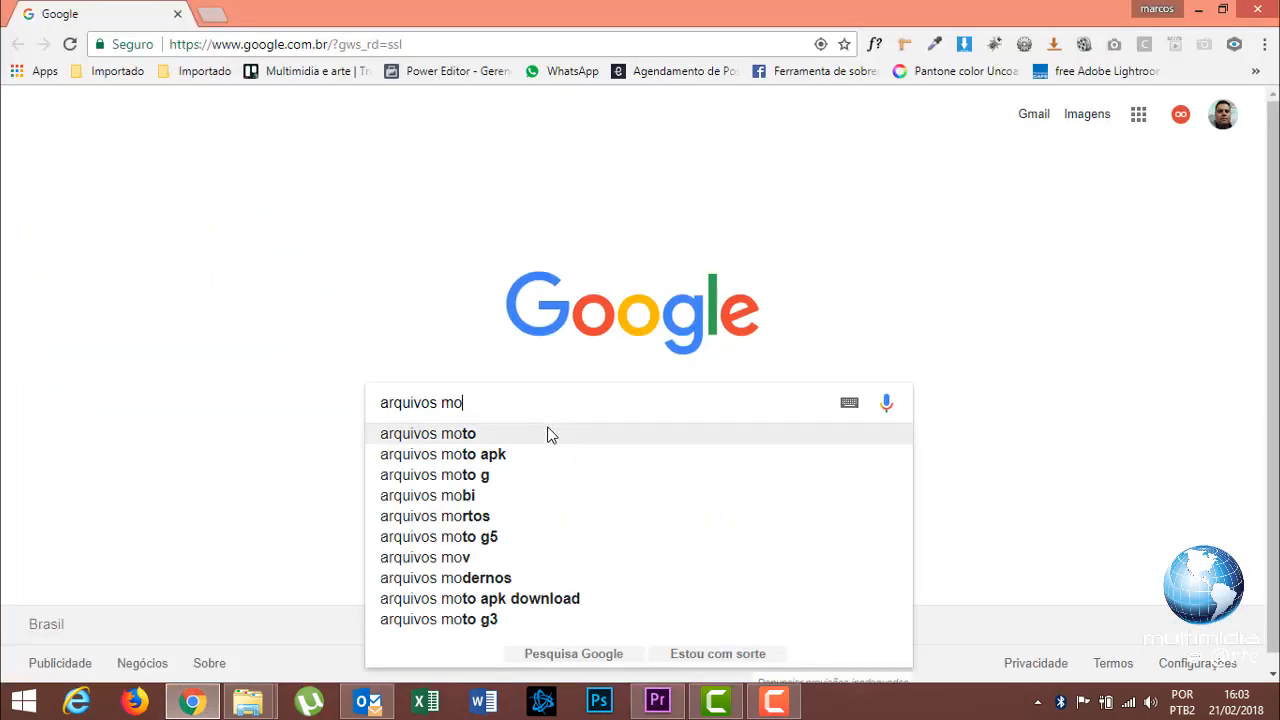
pyautogui.write('grt')
pyautogui.press('Return')
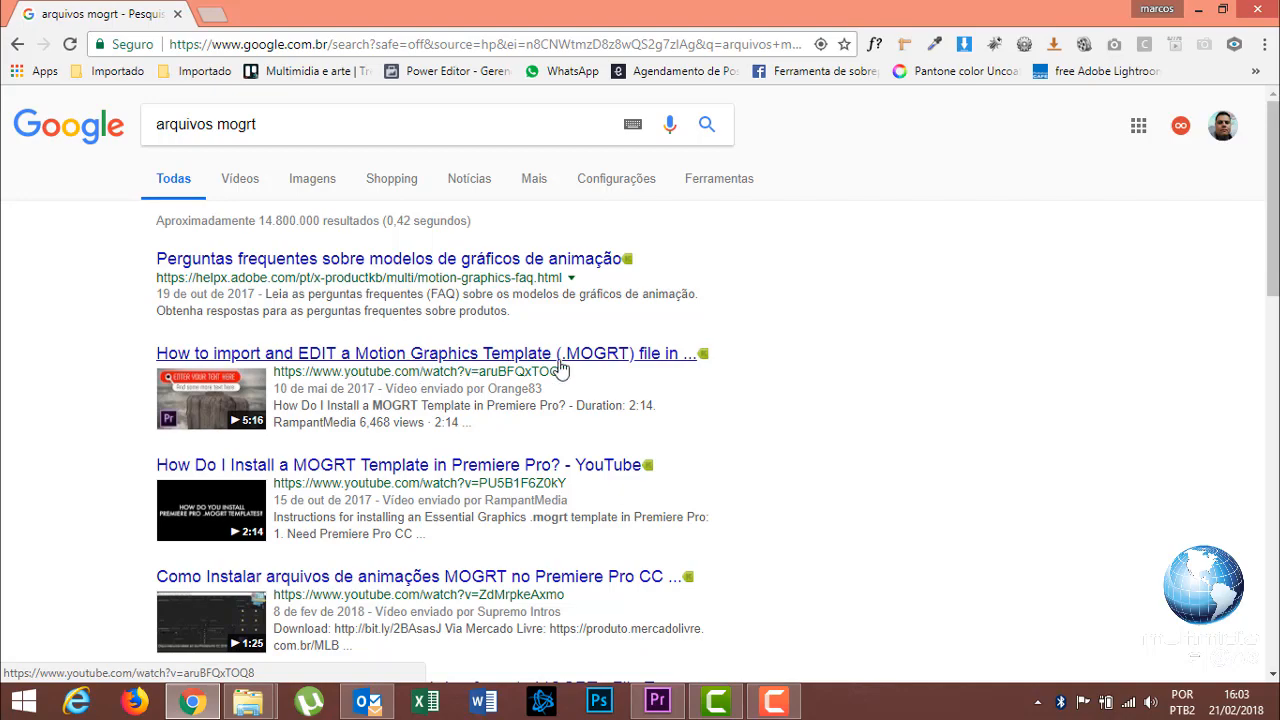
pyautogui.scroll(-3, 551, 366)
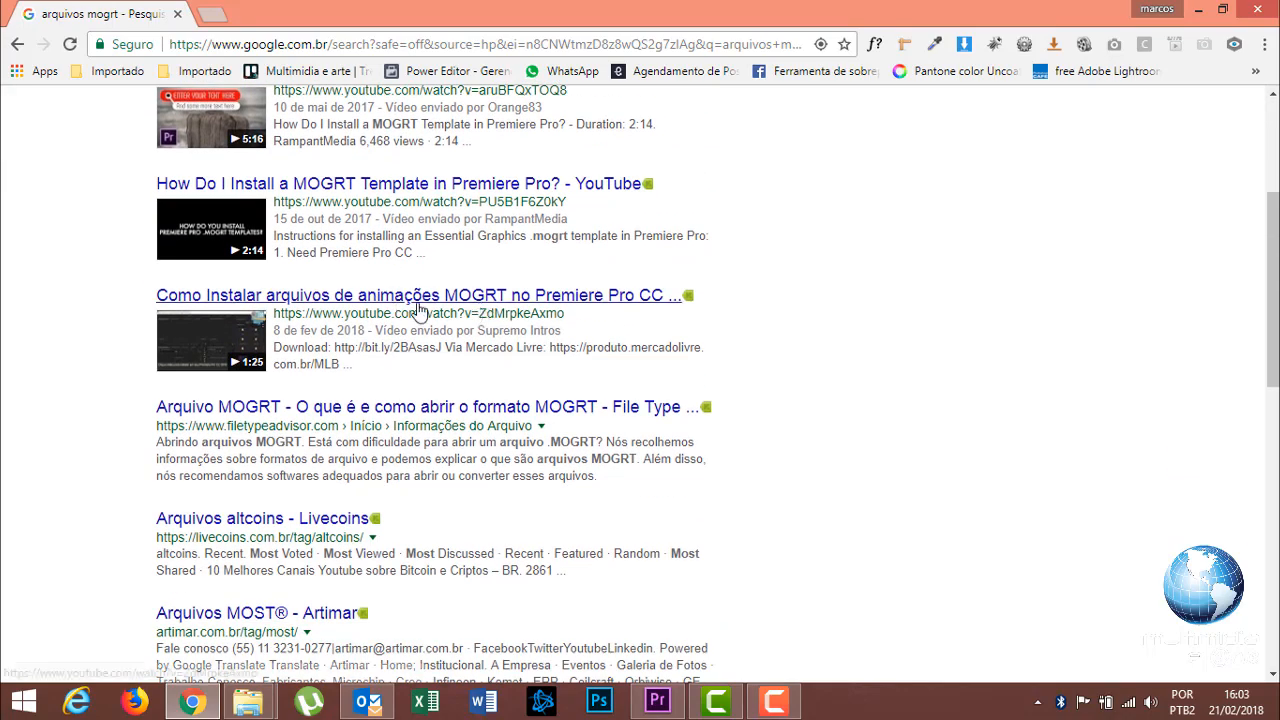
# - Extend the Google search to "arquivos mogrt download" and look through the results
pyautogui.scroll(-1, 410, 310)
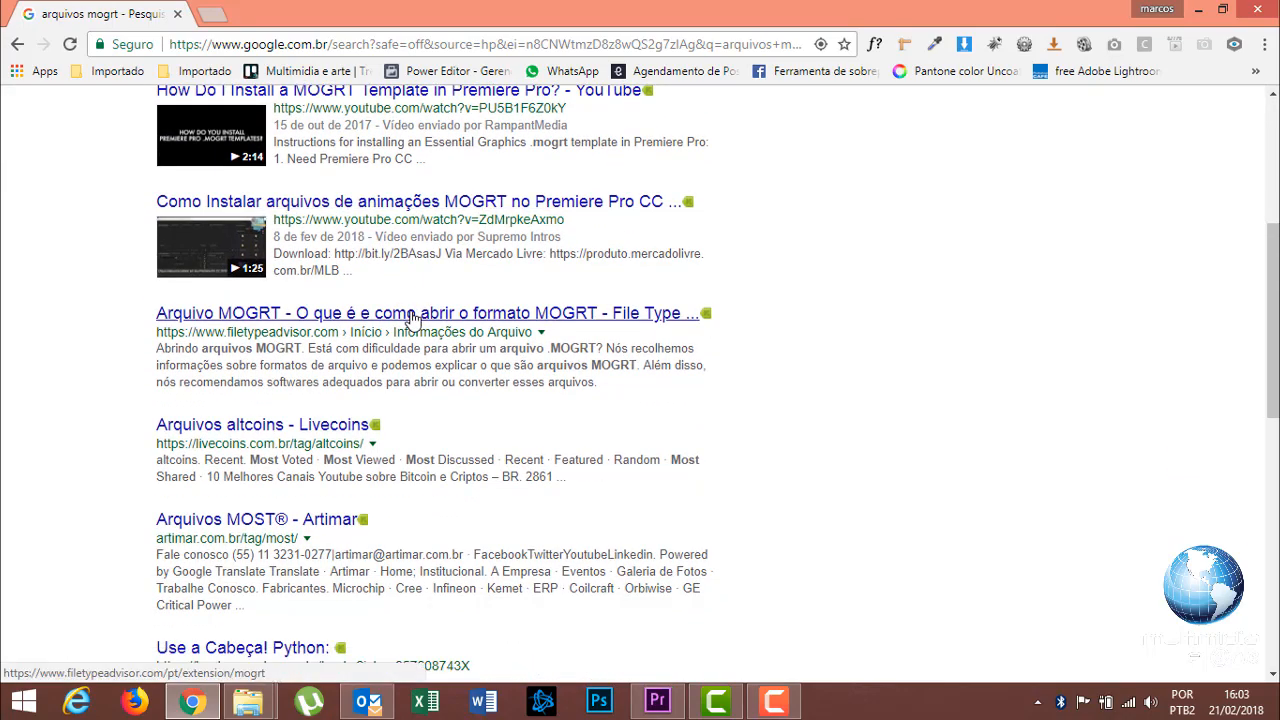
pyautogui.scroll(-2, 410, 317)
pyautogui.scroll(6, 449, 320)
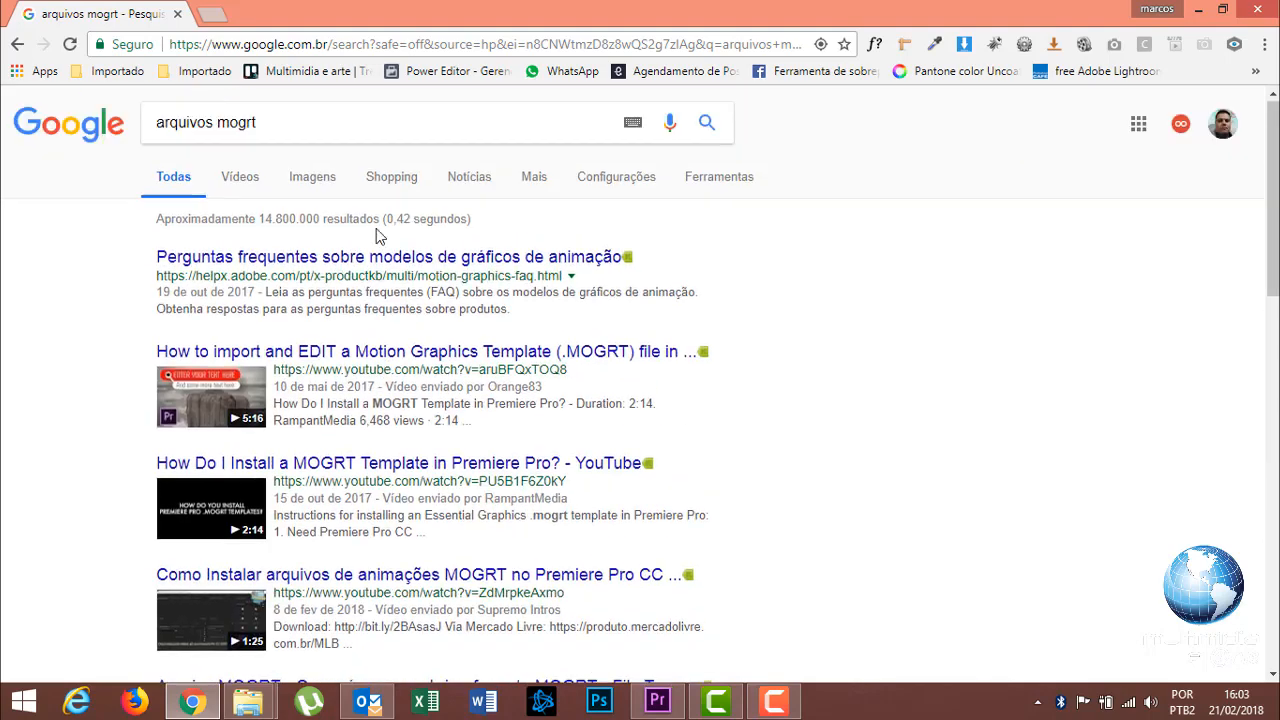
pyautogui.click(361, 133)
pyautogui.write('down')
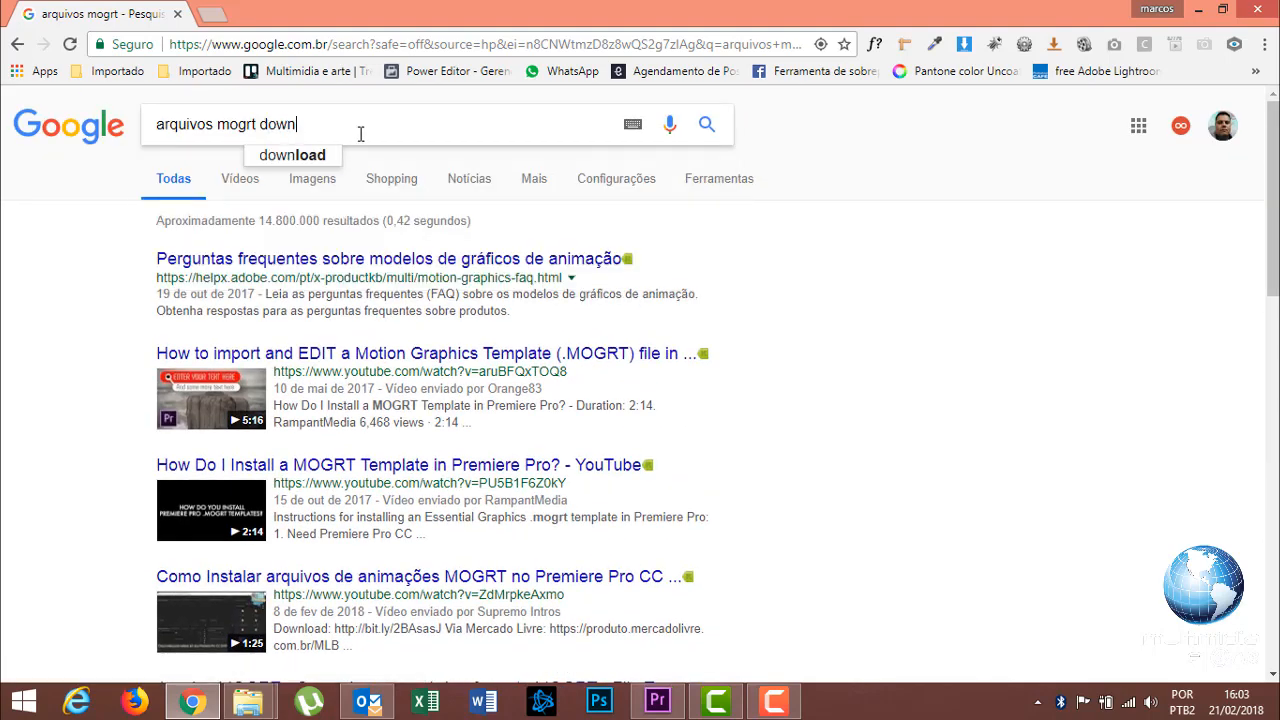
pyautogui.press('Return')
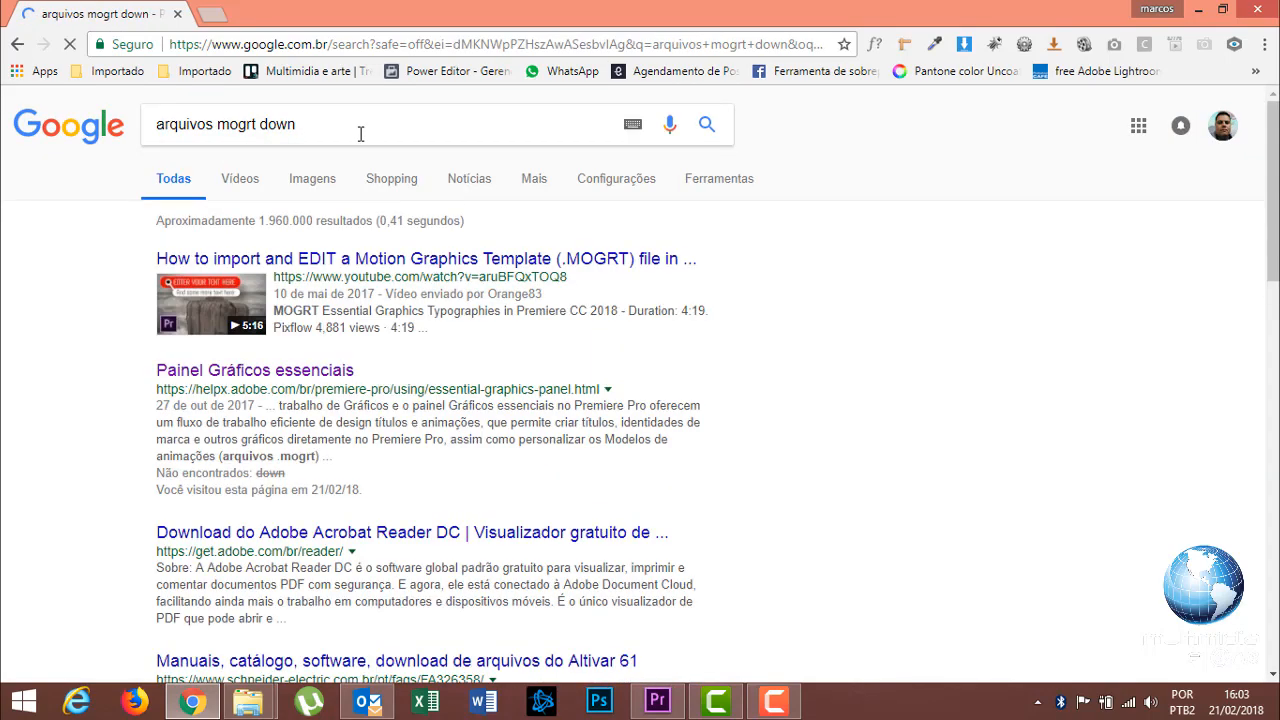
pyautogui.click(361, 133)
pyautogui.write('load')
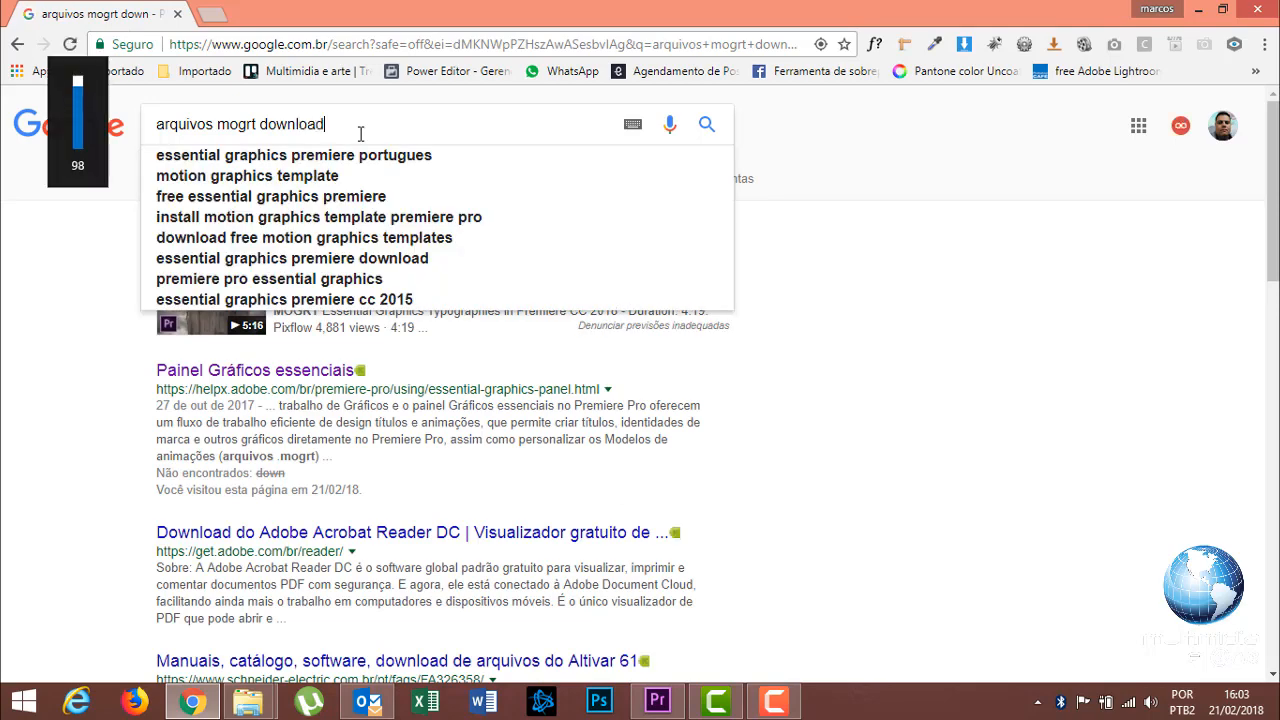
pyautogui.press('Return')
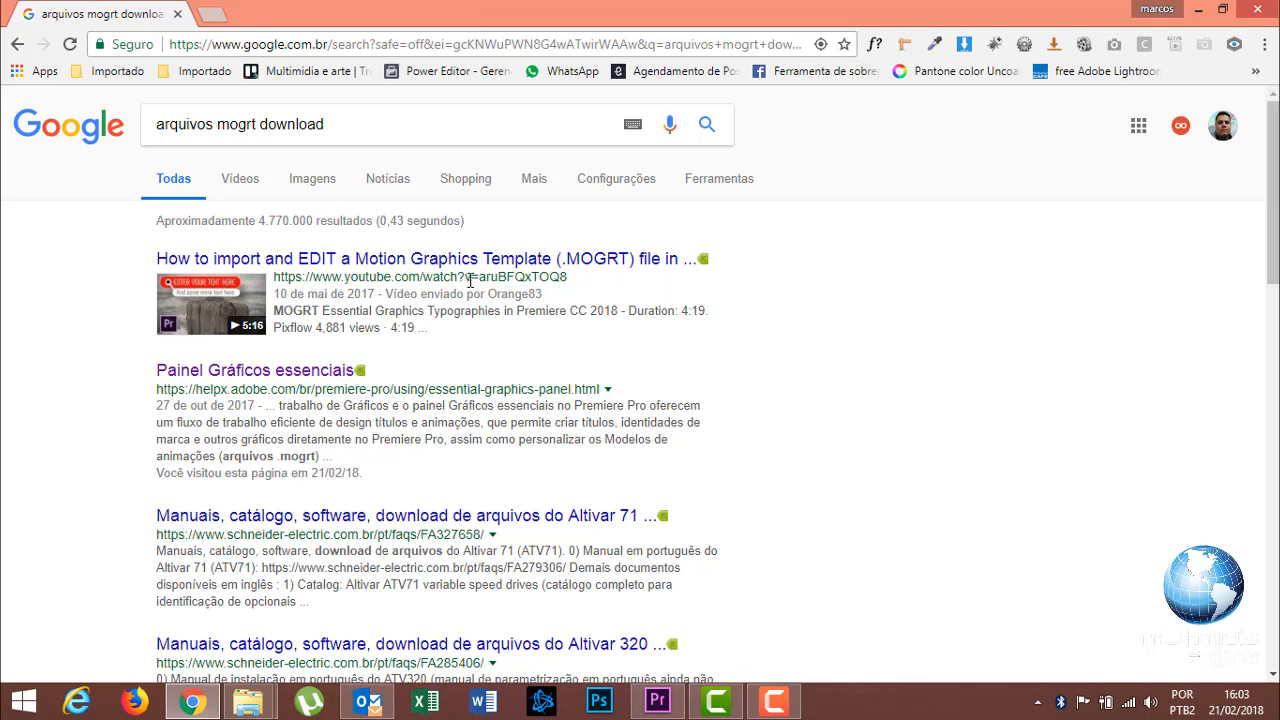
pyautogui.scroll(-3, 470, 280)
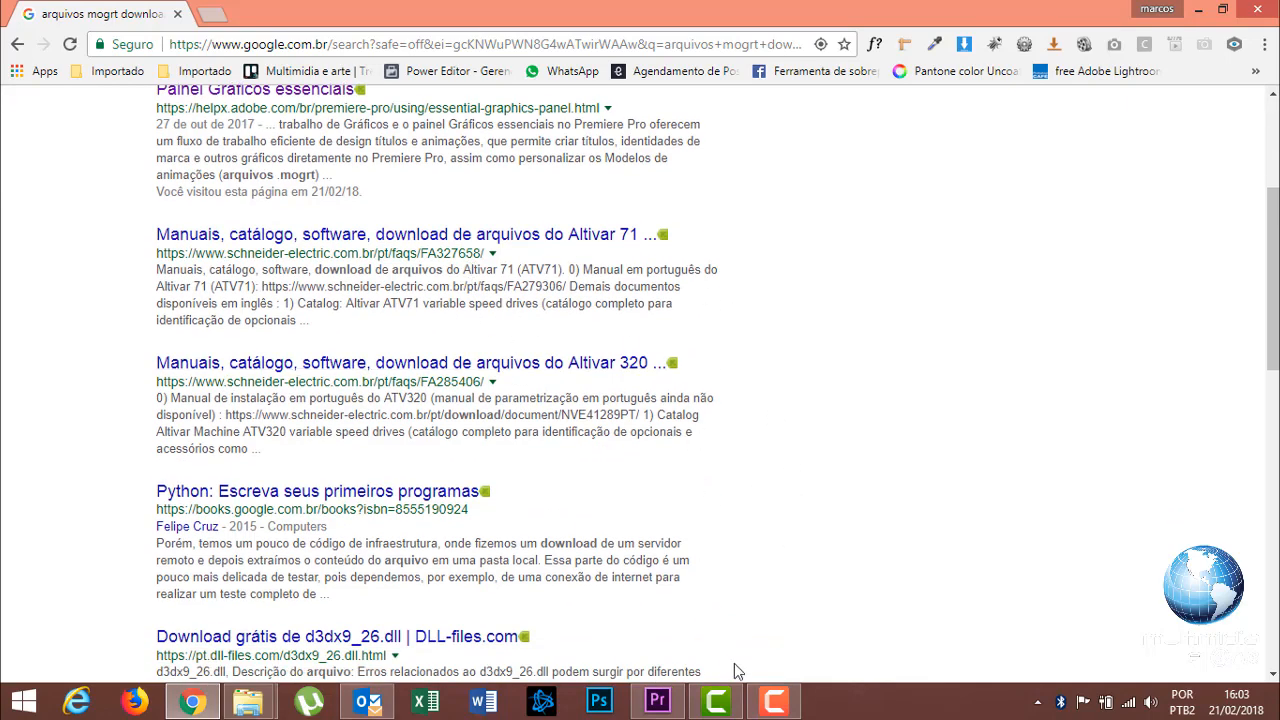
# - Switch to Premiere Pro, cancel the template installation dialog and delete the Sports Logo Loop clip from V3
pyautogui.click(660, 700)
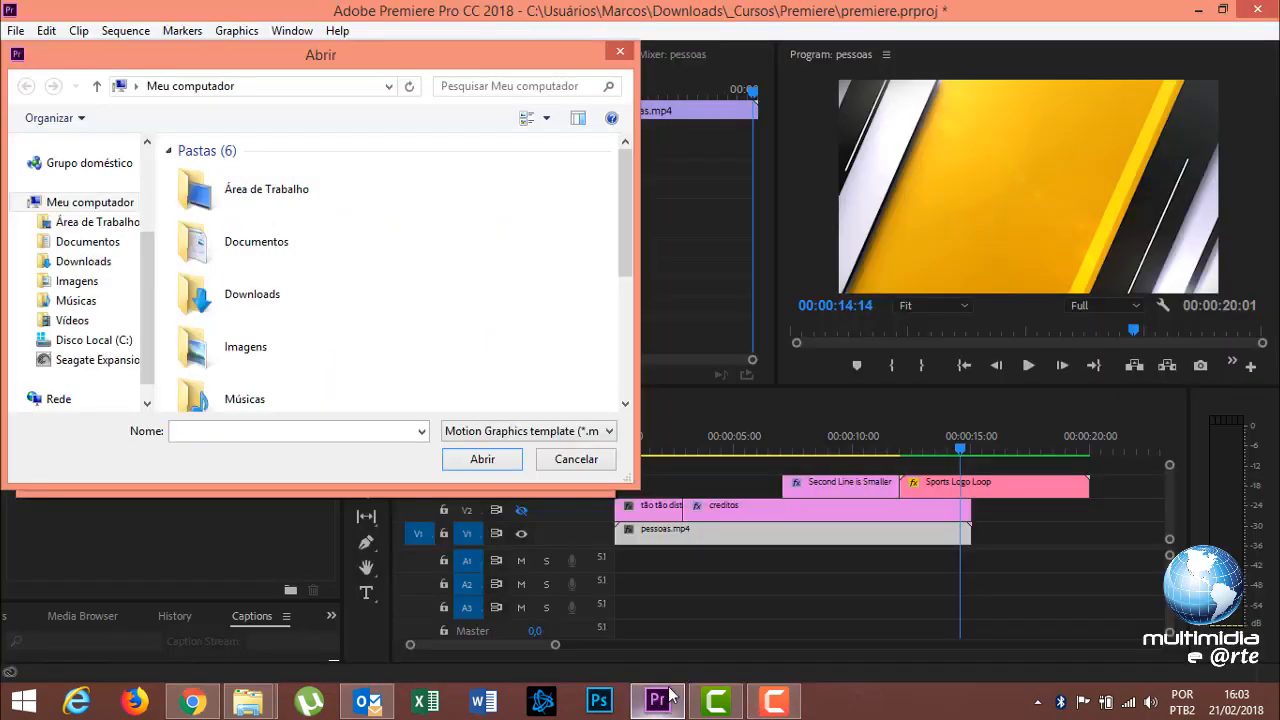
pyautogui.click(601, 460)
pyautogui.click(926, 484)
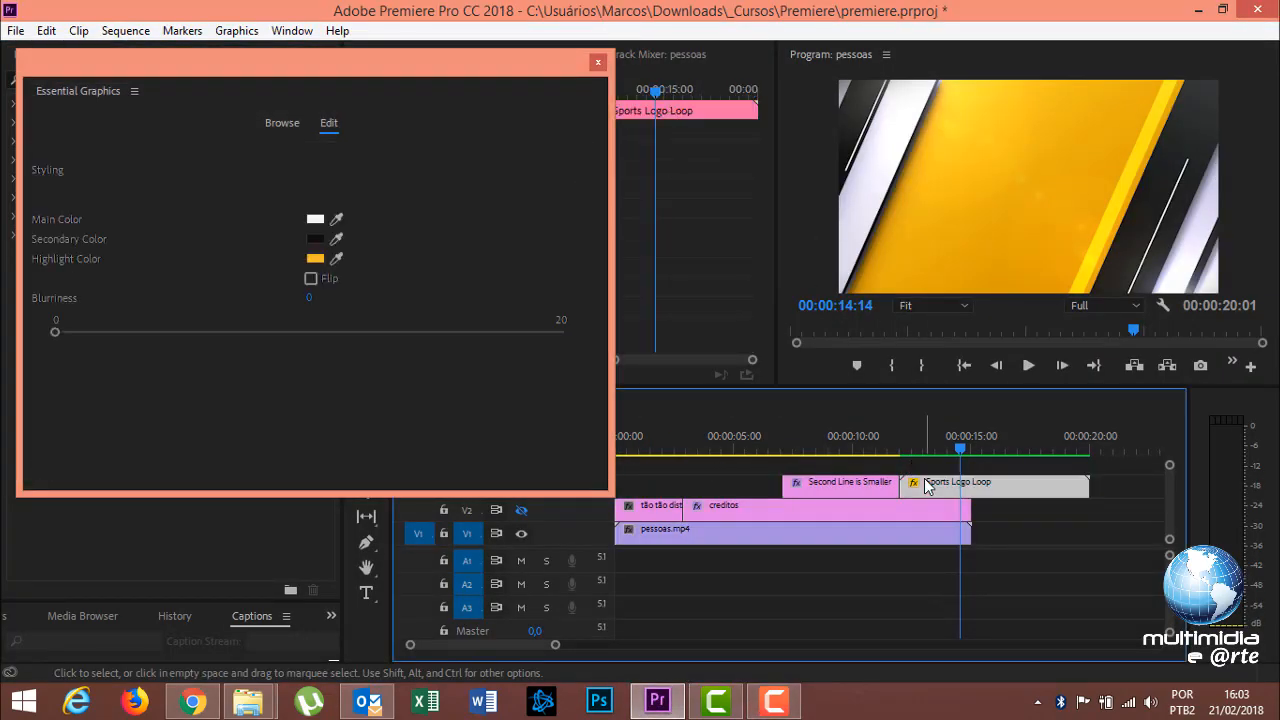
pyautogui.press('Delete')
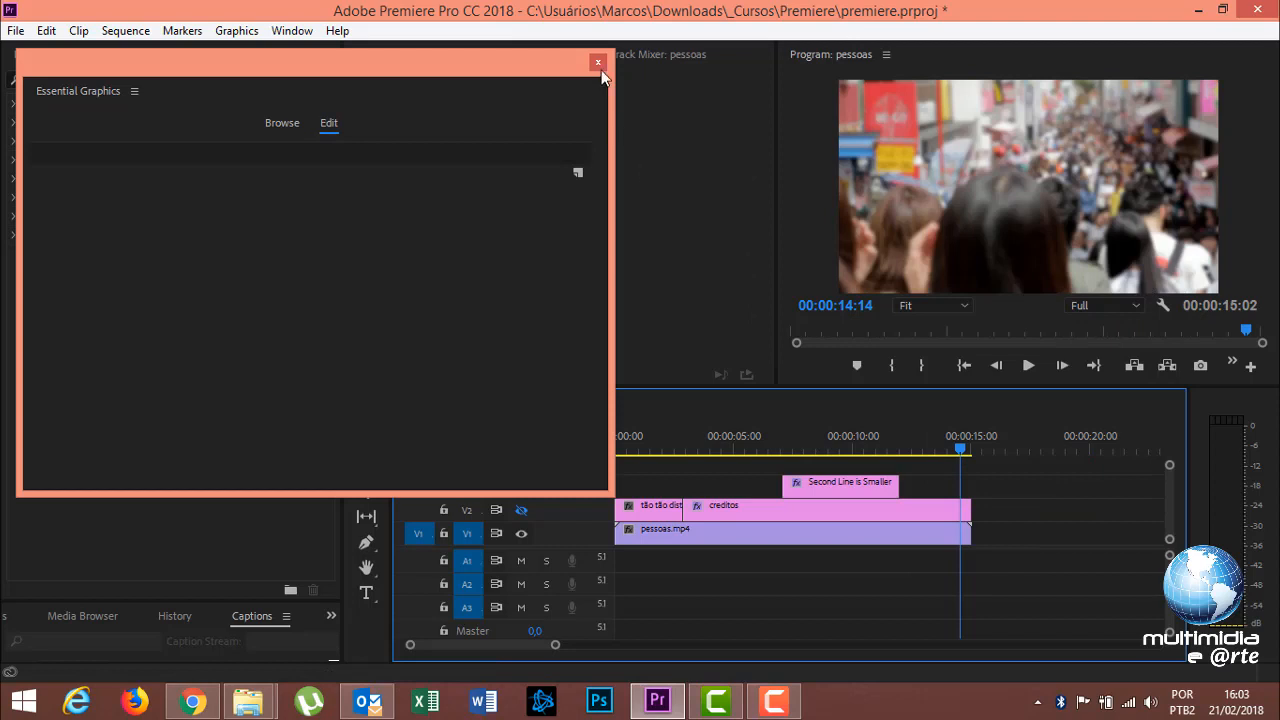
# - Make track V2 visible again and place the playhead within the Second Line is Smaller clip
pyautogui.click(862, 452)
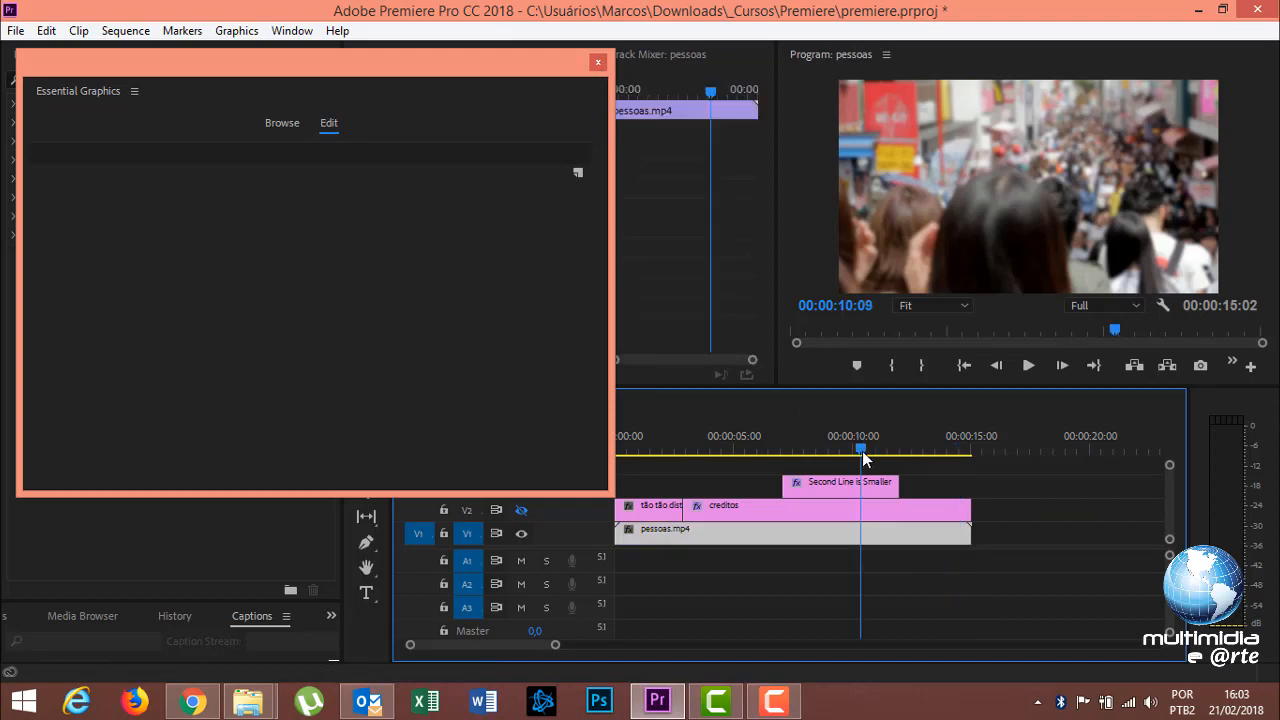
pyautogui.moveTo(864, 457); pyautogui.dragTo(771, 449)
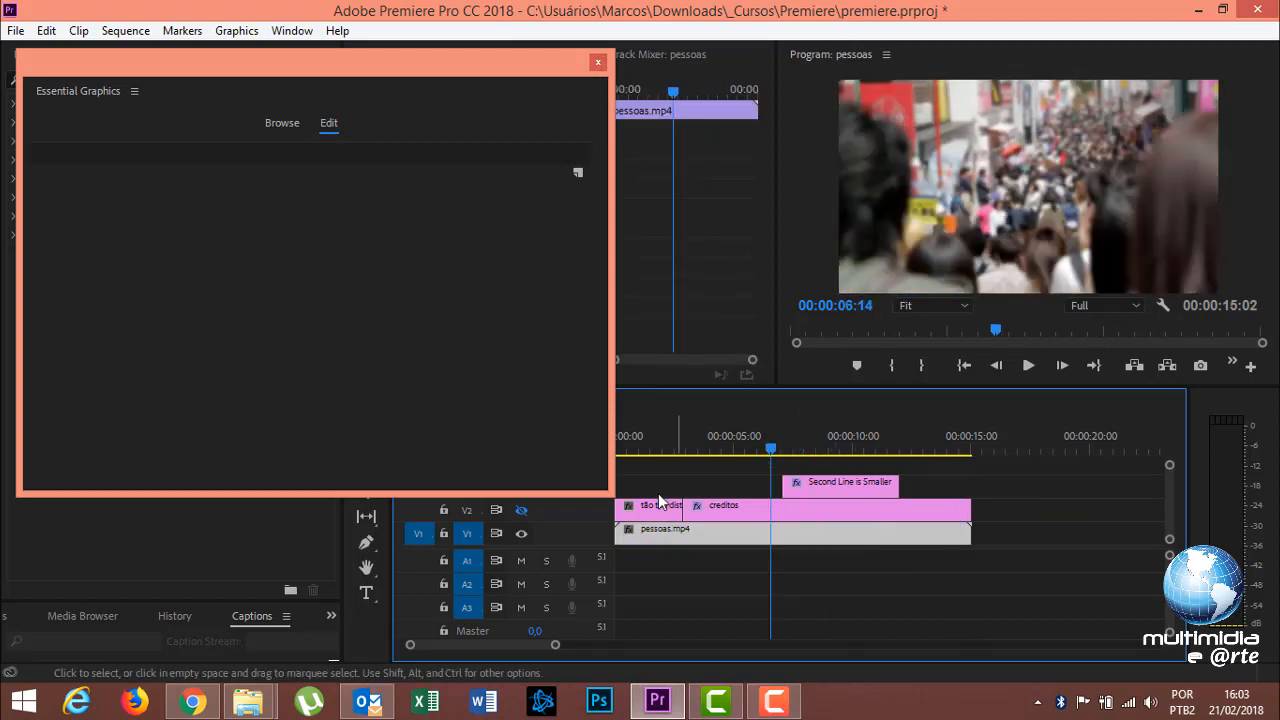
pyautogui.click(521, 510)
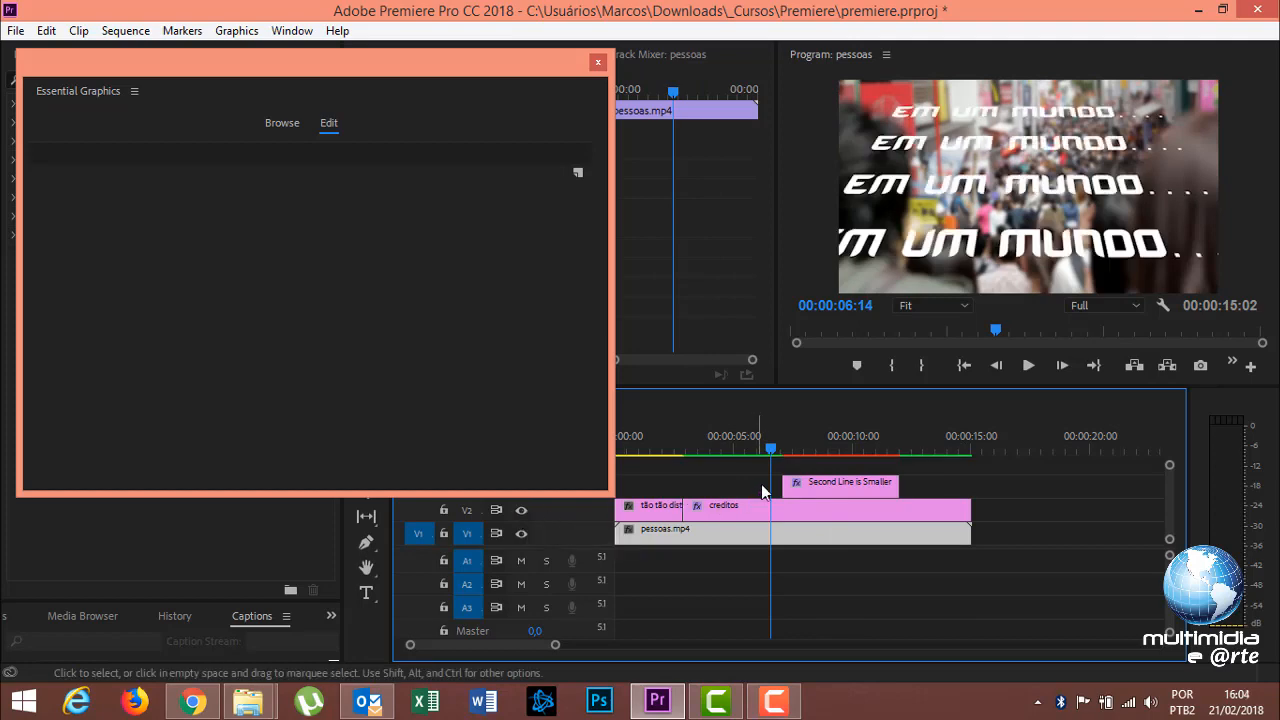
pyautogui.click(777, 451)
# - Add Asset 6.png from the midias/Fotos folder as a new file layer in the Second Line is Smaller graphic
pyautogui.click(848, 484)
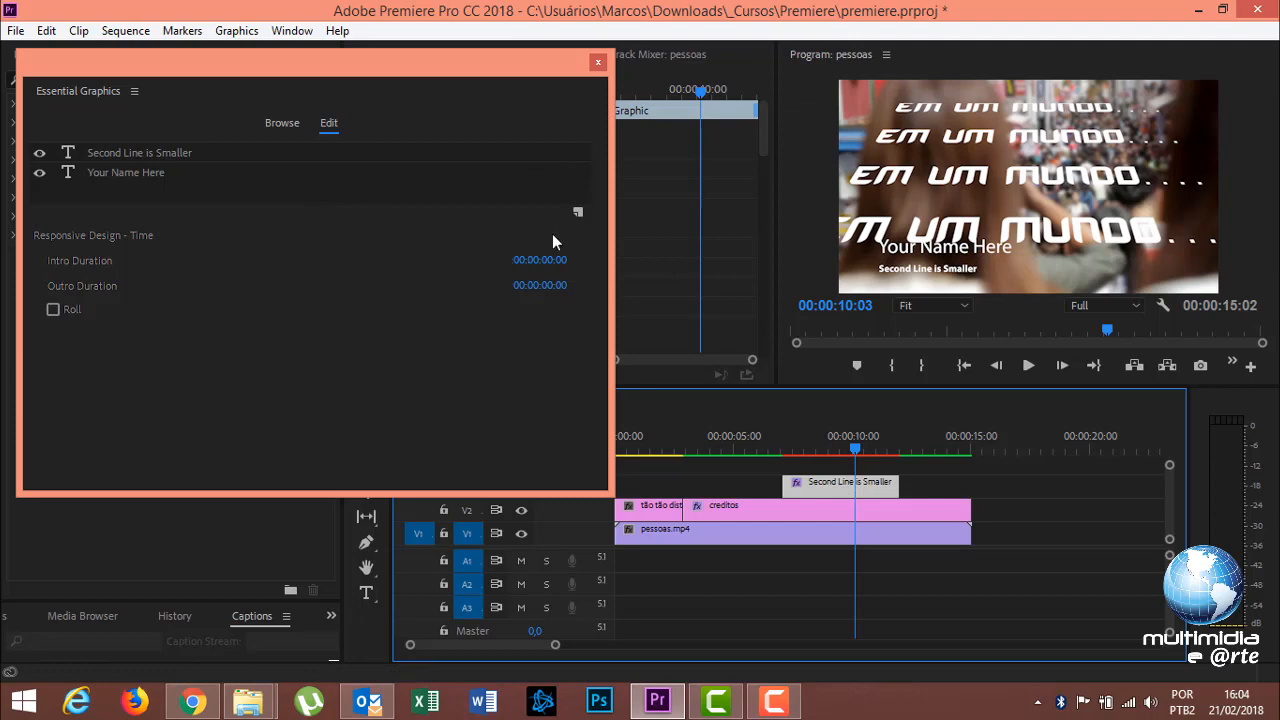
pyautogui.click(577, 212)
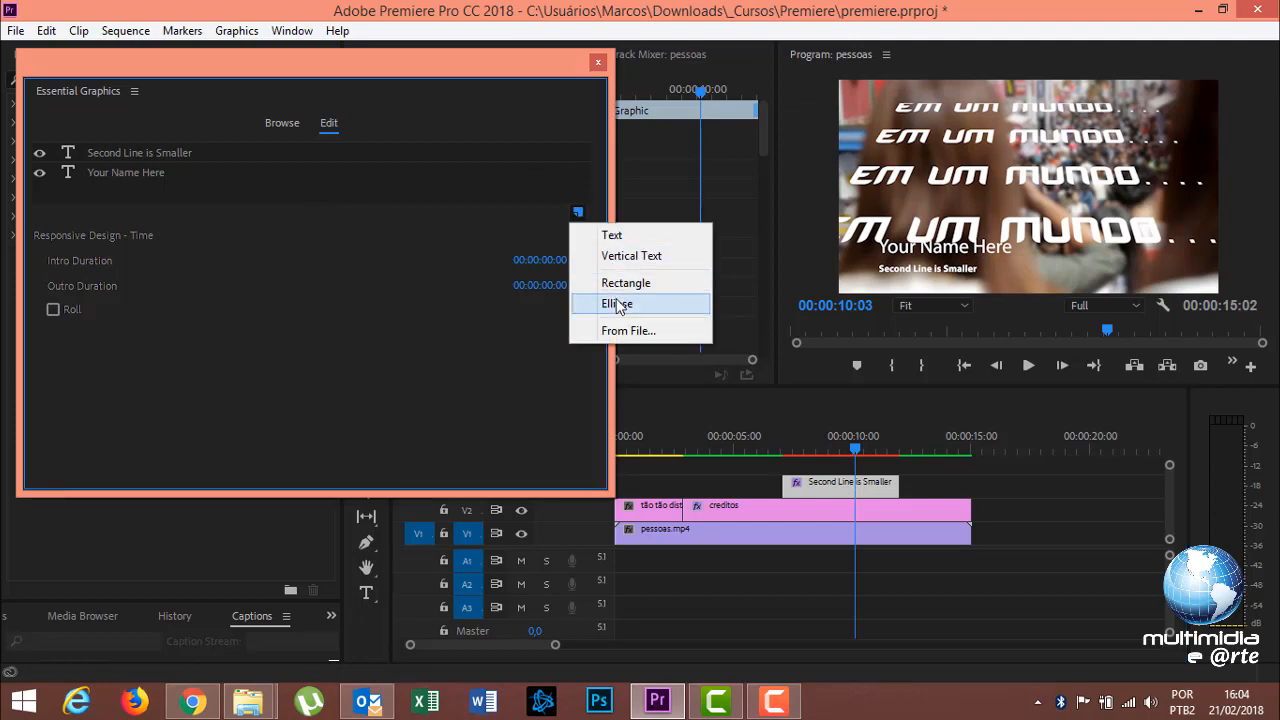
pyautogui.click(630, 332)
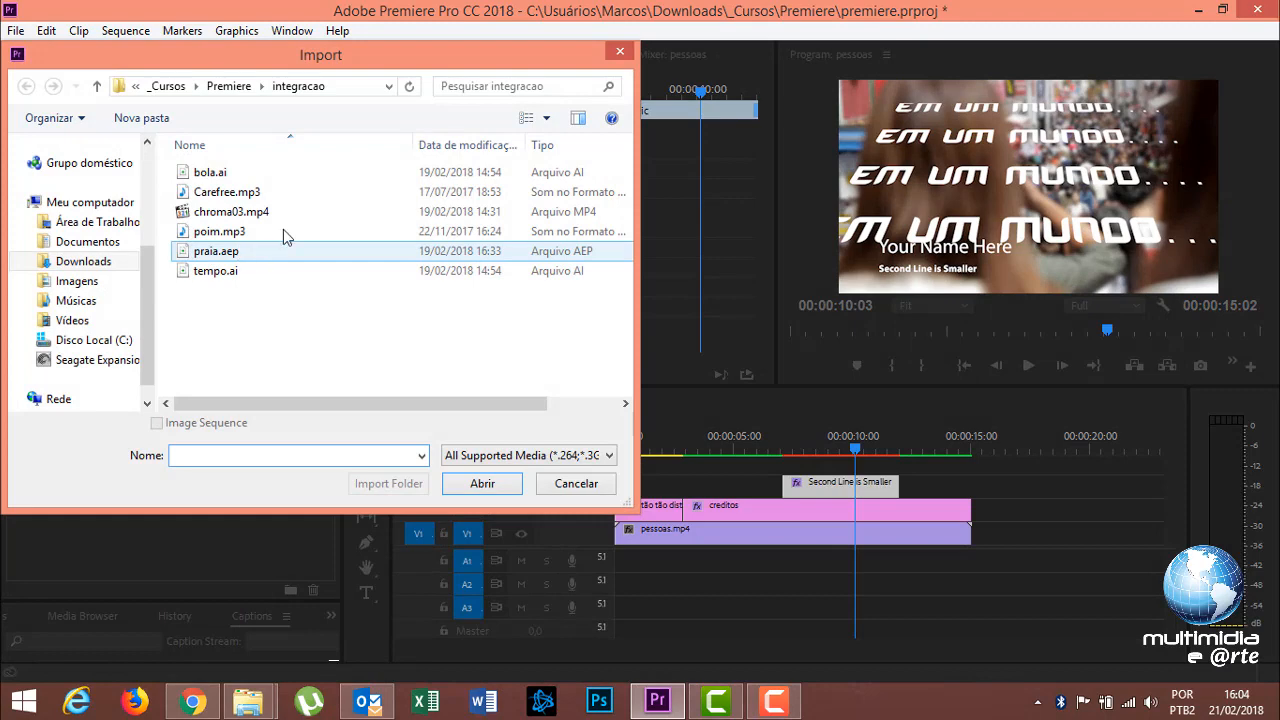
pyautogui.click(229, 86)
pyautogui.doubleClick(413, 240)
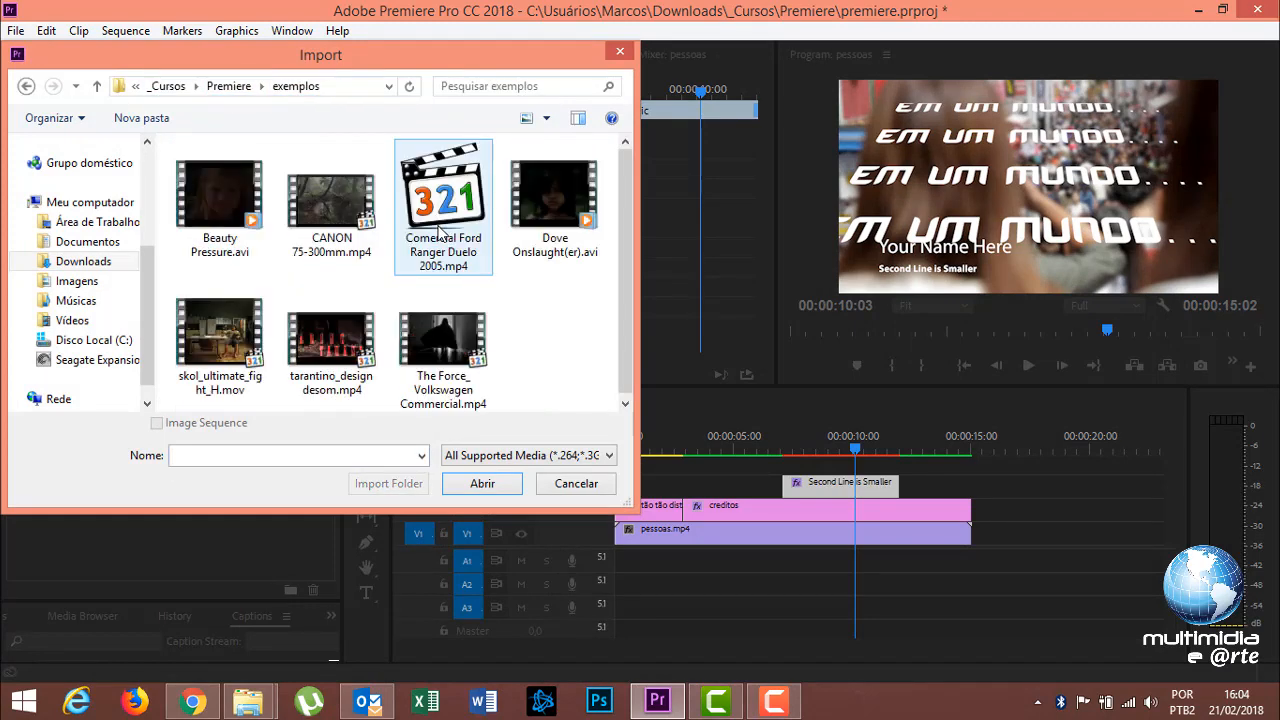
pyautogui.click(245, 88)
pyautogui.moveTo(618, 186); pyautogui.dragTo(613, 249)
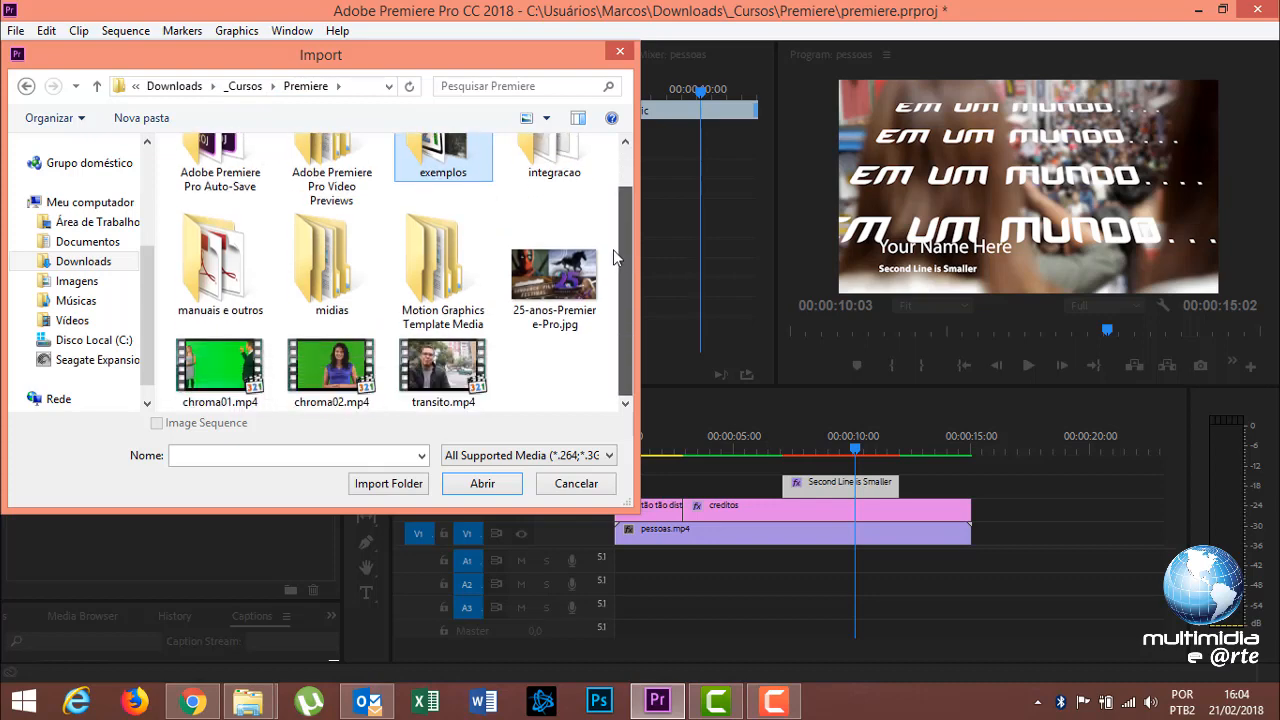
pyautogui.doubleClick(338, 262)
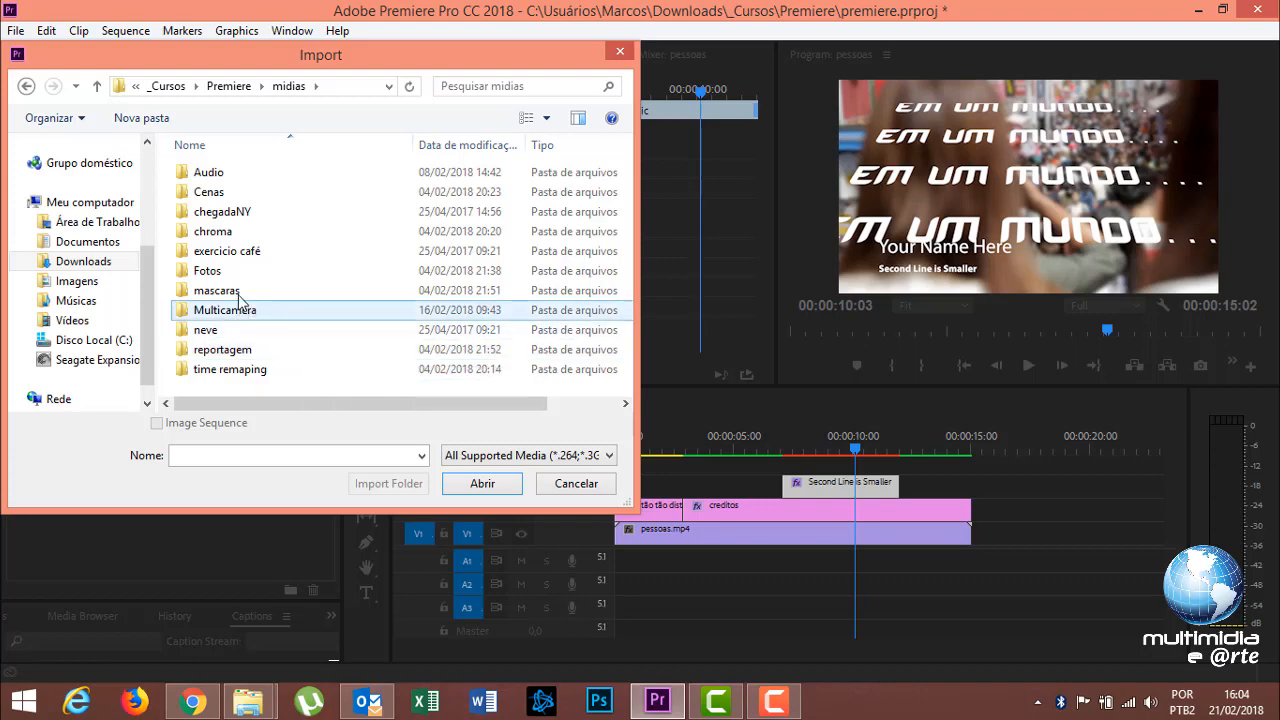
pyautogui.doubleClick(221, 273)
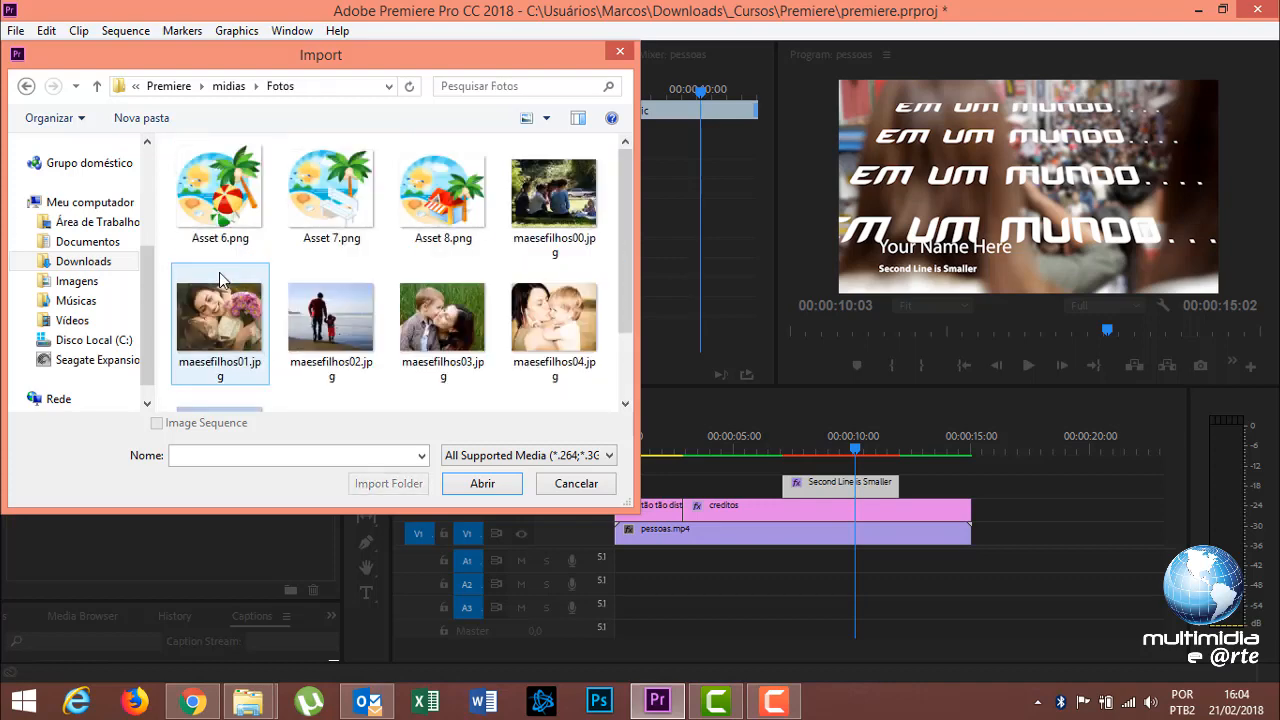
pyautogui.click(238, 215)
pyautogui.click(491, 482)
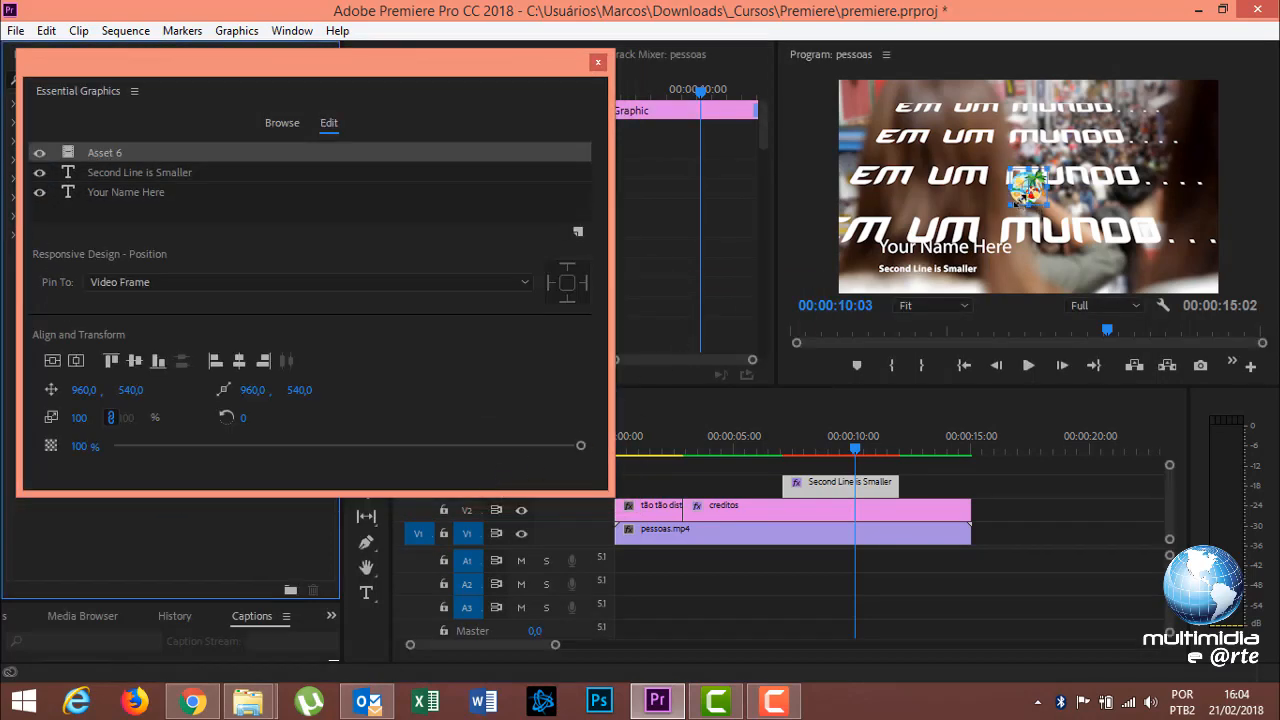
# - Place the Asset 6 layer beneath both text layers, scale it to 97% and position it at 99.9, 895.8 beside the text
pyautogui.moveTo(1022, 194); pyautogui.dragTo(1005, 280)
pyautogui.moveTo(115, 151); pyautogui.dragTo(132, 198)
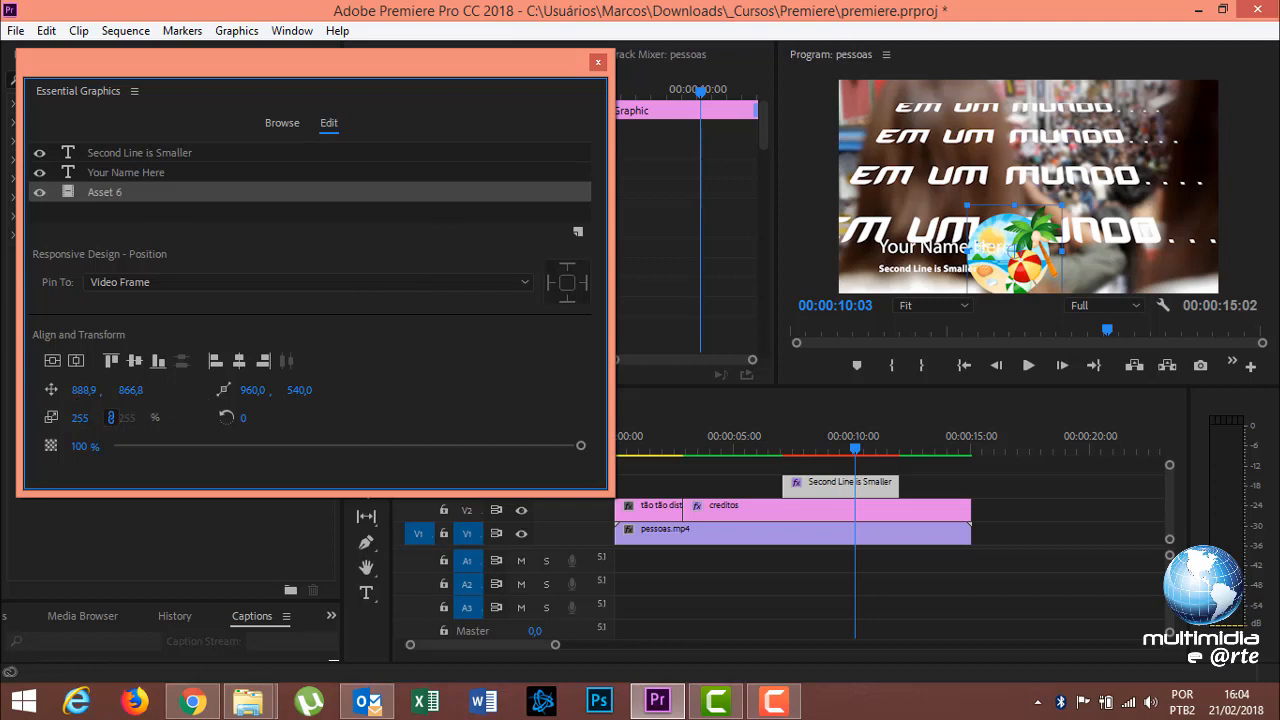
pyautogui.moveTo(80, 417); pyautogui.dragTo(4, 418)
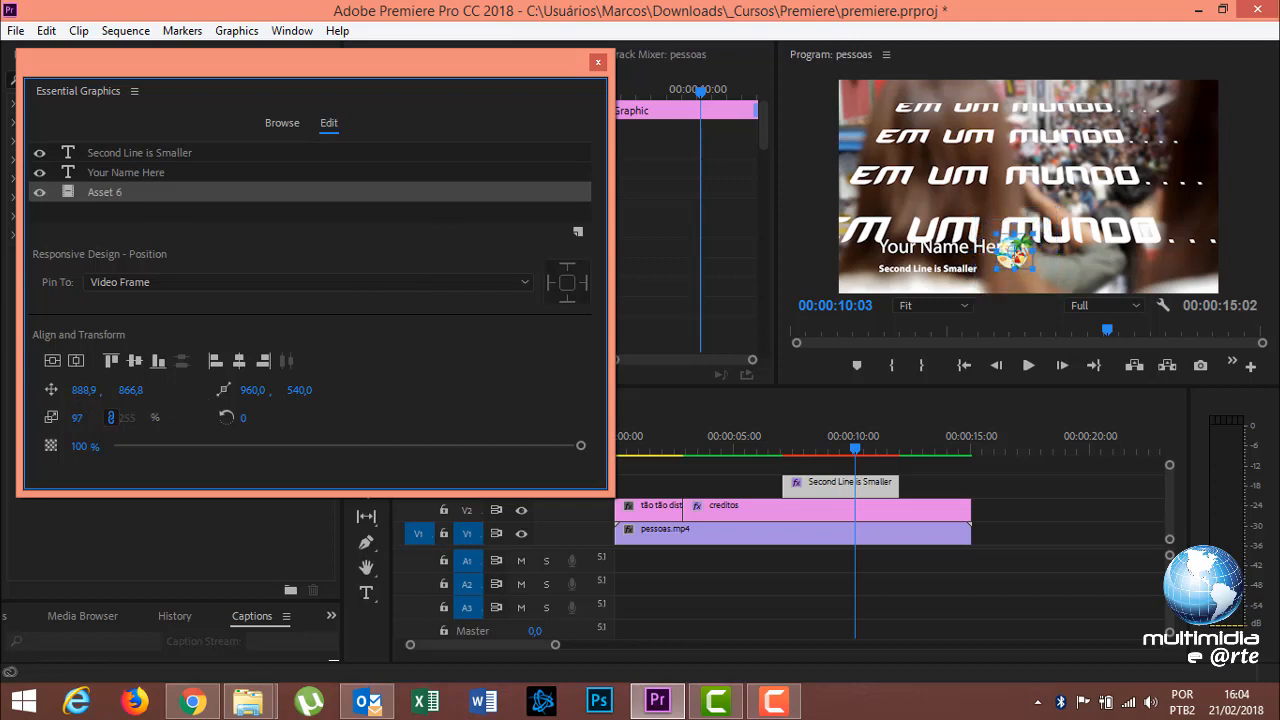
pyautogui.moveTo(130, 390); pyautogui.dragTo(335, 376)
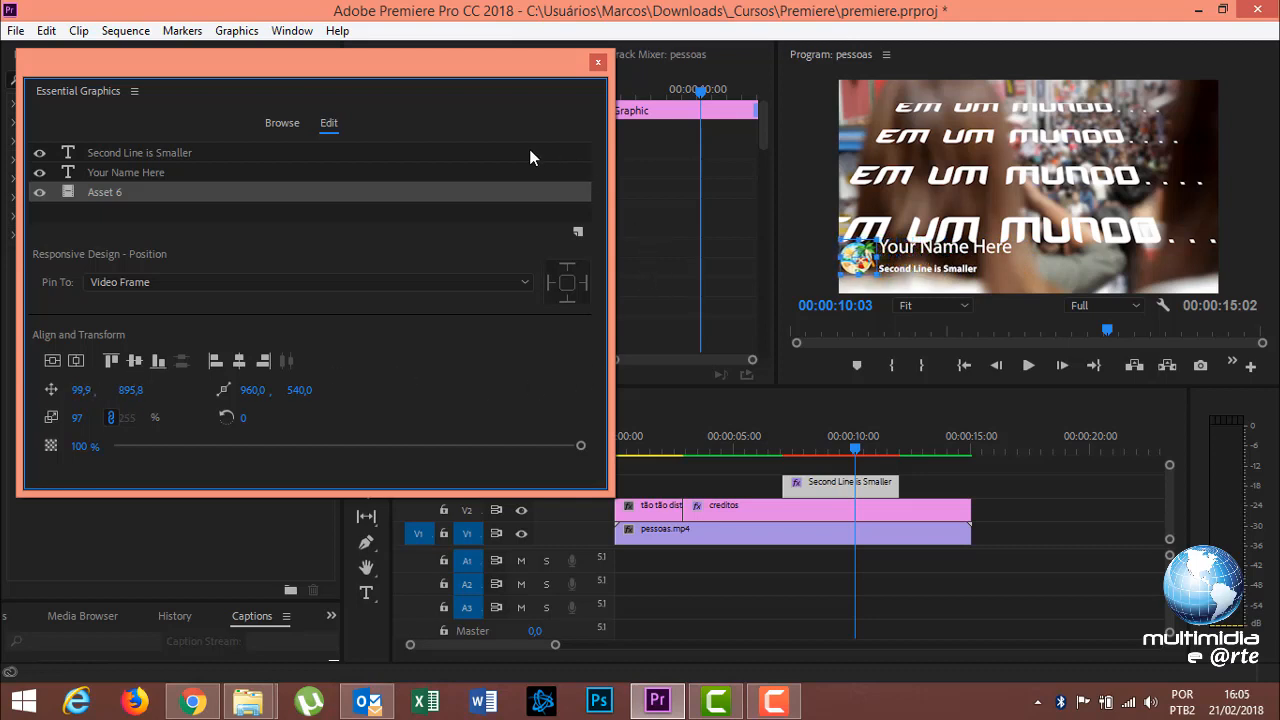
pyautogui.click(597, 62)
# - Set the whole graphic's Motion position to 959, 545, hiding track V2 during the adjustment and showing it again
pyautogui.click(884, 505)
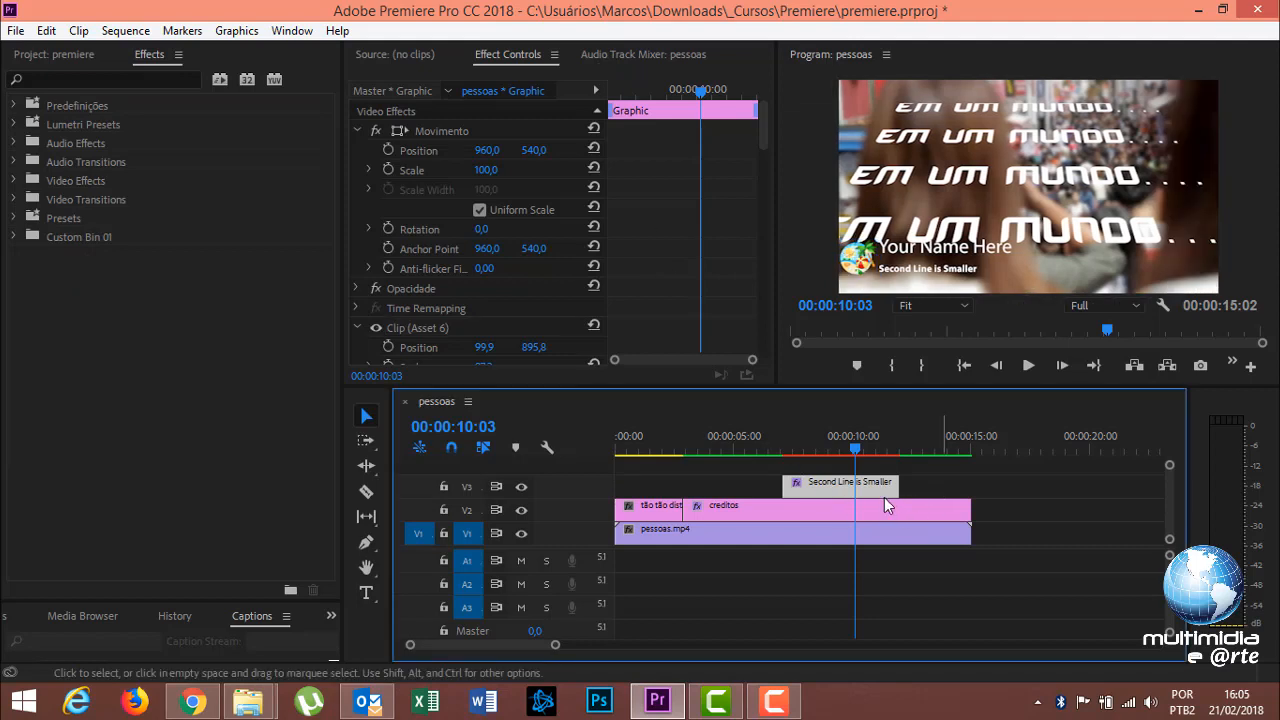
pyautogui.click(429, 131)
pyautogui.moveTo(476, 150); pyautogui.dragTo(615, 150)
pyautogui.click(521, 510)
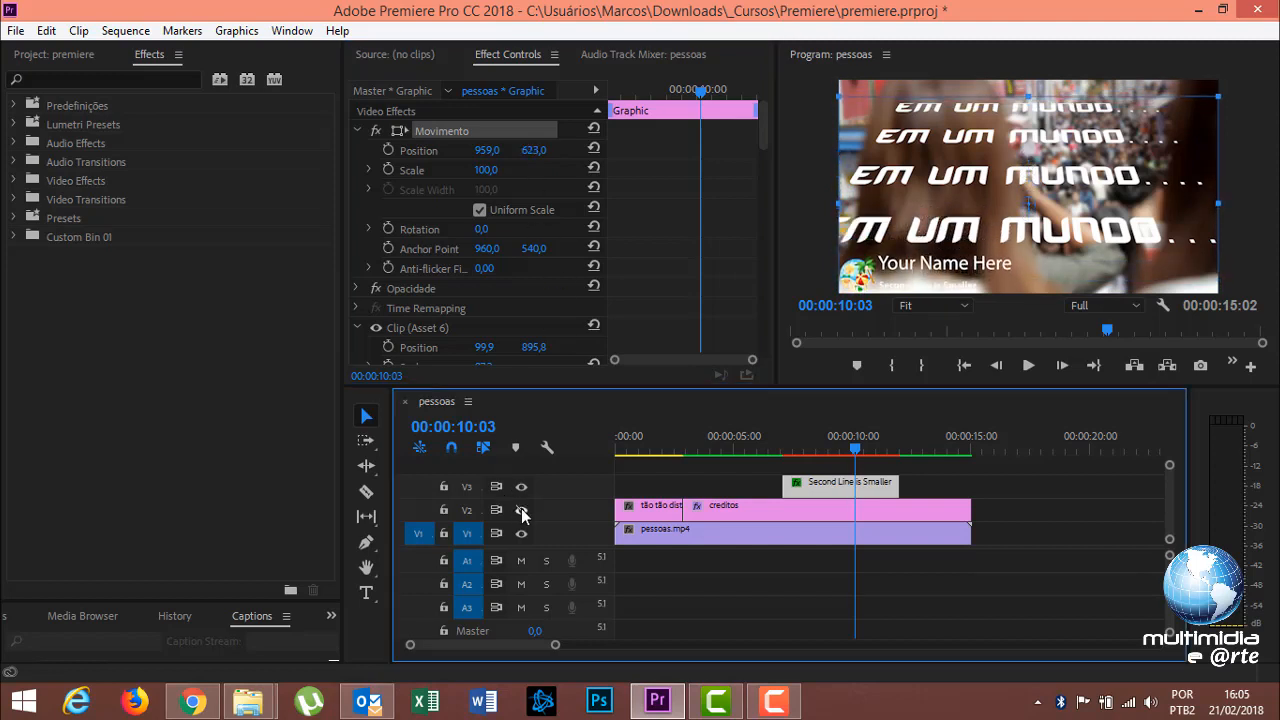
pyautogui.moveTo(532, 155); pyautogui.dragTo(454, 155)
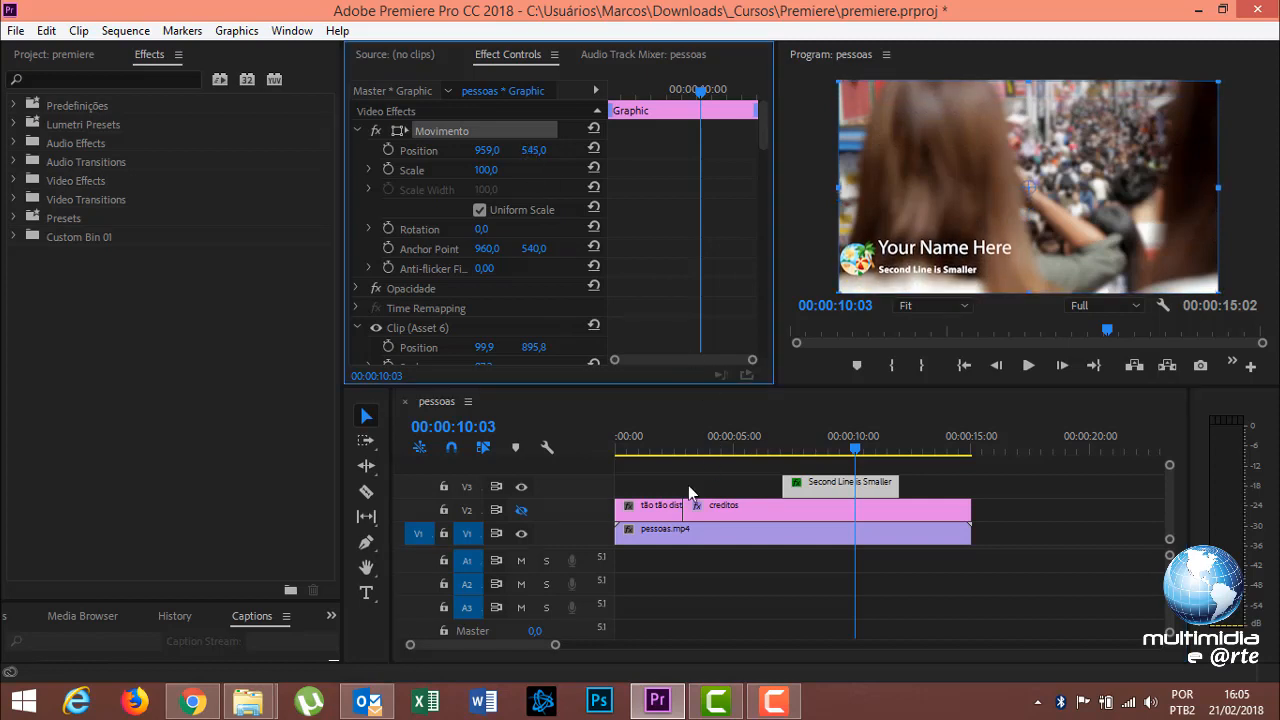
pyautogui.click(521, 510)
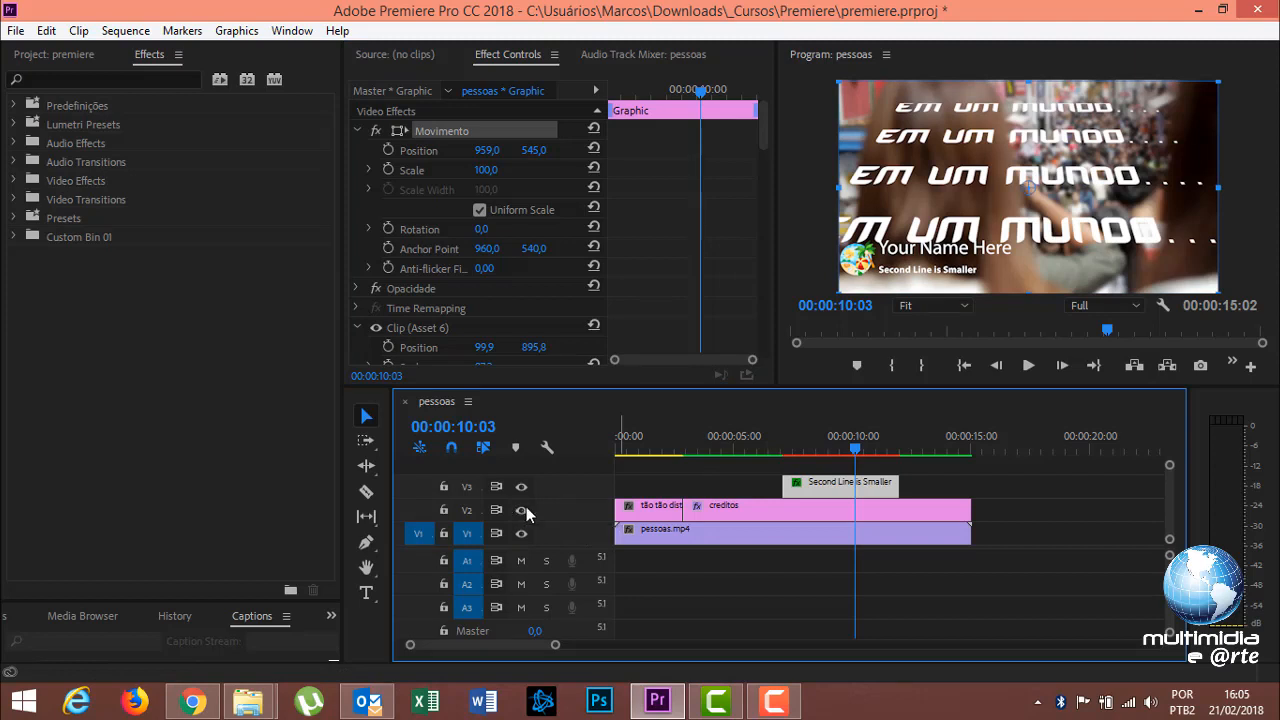
# - Examine which template files the Motion Graphics Template Media bin of the project contains, then collapse the bin
pyautogui.click(58, 54)
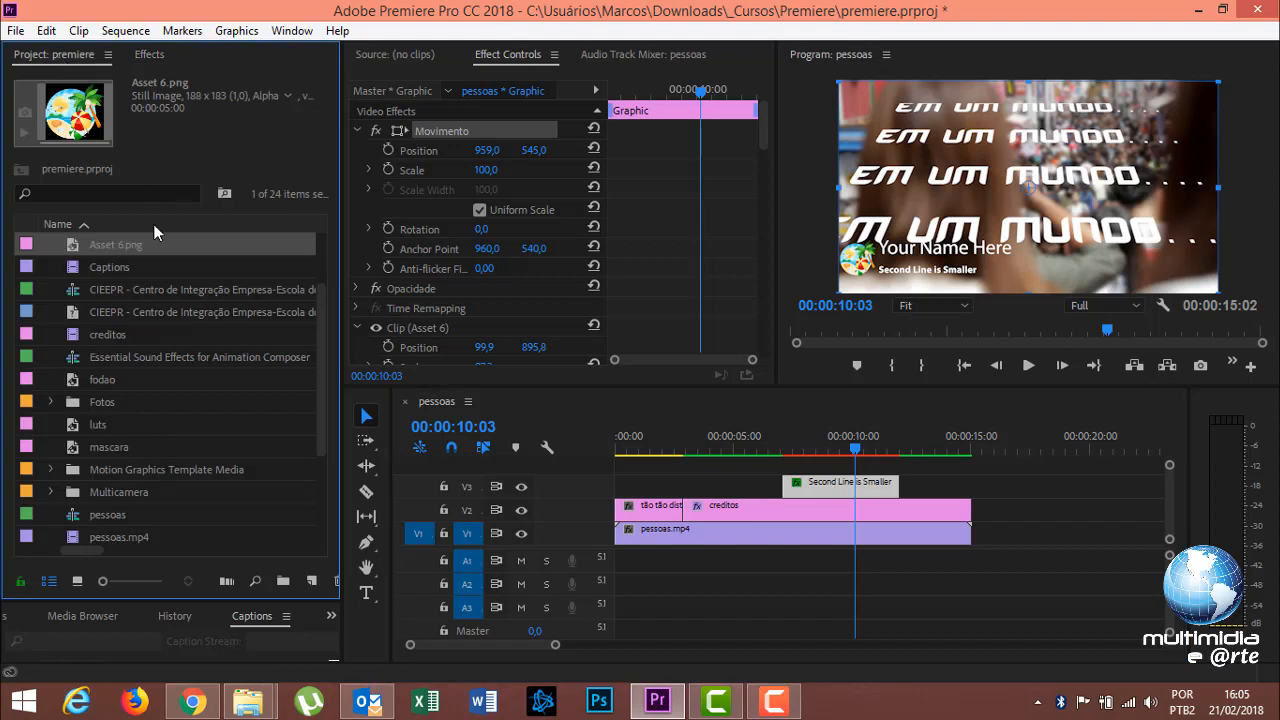
pyautogui.click(166, 354)
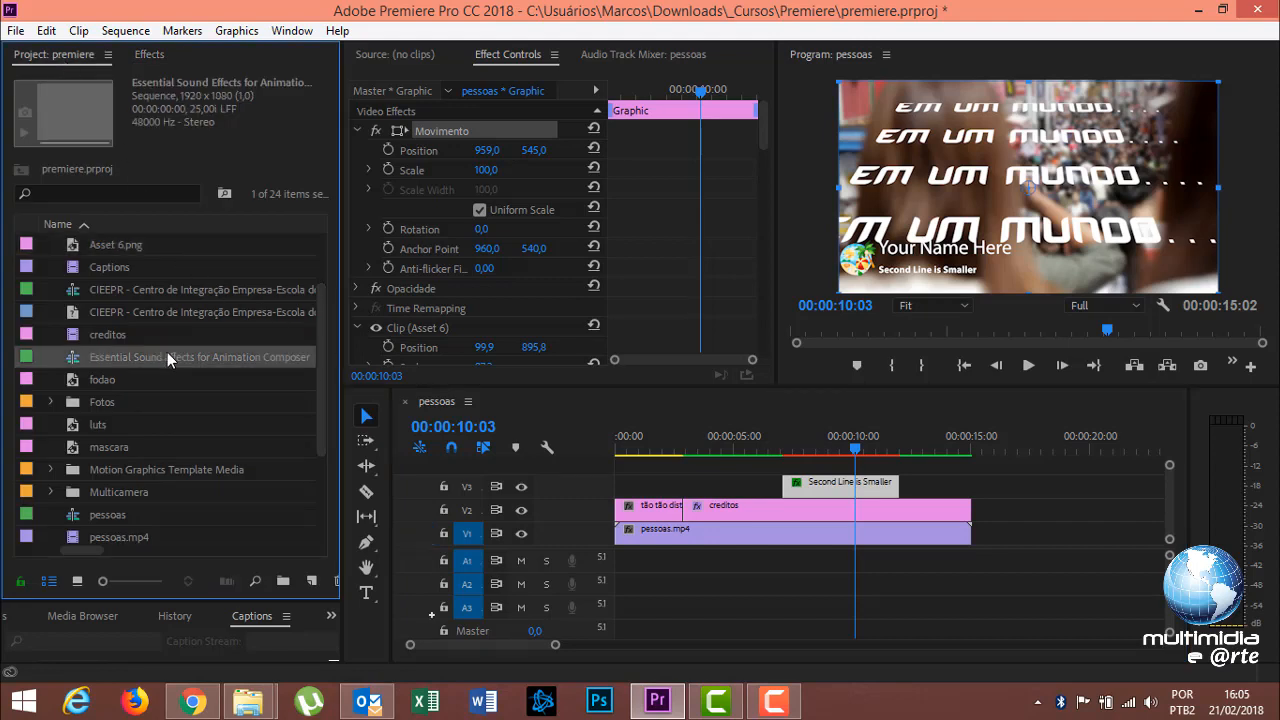
pyautogui.scroll(-1, 296, 318)
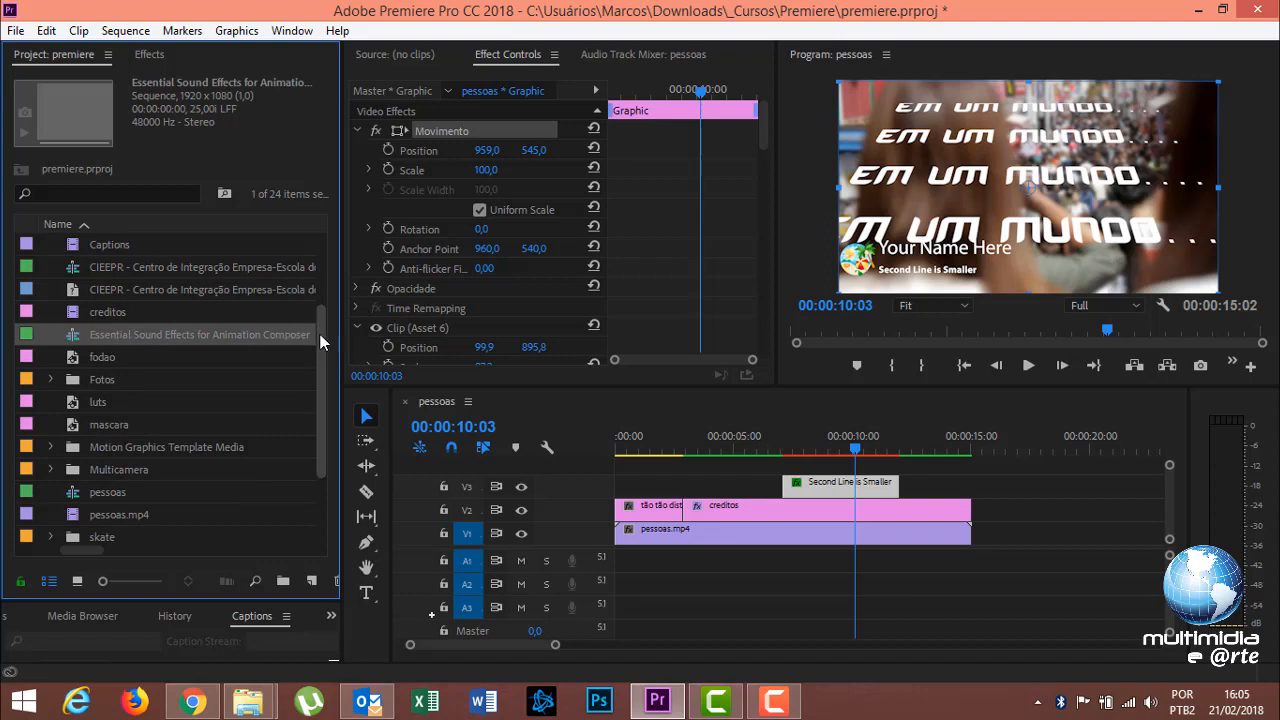
pyautogui.scroll(-4, 315, 370)
pyautogui.click(130, 357)
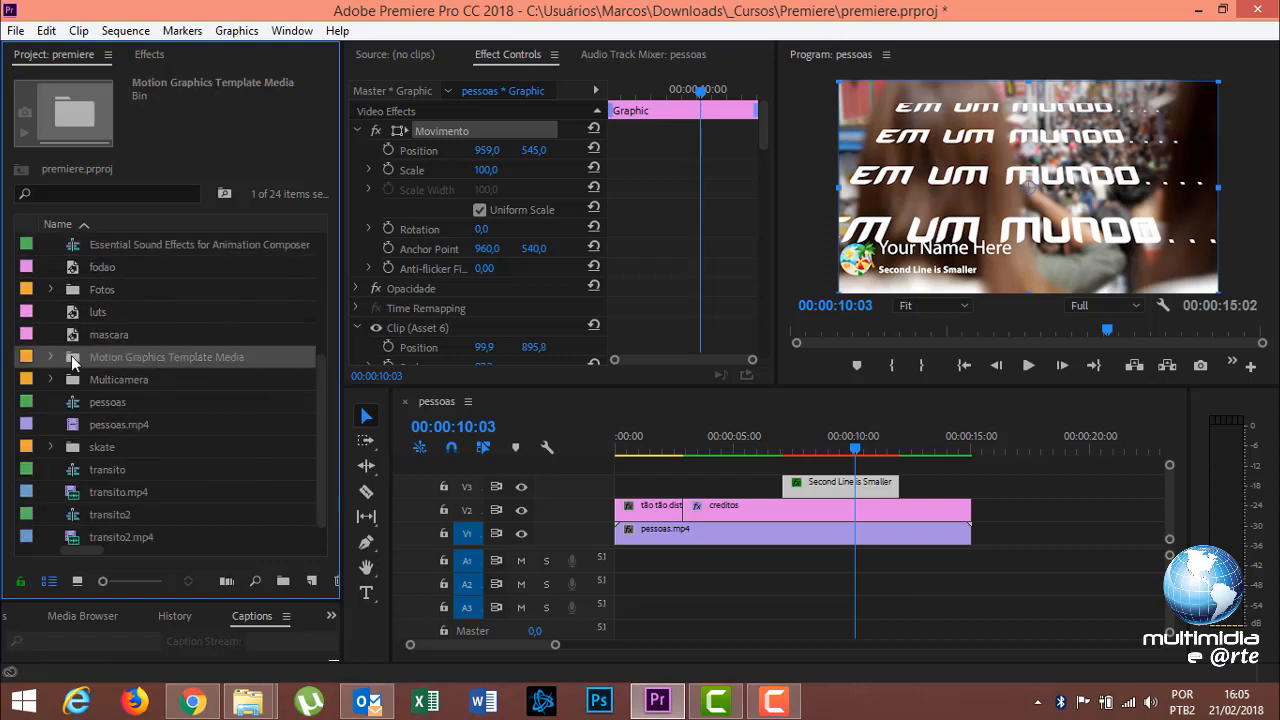
pyautogui.click(51, 357)
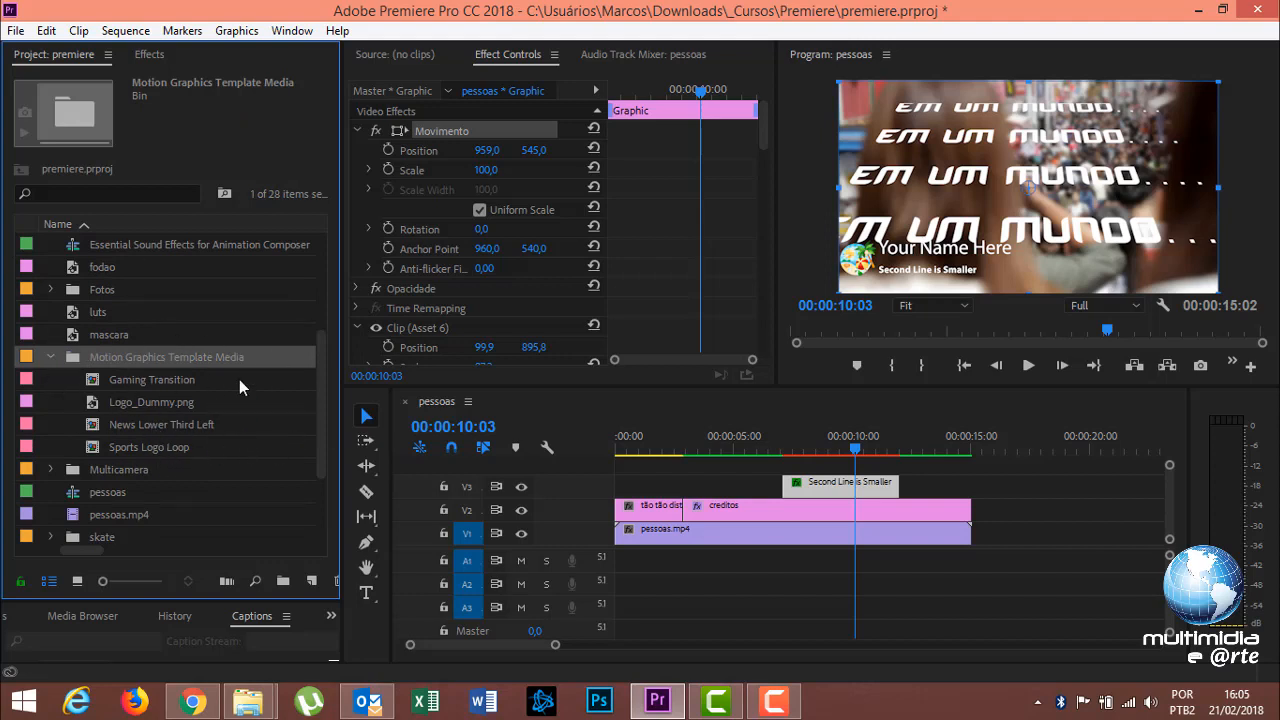
pyautogui.click(51, 357)
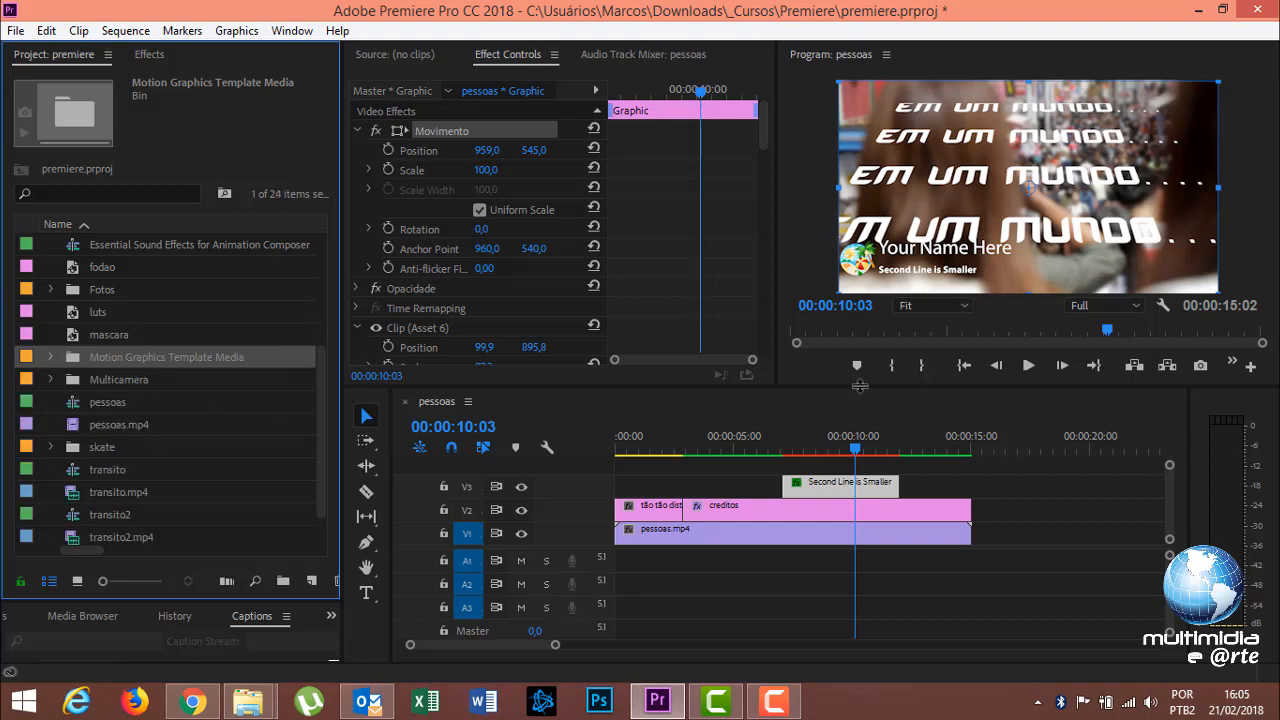
# - Switch to Chrome and open the course author's YouTube channel in a new tab
pyautogui.click(193, 701)
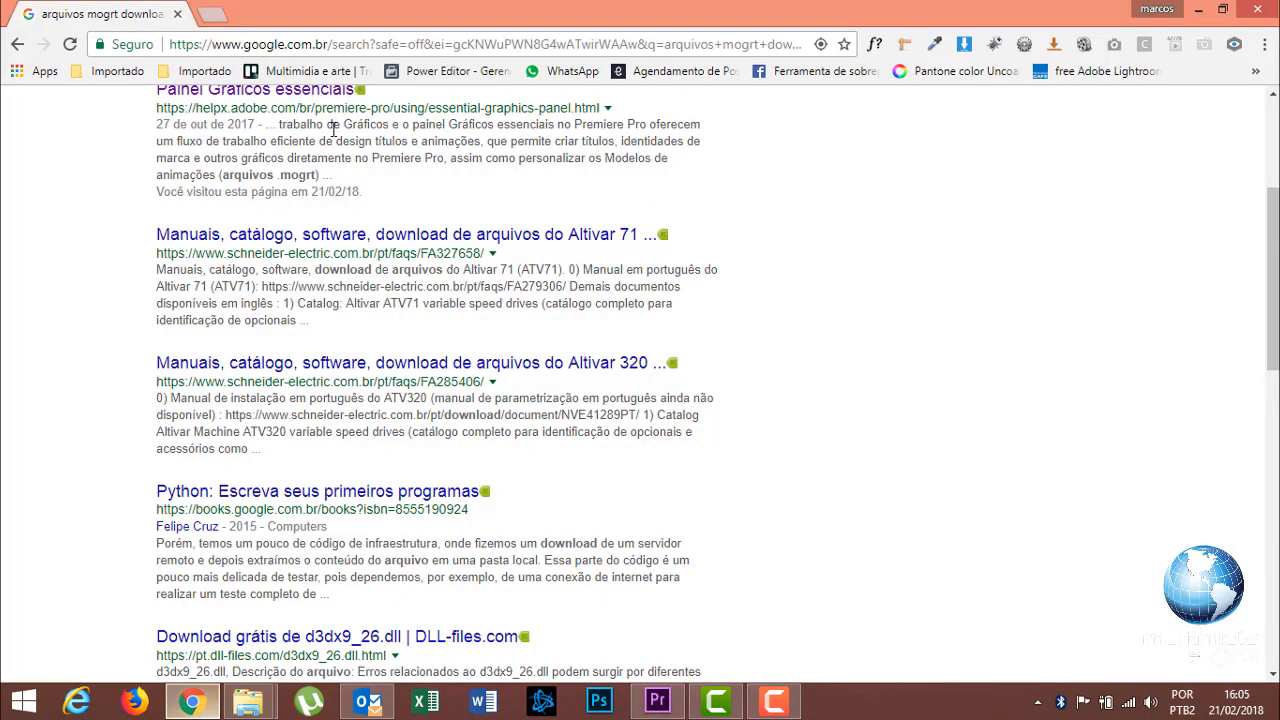
pyautogui.click(212, 18)
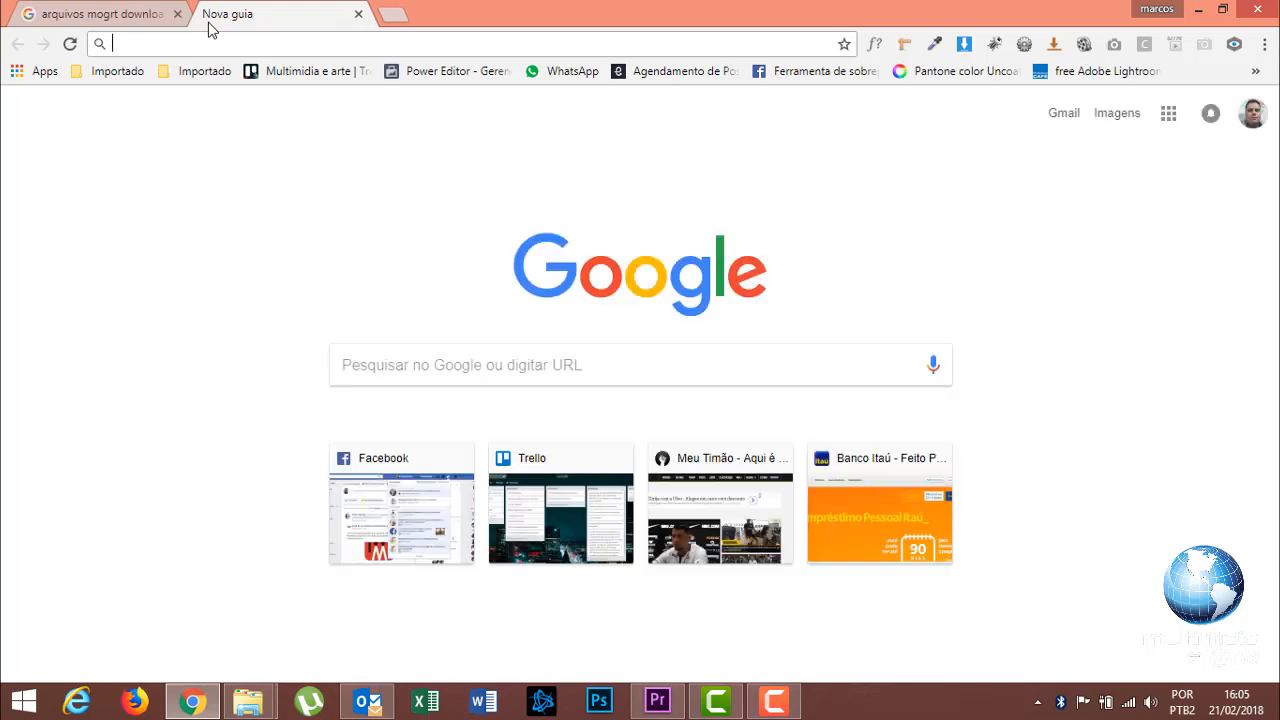
pyautogui.write('youtube.com')
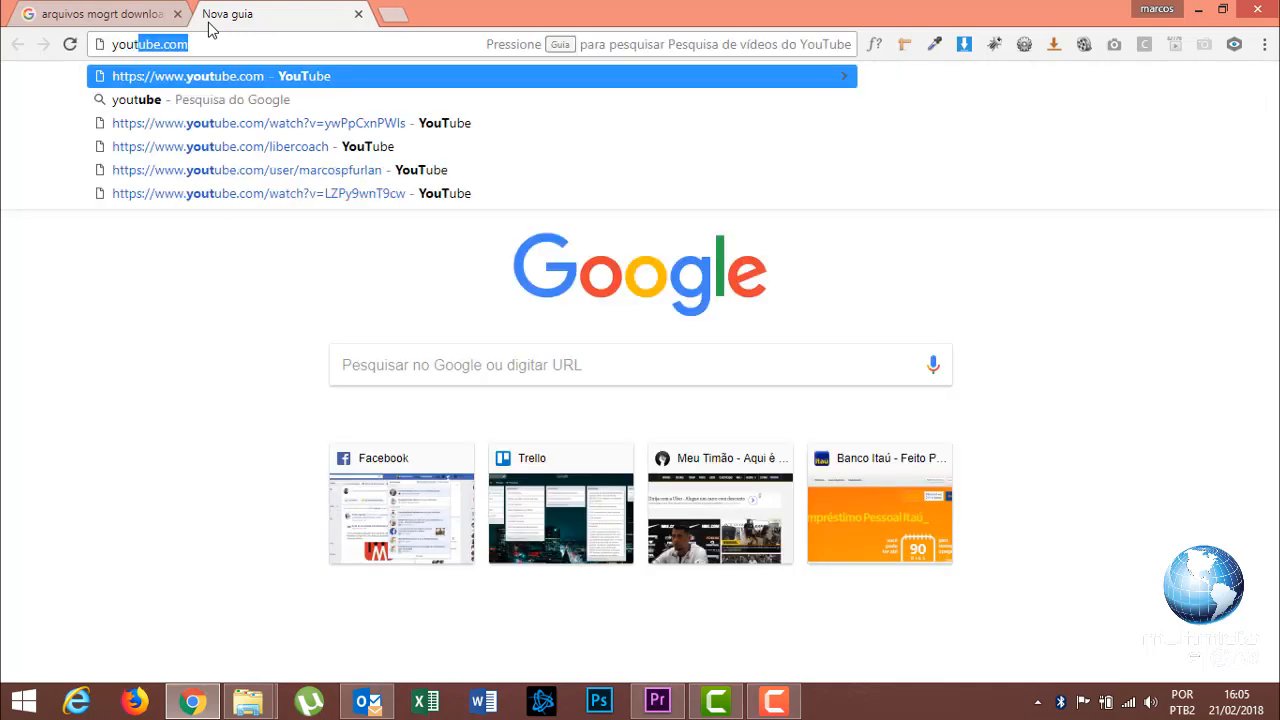
pyautogui.press('Right')
pyautogui.write('/')
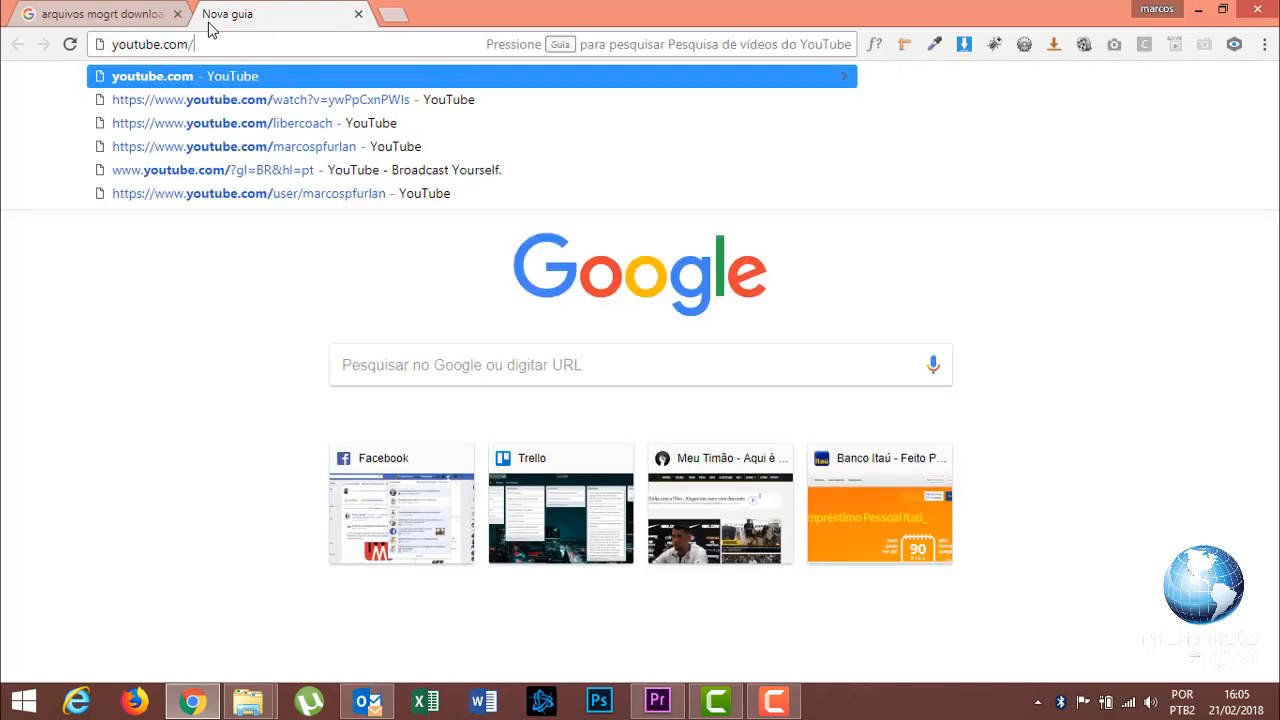
pyautogui.write('m')
pyautogui.press('Return')
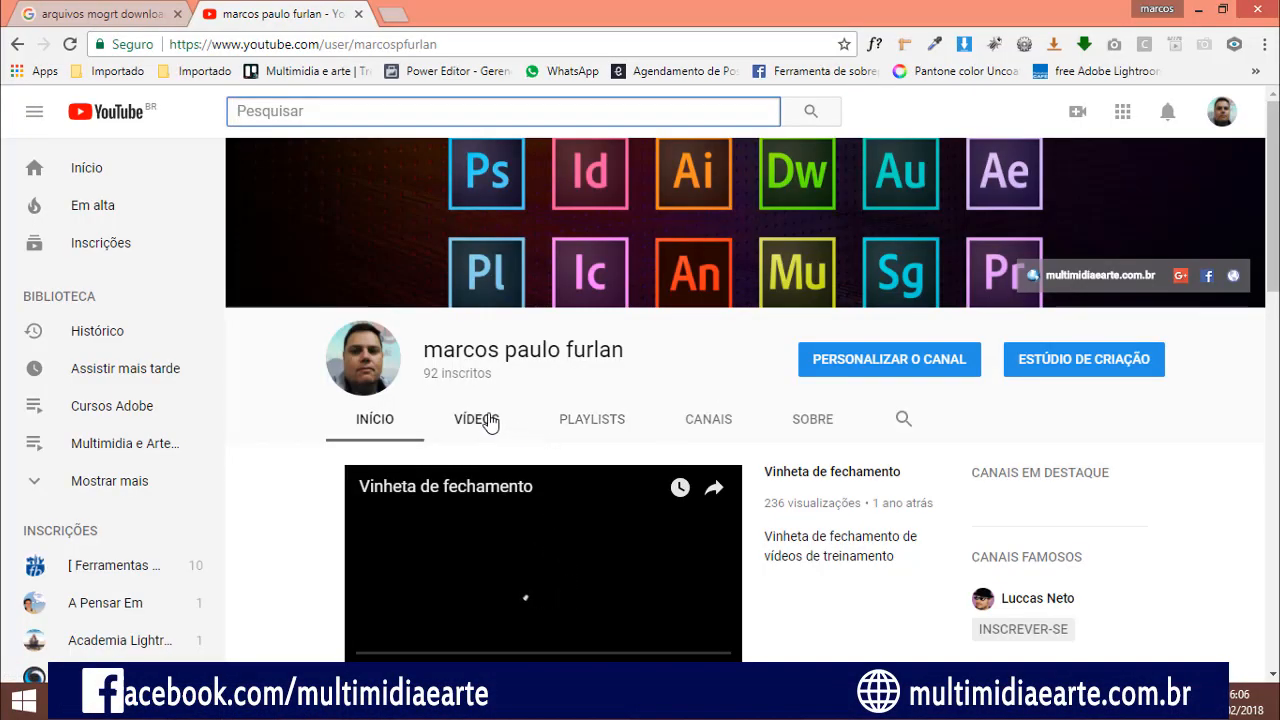
# - Look through the videos uploaded to the channel
pyautogui.click(486, 420)
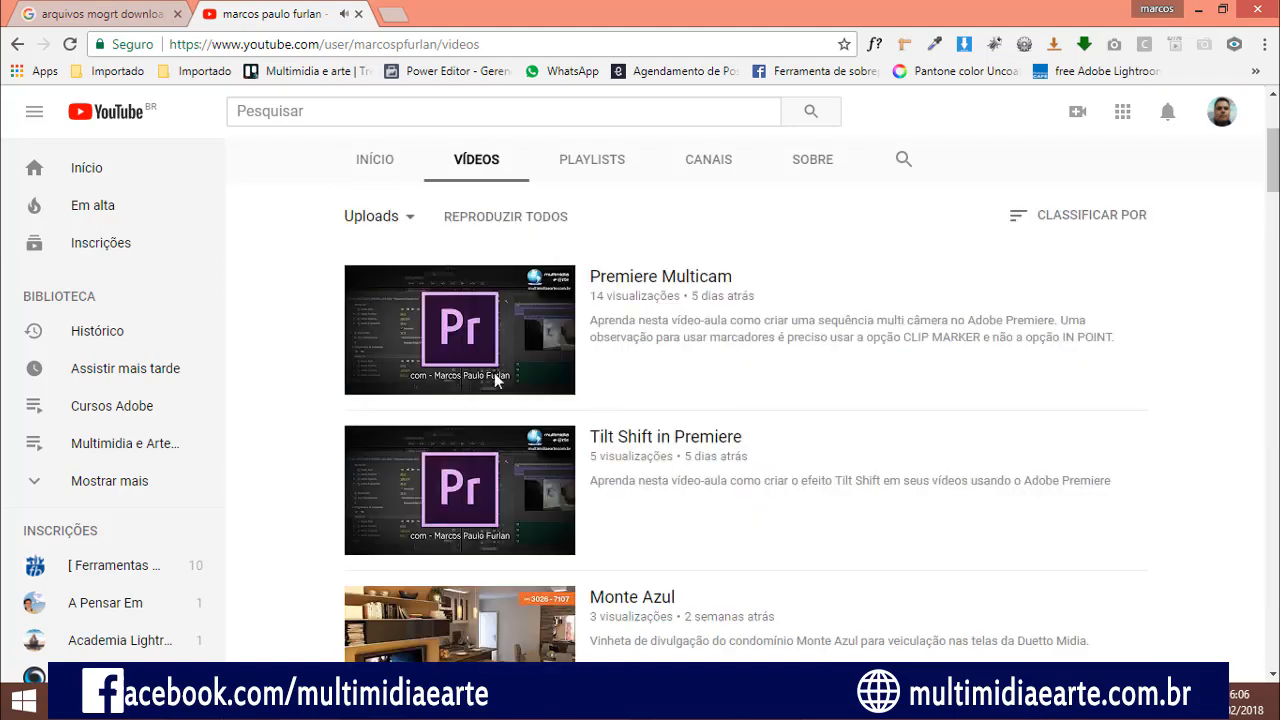
pyautogui.scroll(-3, 706, 434)
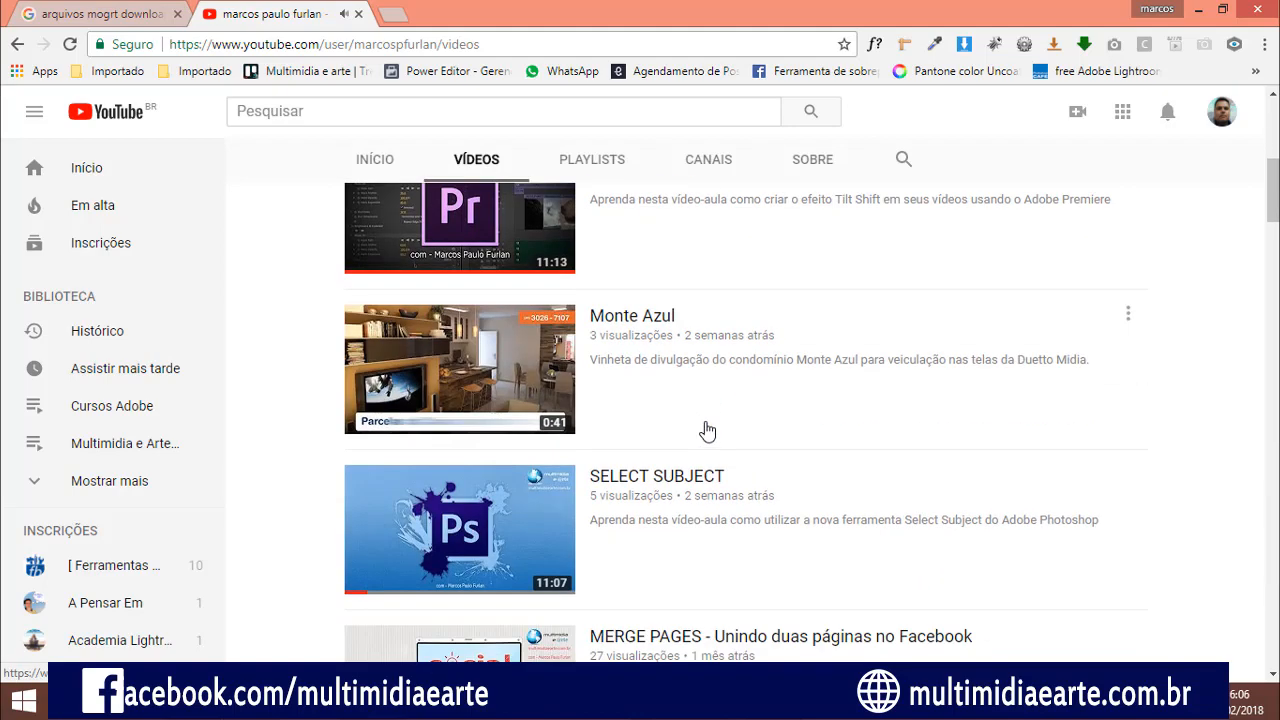
pyautogui.scroll(-4, 614, 334)
pyautogui.scroll(5, 634, 277)
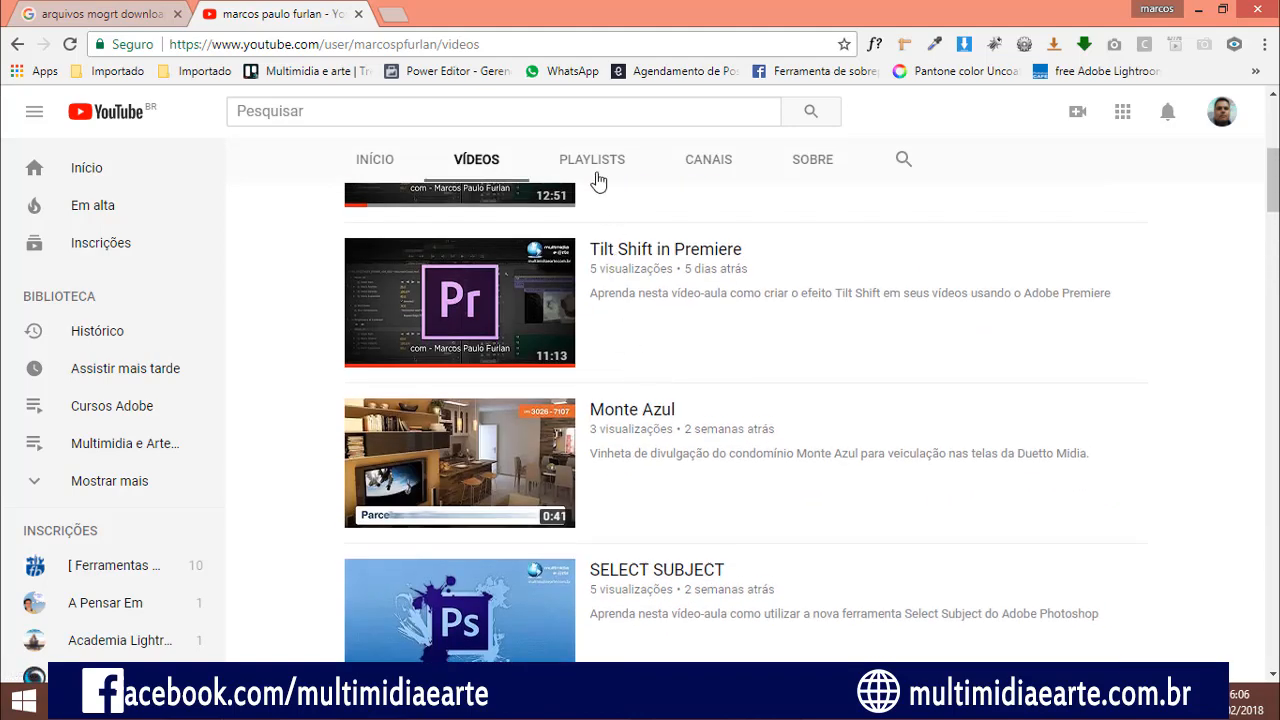
# - Browse the channel's playlists, expanding the created ones into the full list to find Multimidia e Arte Treinamentos
pyautogui.click(596, 168)
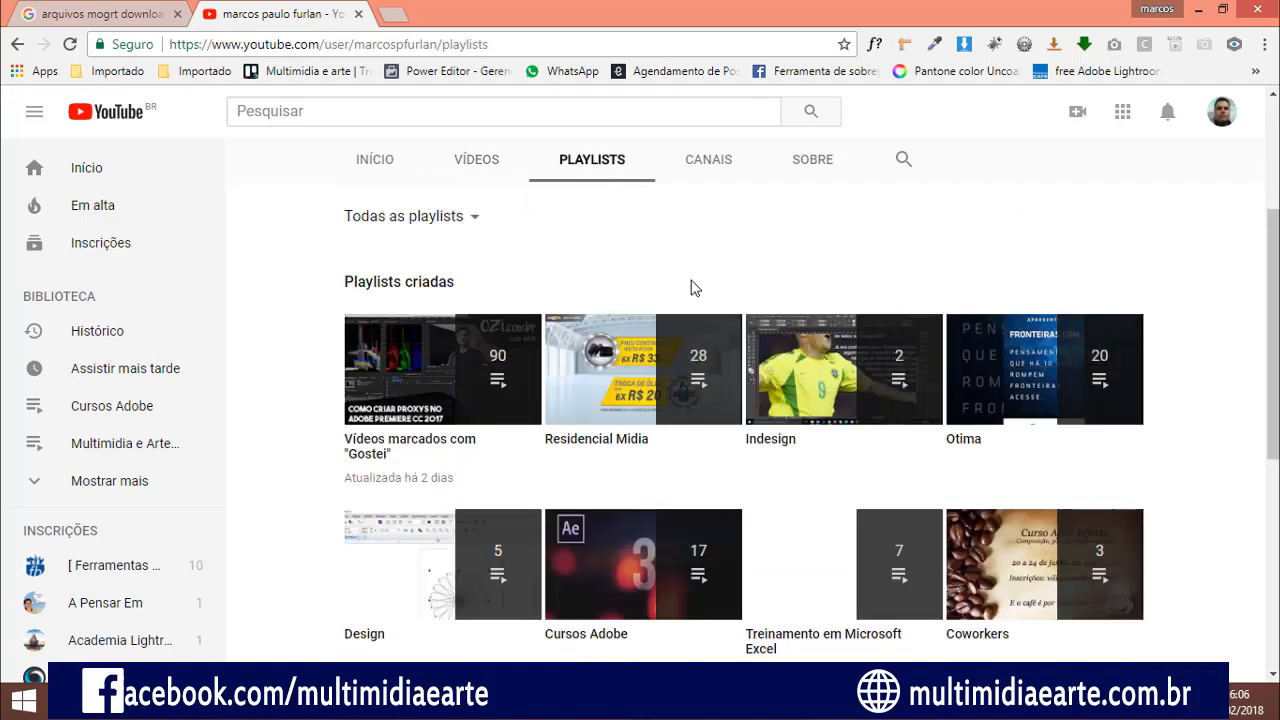
pyautogui.scroll(-1, 695, 288)
pyautogui.scroll(-2, 740, 305)
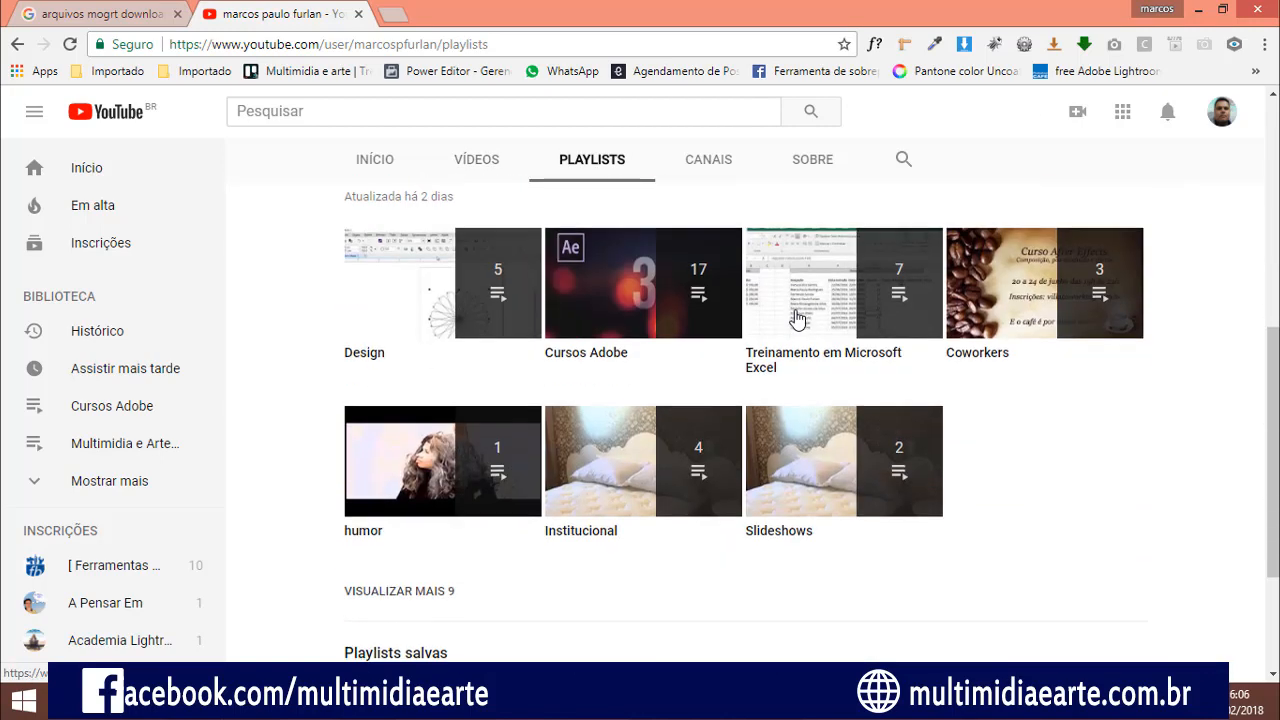
pyautogui.scroll(-2, 800, 318)
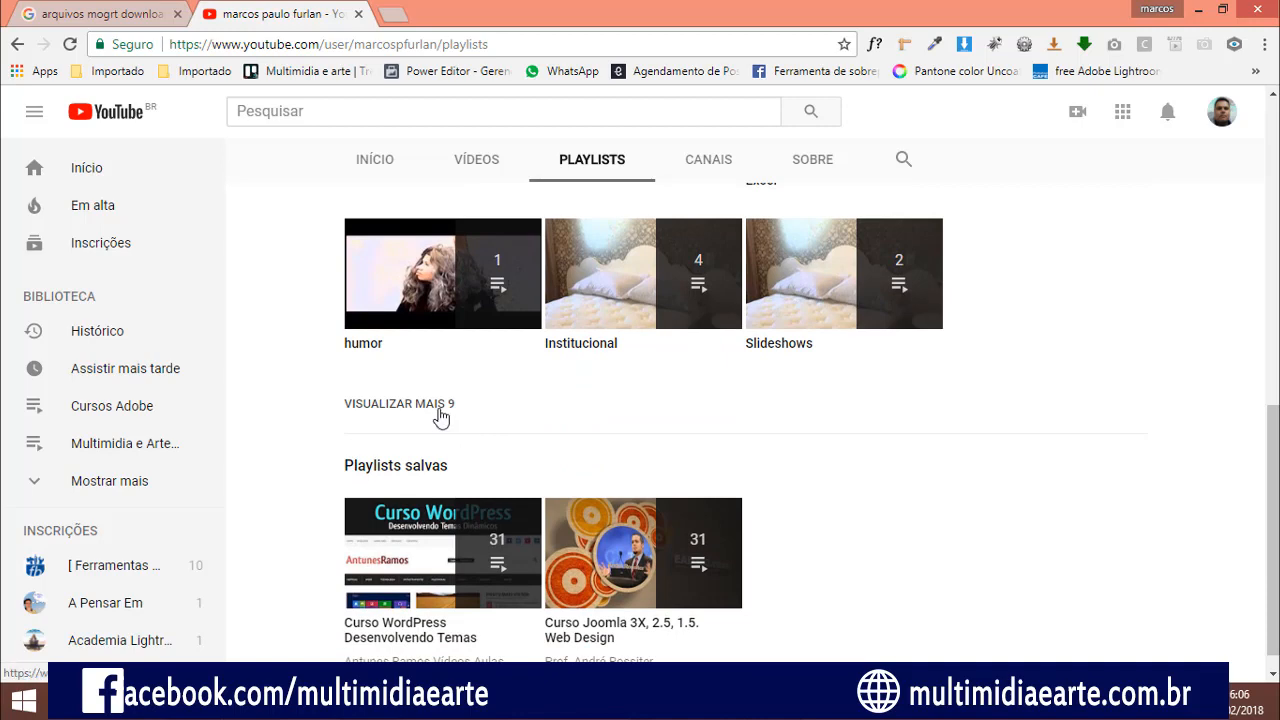
pyautogui.click(440, 408)
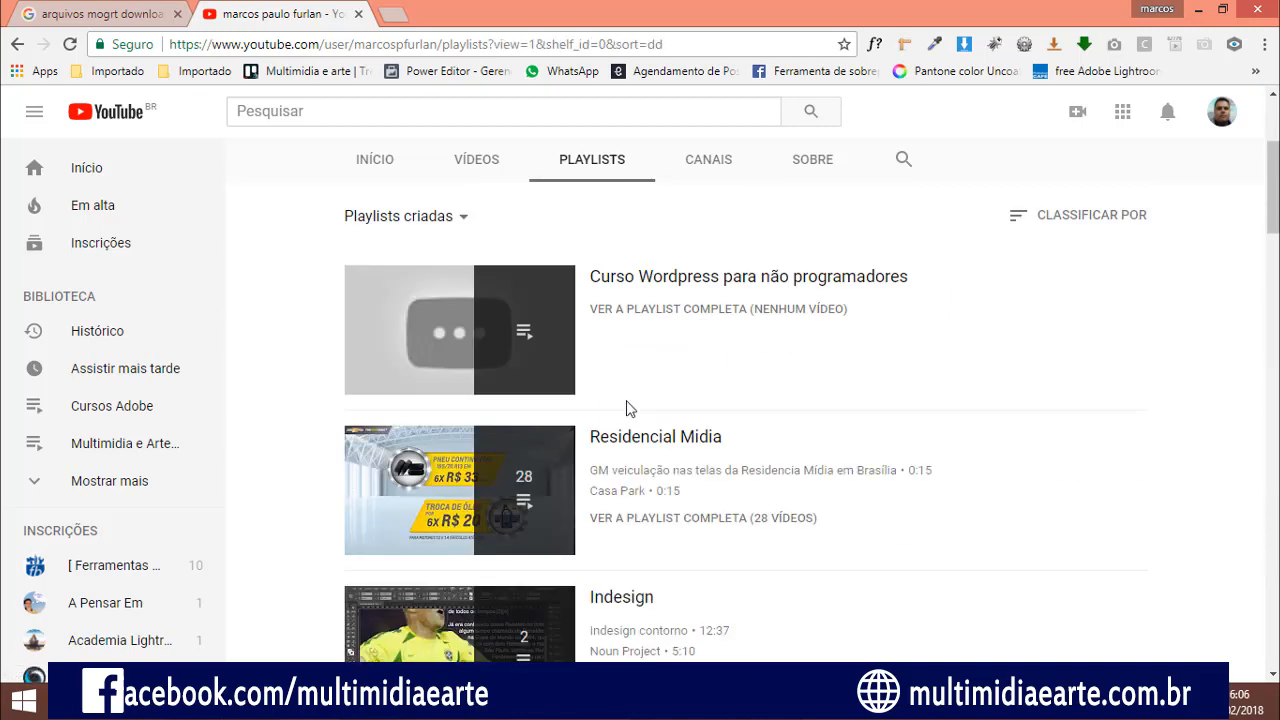
pyautogui.scroll(-9, 700, 390)
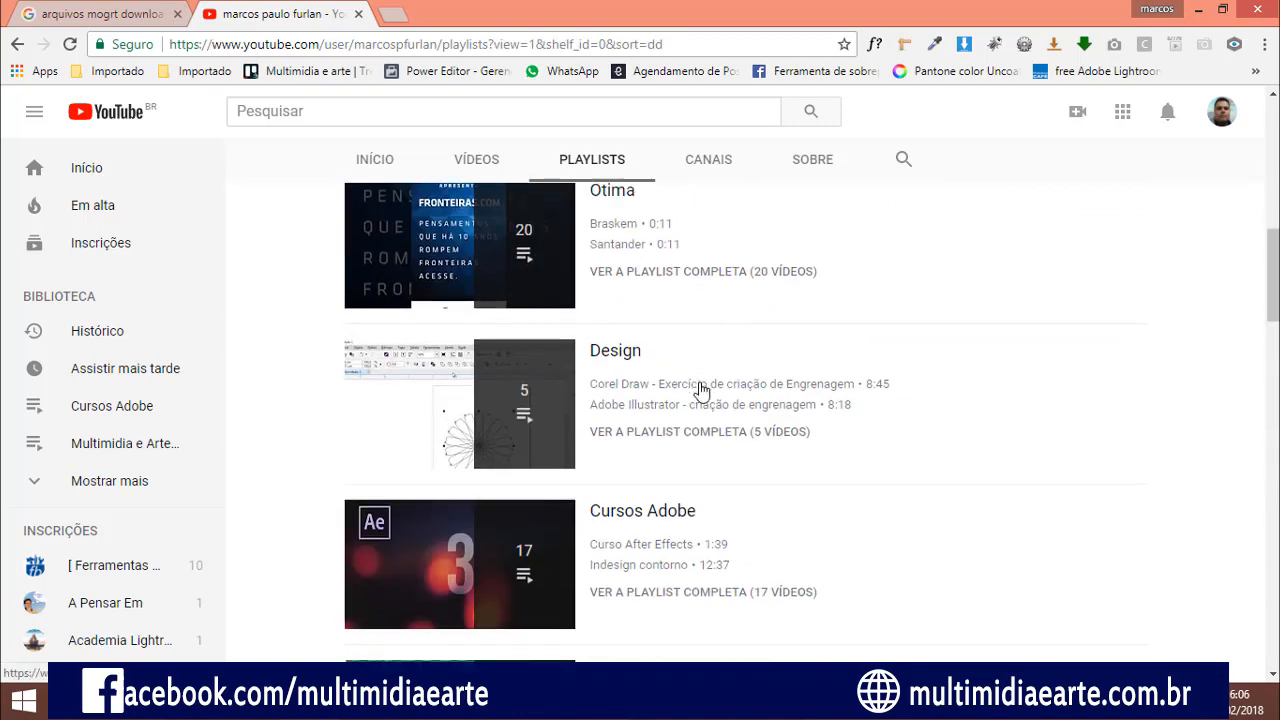
pyautogui.scroll(-8, 700, 390)
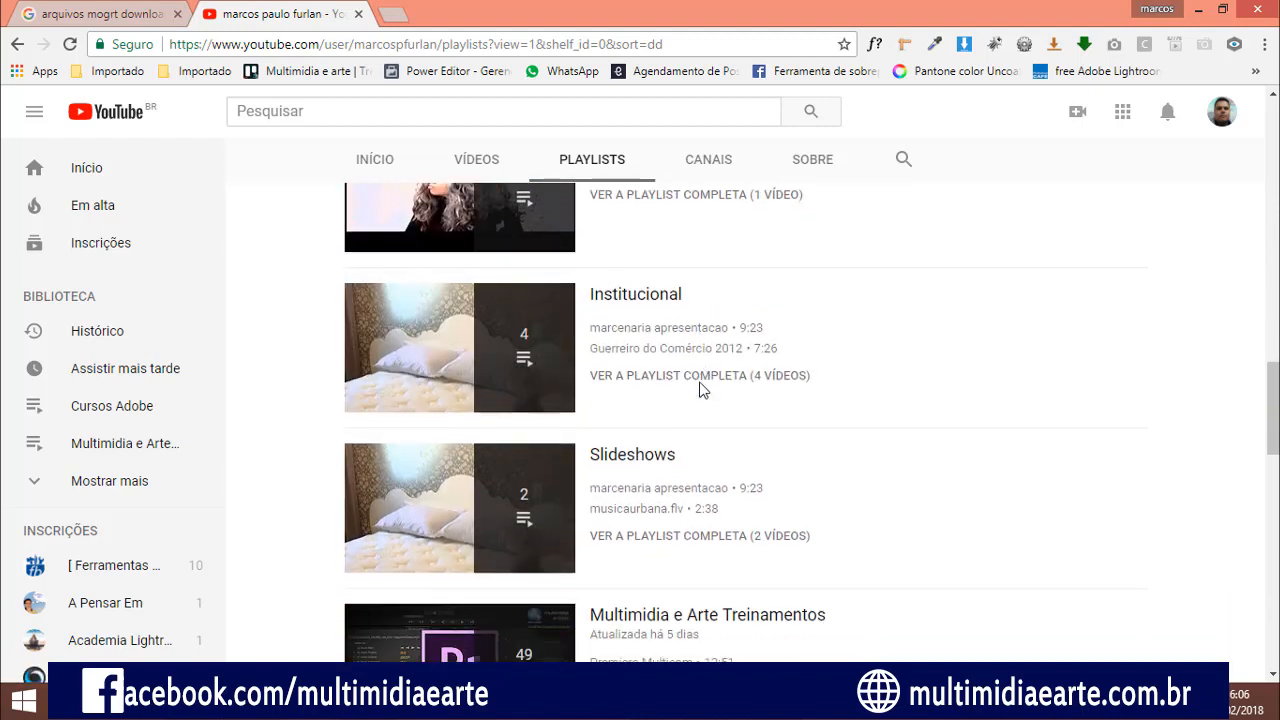
# - Open the Multimidia e Arte Treinamentos playlist and look through its video list and the Premiere Multicam video's description
pyautogui.click(706, 353)
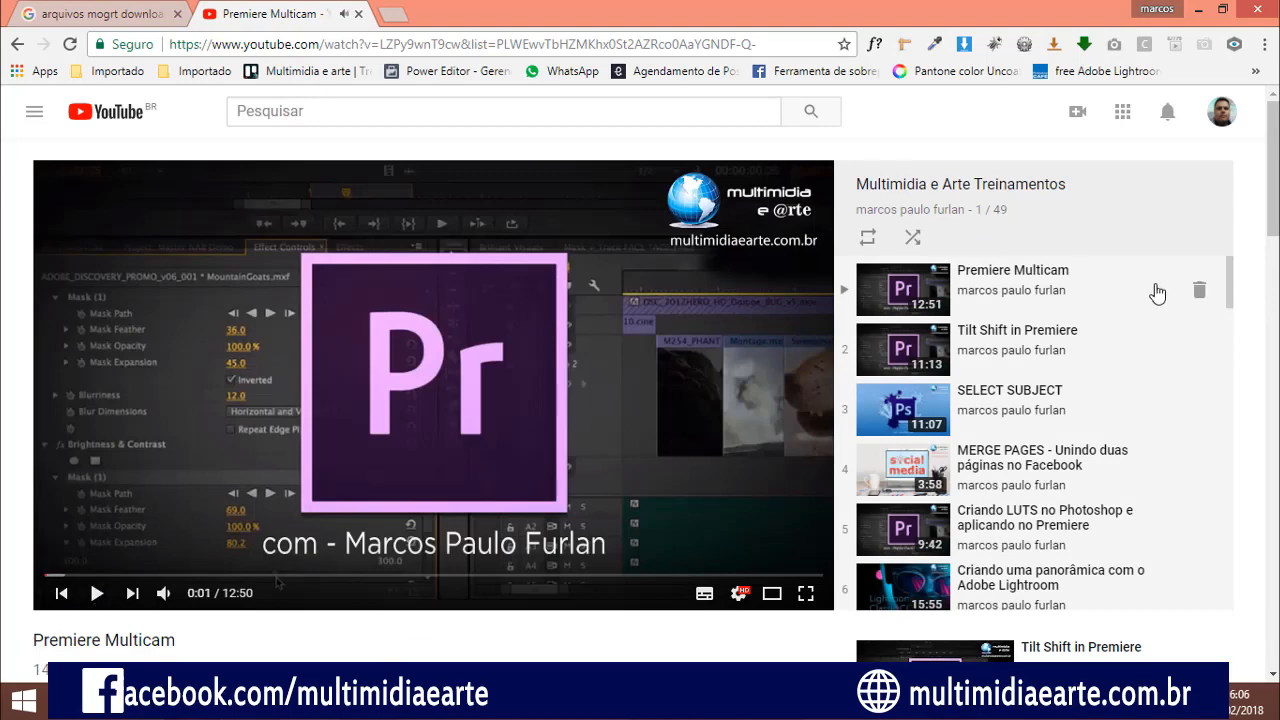
pyautogui.scroll(-5, 1157, 289)
pyautogui.scroll(-4, 389, 302)
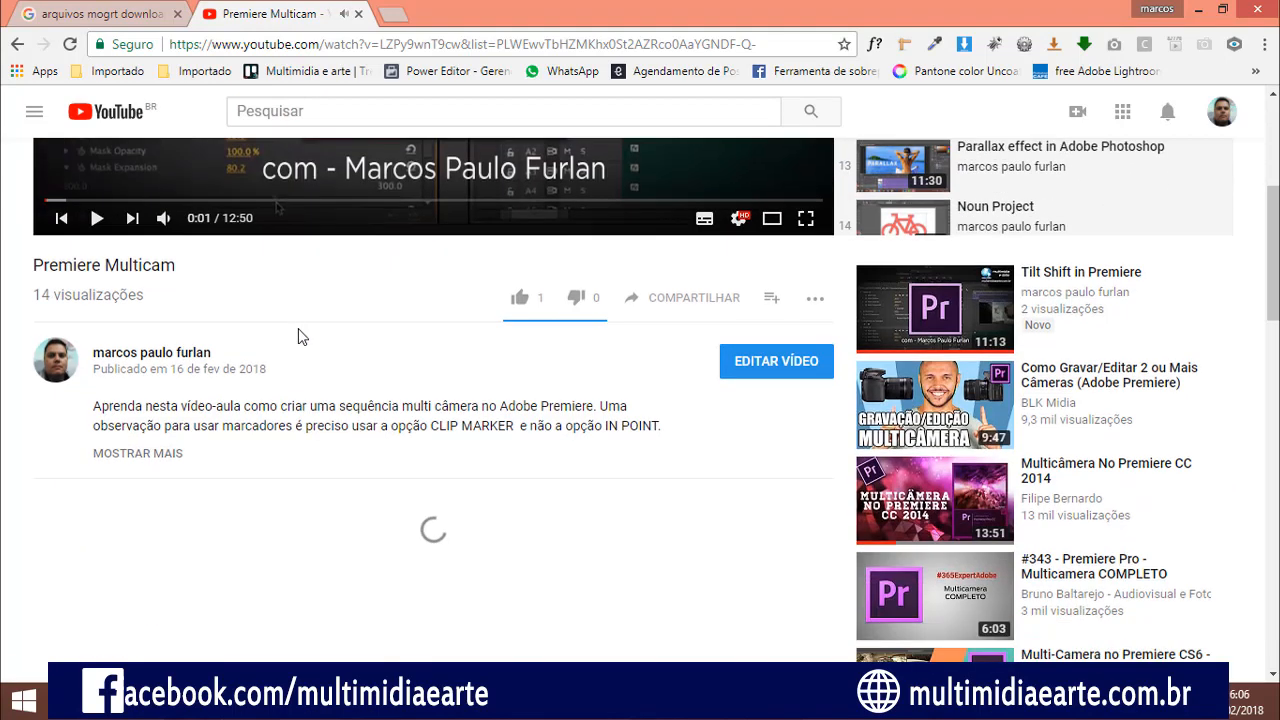
pyautogui.scroll(4, 338, 334)
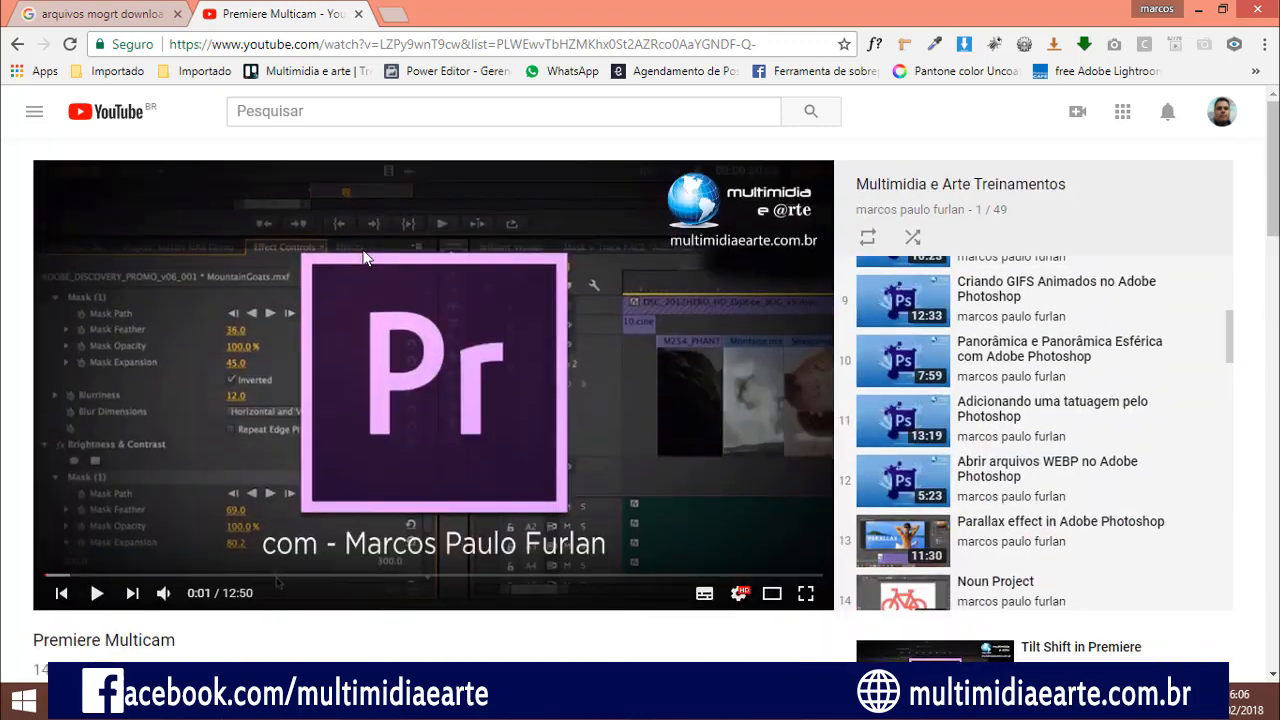
pyautogui.click(385, 40)
pyautogui.write('mu')
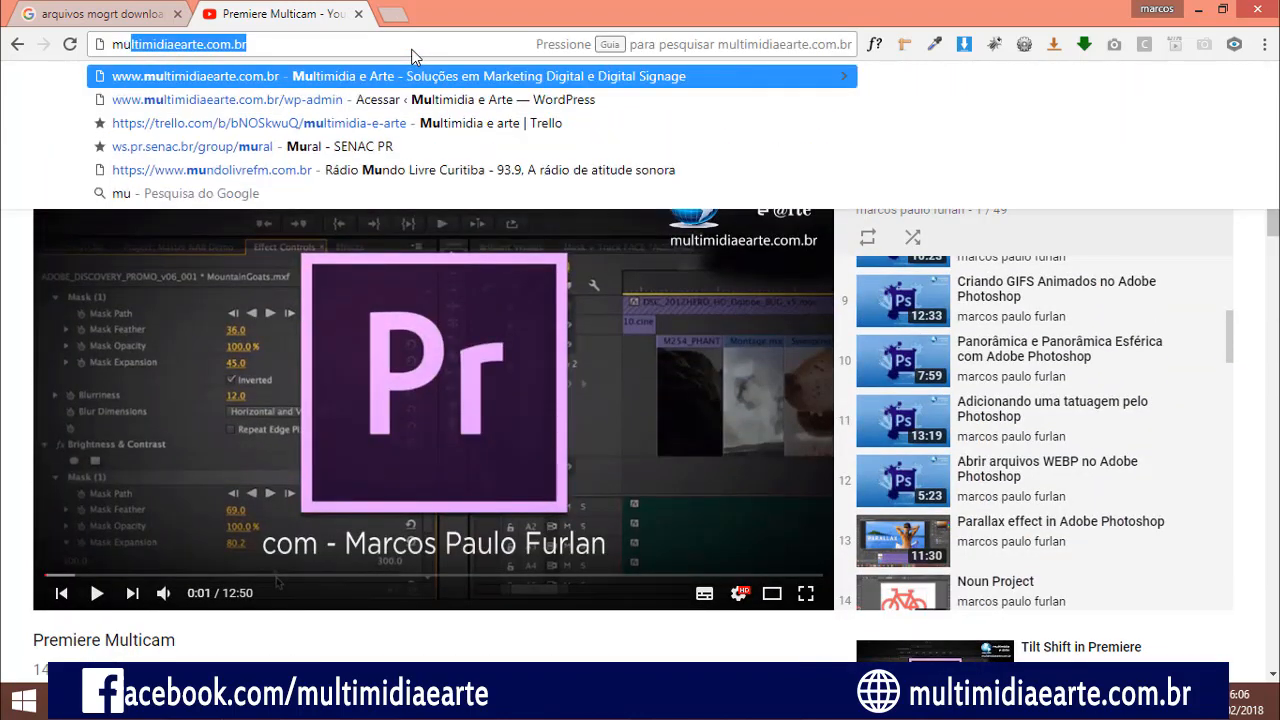
pyautogui.press('BackSpace')
pyautogui.press('BackSpace')
pyautogui.press('BackSpace')
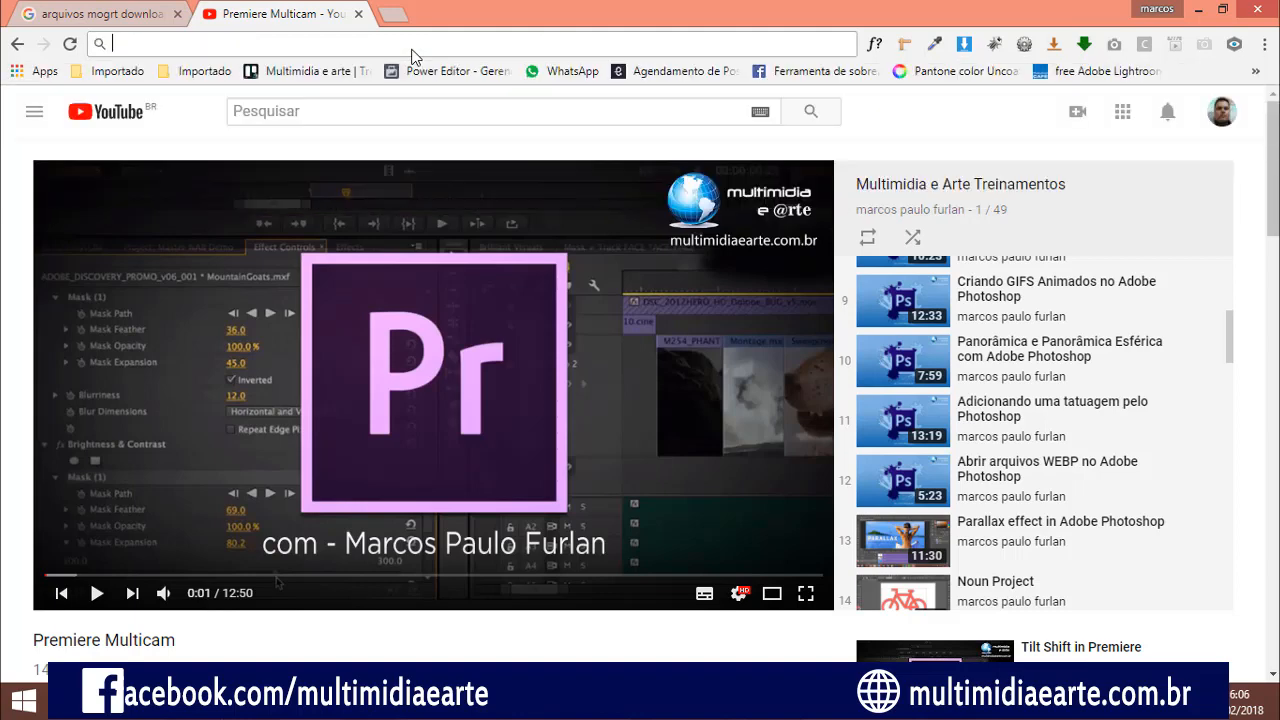
# - Open the Multimidia e Arte page at facebook.com/multimidiaearte and look over its content
pyautogui.write('facebook.com')
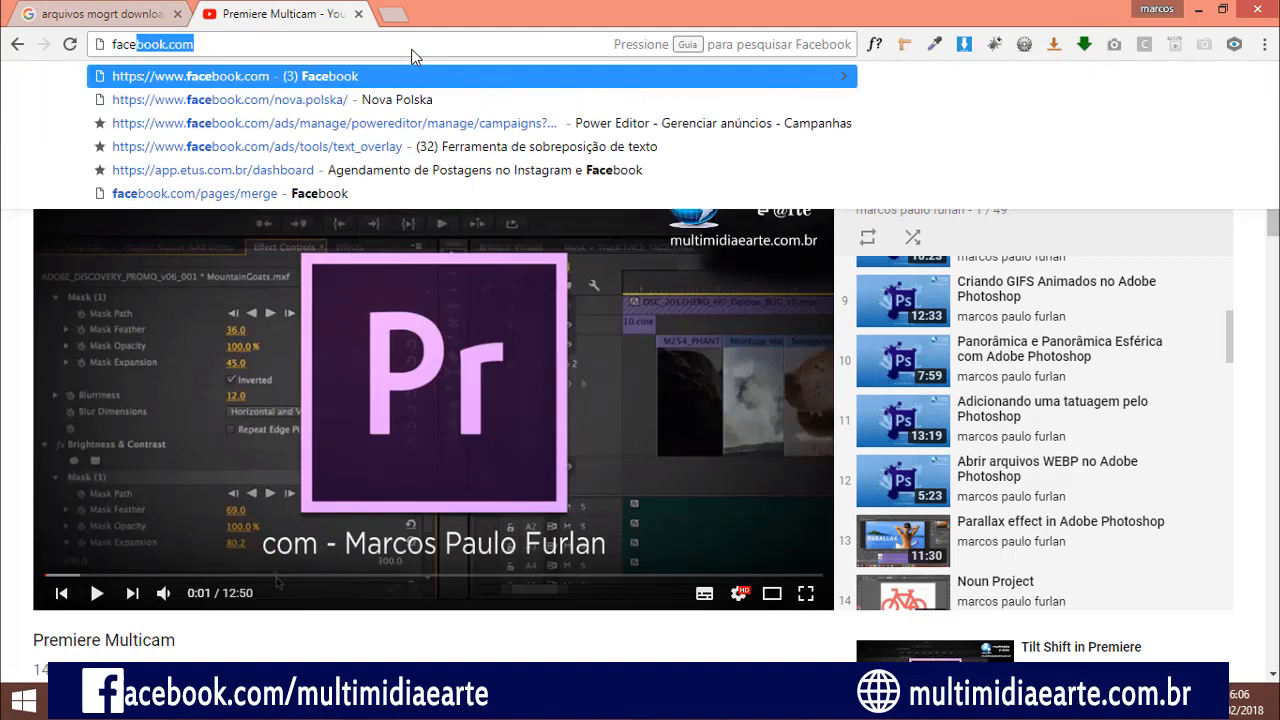
pyautogui.press('Right')
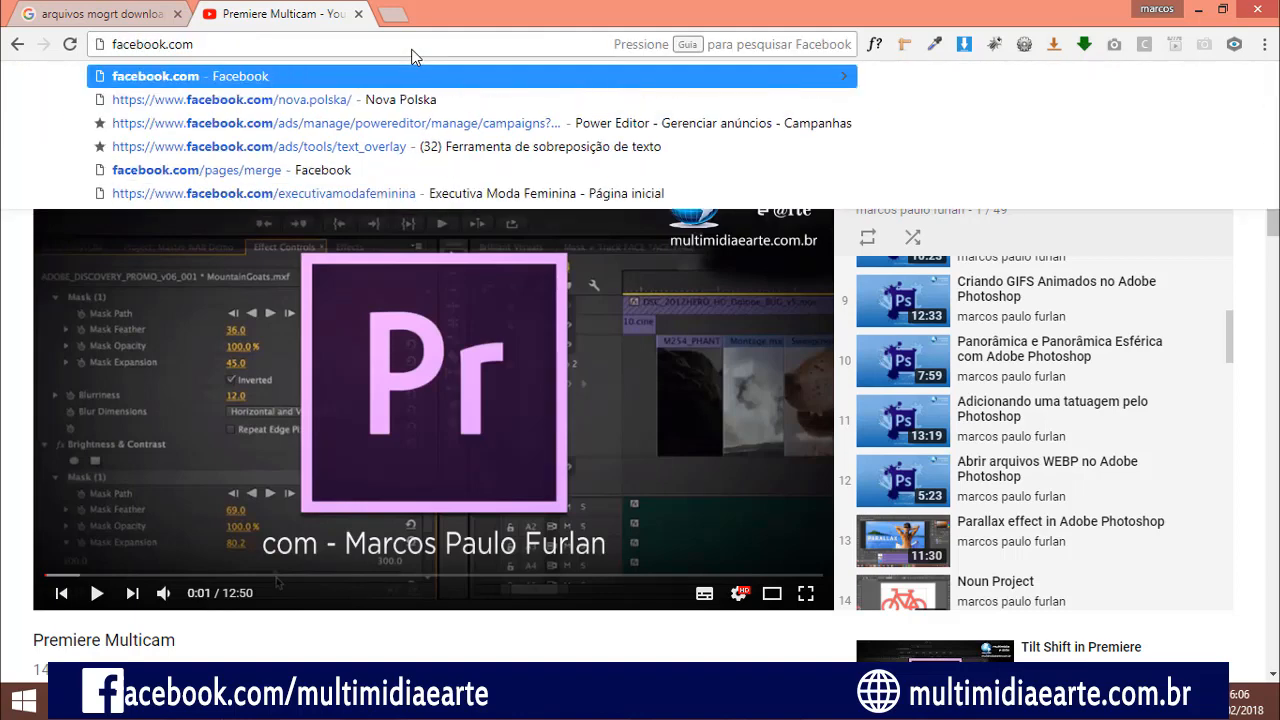
pyautogui.write('/mu')
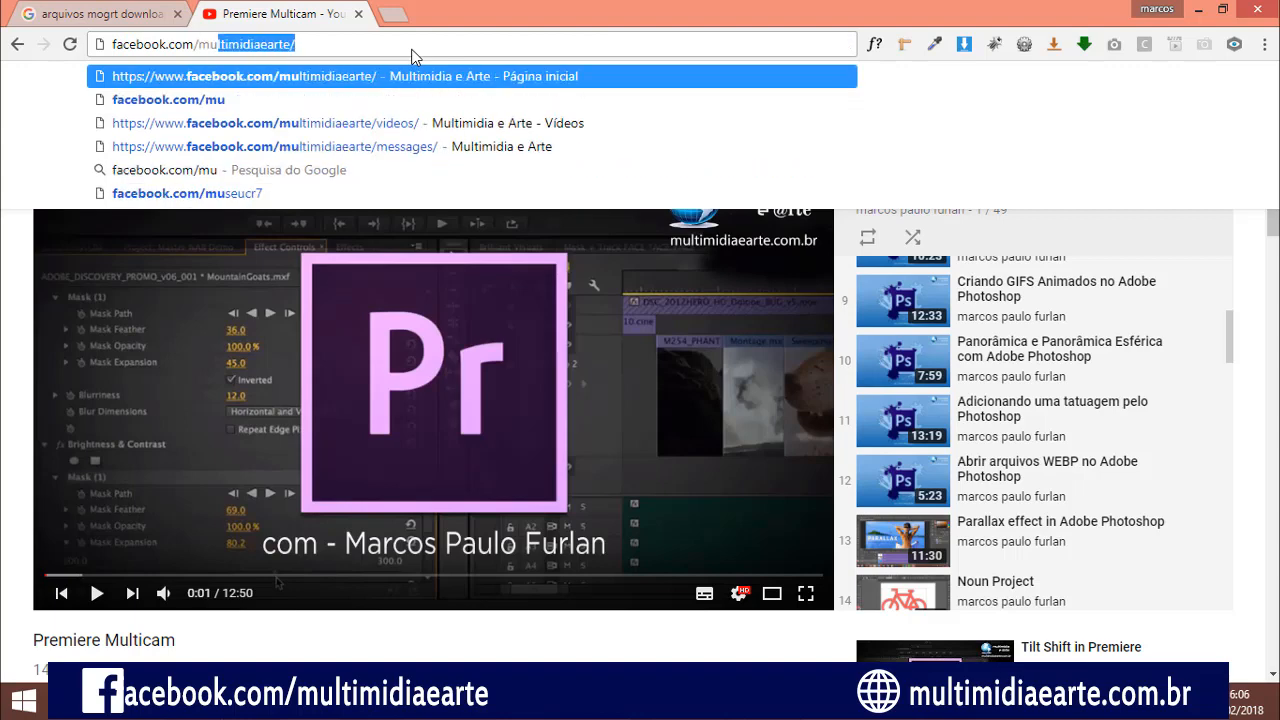
pyautogui.press('Return')
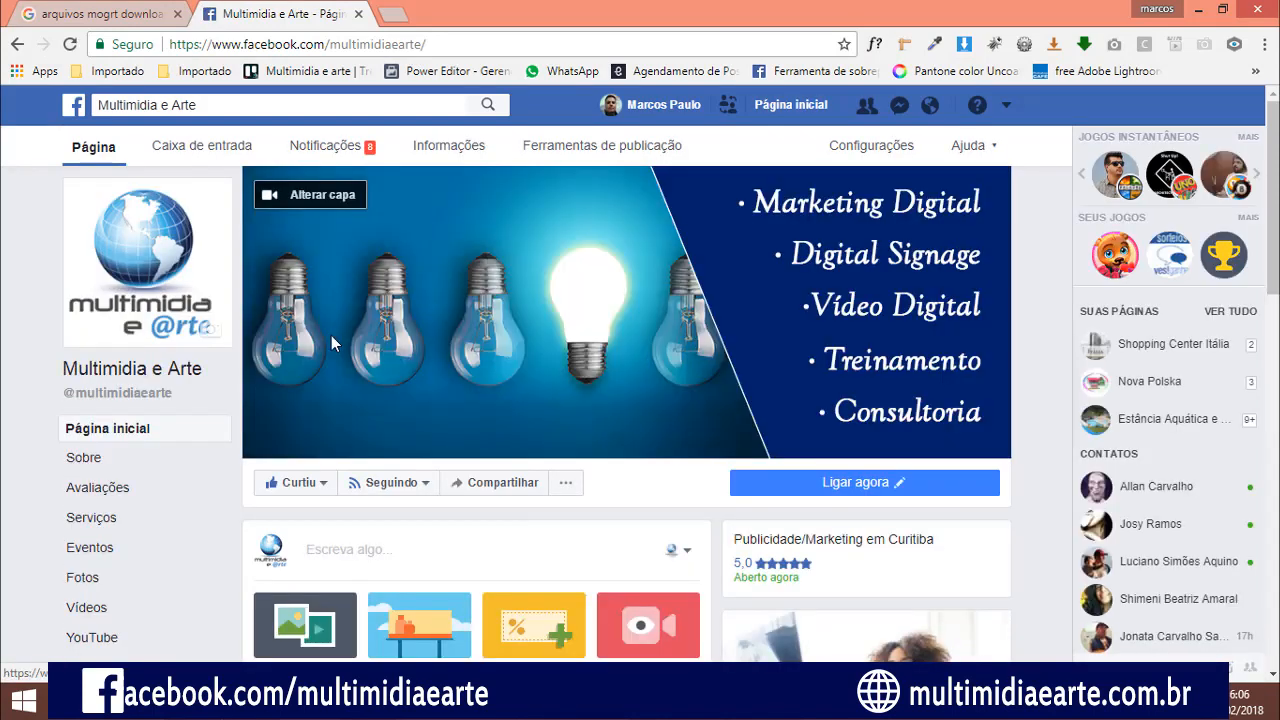
pyautogui.scroll(-3, 1035, 350)
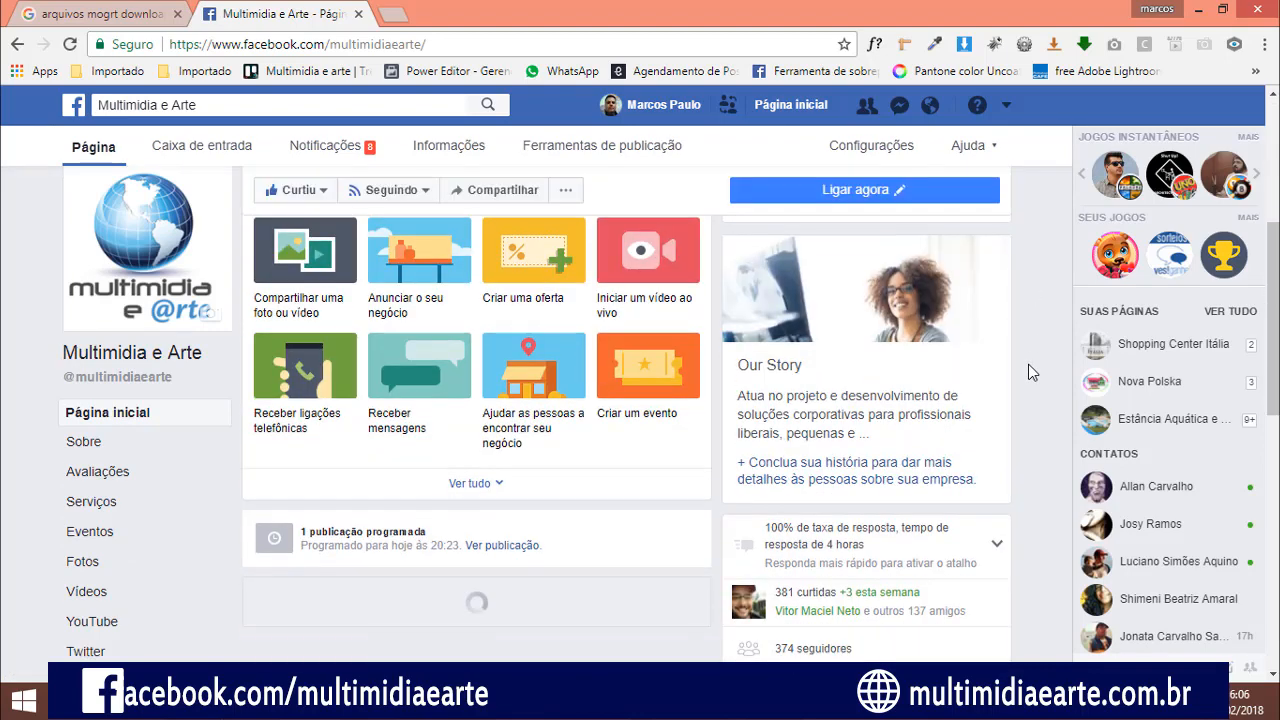